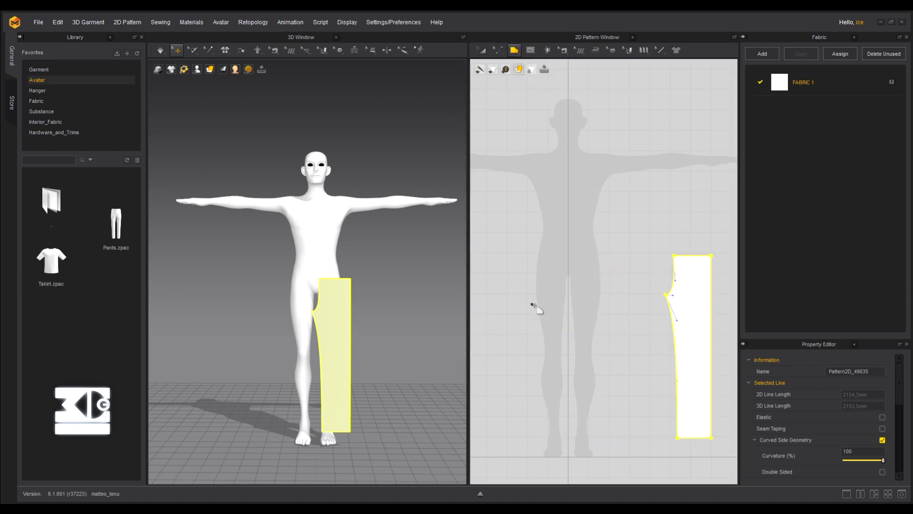
Draw the back leg piece about 207 mm wide at the waist and 892 mm long, with curved crotch and inseam edges
left_click(630, 255)
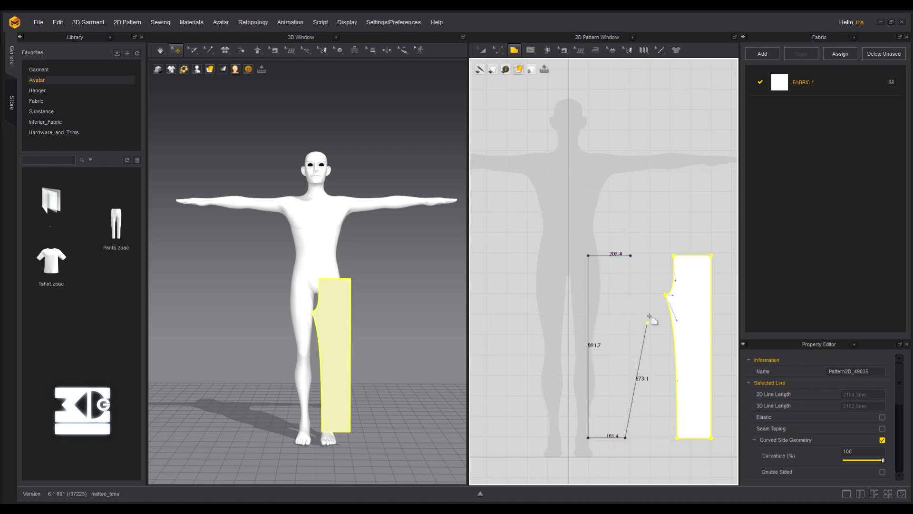
left_click(631, 256)
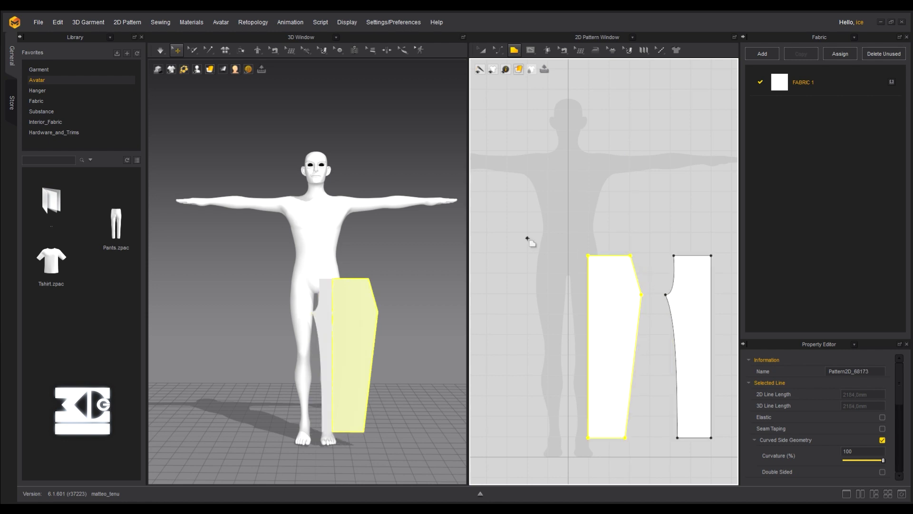
left_click(500, 48)
left_click_drag(636, 273, 635, 277)
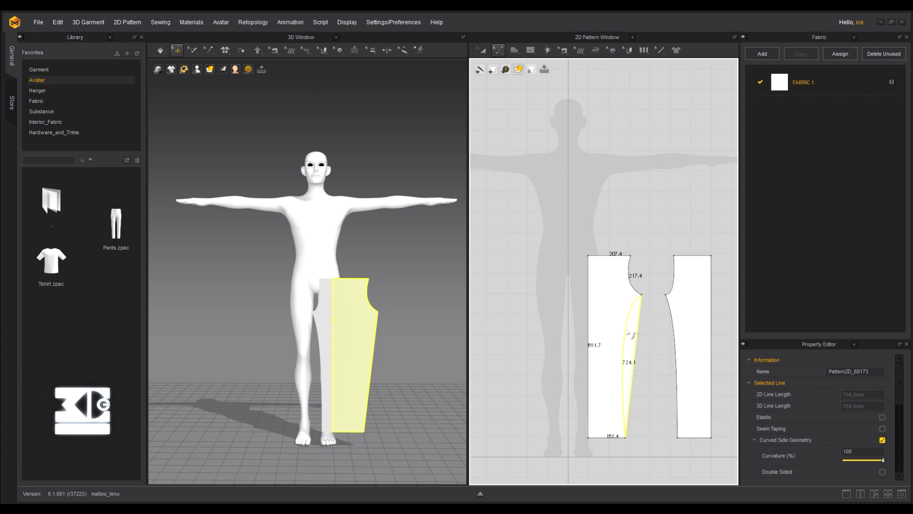
left_click_drag(627, 330, 625, 331)
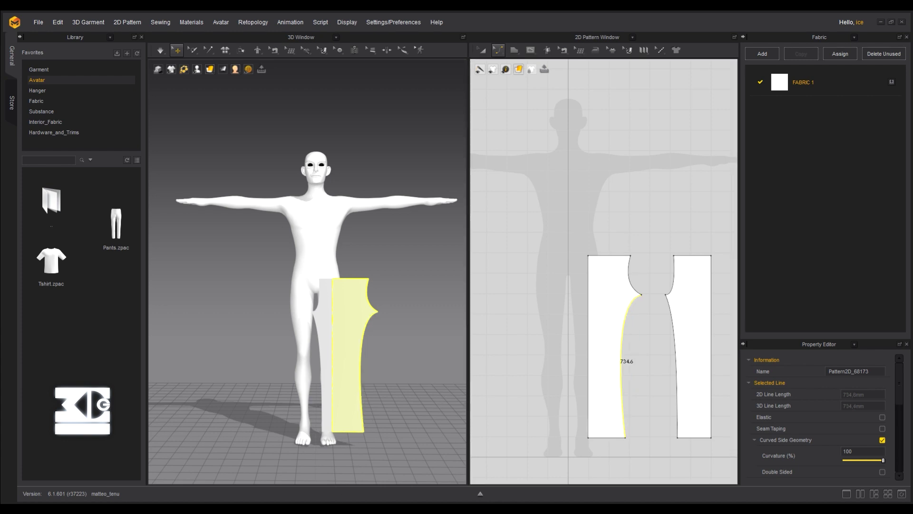
left_click(625, 440)
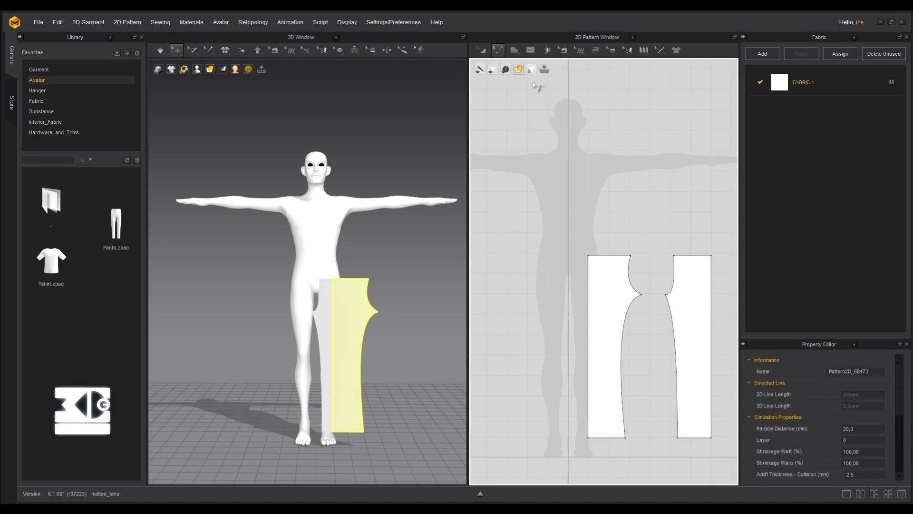
left_click(623, 445)
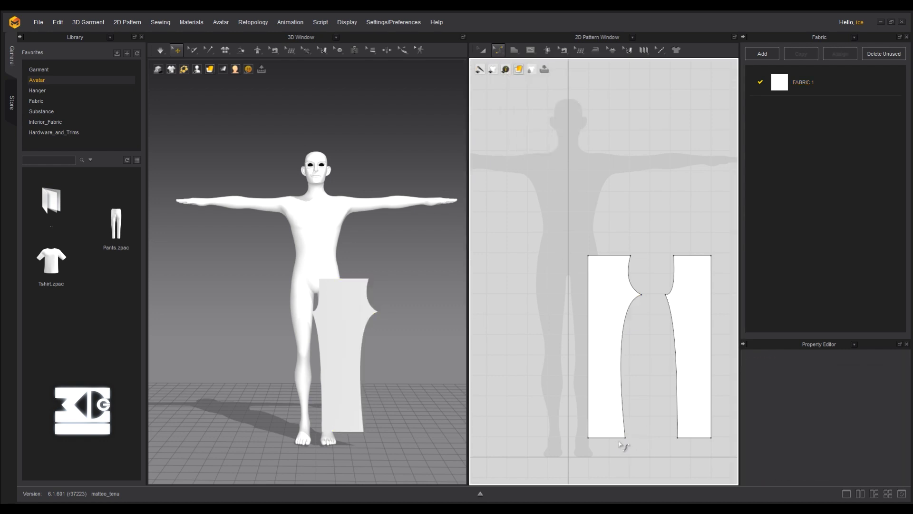
Refine the back leg piece by moving its inner hem and waist corners slightly inward and flattening the inseam curve
left_click(617, 426)
left_click(501, 52)
left_click(509, 71)
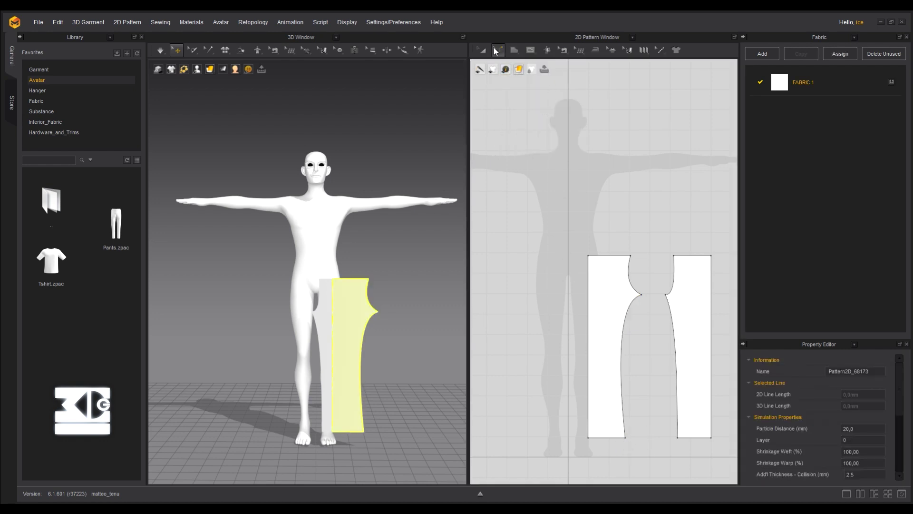
left_click(495, 49)
left_click(501, 69)
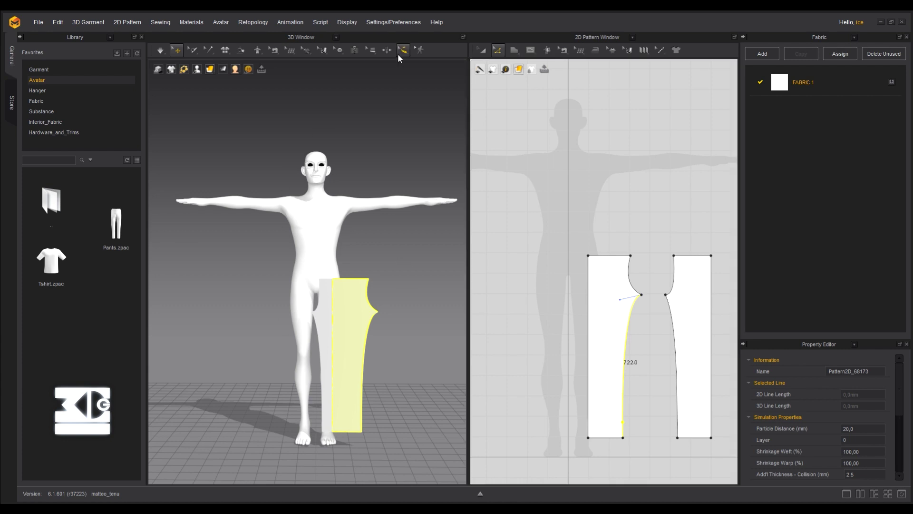
key("a")
left_click(623, 266)
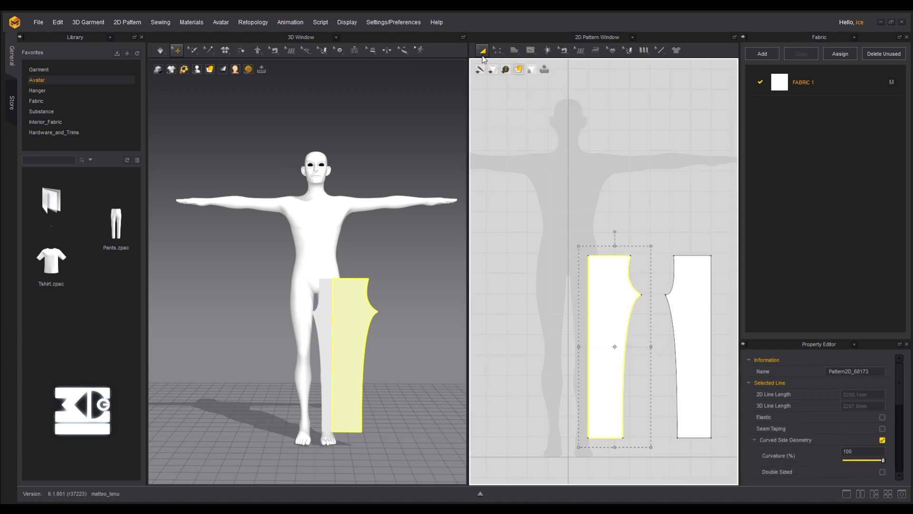
left_click(497, 50)
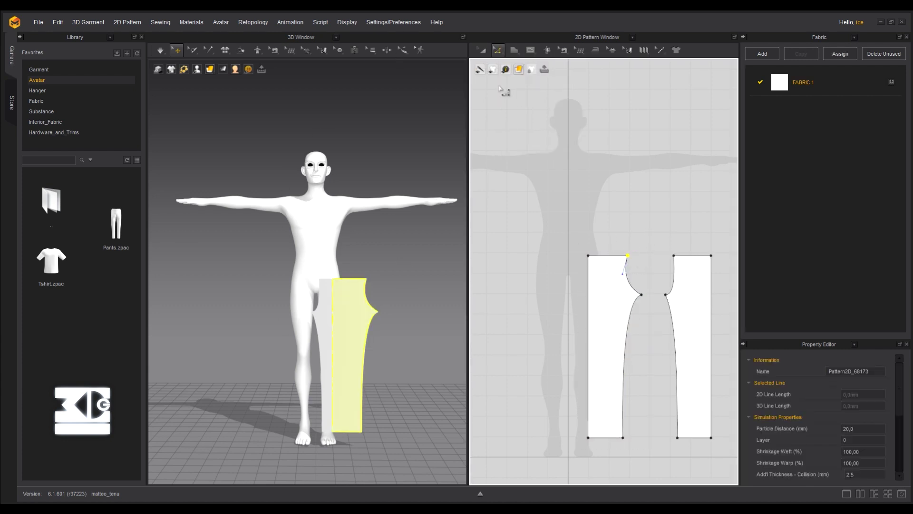
Position the back leg piece in 3D directly behind the avatar's left leg
left_click(482, 50)
scroll(659, 229, "down", 2)
left_click(672, 272)
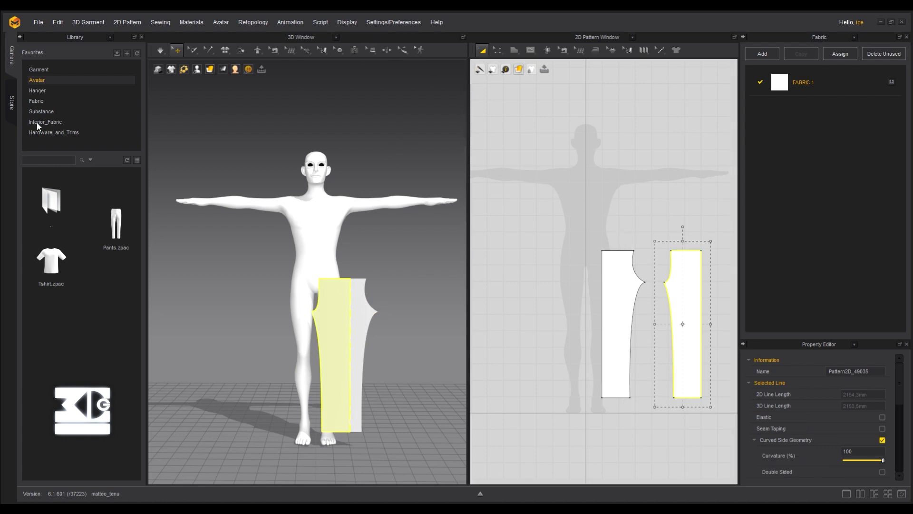
left_click_drag(682, 287, 608, 289)
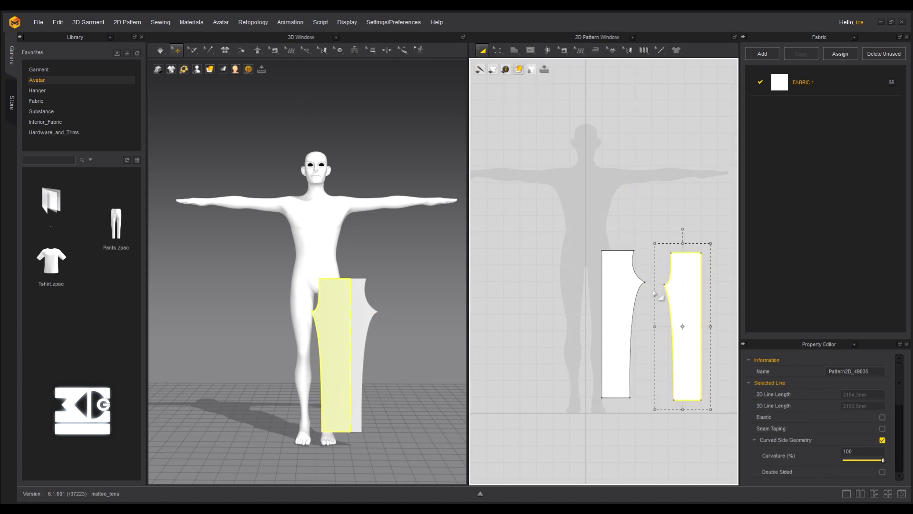
left_click(614, 285)
right_click_drag(306, 262, 272, 294)
left_click(346, 311)
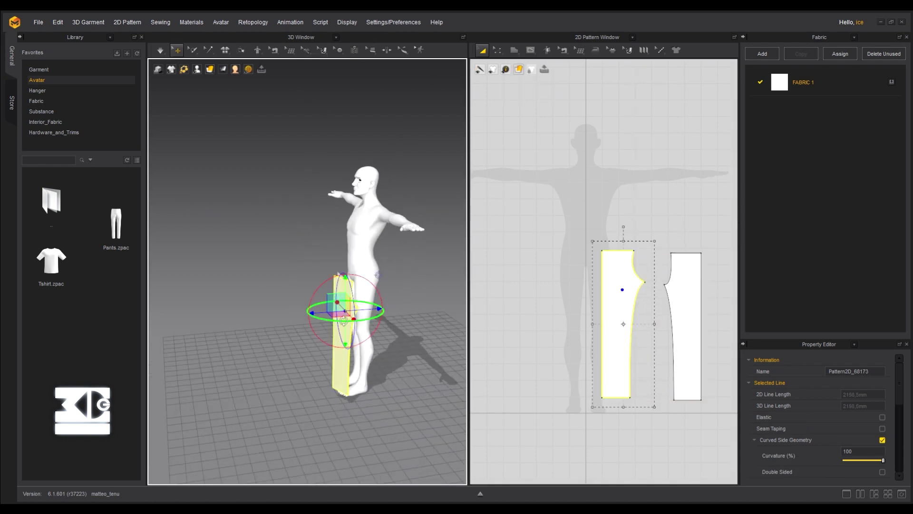
left_click_drag(343, 321, 439, 304)
right_click_drag(439, 305, 363, 305)
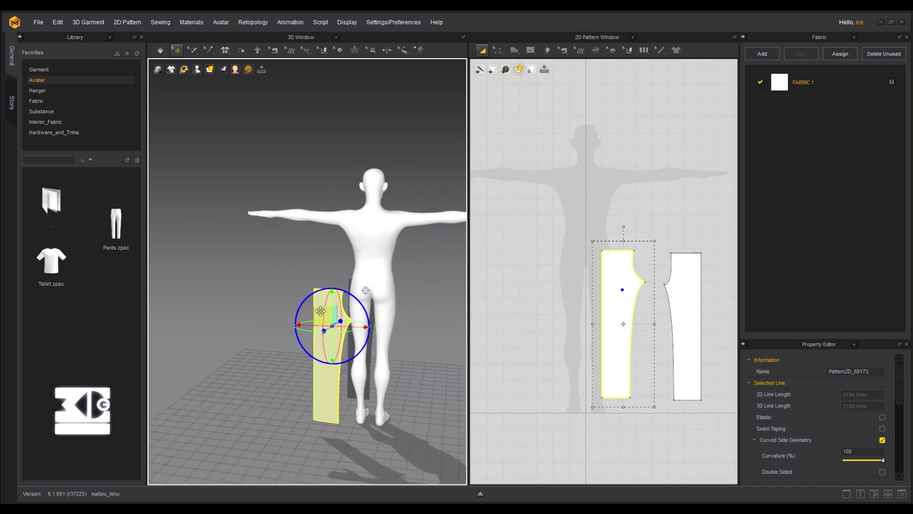
left_click_drag(369, 327, 394, 329)
mouse_move(346, 315)
right_mouse_down()
mouse_move(328, 317)
mouse_move(350, 315)
mouse_move(364, 334)
mouse_move(347, 313)
right_mouse_up()
right_click_drag(287, 312, 375, 333)
Lower the front leg piece slightly in front of the avatar's left leg
left_click(352, 394)
right_click_drag(351, 367, 407, 252)
left_click(388, 251)
left_click(341, 253)
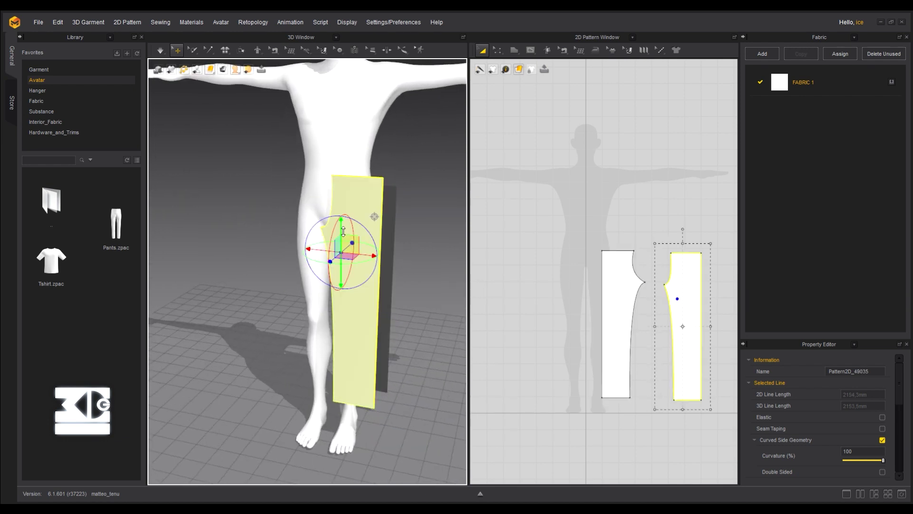
left_click_drag(341, 227, 341, 244)
right_click_drag(341, 244, 379, 206)
scroll(369, 243, "up", 1)
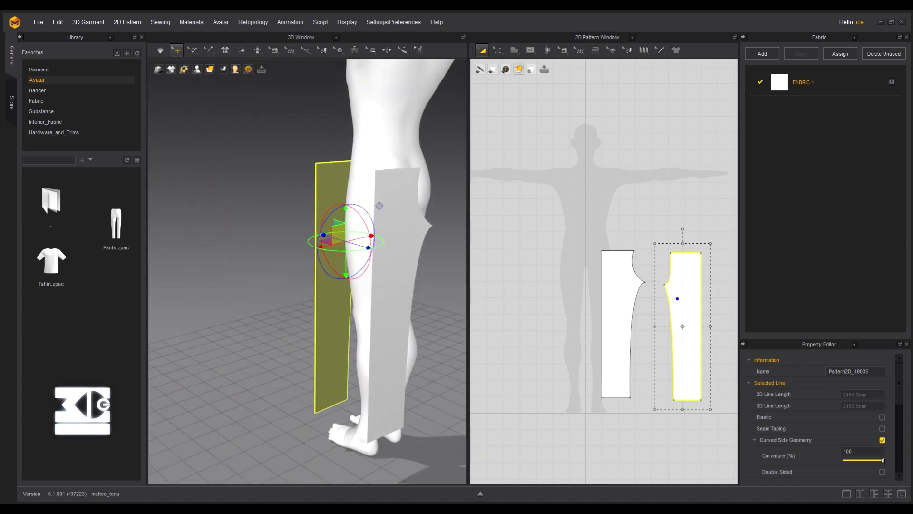
right_click_drag(373, 238, 424, 236)
Pin the inner waist corners of the front and back leg pieces
scroll(308, 241, "up", 3)
scroll(308, 241, "up", 2)
left_click(192, 50)
left_click(337, 205)
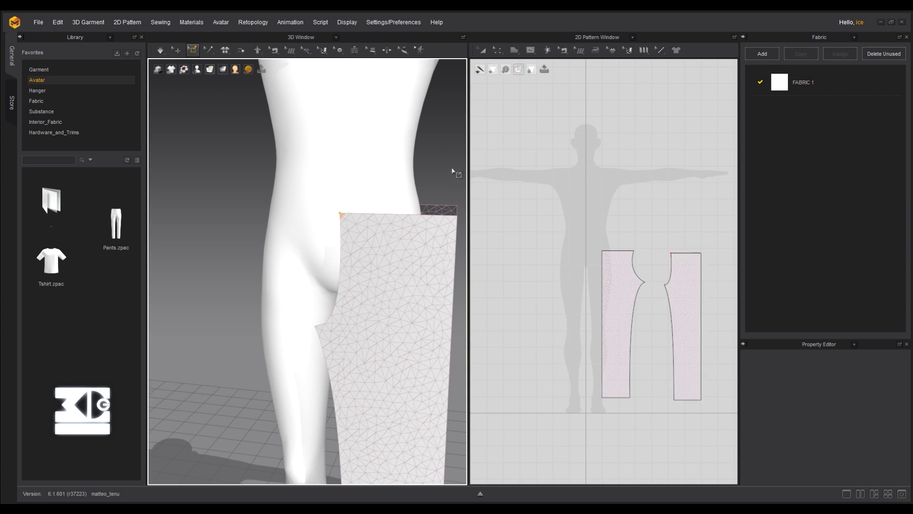
right_click_drag(338, 204, 233, 160)
right_click_drag(174, 127, 261, 125)
left_click(178, 51)
Sew the straight outer side edges of the front and back leg pieces together with Segment Sewing
left_click(500, 53)
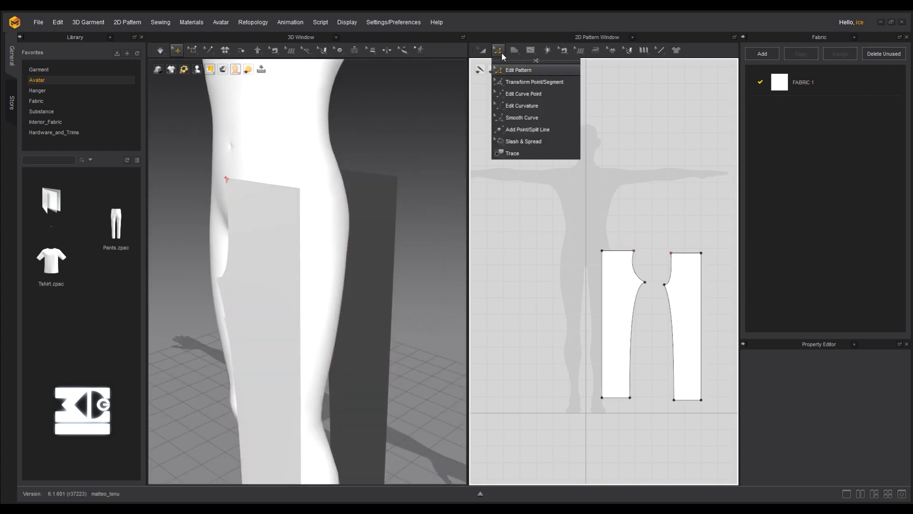
left_click(501, 52)
left_click(563, 51)
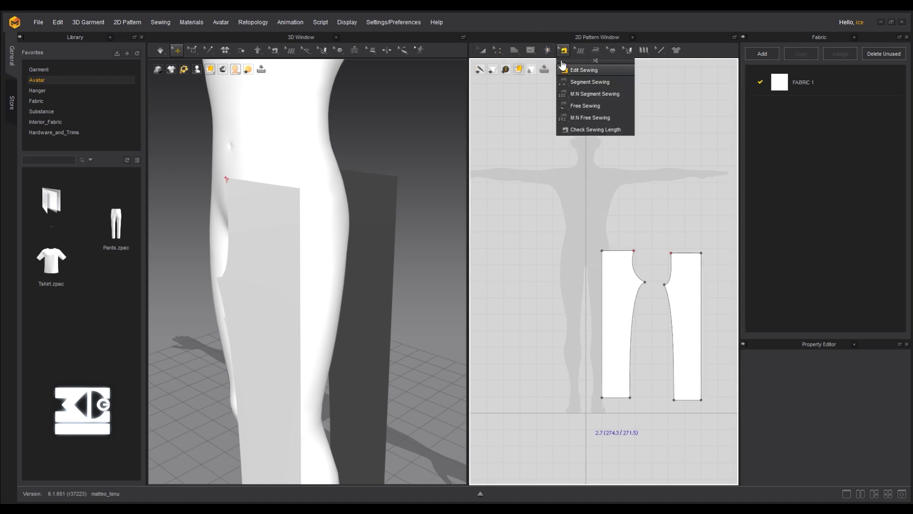
left_click(589, 81)
scroll(576, 122, "up", 3)
middle_click_drag(607, 188, 550, 131)
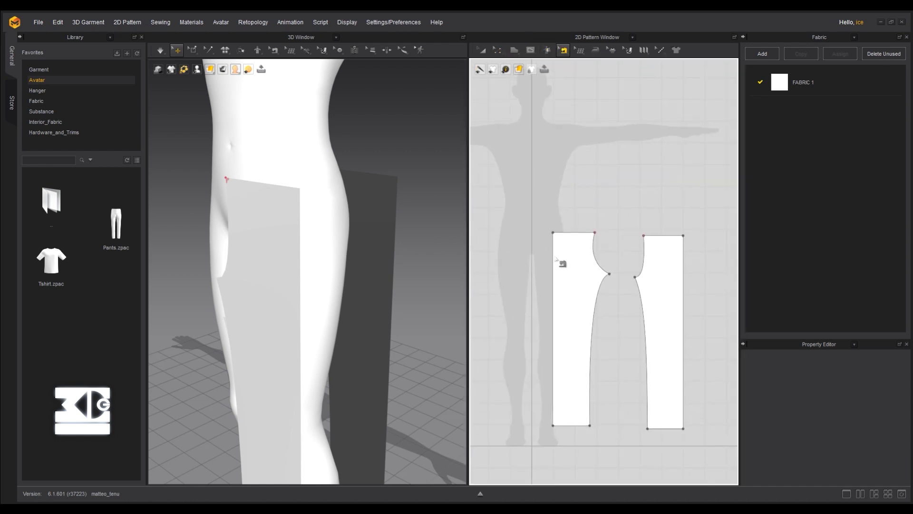
left_click(563, 52)
left_click(600, 87)
left_click(566, 53)
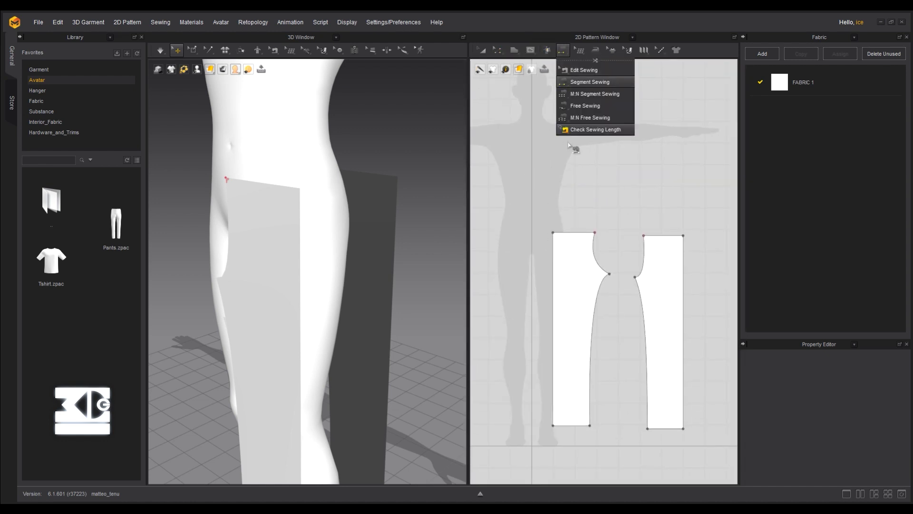
left_click(572, 150)
right_click_drag(284, 234, 353, 222)
left_click(352, 223)
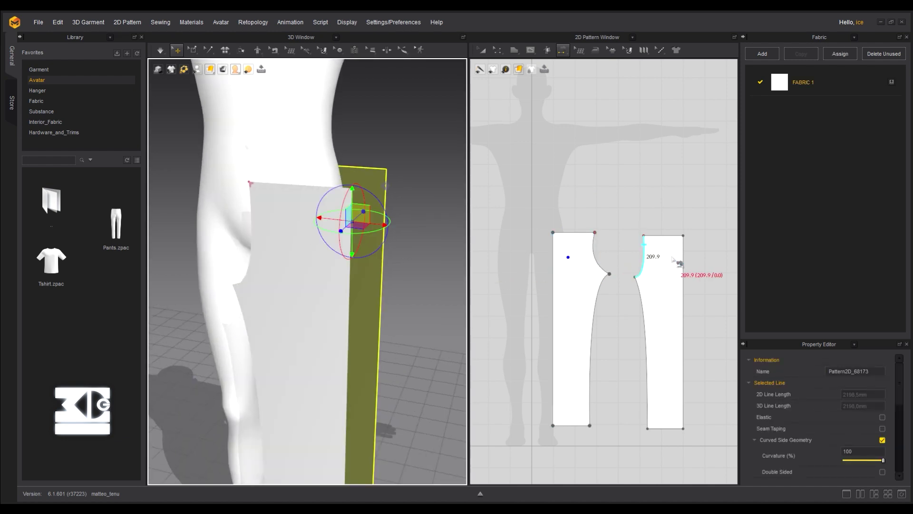
left_click(683, 268)
left_click(552, 255)
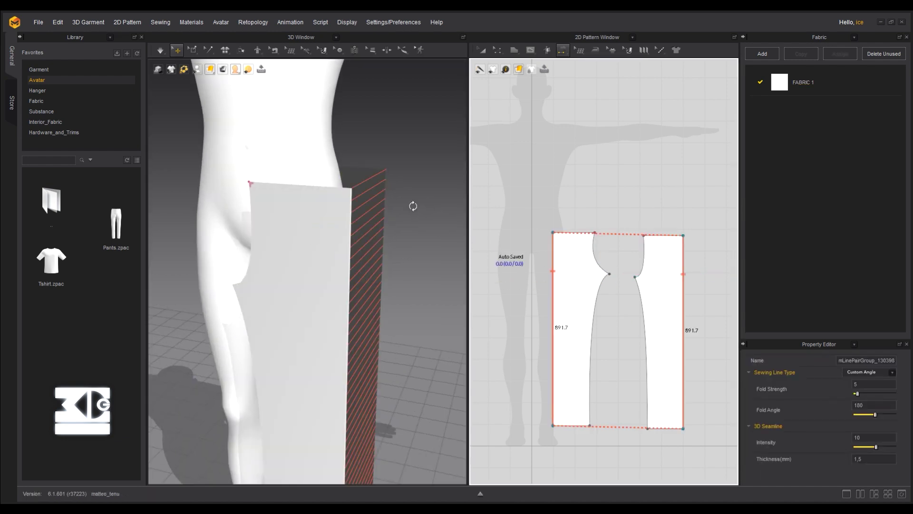
Sew the curved inseam edges of the front and back leg pieces together
right_click_drag(412, 204, 422, 196)
scroll(422, 195, "up", 3)
left_click(599, 301)
left_click(642, 307)
scroll(298, 176, "down", 4)
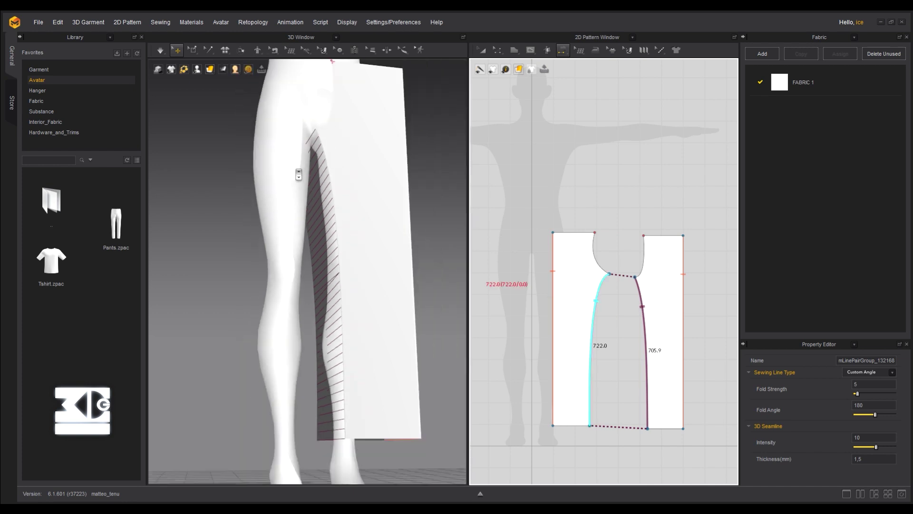
right_click_drag(298, 176, 318, 231)
Simulate the sewn trouser leg so it drapes around the avatar's left leg
left_click(160, 50)
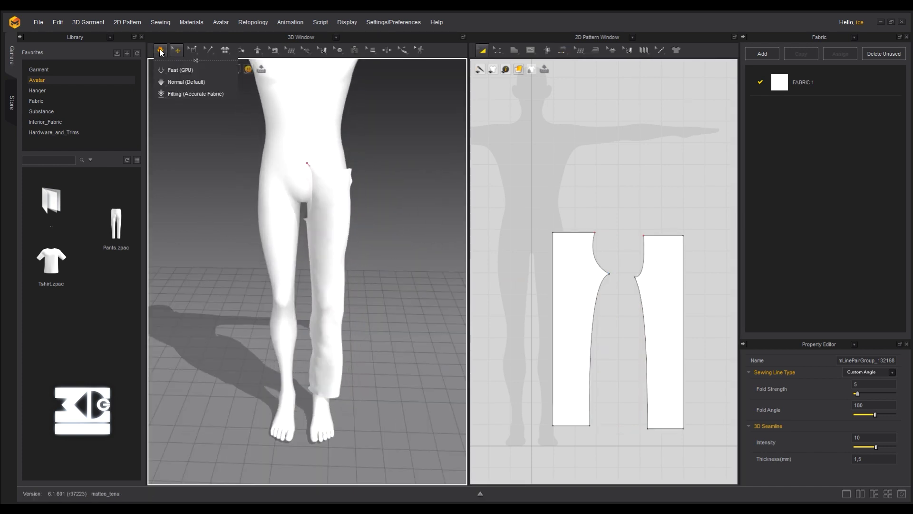
scroll(304, 176, "up", 2)
right_click_drag(362, 185, 376, 170)
key("space")
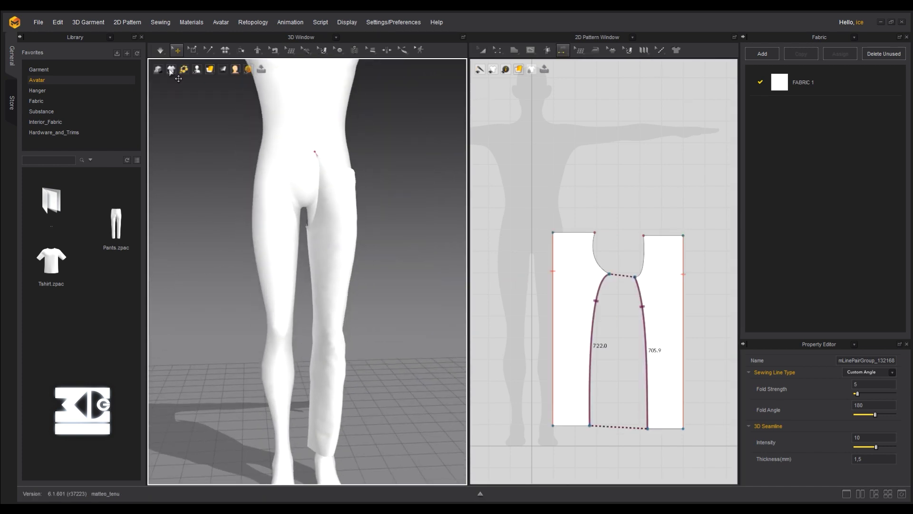
left_click(161, 51)
Select both leg pieces in the 2D pattern view and move them farther from the avatar silhouette
scroll(546, 163, "down", 2)
left_click_drag(532, 207, 674, 290)
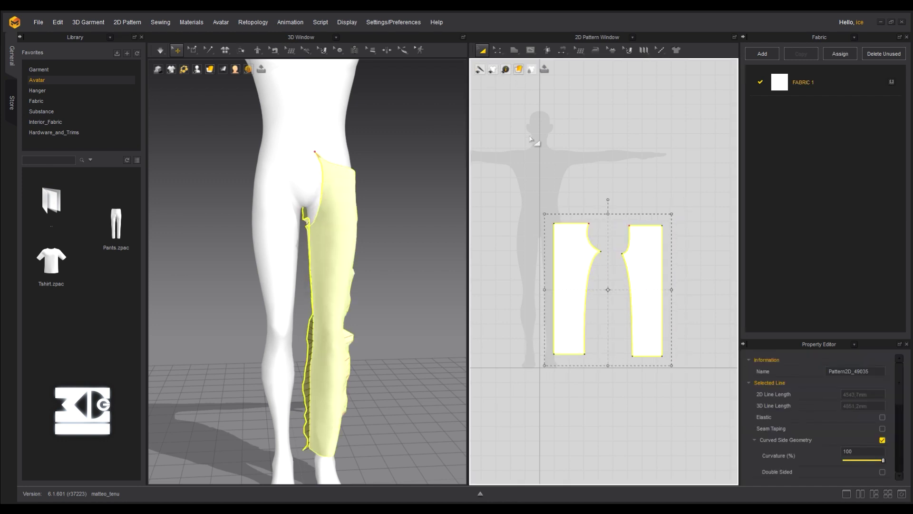
left_click(578, 167)
left_click(552, 224)
left_click_drag(510, 171, 689, 366)
left_click_drag(641, 314, 670, 317)
left_click(576, 159)
Run the Normal simulation again, pull the fabric up near the front waist corner, and stop the simulation
left_click(161, 50)
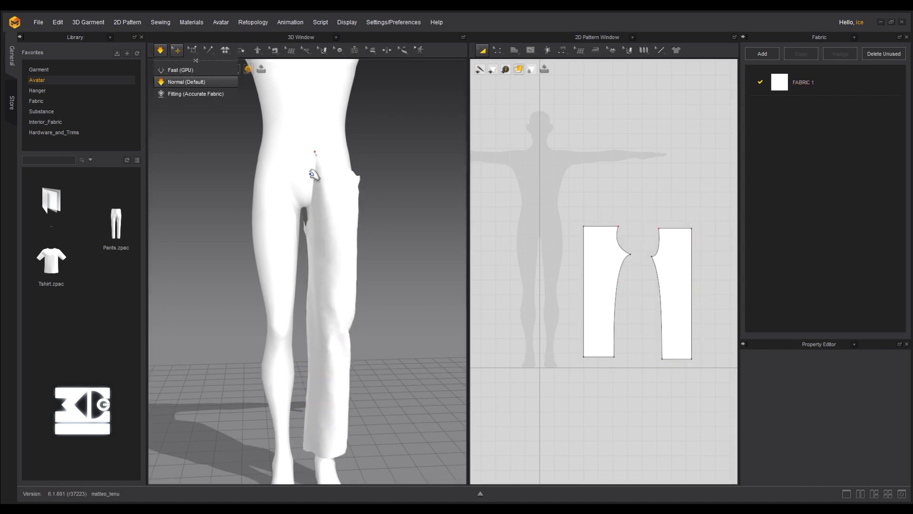
middle_click_drag(390, 290, 327, 214)
mouse_move(326, 214)
right_mouse_down()
mouse_move(205, 237)
mouse_move(324, 214)
right_mouse_up()
middle_click_drag(319, 136, 328, 216)
left_click_drag(304, 168, 314, 147)
right_click_drag(327, 155, 323, 196)
left_click(161, 50)
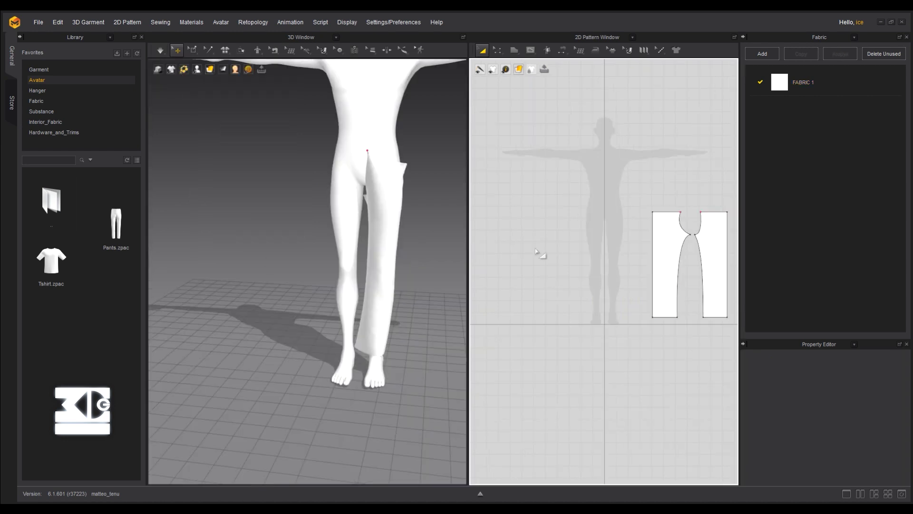
Copy both leg pieces and mirror-paste them on the opposite side of the avatar silhouette
left_click(673, 242)
right_click(674, 248)
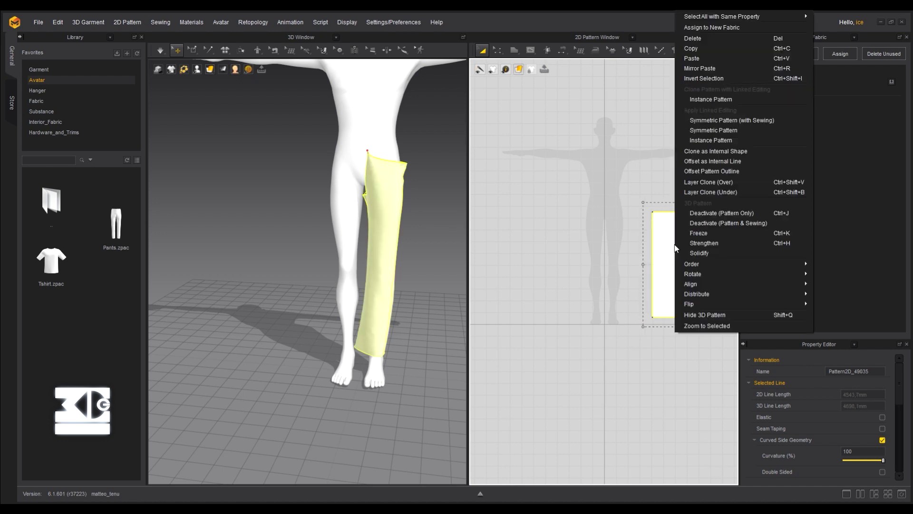
left_click(694, 47)
right_click(621, 245)
left_click(538, 269)
left_click(533, 262)
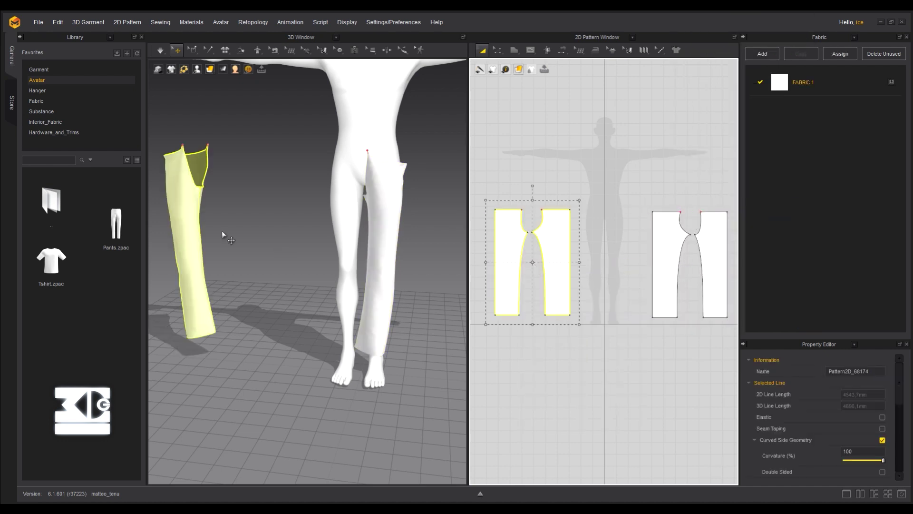
Move the mirrored trouser leg in 3D onto the avatar's right leg
scroll(222, 230, "down", 2)
left_click_drag(211, 222, 350, 220)
scroll(260, 195, "up", 2)
mouse_move(260, 195)
right_mouse_down()
mouse_move(316, 226)
mouse_move(270, 204)
right_mouse_up()
scroll(311, 216, "up", 2)
middle_click_drag(318, 212, 194, 190)
scroll(194, 190, "up", 1)
right_click_drag(194, 190, 417, 170)
middle_click_drag(417, 171, 443, 233)
left_click(522, 174)
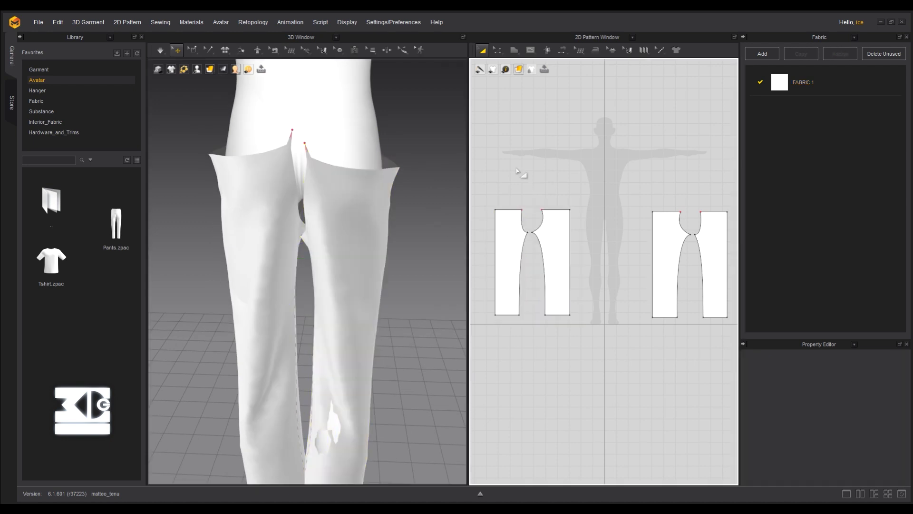
Try to sew the crotch edge of the mirrored front leg piece with Segment Sewing, and undo the seam
left_click(566, 51)
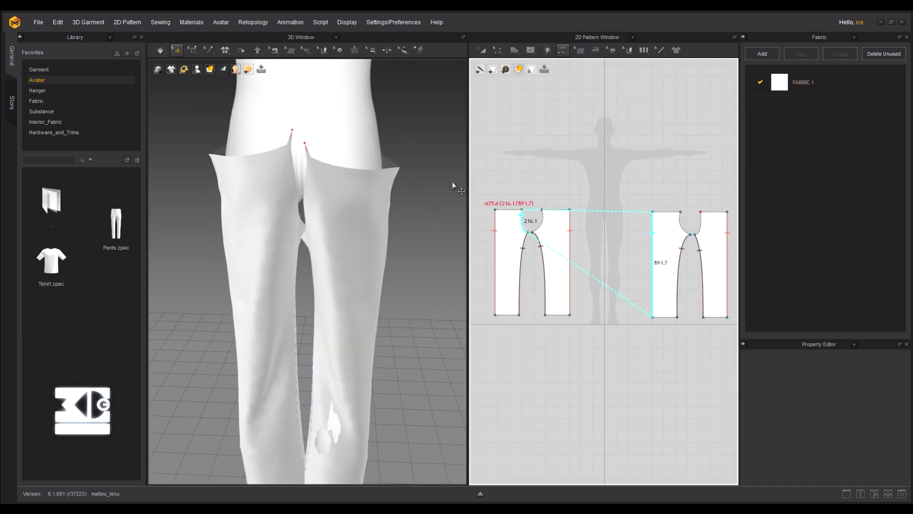
left_click(540, 222)
right_click_drag(439, 201, 190, 183)
key("ctrl+z")
right_click_drag(325, 162, 371, 189)
left_click(374, 187)
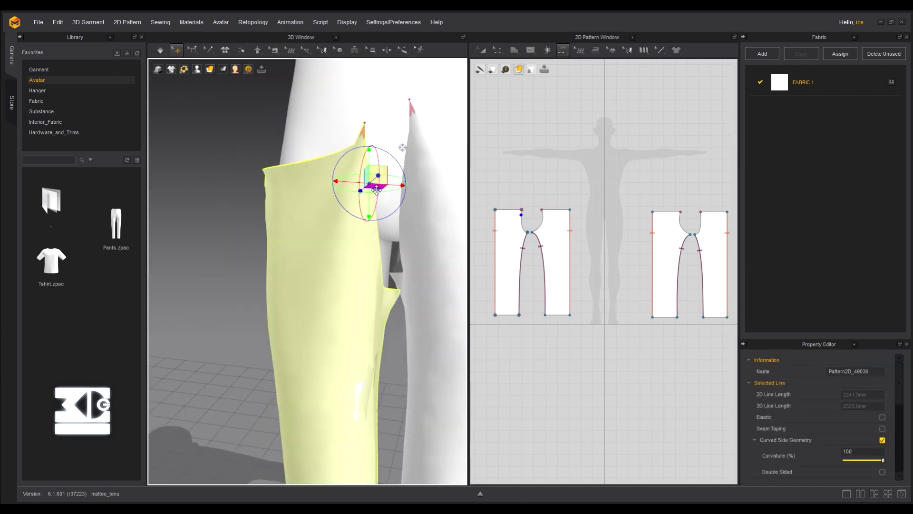
scroll(526, 210, "up", 5)
left_click(519, 202)
right_click(516, 204)
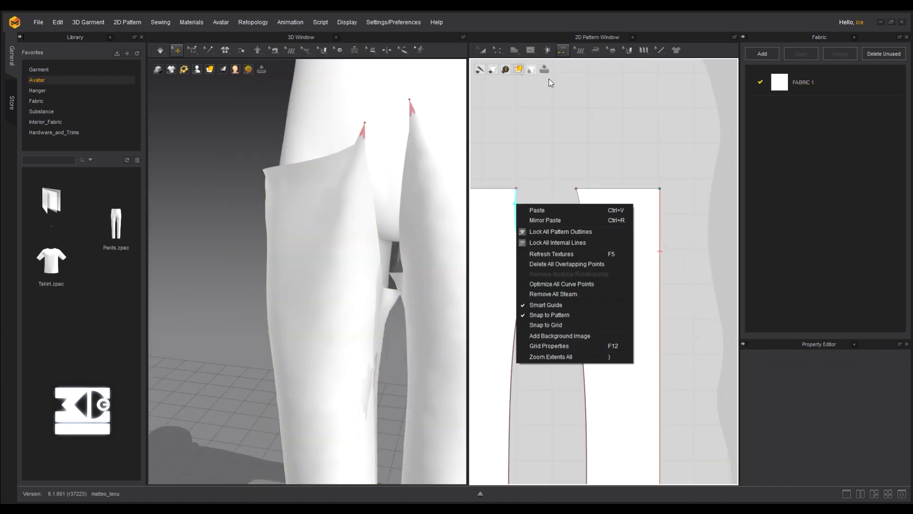
left_click(565, 54)
left_click(573, 71)
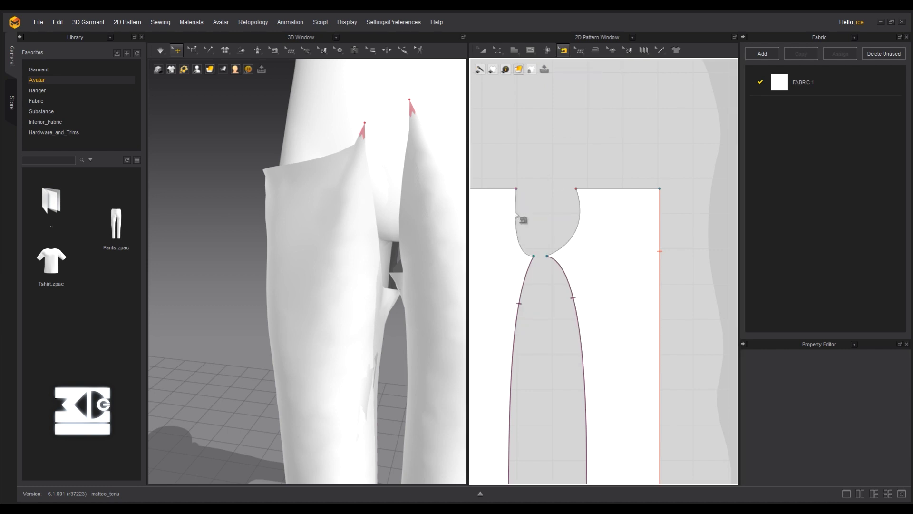
Try to sew the crotch edge of a leg piece with Segment Sewing, and undo the seam
left_click(561, 51)
left_click(572, 84)
left_click(561, 51)
left_click(573, 84)
scroll(507, 174, "down", 5)
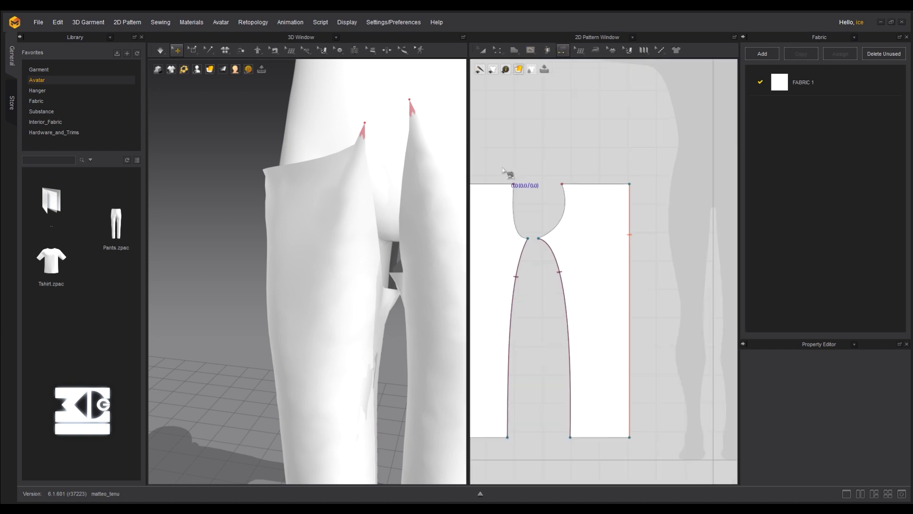
right_click_drag(376, 169, 347, 140)
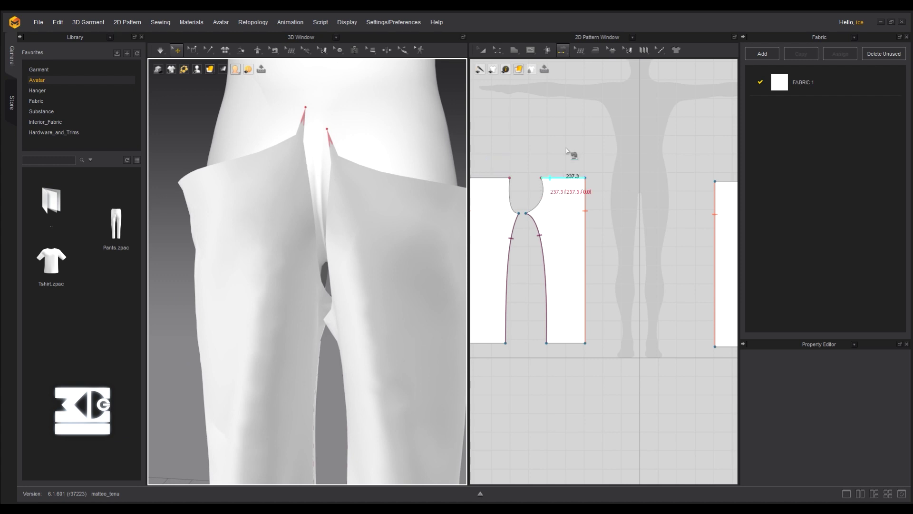
middle_click_drag(566, 149, 544, 124)
right_click_drag(336, 155, 404, 159)
scroll(561, 153, "down", 5)
scroll(610, 148, "up", 4)
middle_click_drag(611, 145, 562, 164)
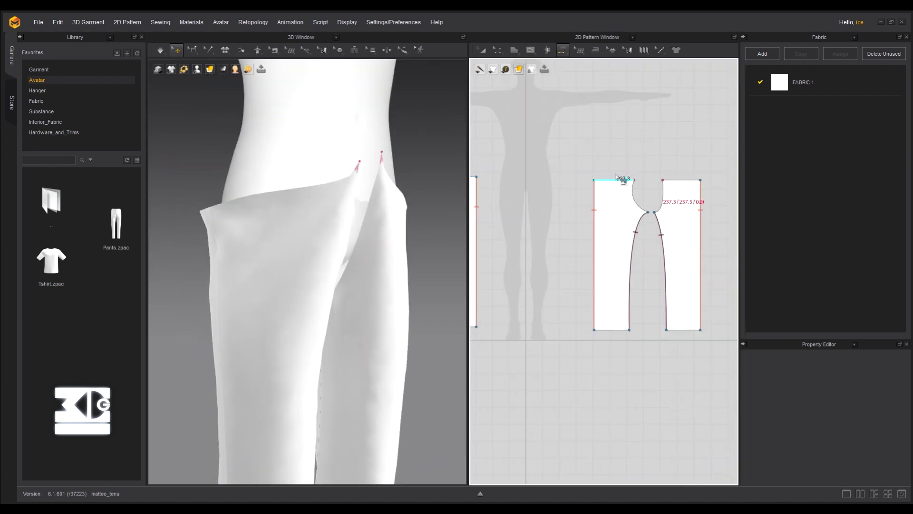
left_click(611, 179)
right_click_drag(418, 166, 383, 195)
left_click(666, 190)
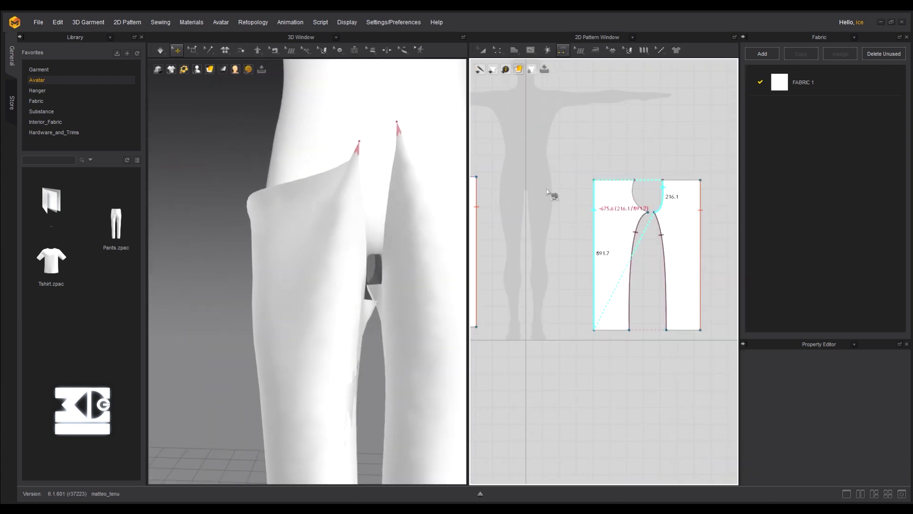
left_click(572, 196)
key("ctrl+z")
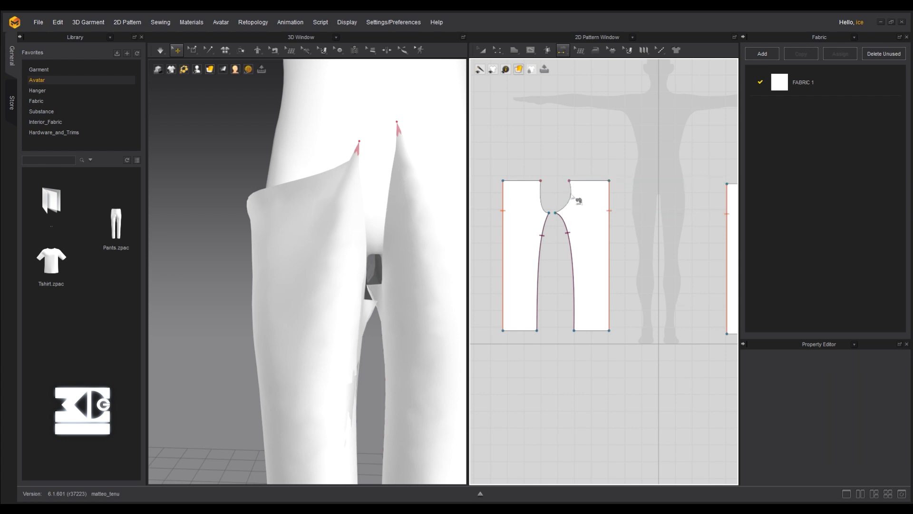
Sew the front and back crotch curves of one trouser leg to the matching curves of the mirrored leg
left_click(541, 194)
middle_click_drag(655, 195, 465, 193)
left_click(606, 194)
right_click_drag(366, 185, 461, 205)
middle_click_drag(544, 148, 629, 127)
left_click(662, 175)
middle_click_drag(578, 174, 734, 172)
left_click(620, 174)
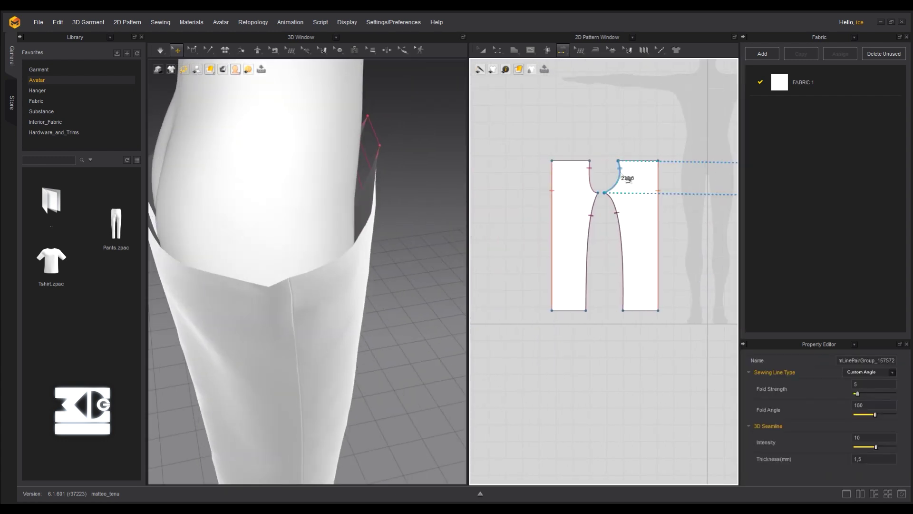
Remove the pins from the centre waist corners of both legs in 3D
right_click_drag(459, 162, 375, 143)
scroll(376, 143, "down", 4)
middle_click_drag(375, 142, 310, 114)
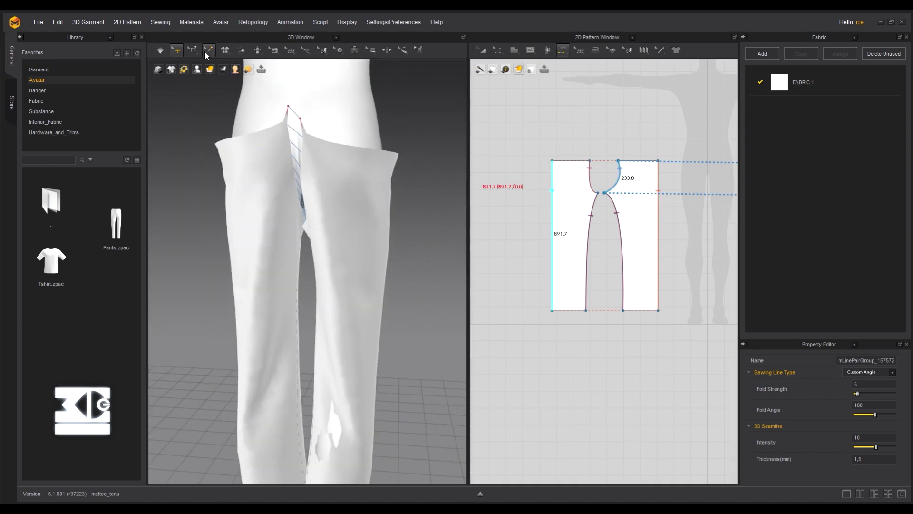
left_click(190, 49)
left_click(211, 106)
right_click(299, 118)
left_click(318, 136)
Run the simulation and pull the trousers up at the waist on both legs
left_click(158, 48)
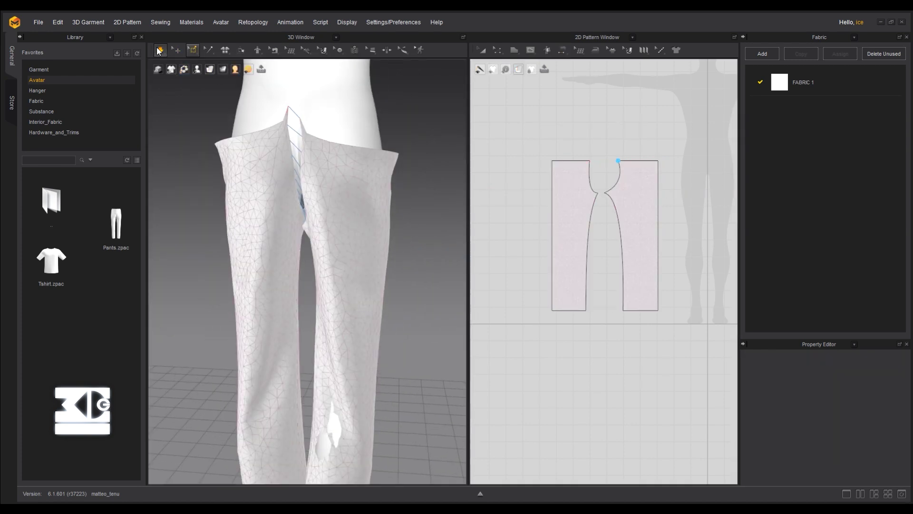
left_click(175, 50)
left_click_drag(350, 168, 348, 79)
left_click_drag(245, 166, 236, 129)
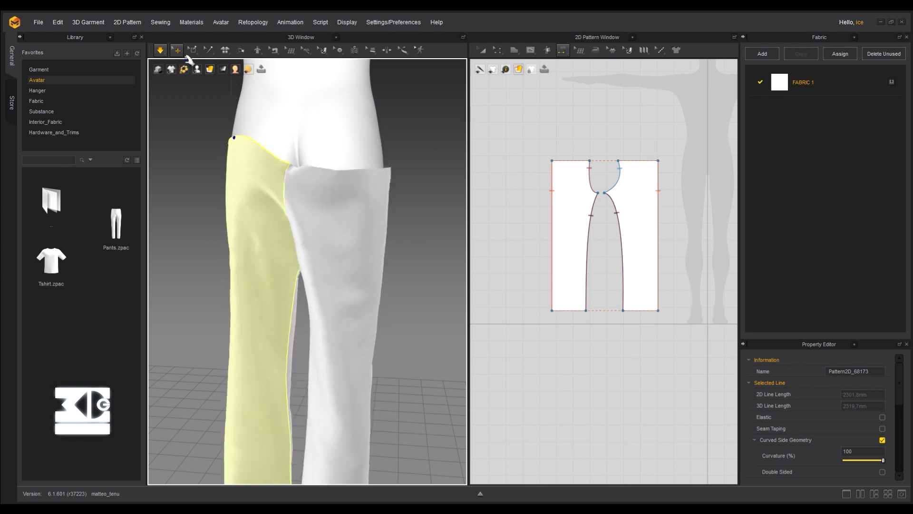
Pin both side corners of the waist, restart the simulation and pull the pinned corners up above the hips
left_click(191, 50)
left_click_drag(396, 172, 387, 185)
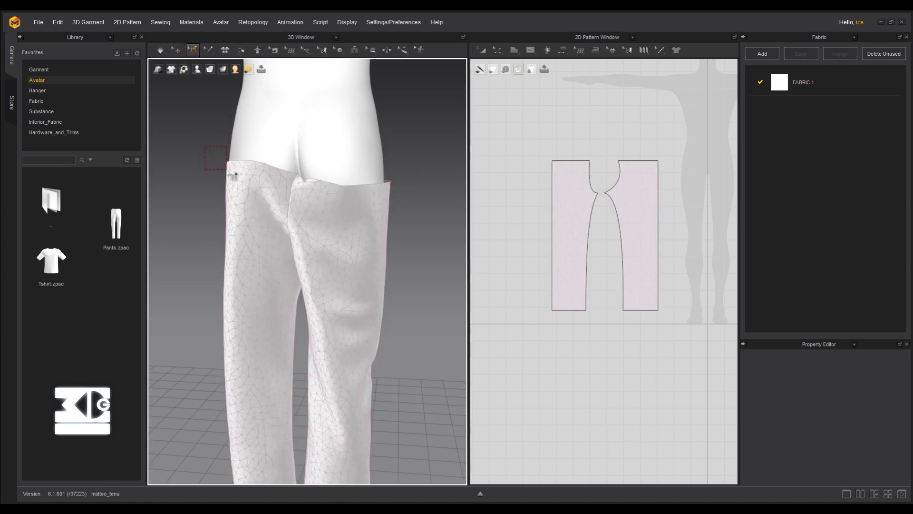
left_click(161, 50)
left_click_drag(227, 170, 224, 83)
left_click(176, 50)
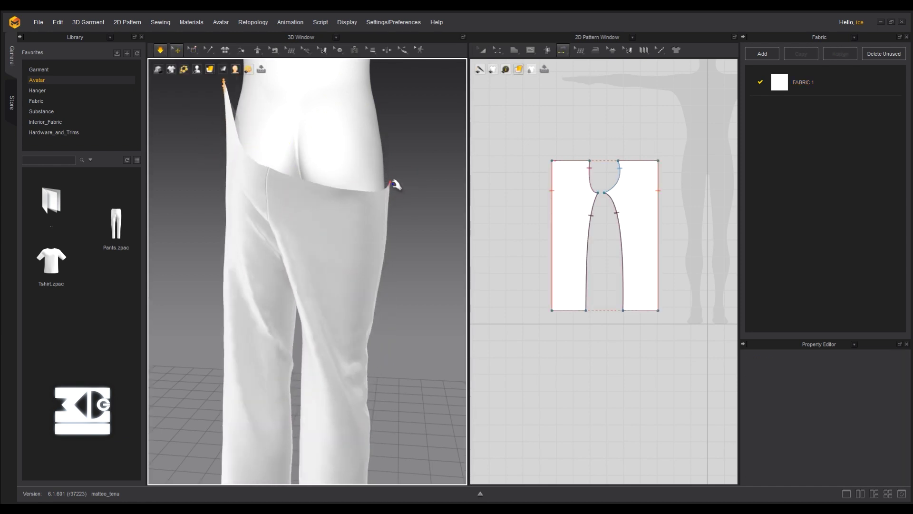
left_click_drag(404, 95, 405, 87)
Adjust the two side waist pins in 3D, shifting one sideways and raising the other while the trousers simulate
right_click_drag(381, 147, 377, 187)
key("space")
scroll(336, 224, "up", 5)
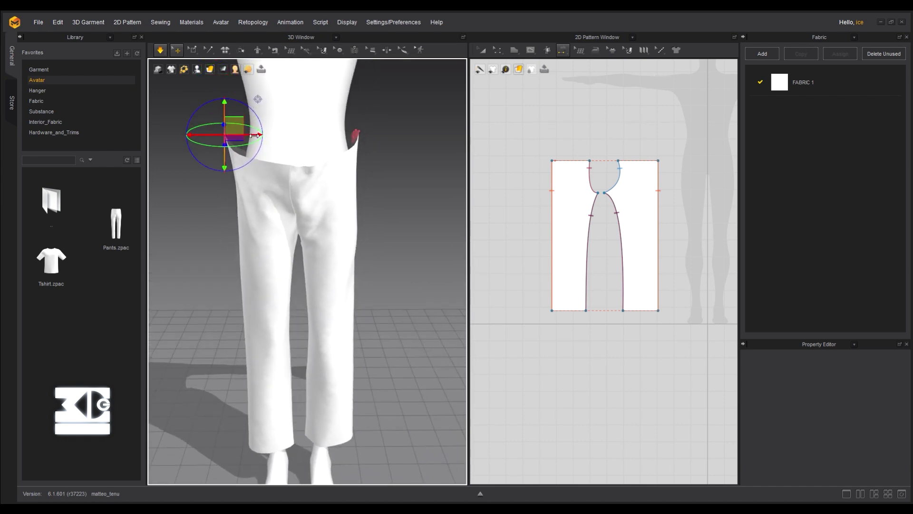
left_click_drag(256, 135, 268, 134)
right_click_drag(353, 137, 403, 183)
left_click_drag(407, 184, 420, 122)
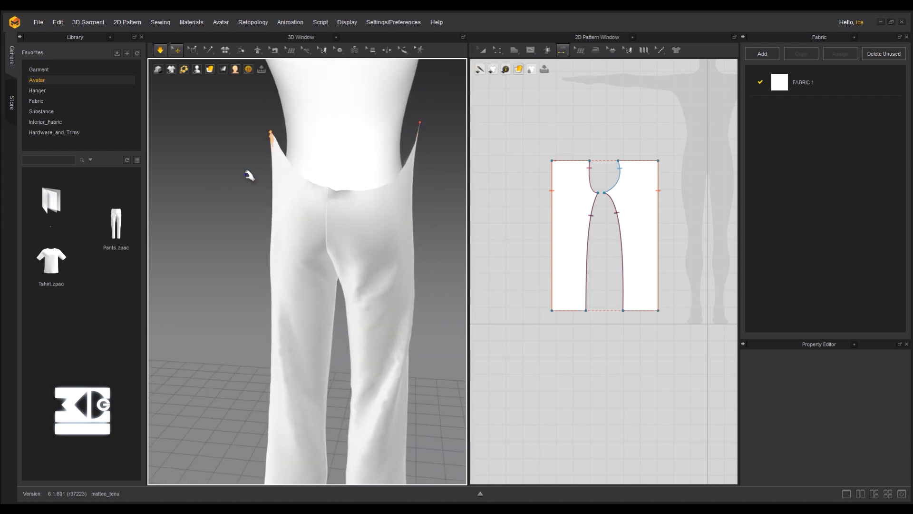
Stop the simulation and check the pinned waist from the side and front
right_click_drag(249, 174, 310, 170)
left_click(192, 50)
left_click(160, 50)
left_click(169, 83)
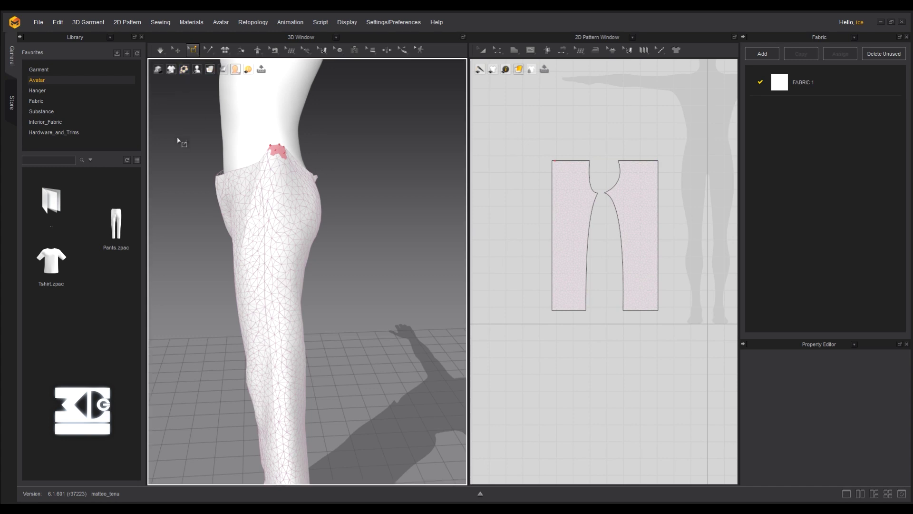
left_click(176, 51)
right_click_drag(233, 190, 294, 195)
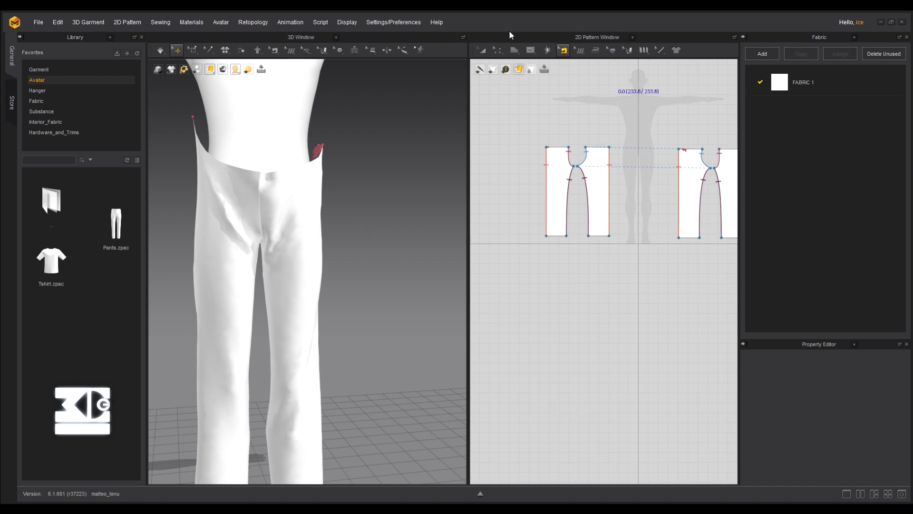
Extend the waist edges of one leg's front and back pieces by 50 mm with Offset Pattern Outline, creating internal lines
left_click(481, 49)
left_click(504, 72)
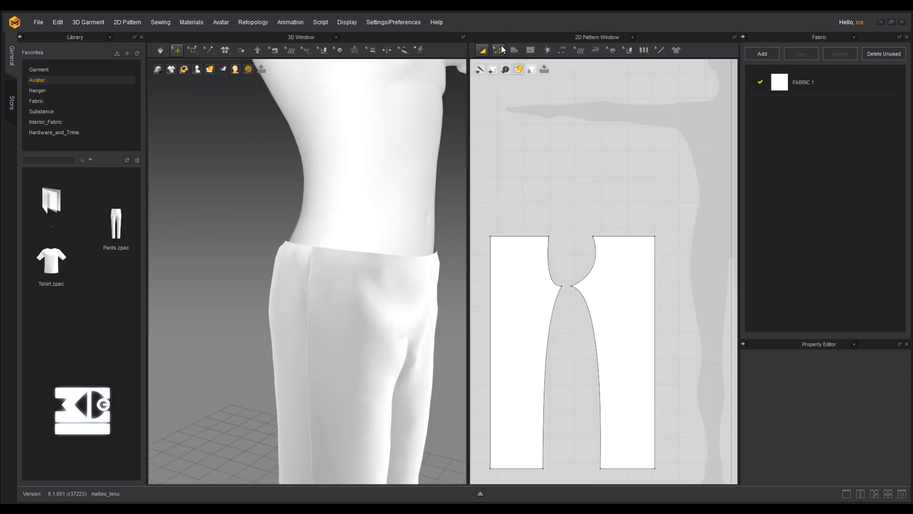
left_click(499, 49)
left_click(623, 236)
right_click(524, 237)
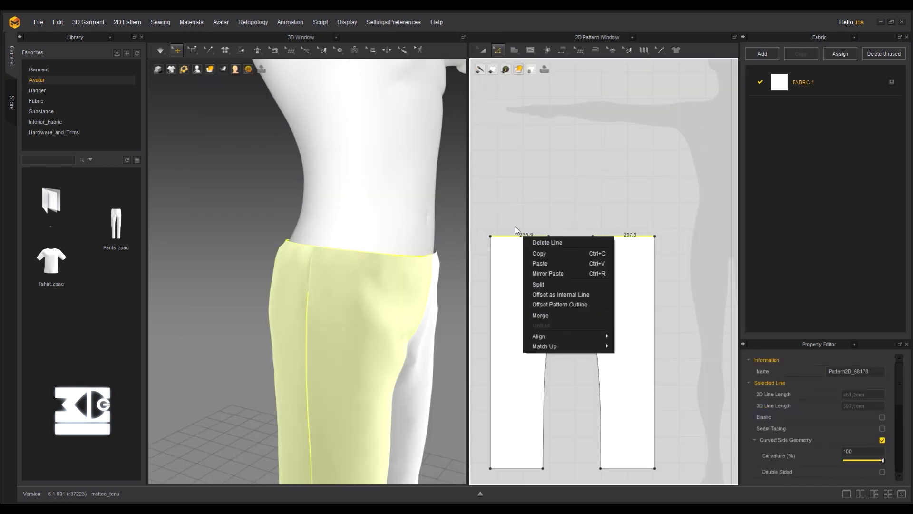
left_click(560, 305)
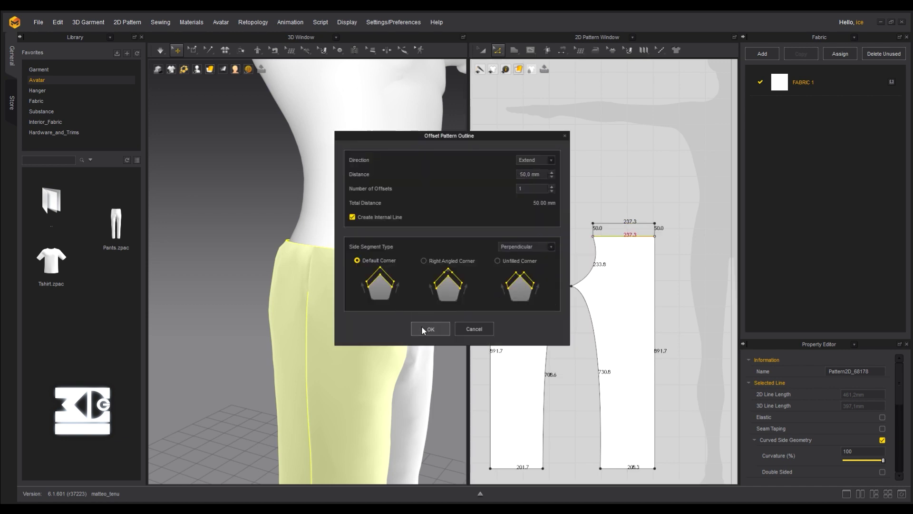
left_click(426, 328)
Cut and sew both pieces along the new internal lines to separate their waistband strips
scroll(515, 202, "up", 2)
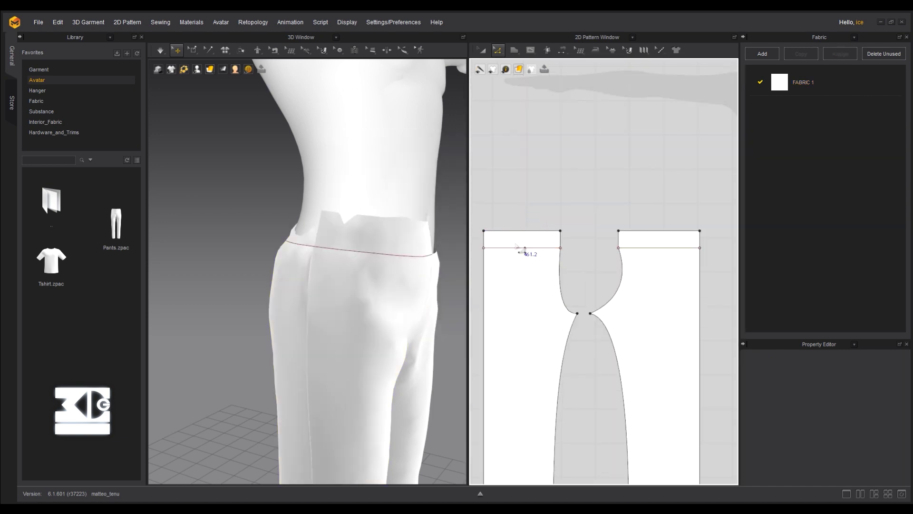
left_click(522, 236)
right_click(639, 248)
left_click(658, 327)
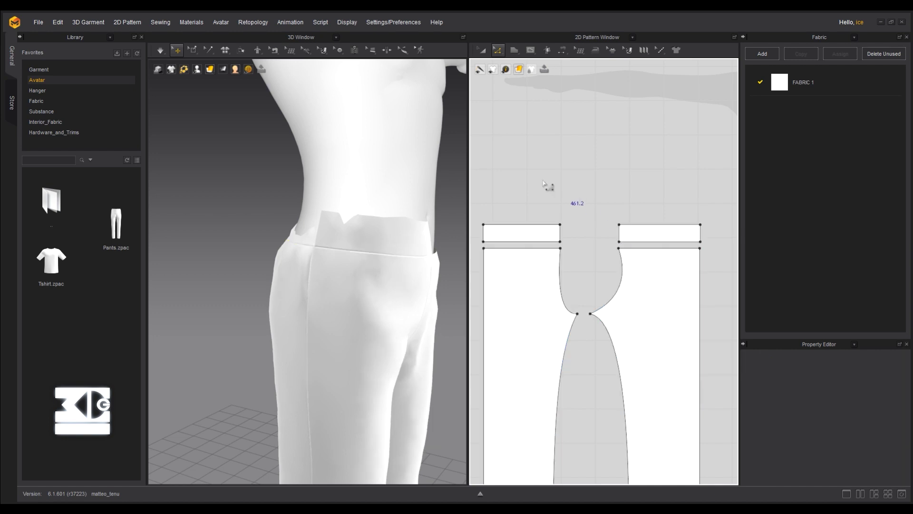
Extend the waist edges of the opposite leg's front and back pieces by 50 mm with Offset Pattern Outline
scroll(581, 180, "down", 5)
middle_click_drag(633, 176, 566, 181)
scroll(686, 181, "up", 2)
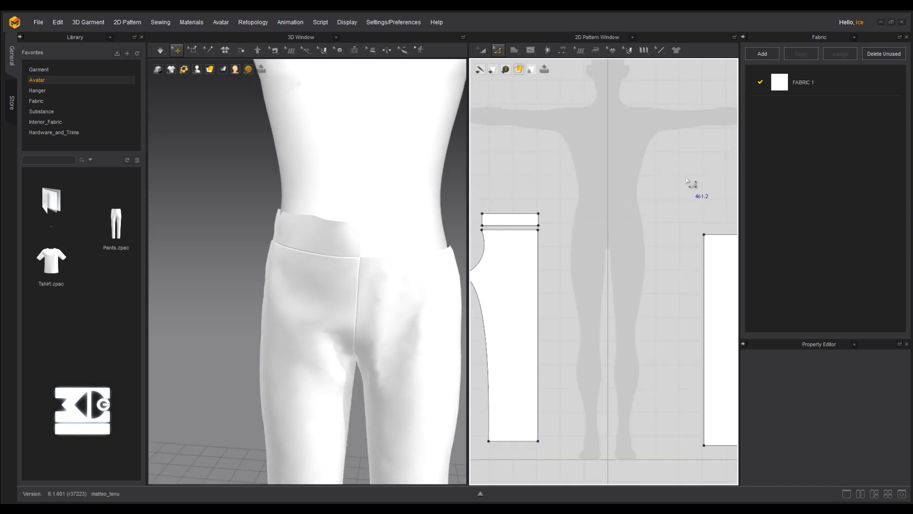
middle_click_drag(699, 176, 530, 178)
left_click(576, 245)
left_click(661, 236, "shift")
right_click(661, 238)
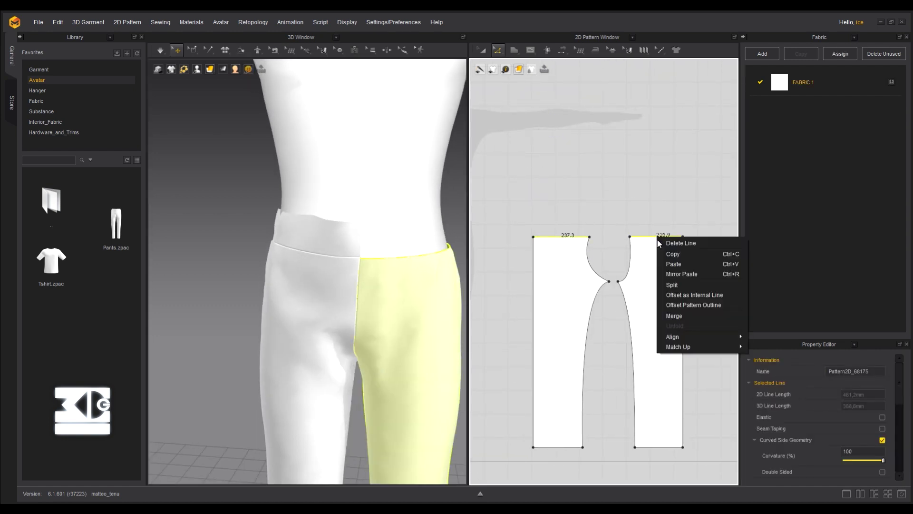
left_click(671, 301)
left_click(429, 329)
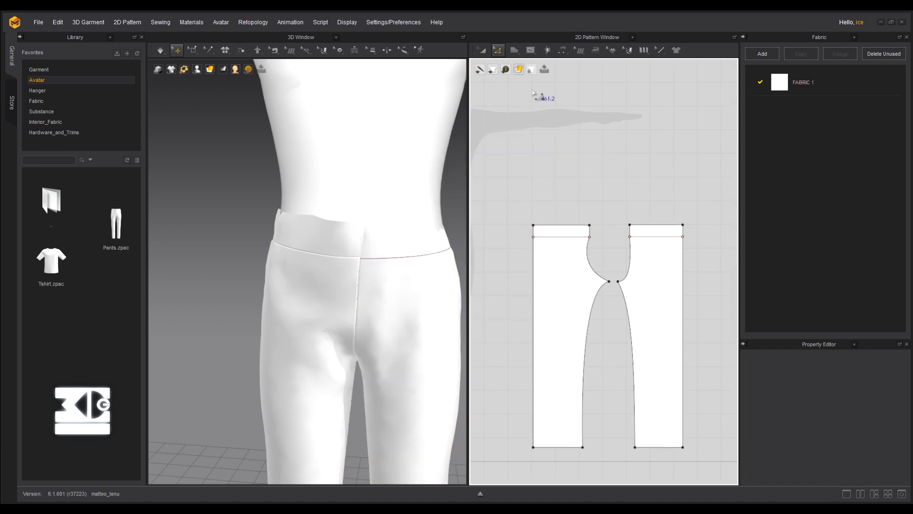
Cut and sew the opposite leg's pieces along their internal lines to separate the remaining waistband strips
left_click(569, 244)
right_click(653, 237)
left_click(668, 315)
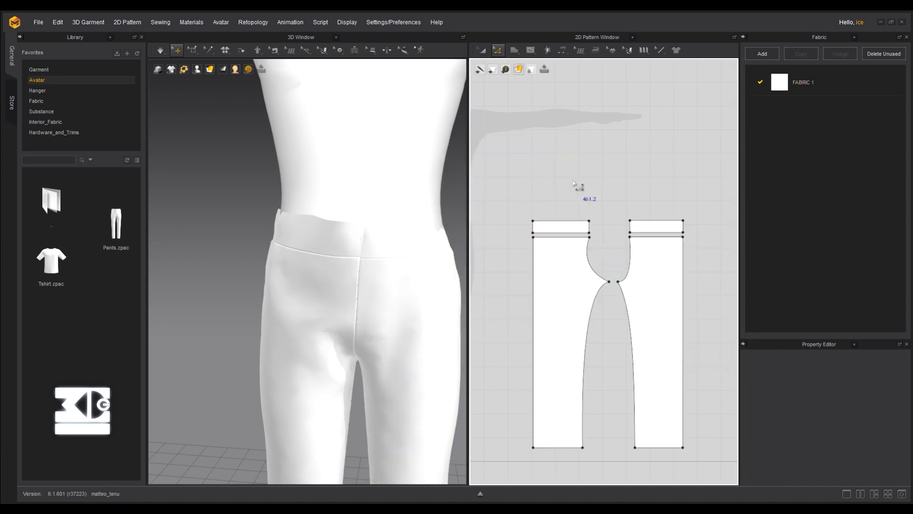
Select the waistband strips in 3D and shift them outward around the avatar's waist
right_click_drag(238, 199, 286, 238)
left_click(303, 269)
left_click(288, 308)
left_click_drag(306, 298, 320, 297)
left_click(194, 320)
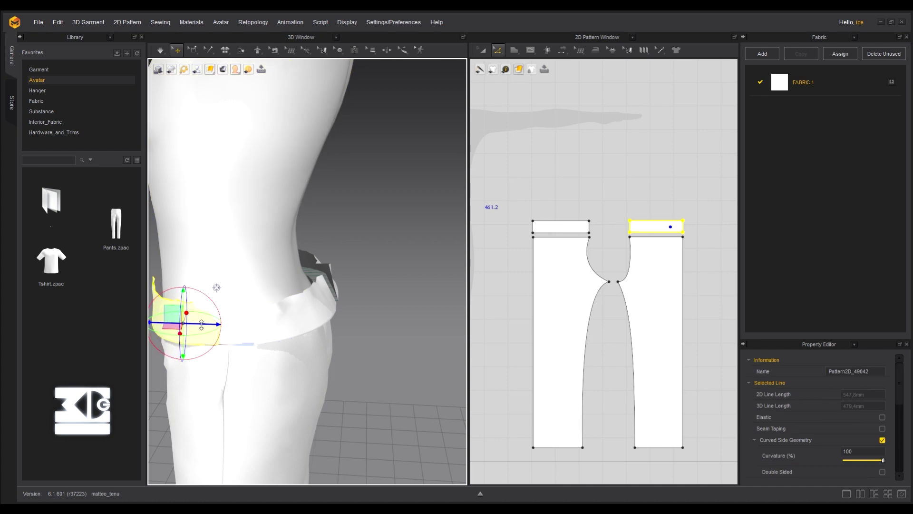
right_click_drag(205, 321, 250, 317)
left_click_drag(253, 317, 261, 317)
right_click_drag(261, 317, 370, 290)
left_click(267, 303)
right_click_drag(279, 304, 350, 273)
middle_click_drag(350, 273, 384, 265)
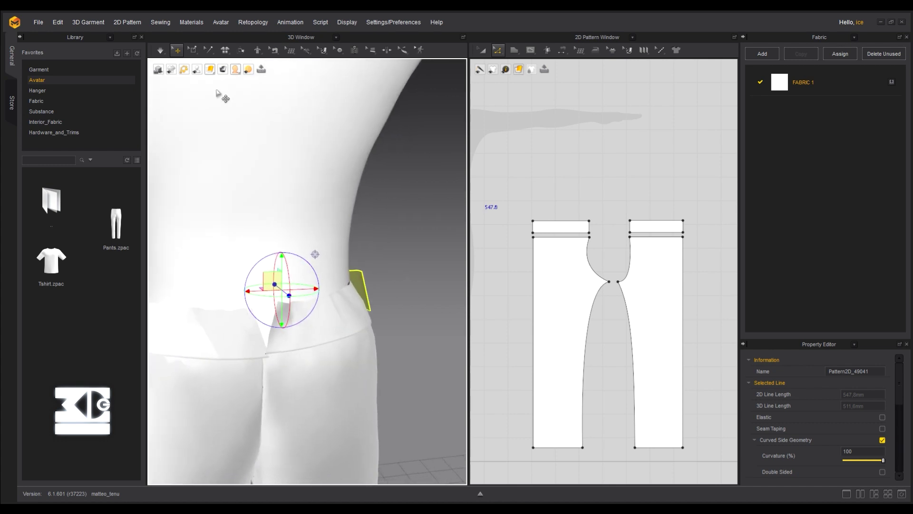
Sew the facing short ends of one leg's front and back waistband strips together with Segment Sewing
left_click(563, 52)
left_click(588, 82)
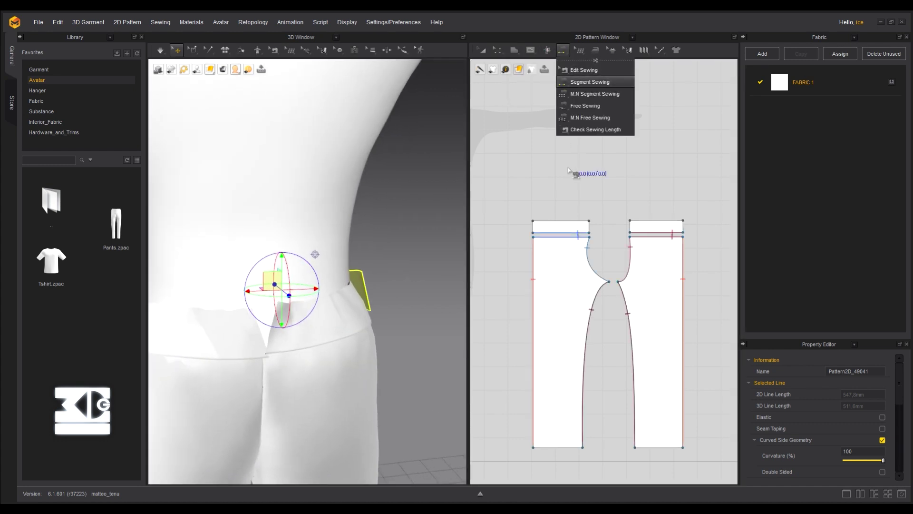
left_click(271, 328)
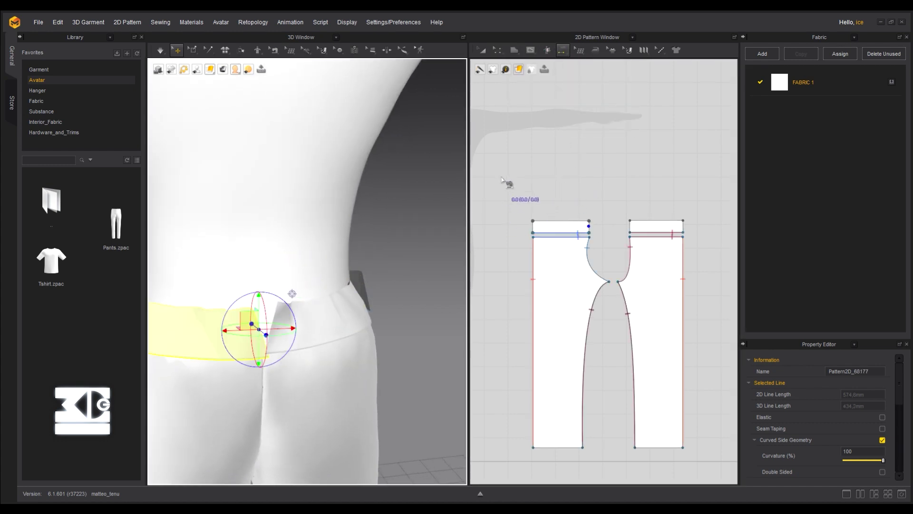
scroll(502, 180, "down", 2)
middle_click_drag(503, 180, 611, 203)
scroll(525, 191, "up", 3)
middle_click_drag(520, 198, 647, 187)
scroll(546, 192, "down", 1)
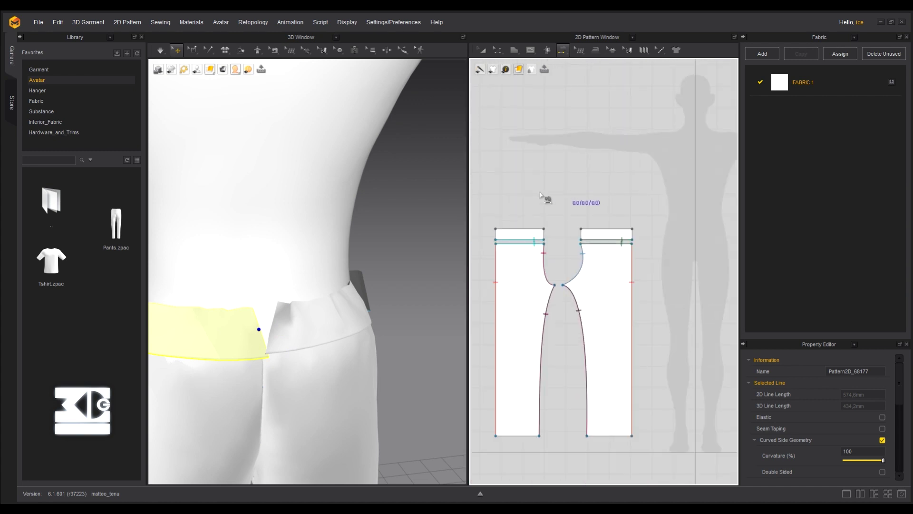
scroll(535, 200, "up", 2)
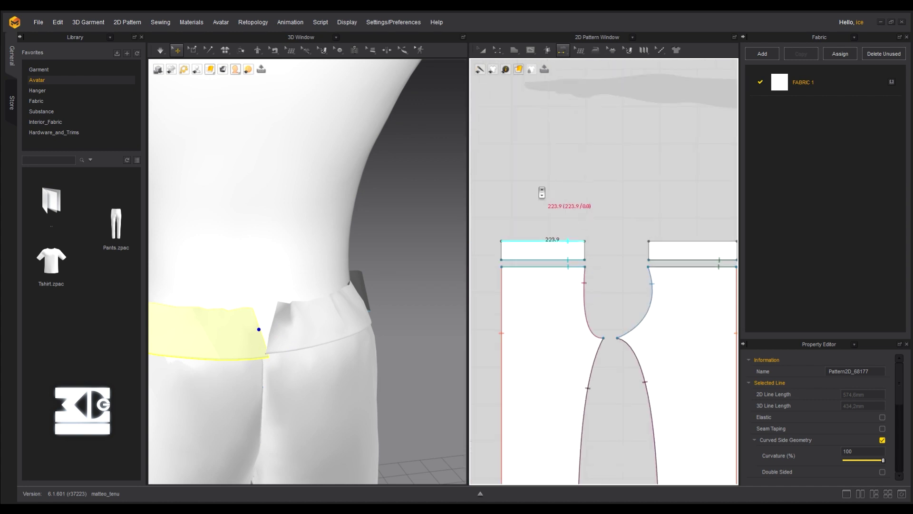
left_click(592, 250)
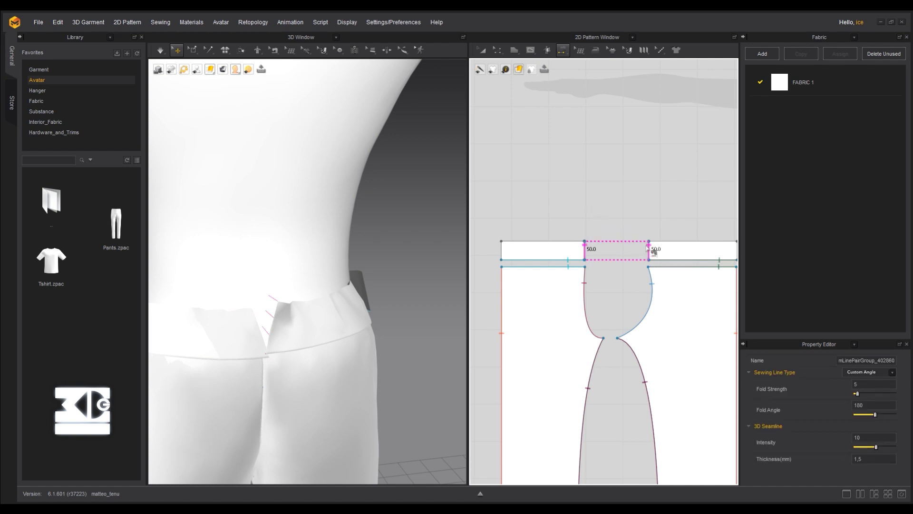
Sew the outer short ends of the same two waistband strips together at the side seam
scroll(261, 309, "down", 2)
right_click_drag(261, 309, 438, 292)
right_click_drag(304, 287, 315, 320)
left_click(270, 347)
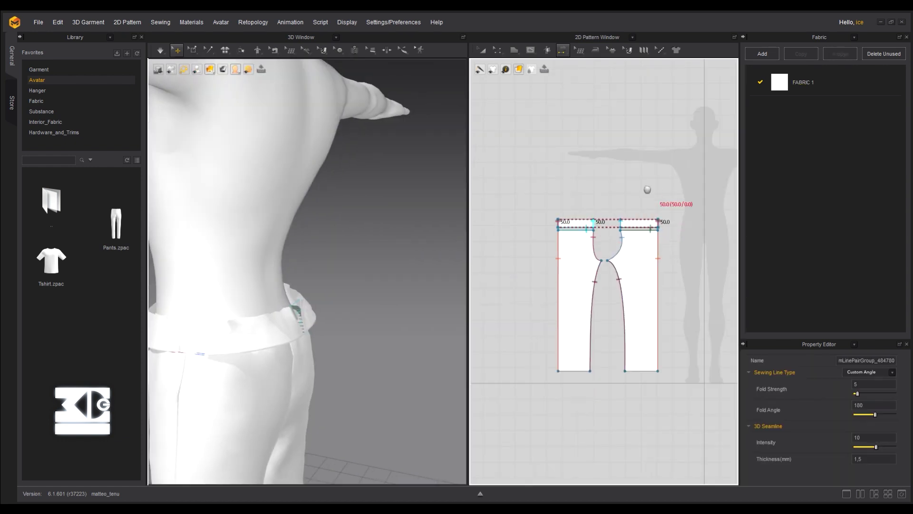
Sew the outer short ends of the opposite leg's front and back waistband strips together with Segment Sewing
scroll(589, 256, "up", 5)
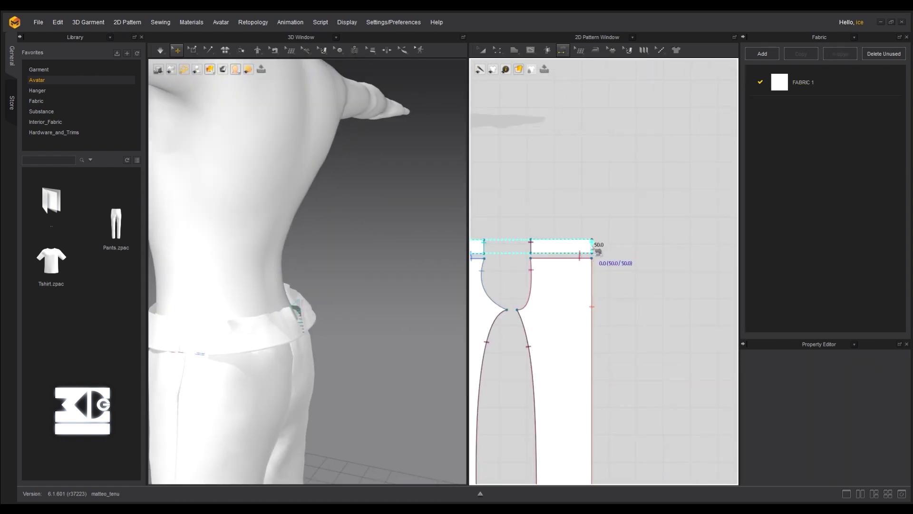
left_click(177, 66)
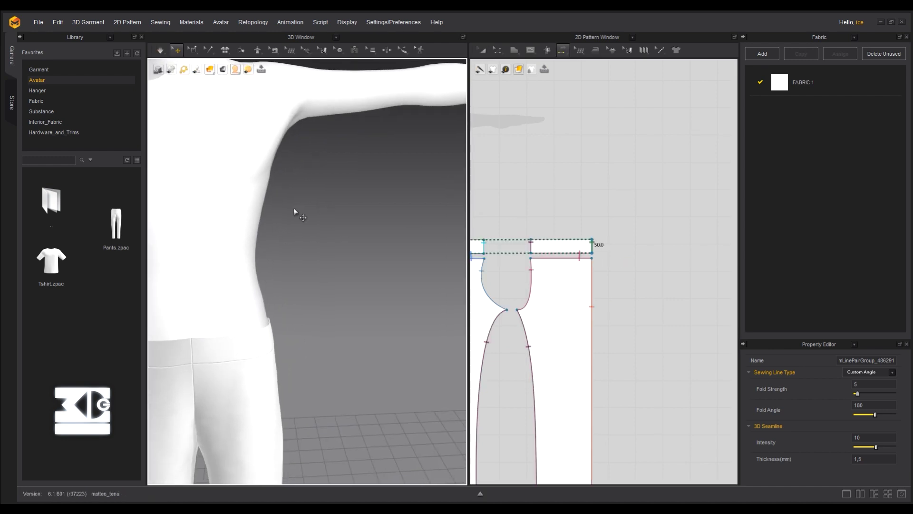
middle_click_drag(281, 257, 330, 200)
mouse_move(330, 199)
right_mouse_down()
mouse_move(391, 165)
mouse_move(298, 183)
mouse_move(314, 199)
right_mouse_up()
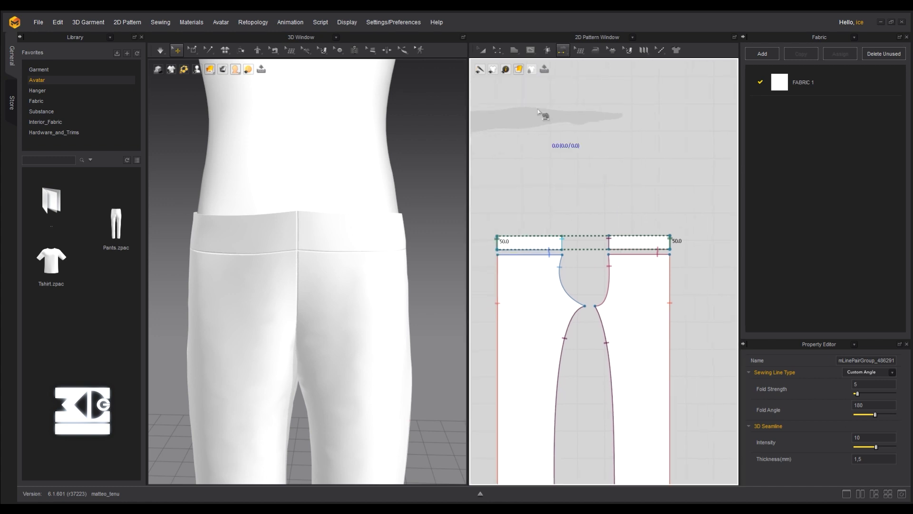
left_click(563, 50)
left_click(585, 123)
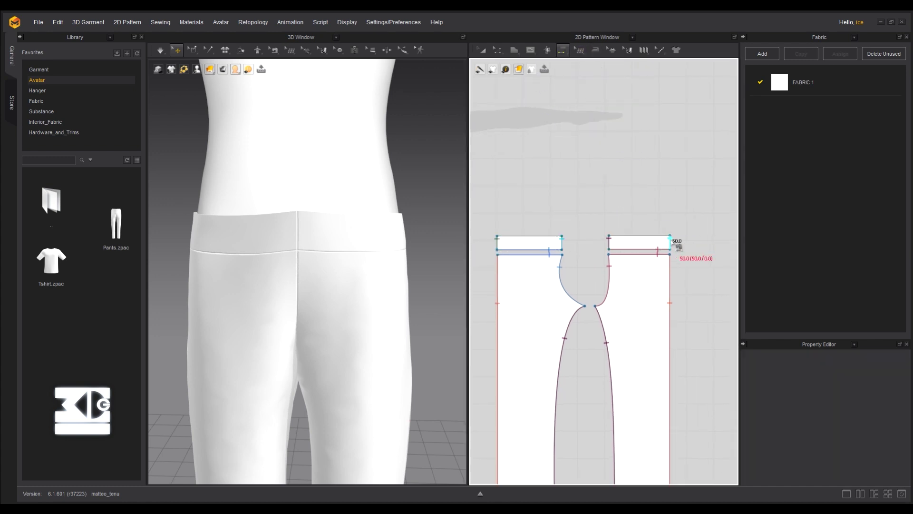
right_click(668, 240)
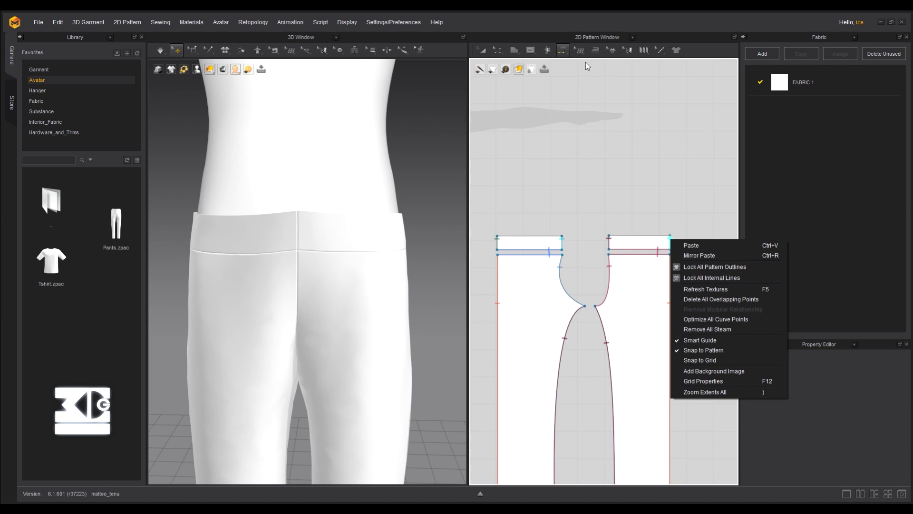
Merge the two front waistband strips into one piece along their centre front seam
left_click(564, 50)
right_click(669, 242)
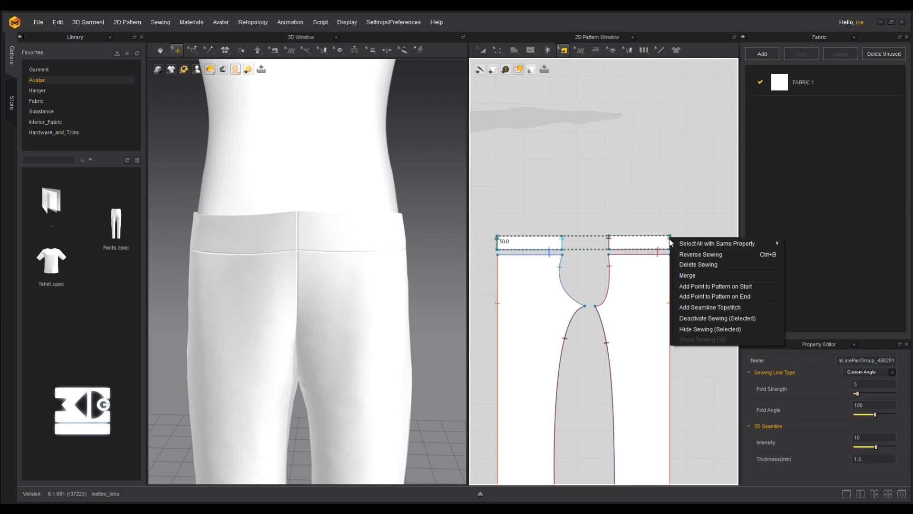
left_click(646, 212)
right_click_drag(289, 234, 330, 256)
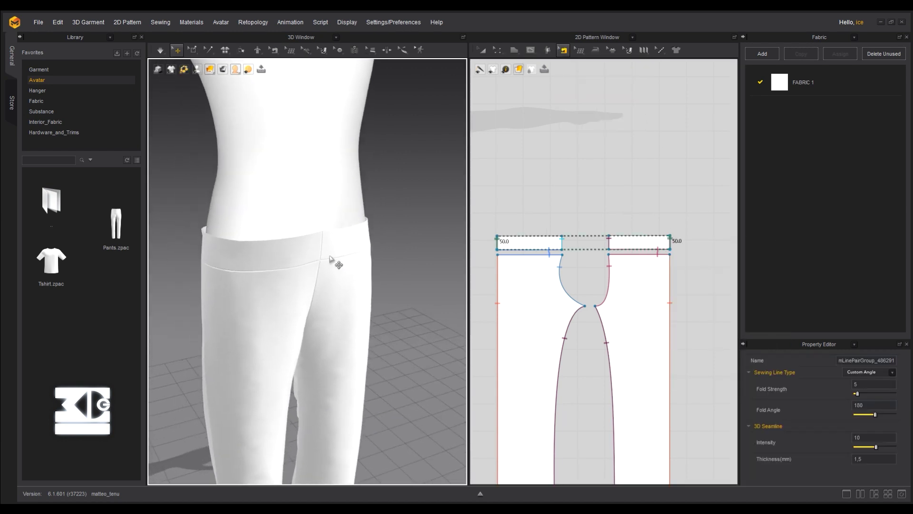
middle_click_drag(551, 206, 577, 209)
right_click(634, 241)
left_click(651, 279)
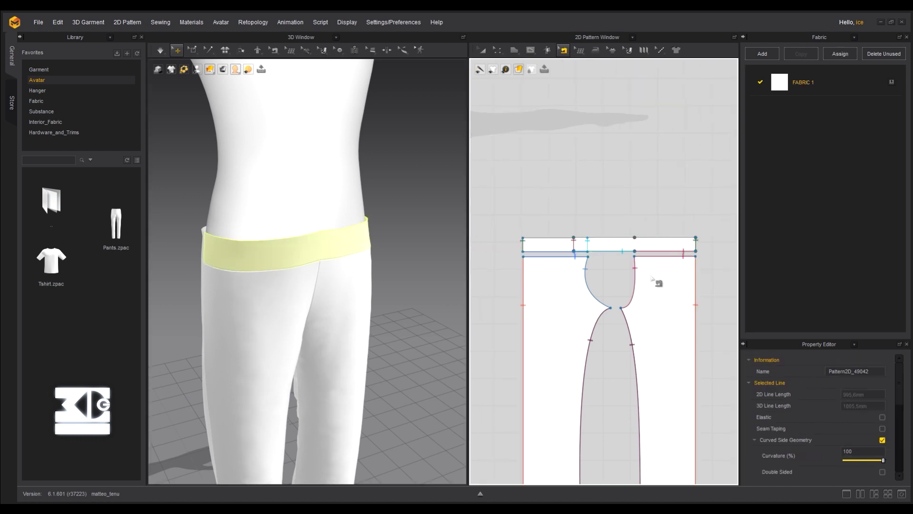
Merge the two back waistband strips into one piece along their centre back seam
right_click_drag(266, 261, 276, 301)
middle_click_drag(558, 213, 685, 197)
middle_click_drag(510, 219, 628, 213)
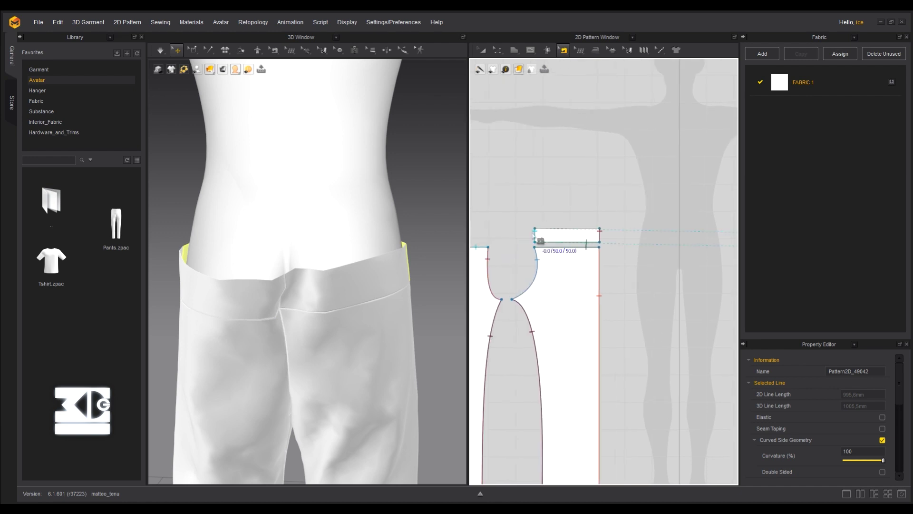
right_click(535, 231)
left_click(551, 270)
Examine the merged waistband strips in the 2D patterns and around the avatar's waist in 3D
scroll(639, 208, "down", 4)
scroll(609, 212, "up", 5)
middle_click_drag(703, 207, 509, 209)
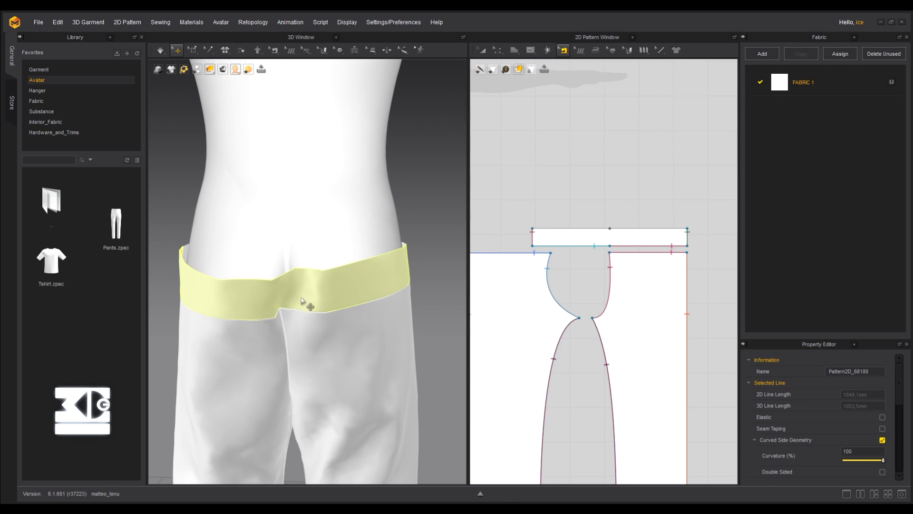
right_click_drag(228, 280, 292, 260)
scroll(292, 261, "down", 2)
middle_click_drag(295, 261, 238, 291)
right_click_drag(238, 291, 409, 281)
middle_click_drag(479, 225, 509, 221)
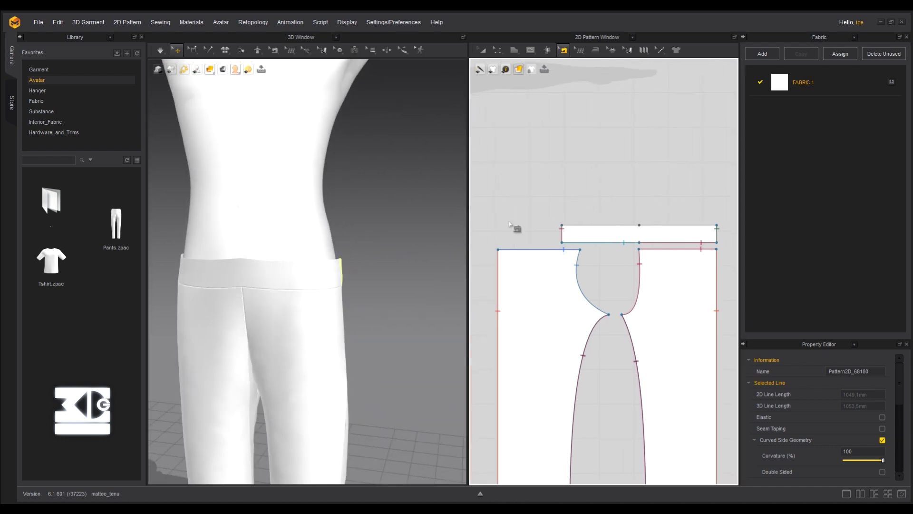
Move the merged back waistband strip upward and outward from the avatar's back in 3D
left_click(481, 49)
left_click(295, 265)
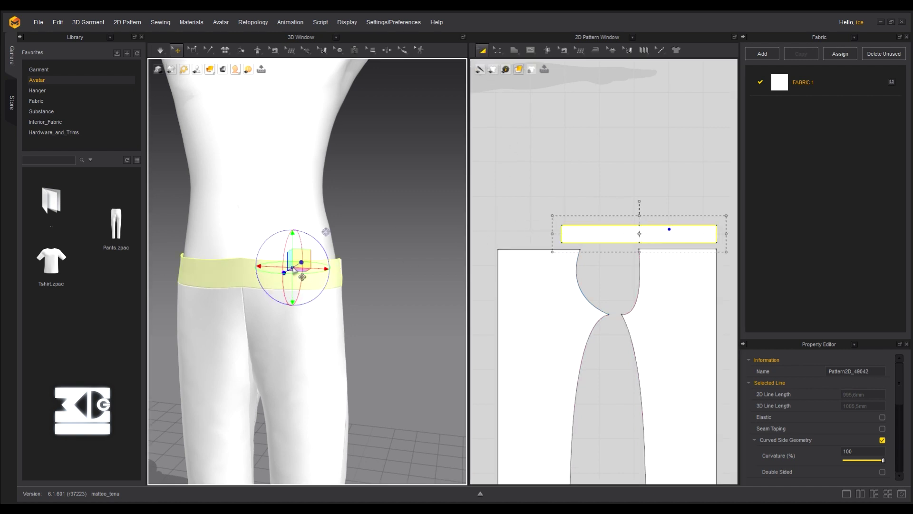
right_click_drag(303, 277, 215, 319)
scroll(218, 299, "down", 2)
left_click(205, 294)
left_click_drag(226, 286, 181, 257)
right_click_drag(182, 257, 349, 296)
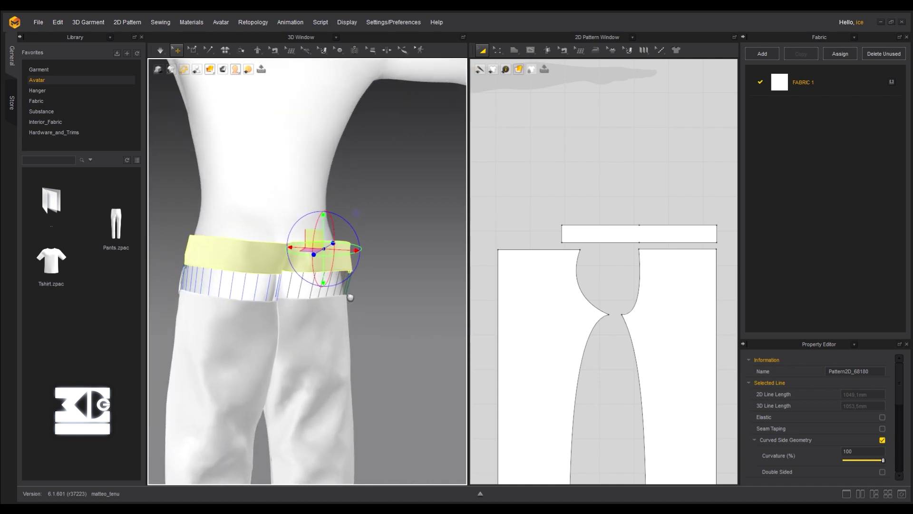
scroll(349, 296, "up", 2)
right_click_drag(224, 290, 255, 187)
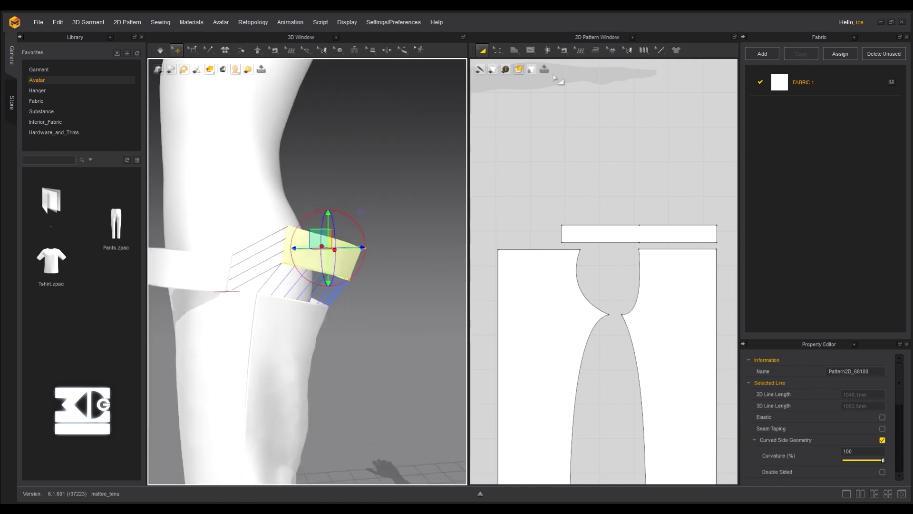
Select the upper and lower edges of the front and back waistband strips and enable Elastic on them
left_click(497, 50)
left_click(622, 225)
left_click(658, 225, "shift")
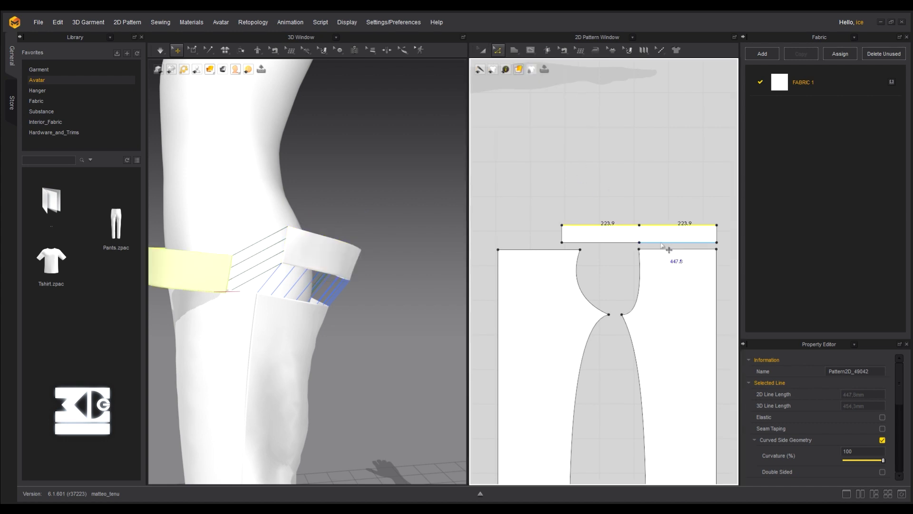
scroll(557, 220, "down", 5)
scroll(506, 232, "up", 5)
left_click(506, 230)
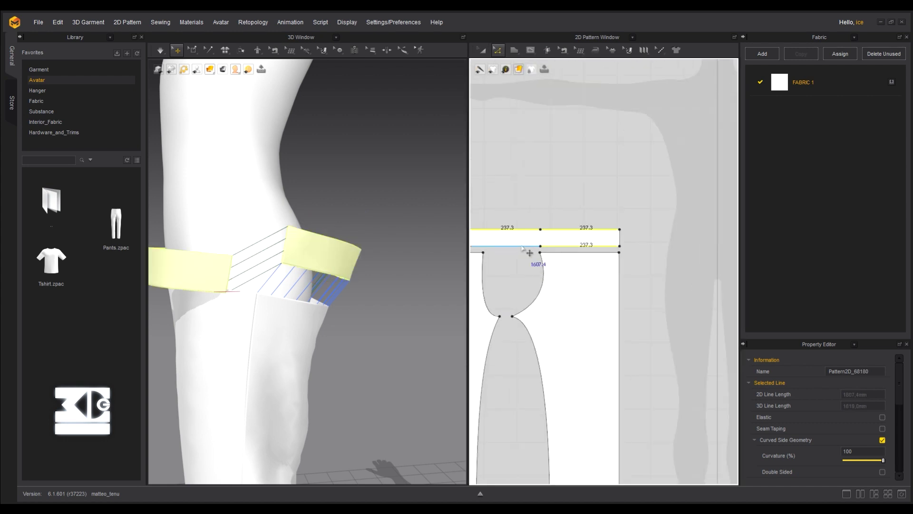
left_click(882, 417)
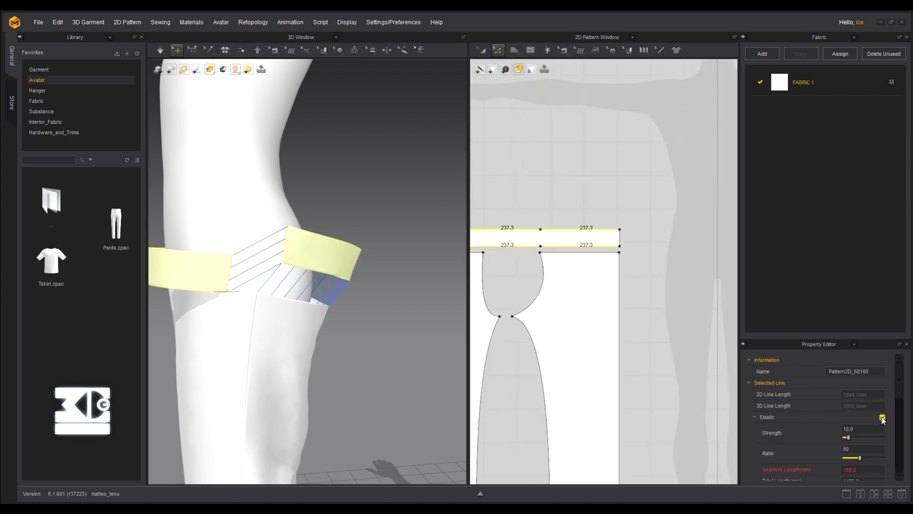
Simulate the trousers and pull the elastic waistband into place around the avatar's waist
left_click(162, 51)
left_click_drag(296, 276, 240, 197)
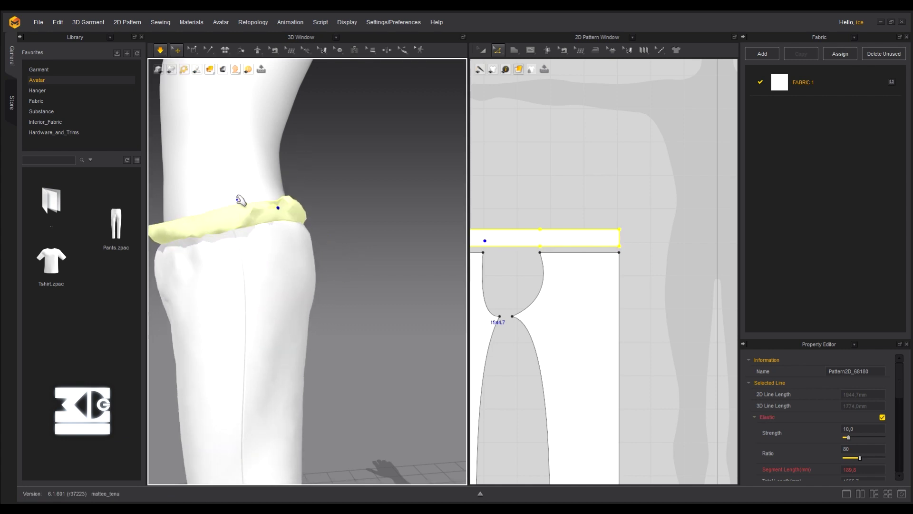
right_click_drag(240, 197, 346, 236)
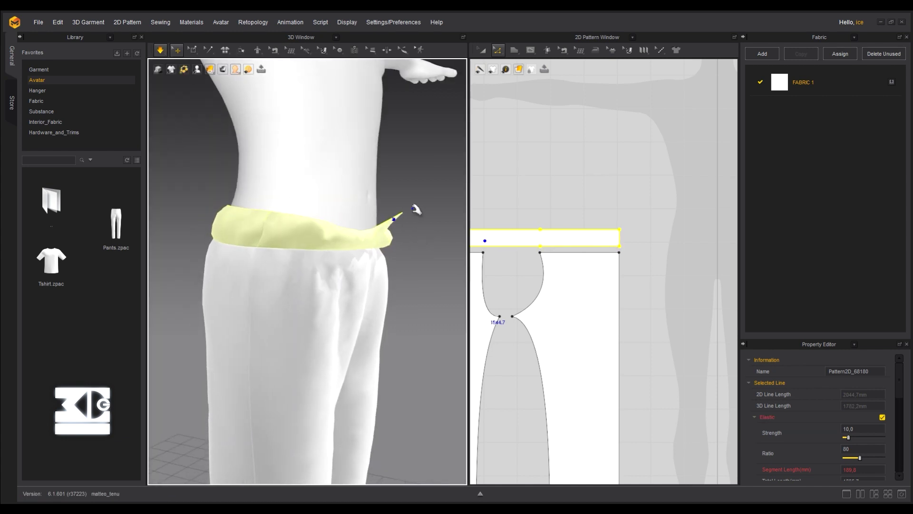
right_click_drag(426, 210, 358, 231)
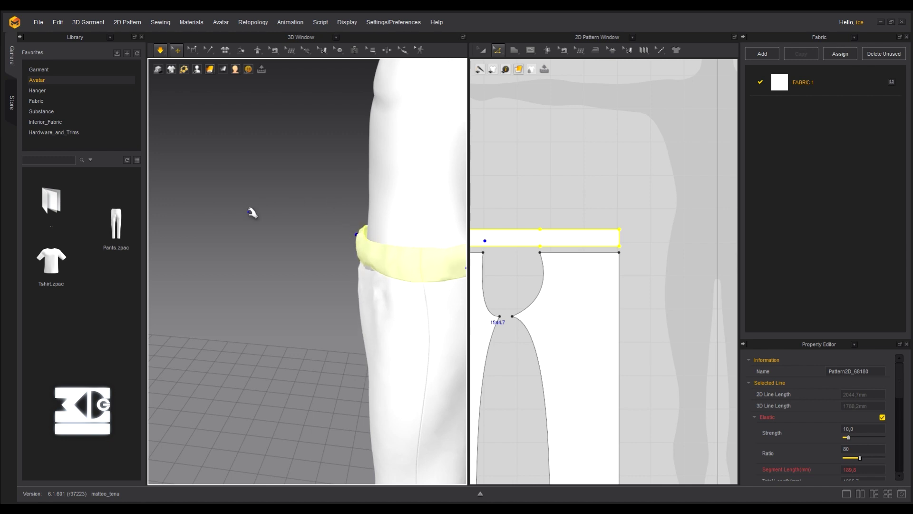
right_click_drag(252, 212, 206, 174)
left_click(160, 50)
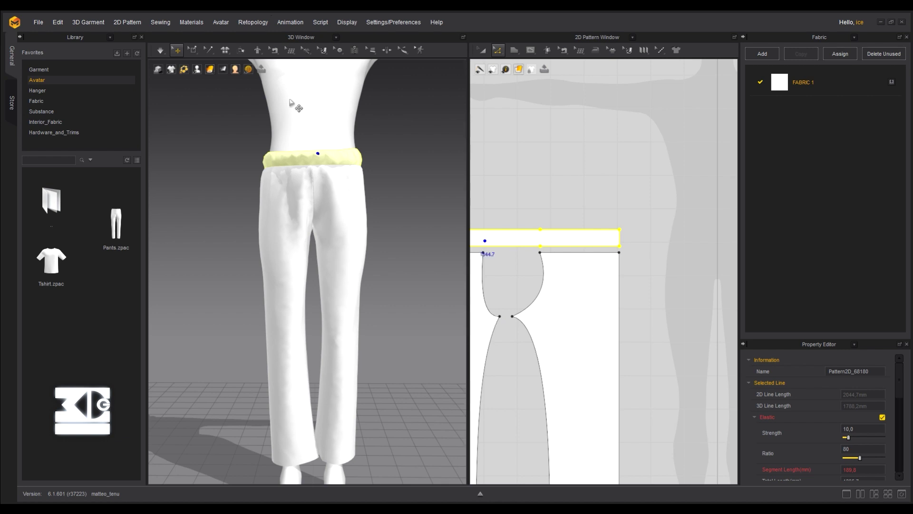
Simulate again and tug the lower parts of both trouser legs to settle the fabric around the ankles
middle_click_drag(439, 355, 454, 242)
left_click_drag(291, 331, 259, 334)
left_click_drag(361, 340, 394, 335)
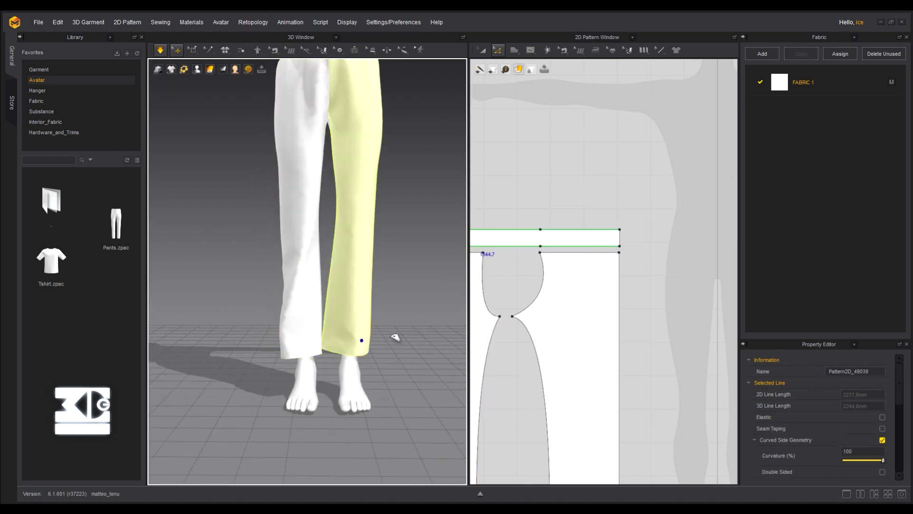
left_click(453, 321)
left_click_drag(306, 335, 289, 343)
left_click_drag(344, 331, 307, 330)
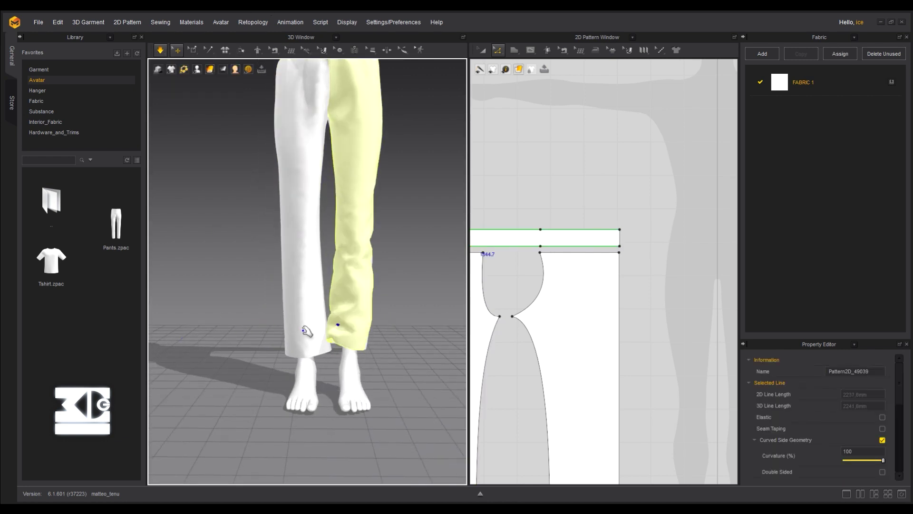
left_click(157, 52)
Lengthen both trouser legs slightly by lowering the hem edges of their front and back patterns
scroll(438, 308, "up", 2)
middle_click_drag(438, 308, 435, 237)
scroll(547, 306, "down", 5)
middle_click_drag(547, 307, 563, 190)
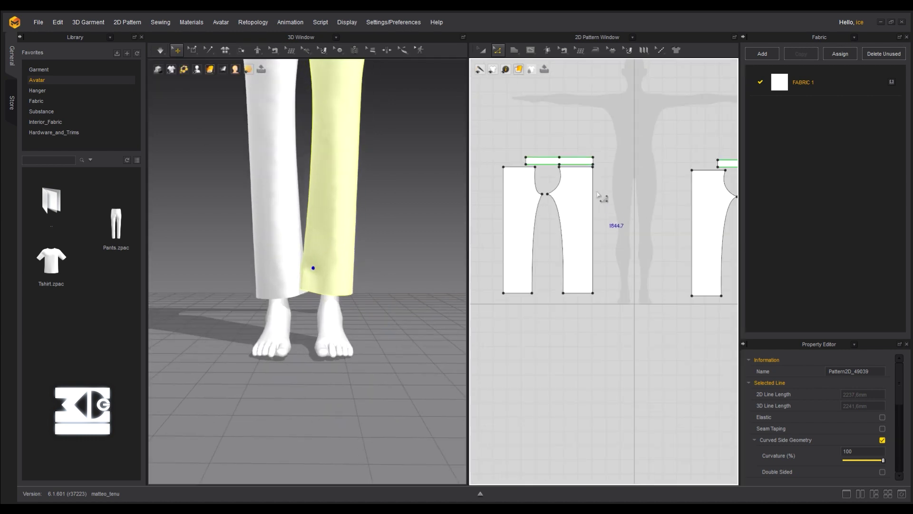
left_click(560, 51)
left_click(502, 54)
left_click(510, 293)
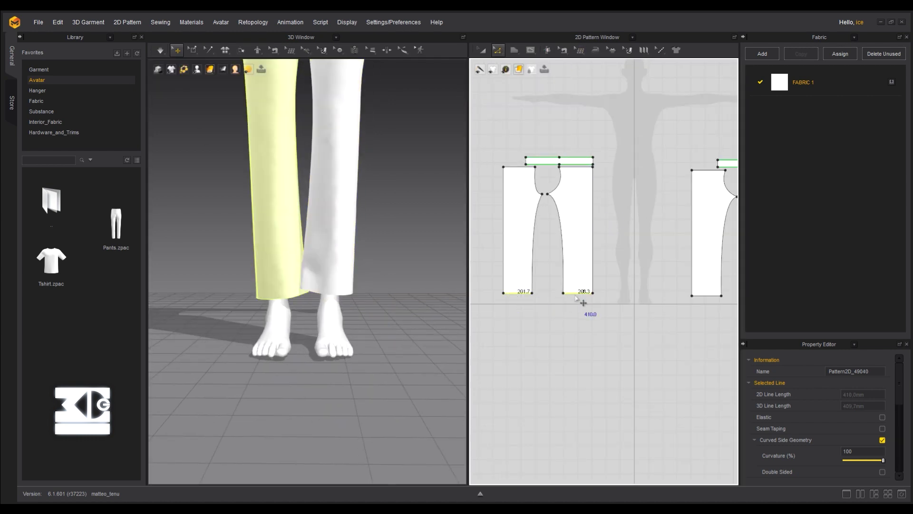
middle_click_drag(638, 271, 559, 229)
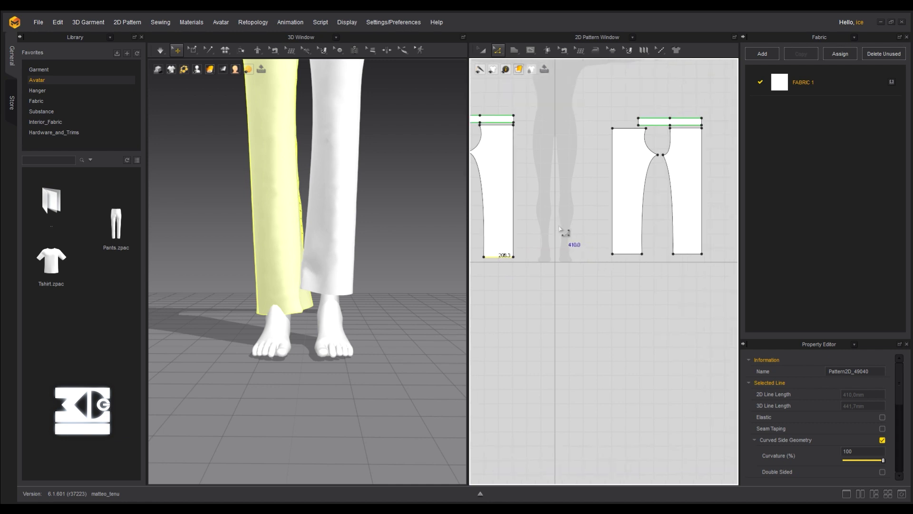
left_click(627, 254)
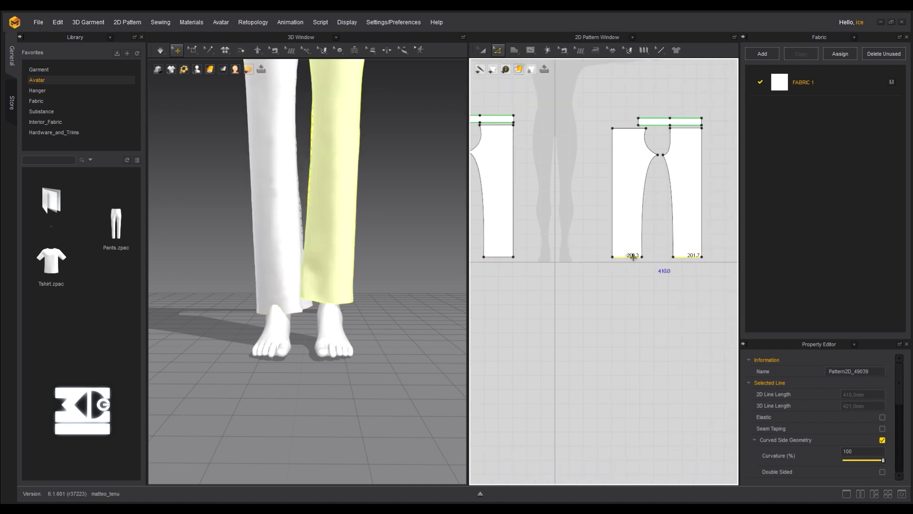
middle_click_drag(633, 257, 687, 239)
Simulate the lengthened trousers and pull at the hems to smooth the fabric
left_click(160, 51)
left_click_drag(322, 296, 244, 293)
left_click_drag(327, 289, 299, 294)
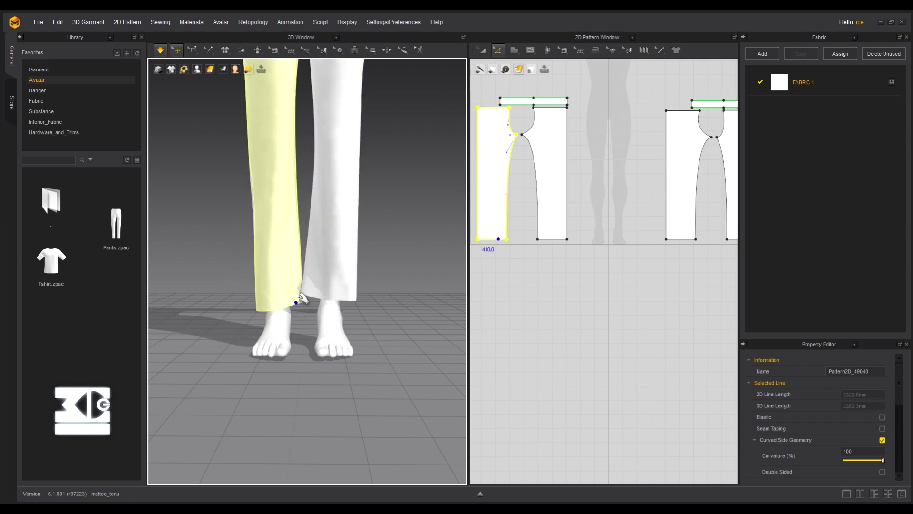
left_click(162, 55)
left_click(684, 240)
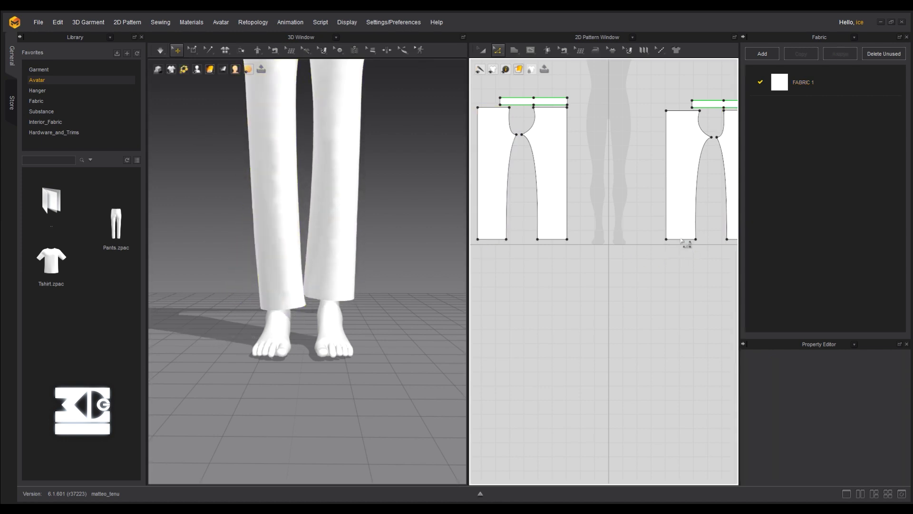
left_click(734, 240)
key("ctrl+z")
left_click_drag(680, 239, 678, 240)
middle_click_drag(718, 247, 643, 245)
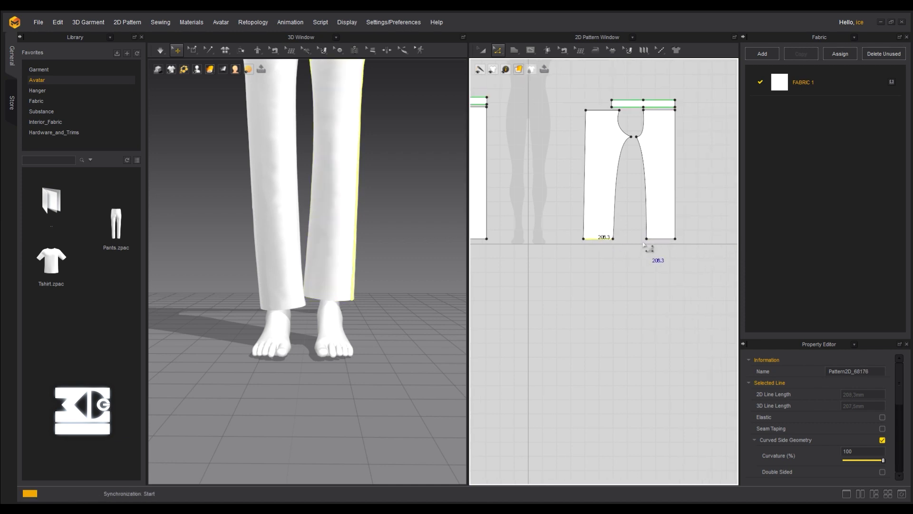
left_click(659, 241)
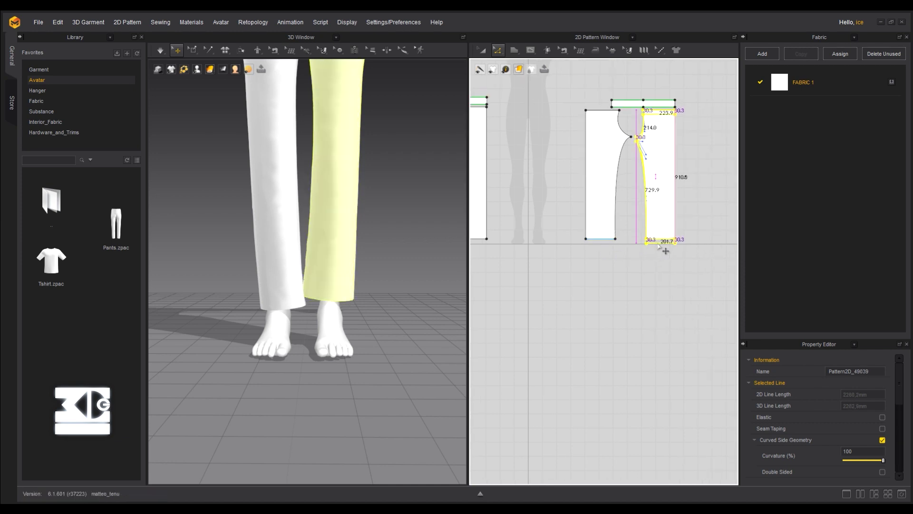
Lengthen the avatar's left trouser leg by about 37 mm, lowering its front and back hem edges to the floor line
left_click(610, 239)
left_click(658, 241)
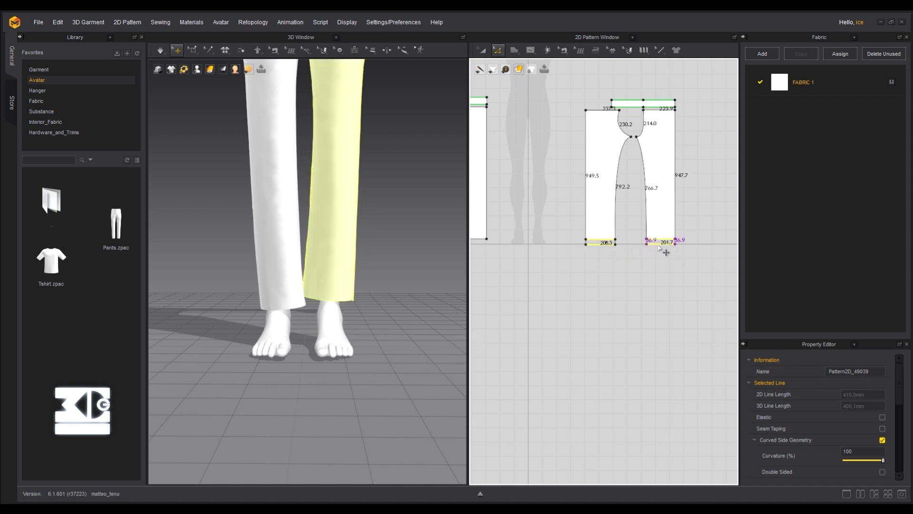
left_click(601, 244)
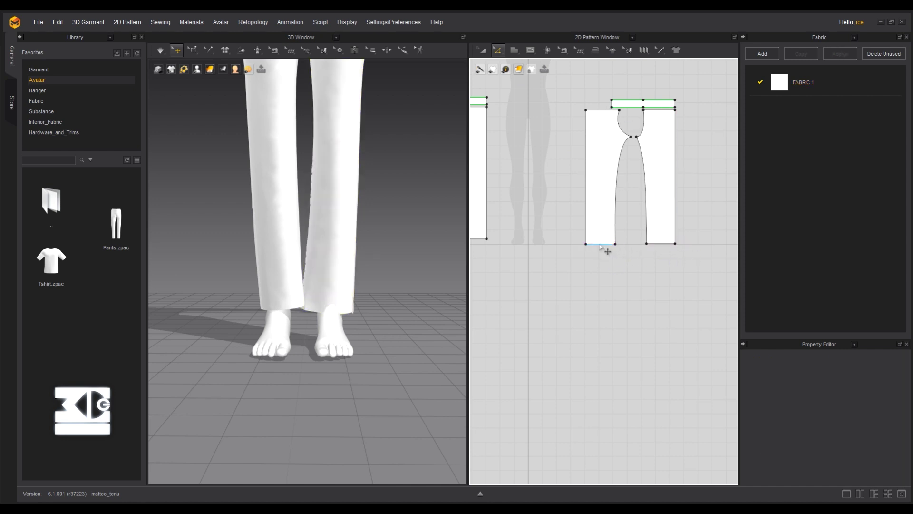
scroll(601, 245, "up", 5)
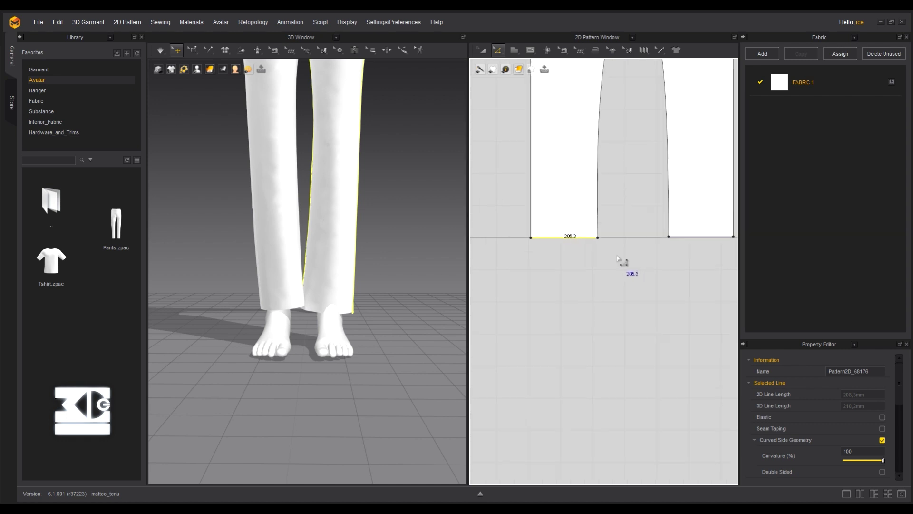
left_click(682, 239)
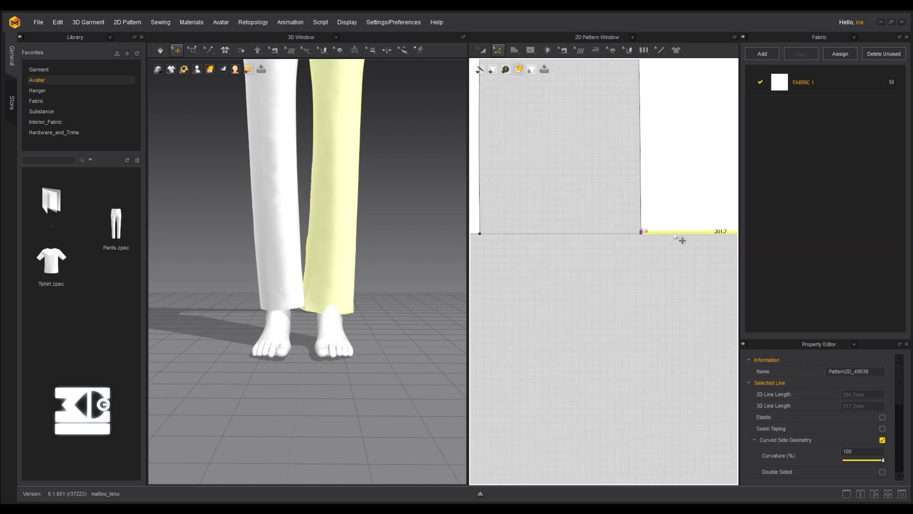
scroll(564, 243, "down", 5)
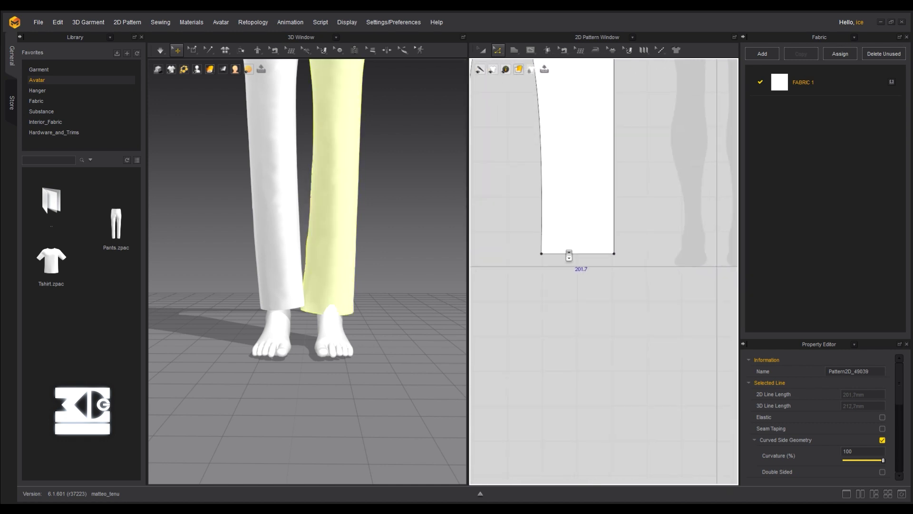
Lower the front and back hem edges of the right trouser leg's patterns to the floor line
left_click(568, 253)
left_click_drag(487, 254, 492, 264, "shift")
scroll(638, 235, "down", 5)
middle_click_drag(642, 240, 605, 262)
Simulate the lengthened trousers and tug the fabric near both hems into place around the ankles
key("space")
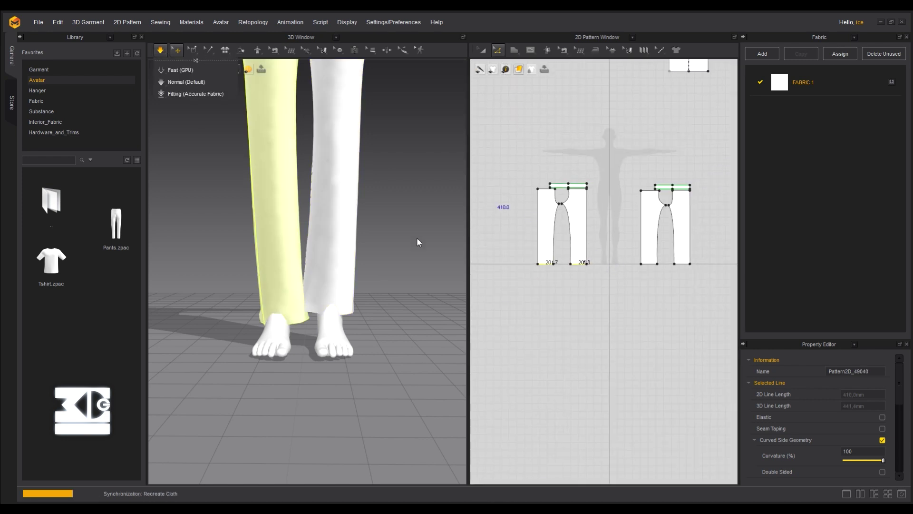
right_click_drag(418, 241, 306, 280)
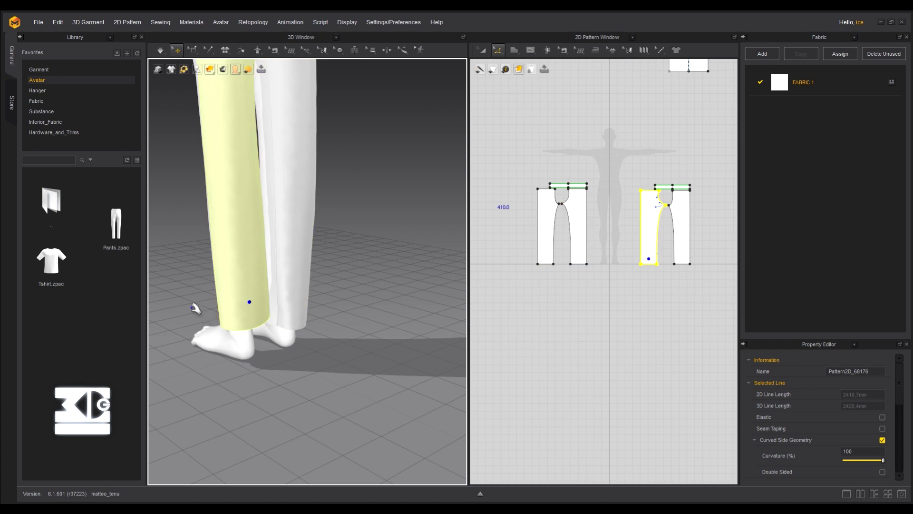
right_click_drag(198, 308, 257, 304)
key("space")
left_click_drag(167, 327, 177, 301)
left_click(161, 50)
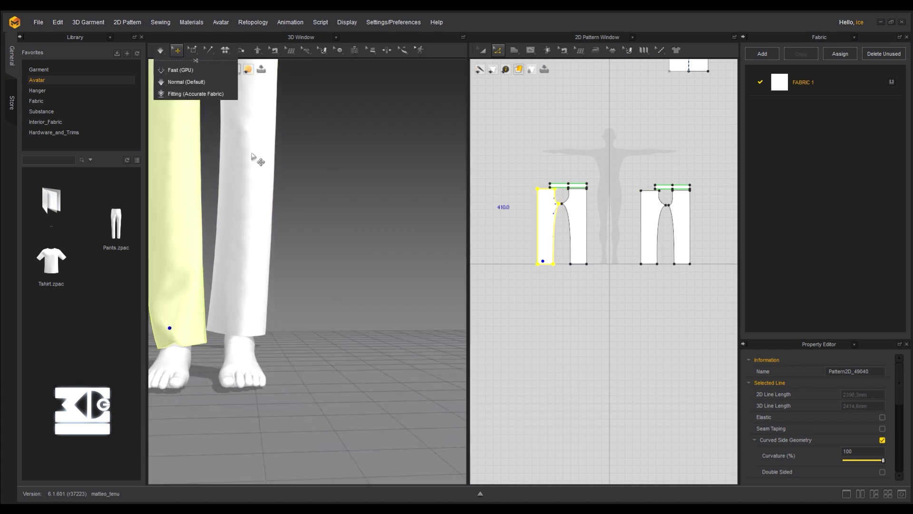
Extend the right leg's front and back hems outward by 50 mm with Offset Pattern Outline, creating internal lines at the old hems
scroll(556, 166, "up", 5)
middle_click_drag(555, 171, 520, 160)
scroll(297, 232, "down", 3)
middle_click_drag(295, 276, 342, 361)
scroll(339, 285, "down", 1)
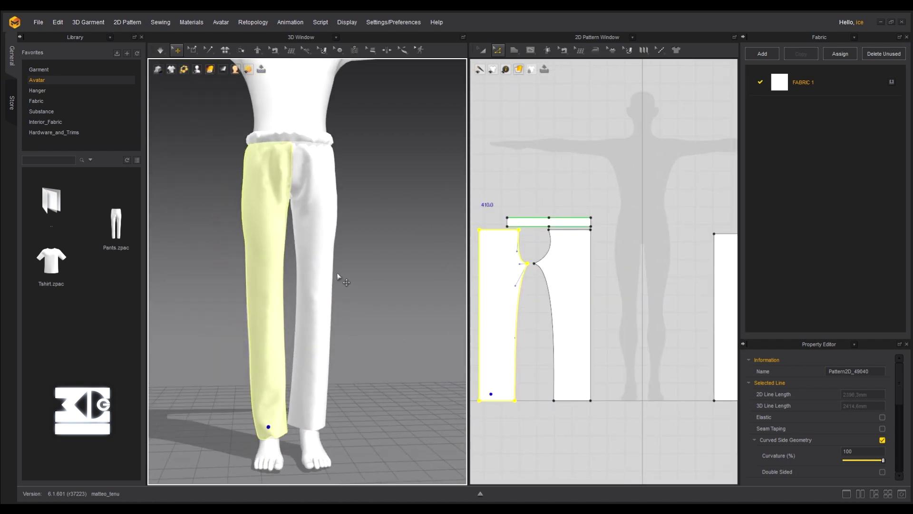
middle_click_drag(338, 276, 340, 239)
left_click(531, 50)
left_click(497, 400)
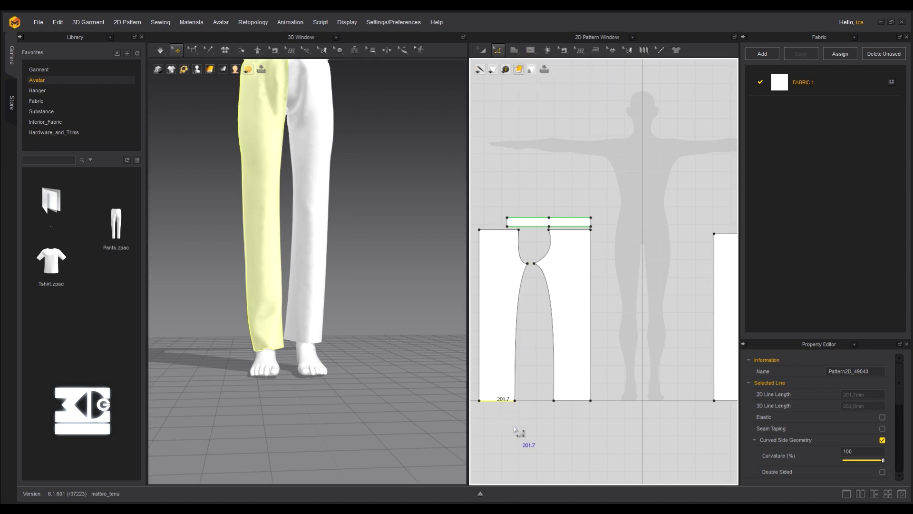
scroll(527, 432, "up", 3)
middle_click_drag(527, 431, 552, 384)
left_click(623, 329, "shift")
right_click(623, 329)
left_click(635, 394)
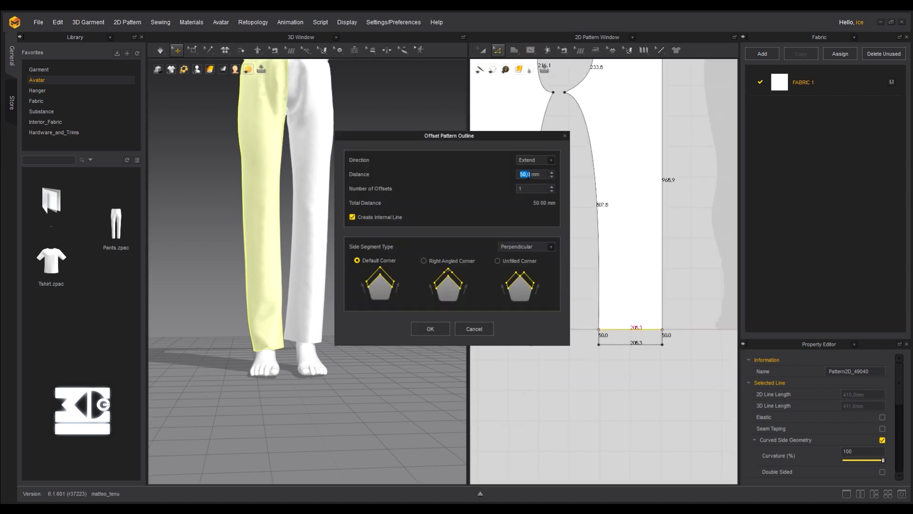
left_click(432, 327)
Extend the left leg's front and back hem edges by 50 mm with Offset Pattern Outline, keeping internal lines
scroll(700, 307, "down", 2)
middle_click_drag(697, 308, 447, 291)
left_click(619, 308)
left_click(715, 308, "shift")
right_click(711, 307)
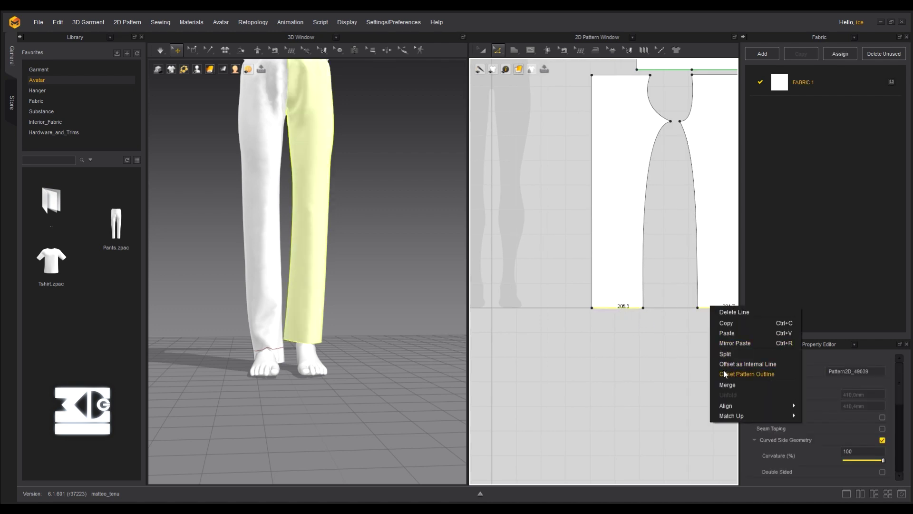
left_click(724, 371)
left_click(430, 329)
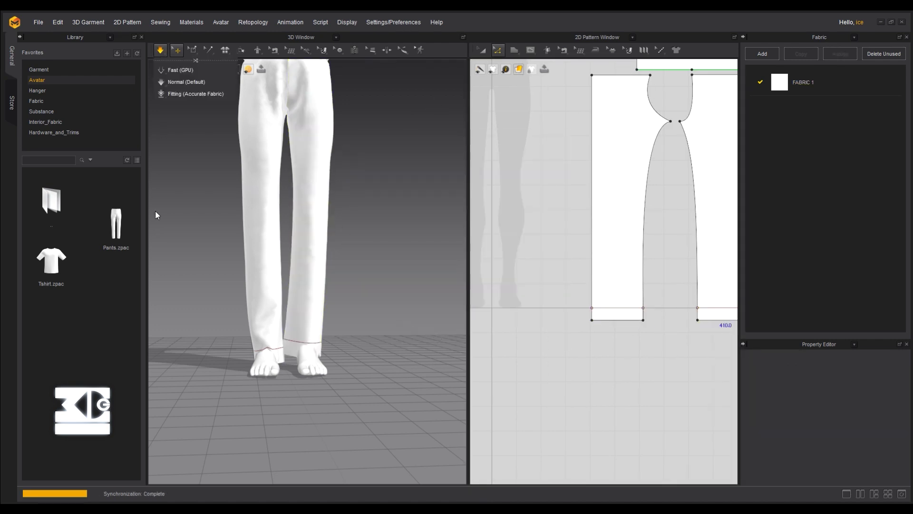
Simulate the extended trousers and tug the lower legs to settle the new hem sections above the feet
left_click(248, 270)
left_click(333, 267)
left_click(325, 256)
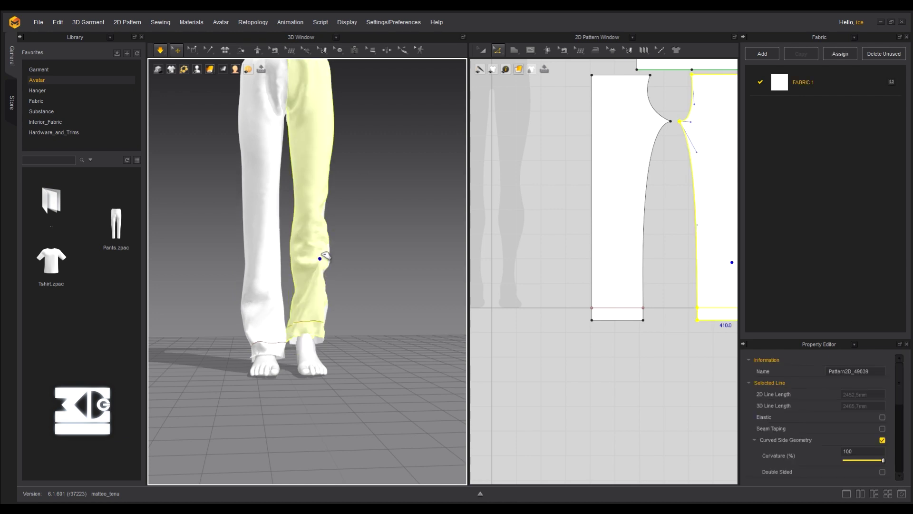
scroll(316, 285, "up", 5)
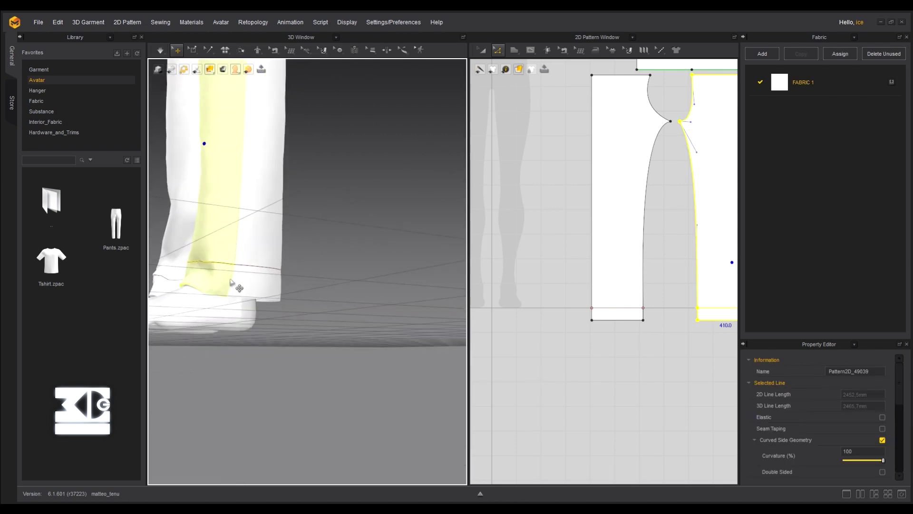
right_click_drag(230, 283, 320, 273)
Cut and sew the front and back patterns of both legs along their internal hem lines to make separate 50 mm cuffs
middle_click_drag(568, 212, 527, 181)
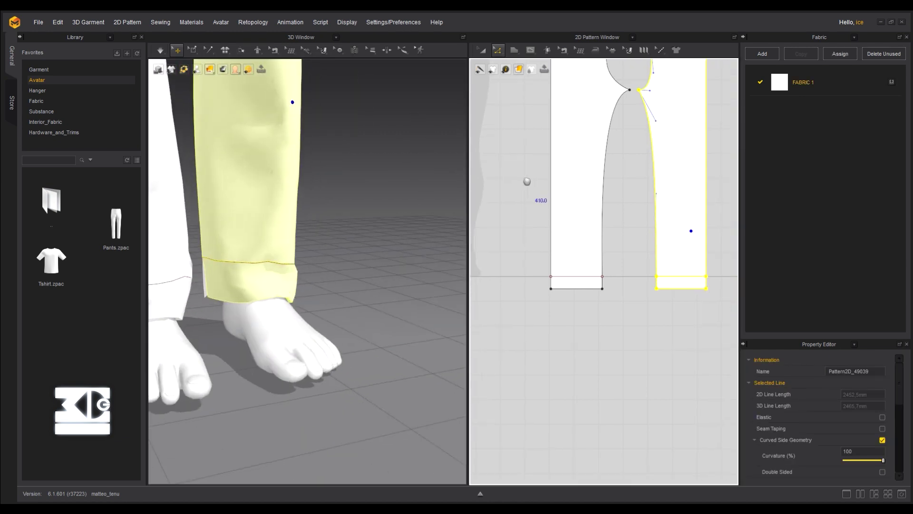
left_click(575, 271)
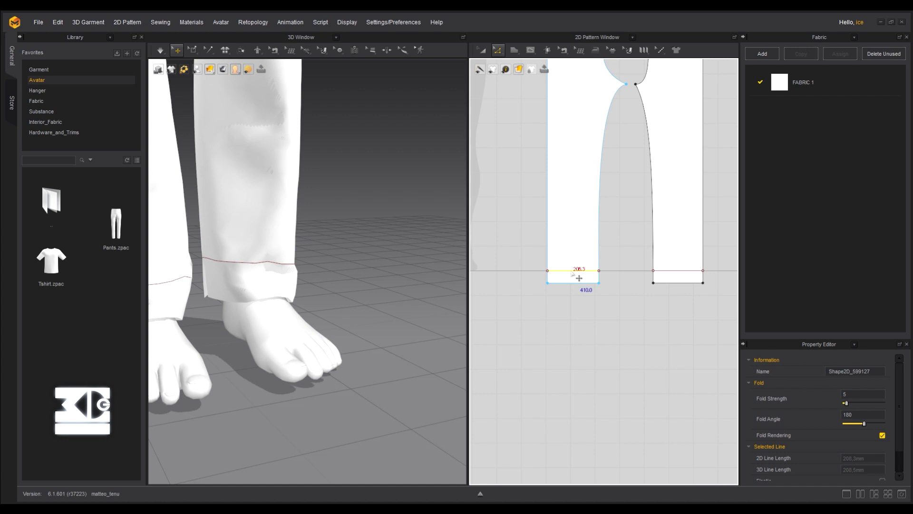
right_click(621, 272)
left_click(637, 246)
left_click(667, 270)
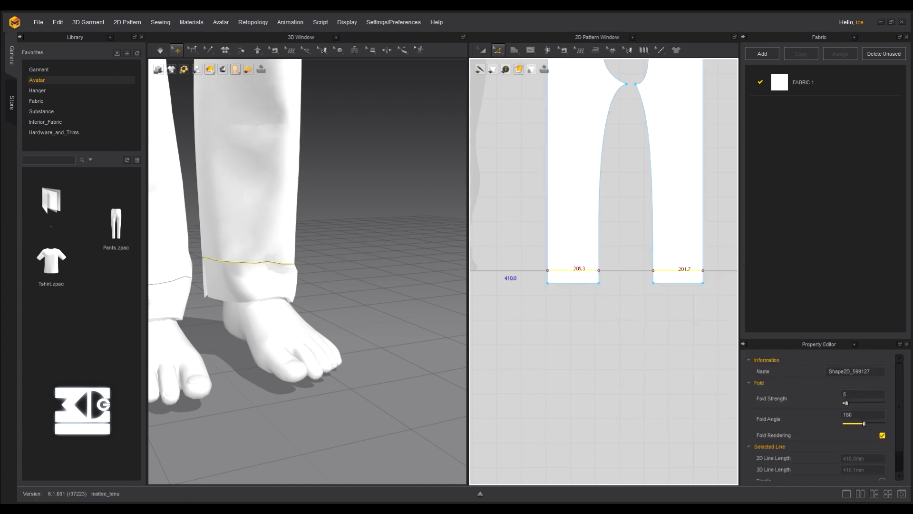
middle_click_drag(598, 362, 602, 333)
scroll(554, 346, "down", 4)
scroll(607, 309, "up", 5)
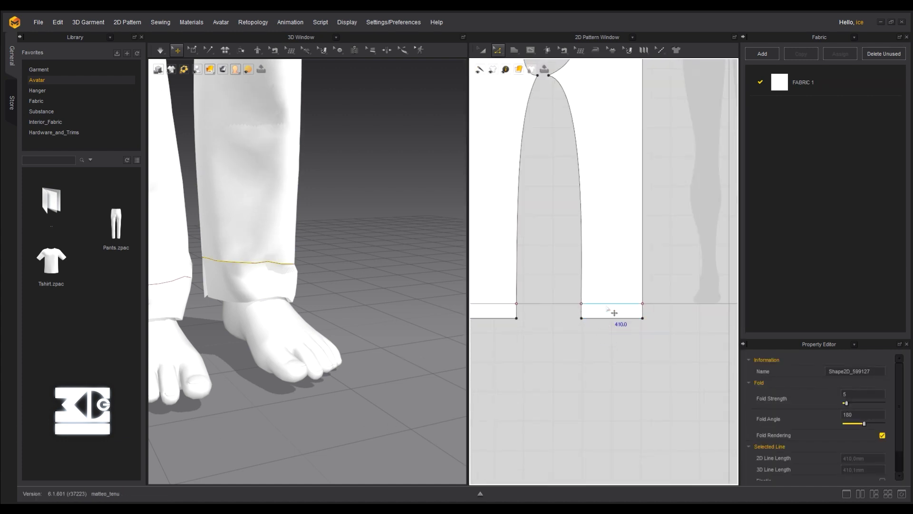
right_click(498, 310)
left_click(509, 379)
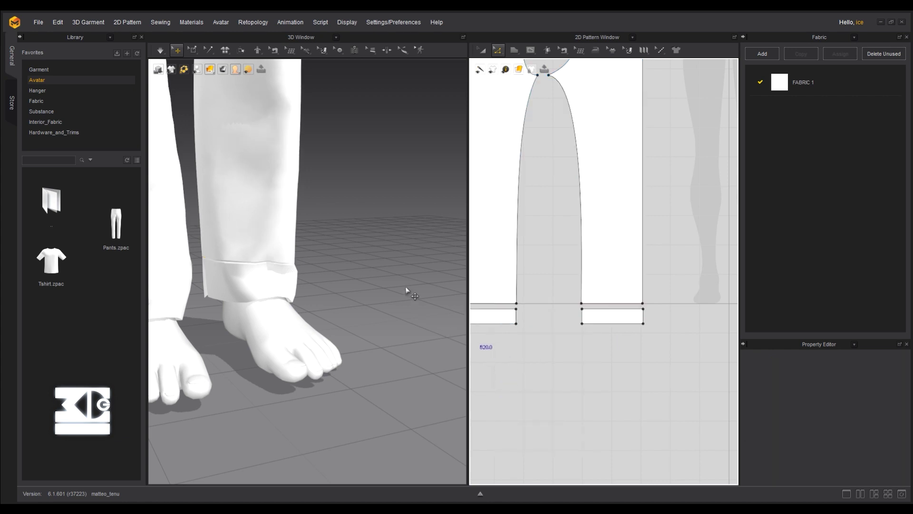
Sew the inner side edges of the right leg's front and back cuffs together and move the back cuff out behind the heel
scroll(376, 291, "up", 2)
right_click_drag(376, 292, 285, 279)
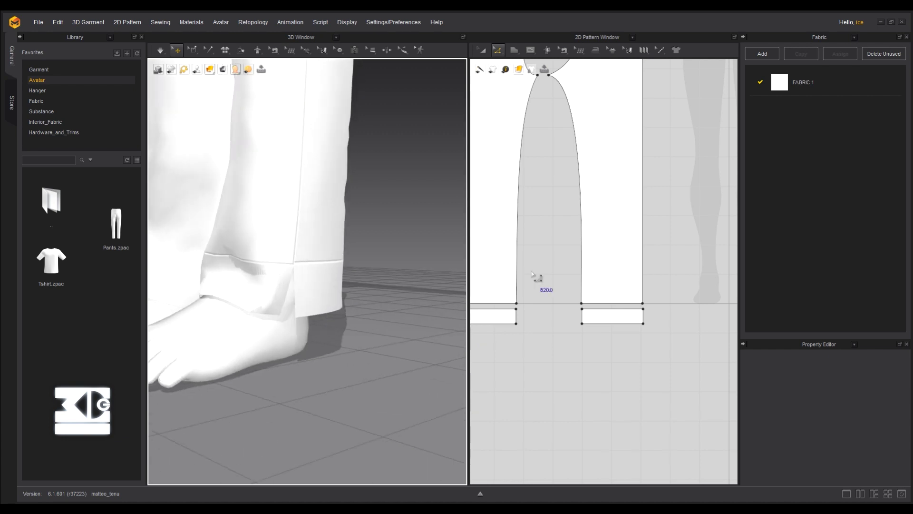
left_click(564, 51)
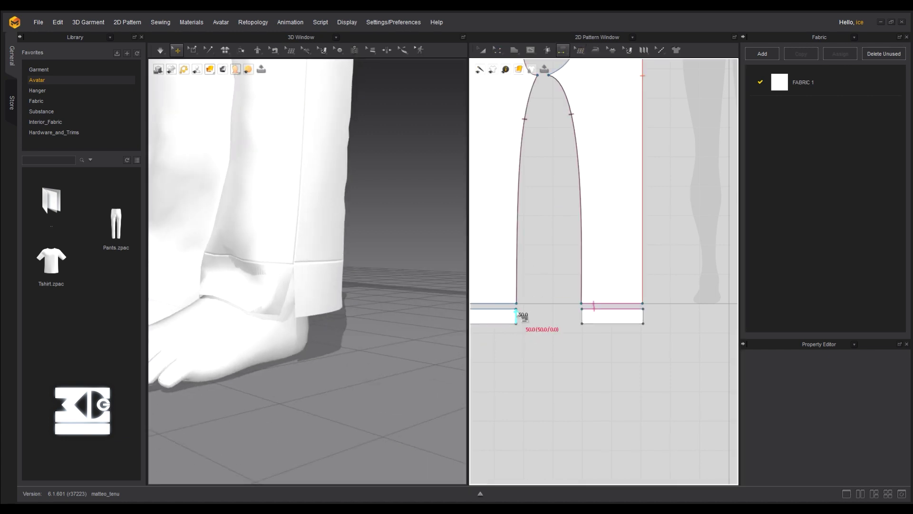
right_click_drag(226, 318, 357, 347)
left_click(255, 337)
left_click_drag(231, 349, 188, 359)
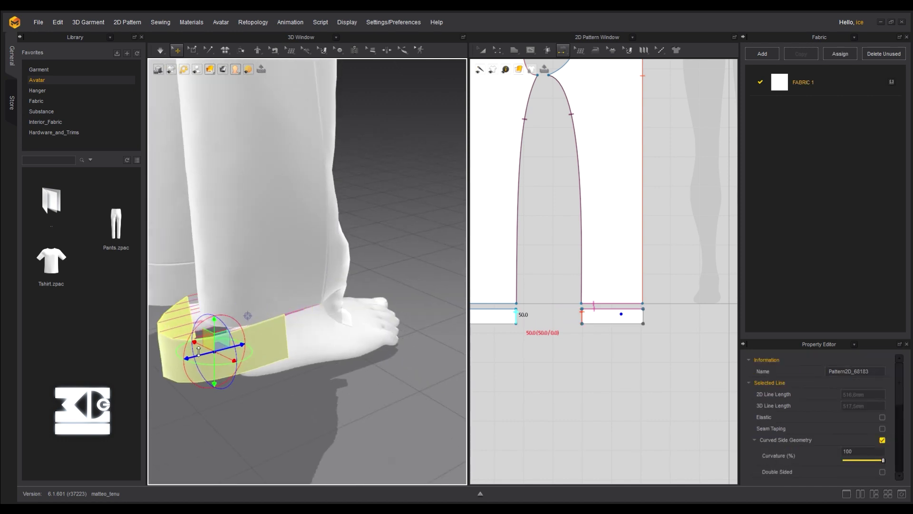
Examine how the right leg's cuff pieces are seamed, both around the ankle in 3D and on the 2D patterns
right_click_drag(189, 354, 286, 288)
scroll(557, 323, "down", 3)
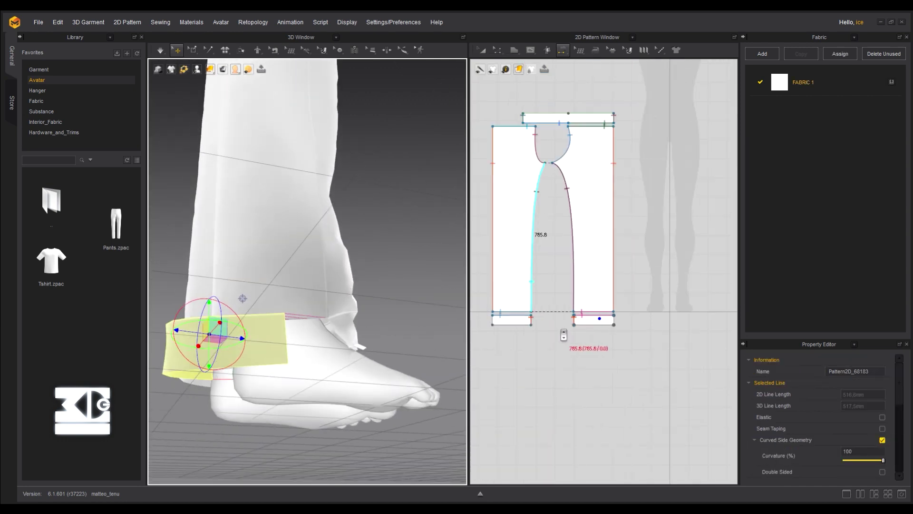
right_click_drag(247, 345, 404, 323)
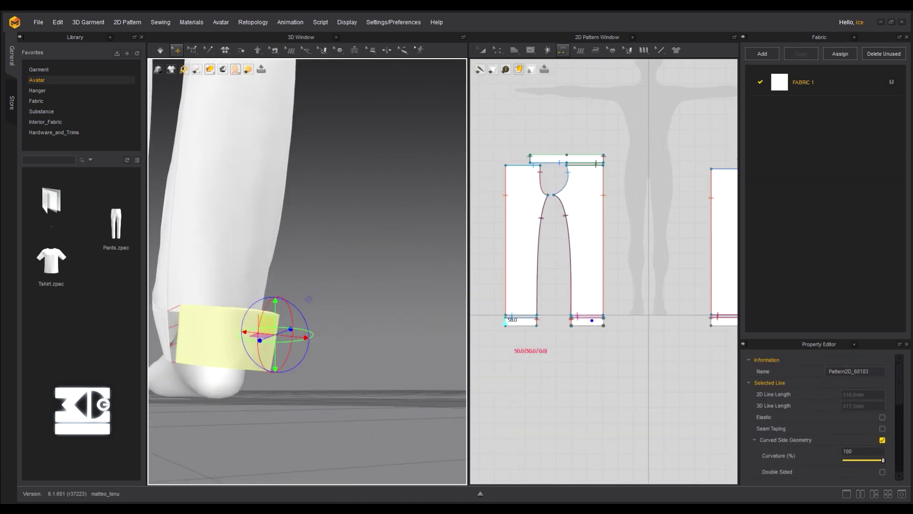
right_click_drag(454, 397, 149, 385)
scroll(601, 298, "up", 3)
middle_click_drag(522, 299, 579, 238)
scroll(580, 240, "down", 3)
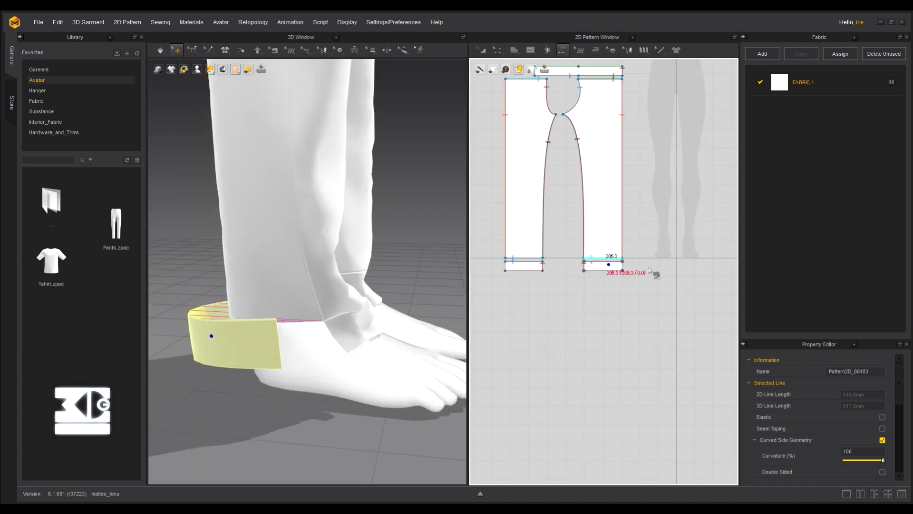
scroll(532, 266, "up", 4)
middle_click_drag(533, 271, 612, 288)
left_click(644, 287)
middle_click_drag(718, 285, 624, 287)
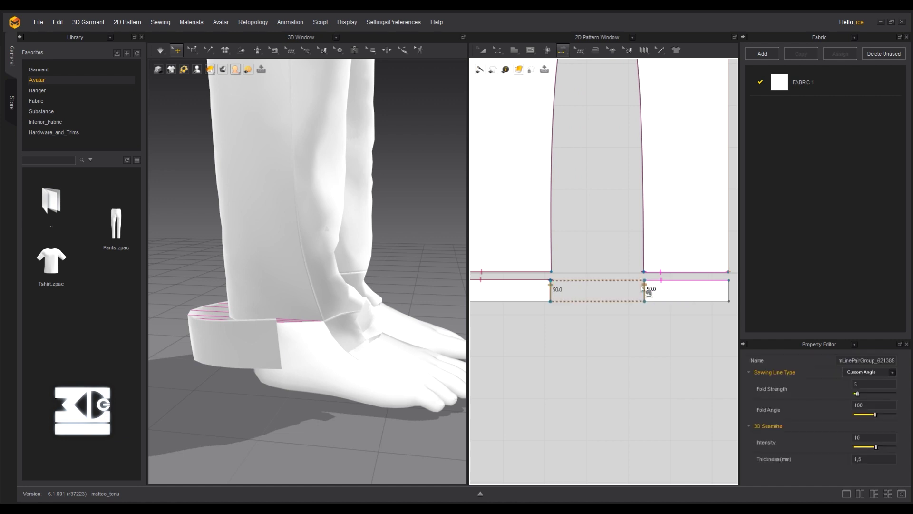
scroll(499, 338, "down", 3)
scroll(598, 320, "up", 5)
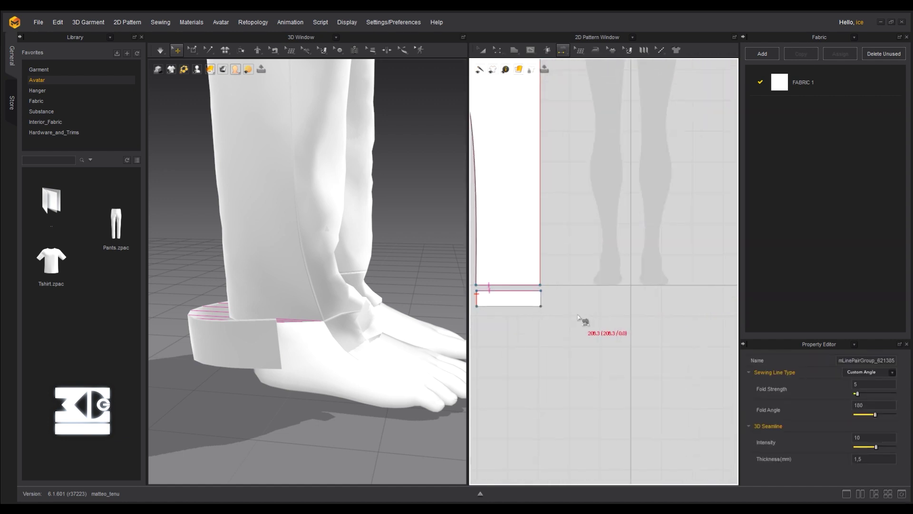
Reposition the separated cuff pieces around the avatar's ankle in the 3D view
right_click_drag(214, 343, 302, 363)
left_click(291, 309)
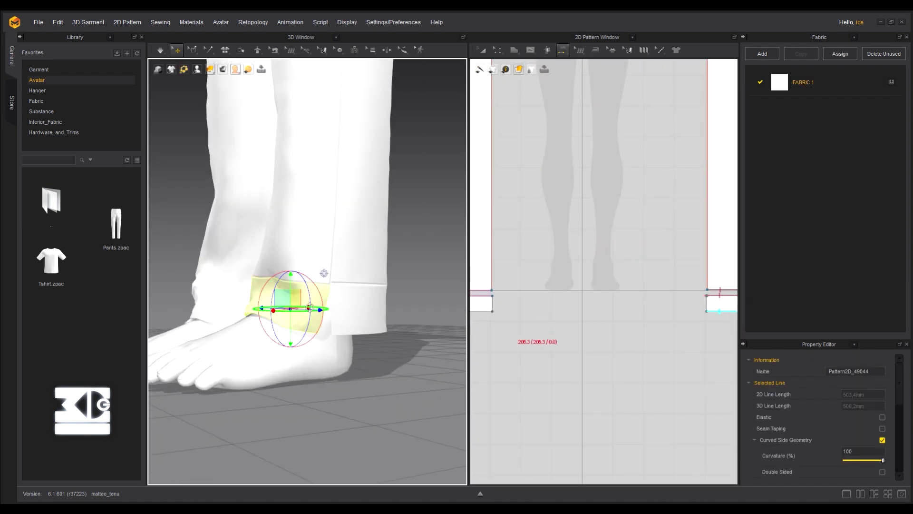
right_click_drag(291, 309, 252, 348)
middle_click_drag(164, 345, 295, 332)
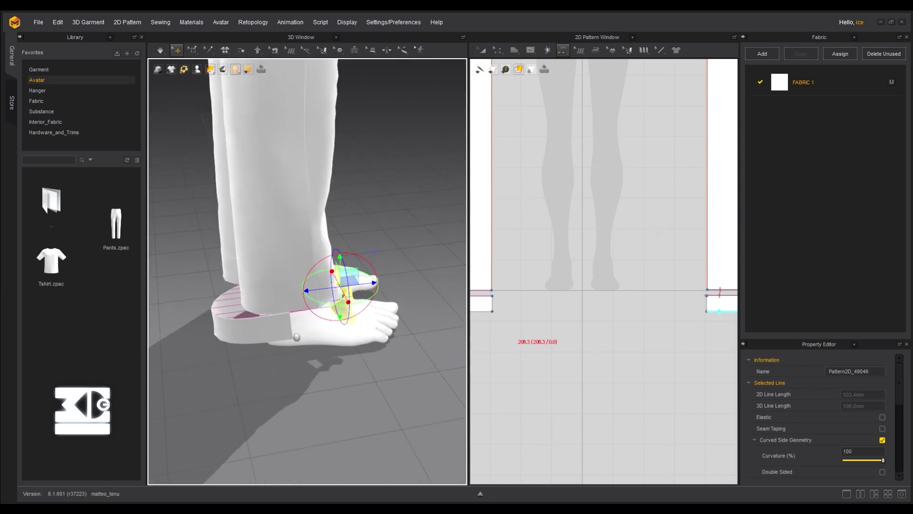
left_click(241, 332)
middle_click_drag(194, 297, 230, 333)
left_click(230, 333)
left_click_drag(258, 300, 249, 303)
right_click_drag(250, 303, 356, 282)
Sew the inner side edges of the left leg's front and back cuffs together
left_click(561, 51)
left_click(589, 81)
left_click(492, 303)
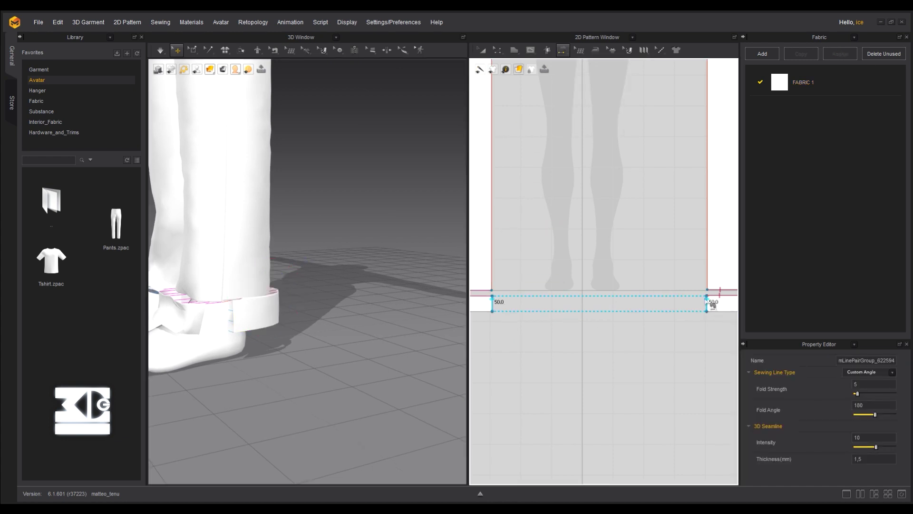
middle_click_drag(543, 299, 710, 303)
middle_click_drag(495, 303, 588, 304)
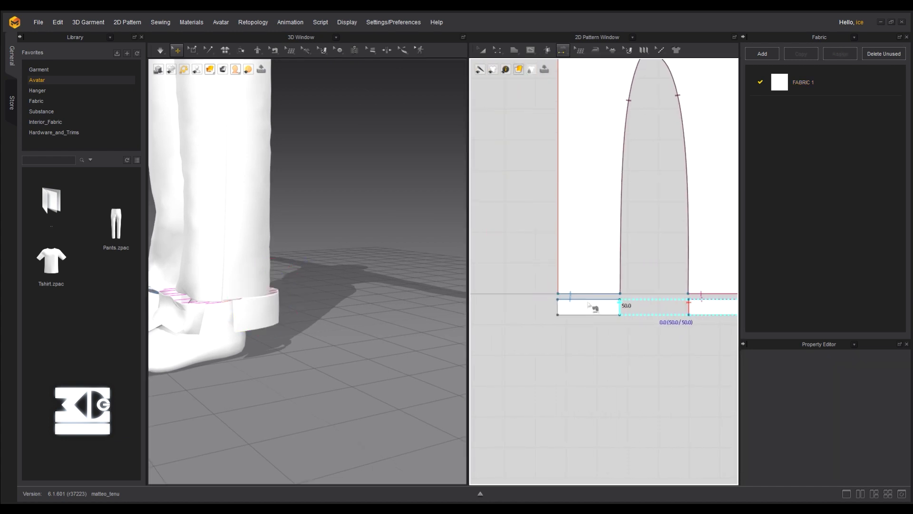
Sew the outer side edges of the front and back cuffs together on each leg
right_click_drag(629, 333, 480, 304)
left_click(479, 304)
middle_click_drag(508, 321, 645, 323)
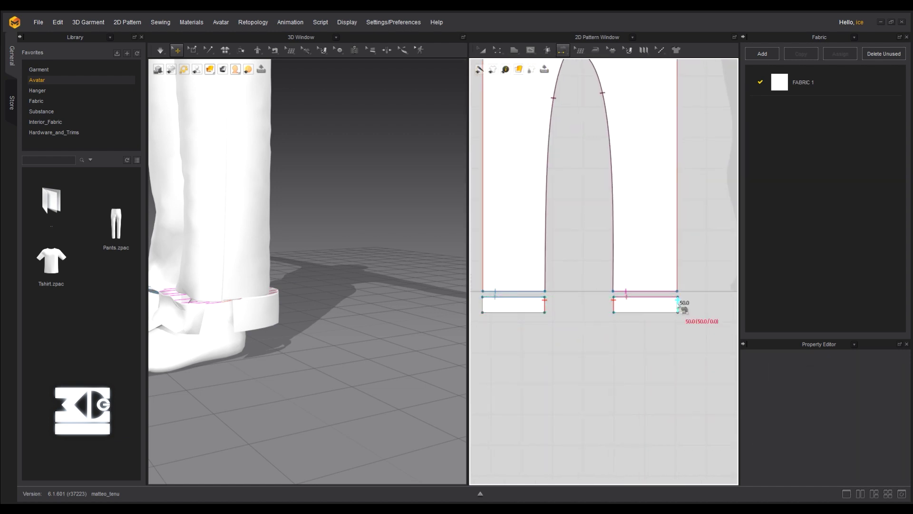
right_click_drag(672, 312, 539, 308)
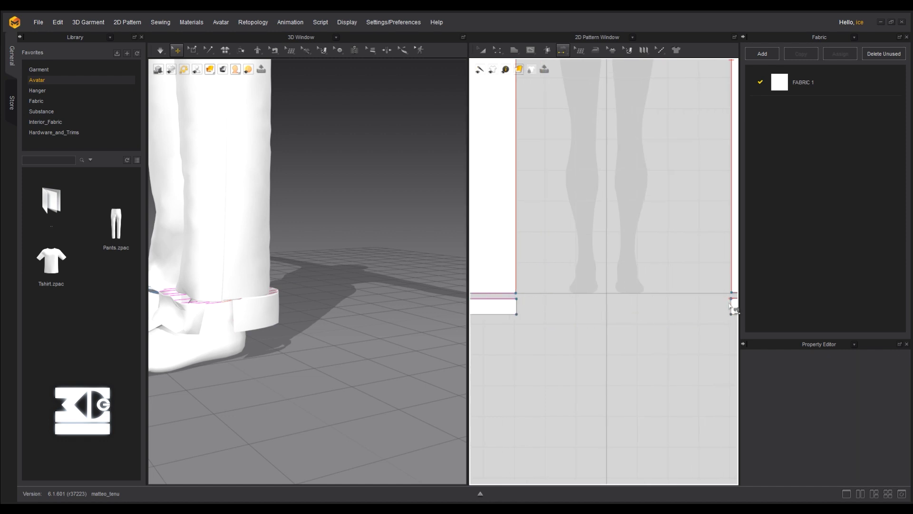
middle_click_drag(584, 310, 682, 317)
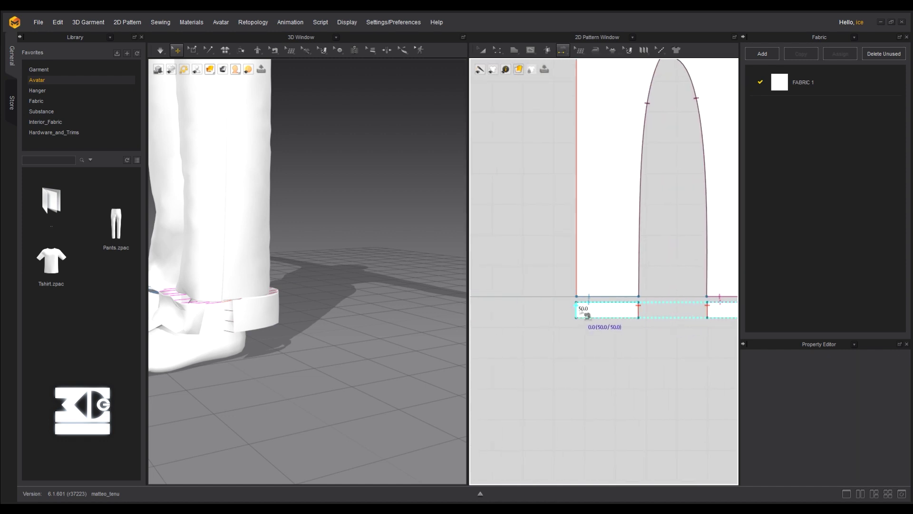
scroll(661, 336, "down", 5)
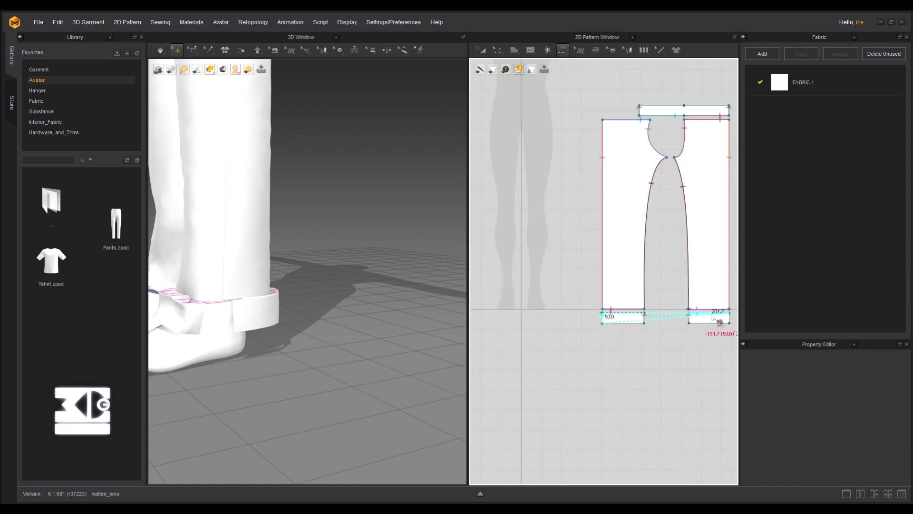
scroll(534, 333, "up", 5)
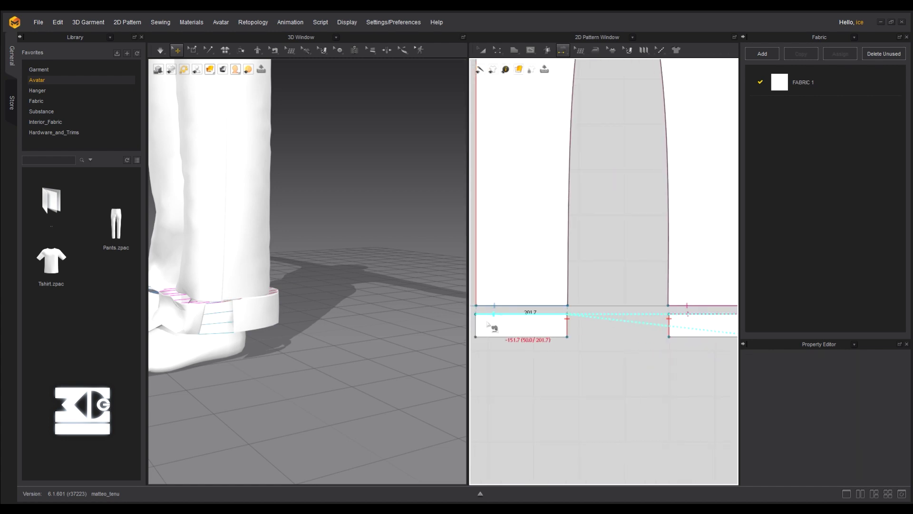
Simulate the garment so the sewn cuffs close around both ankles, and stop the simulation
right_click_drag(402, 322, 301, 258)
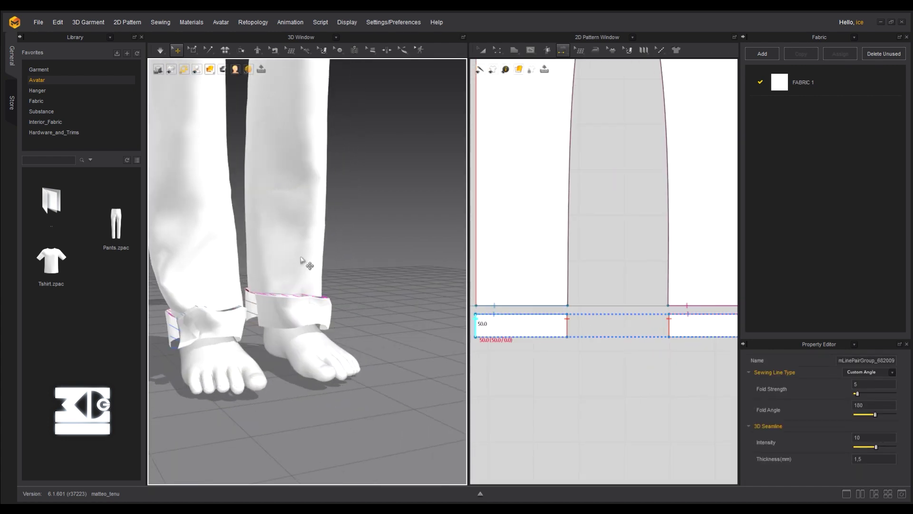
left_click(160, 50)
right_click_drag(290, 248, 240, 272)
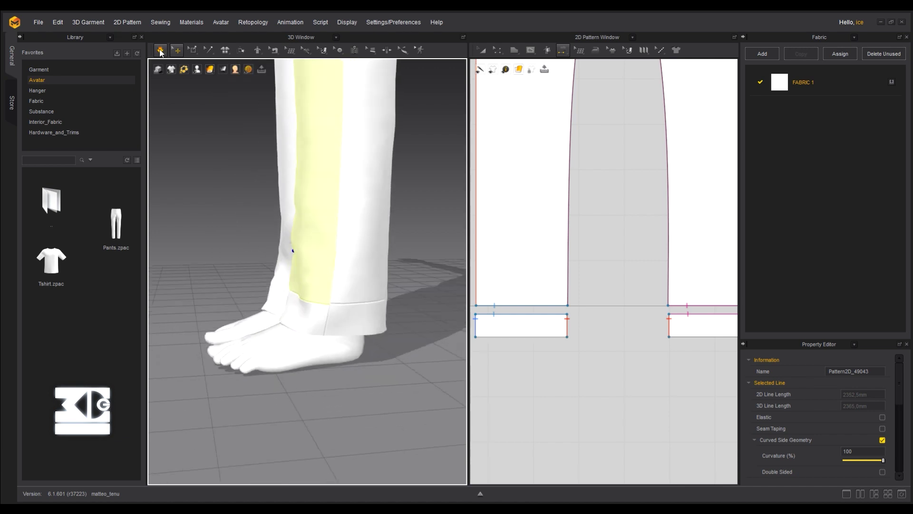
left_click(161, 51)
scroll(552, 171, "down", 5)
middle_click_drag(571, 160, 567, 226)
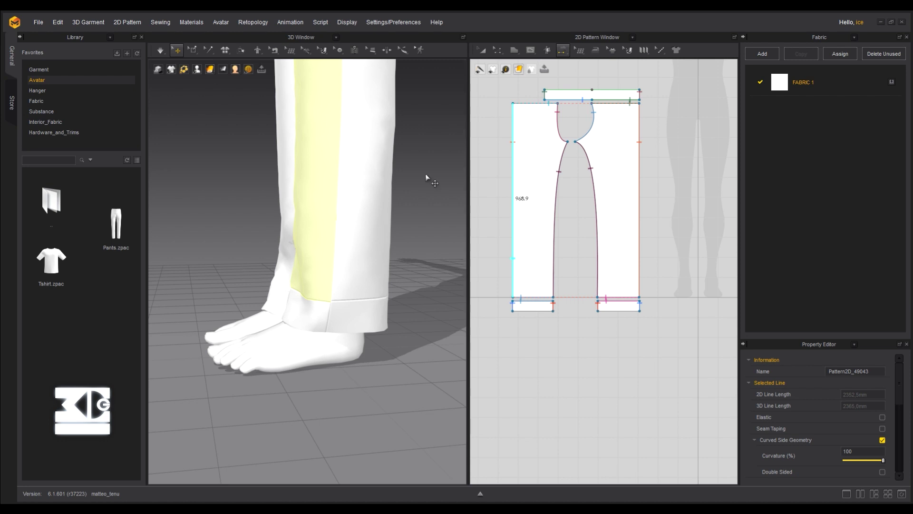
Collapse the Library panel to give the 3D and 2D windows more room
left_click(12, 94)
left_click(11, 58)
left_click(20, 37)
scroll(172, 183, "down", 4)
middle_click_drag(173, 183, 164, 260)
middle_click_drag(481, 98, 488, 170)
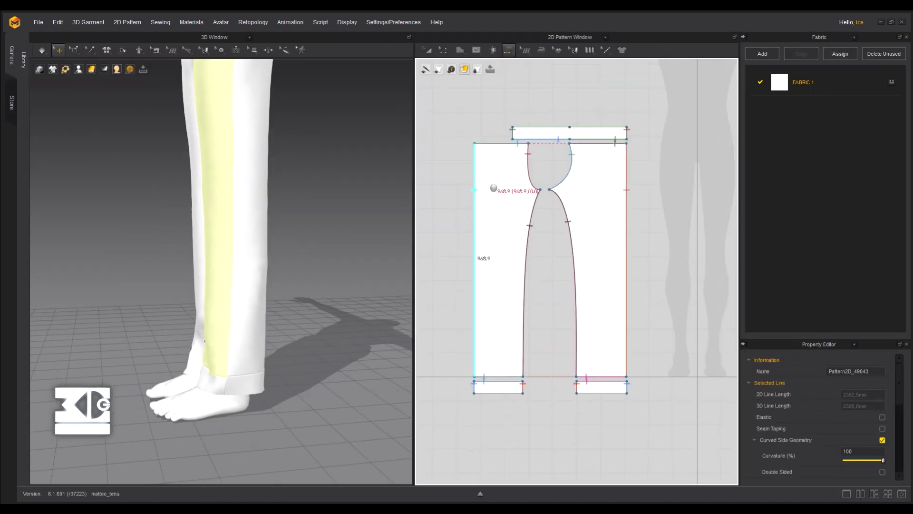
Draw a slanted internal line about 174 mm long across the upper outer corner of the right leg's front pattern
scroll(492, 172, "up", 3)
left_click(476, 50)
left_click(484, 67)
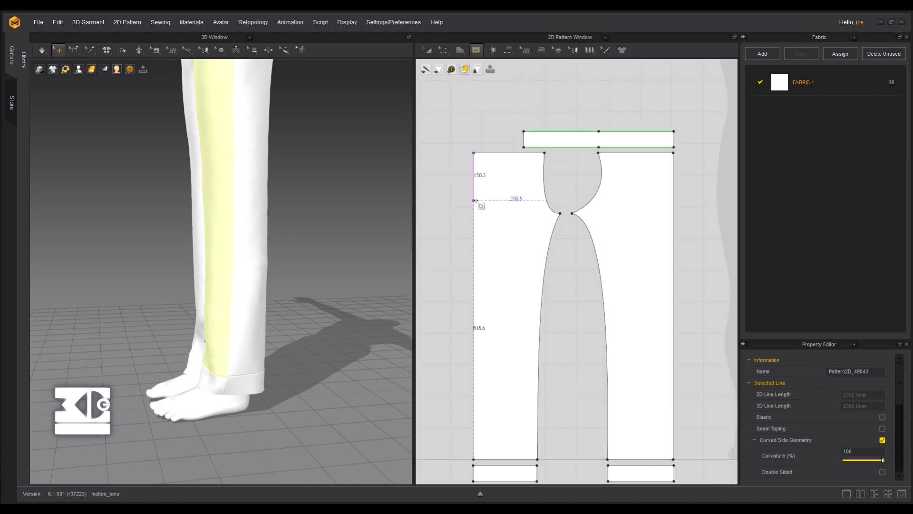
left_click(473, 200)
left_click(500, 152)
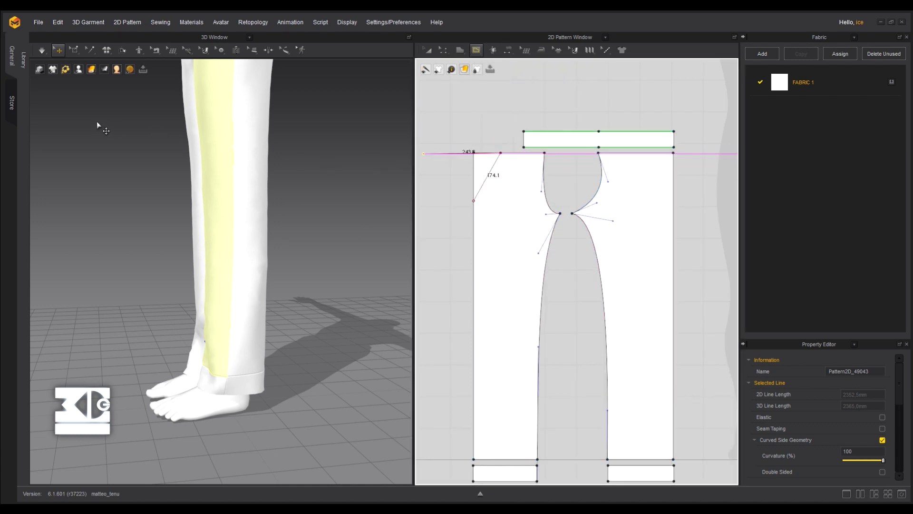
key("Return")
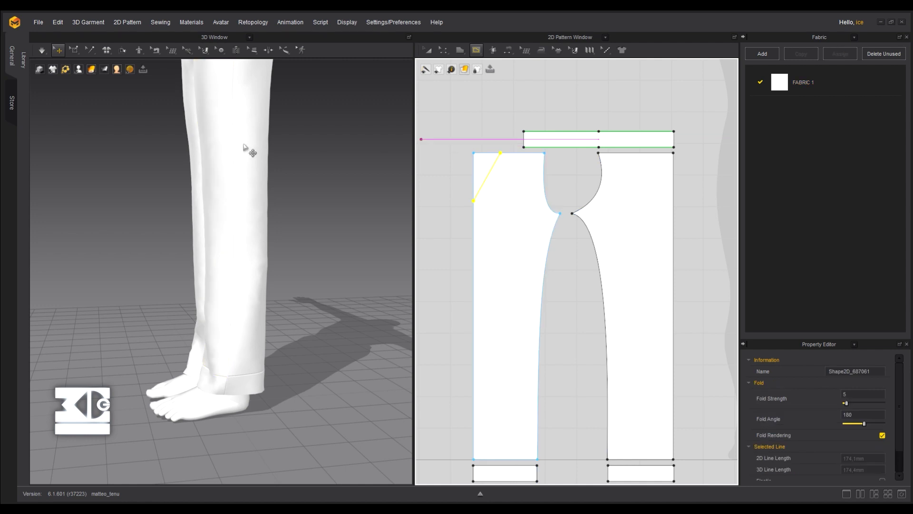
right_click_drag(152, 151, 223, 166)
middle_click_drag(223, 165, 237, 308)
scroll(484, 144, "up", 6)
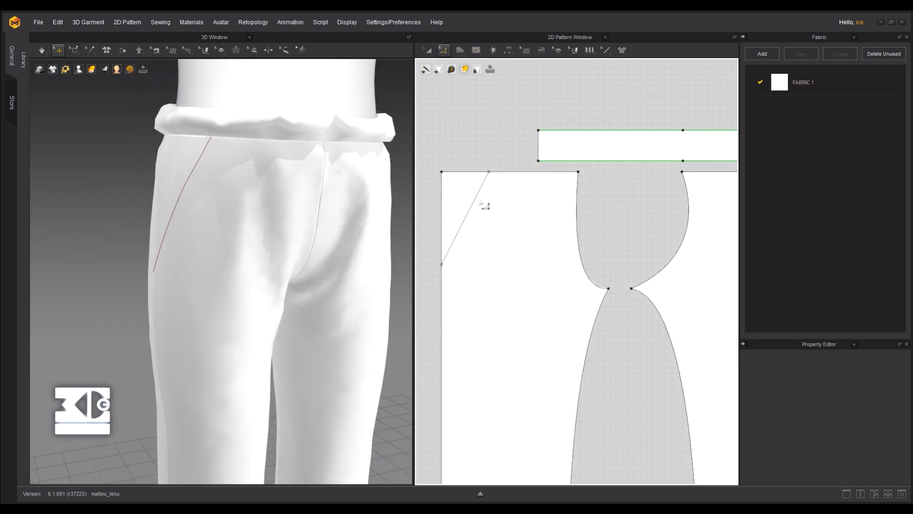
Cut & Sew the right front pattern along its slanted internal line to separate a triangular pocket piece
left_click(474, 203)
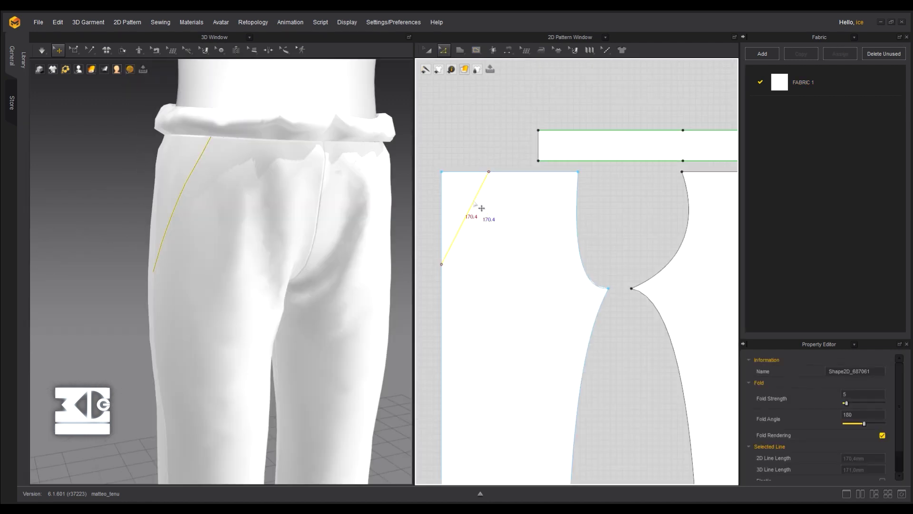
right_click(479, 196)
left_click(505, 292)
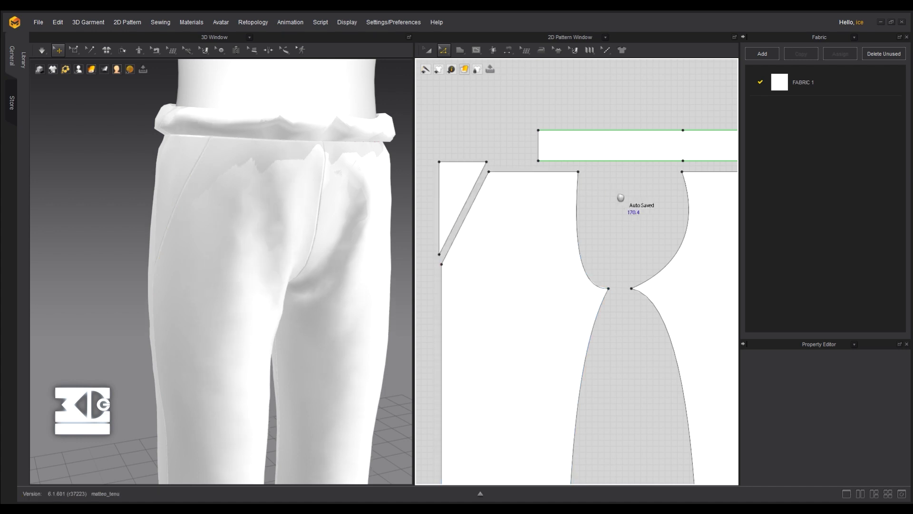
Draw a slanted internal line about 144 mm long across the upper outer corner of the left leg's front pattern
scroll(620, 196, "down", 5)
middle_click_drag(619, 196, 465, 173)
scroll(596, 184, "up", 4)
middle_click_drag(657, 146, 487, 111)
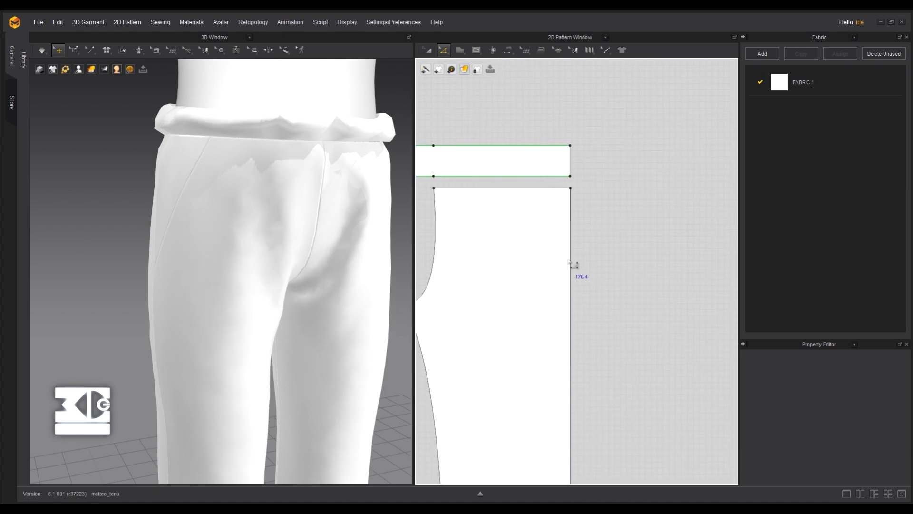
key("s")
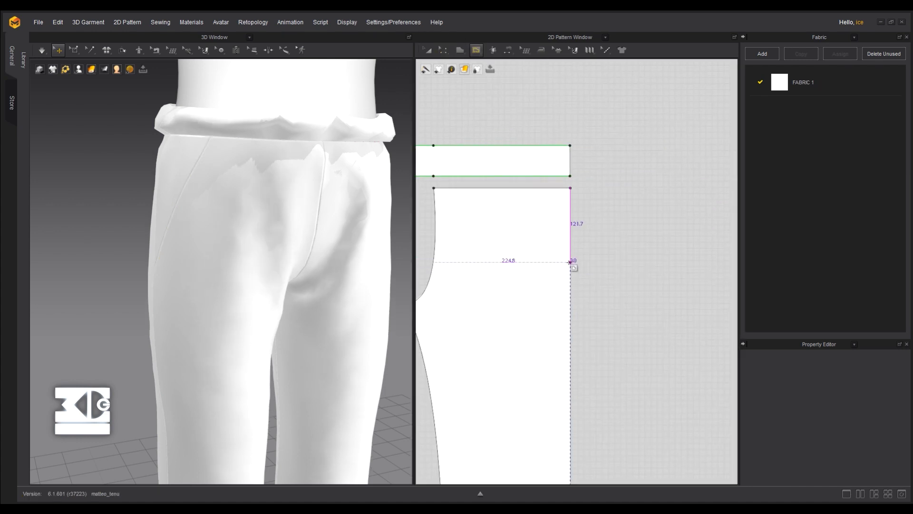
left_click(570, 263)
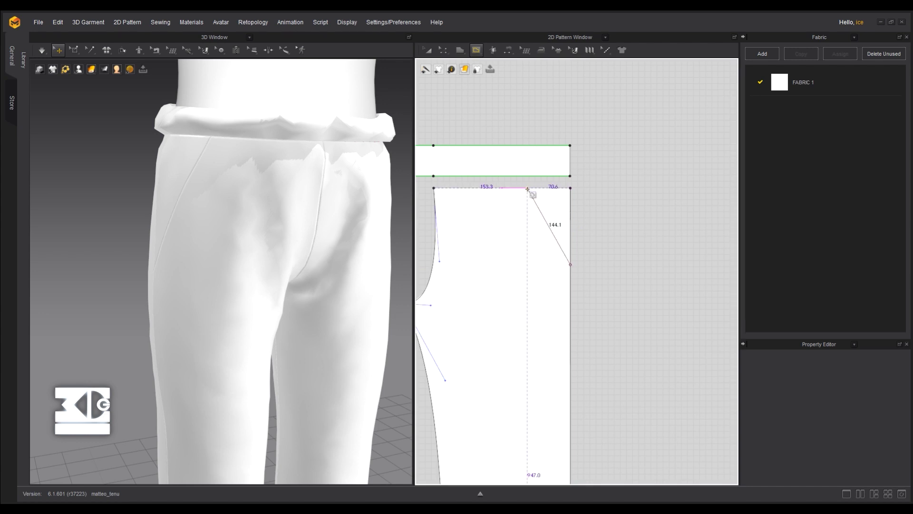
left_click(527, 189)
key("Return")
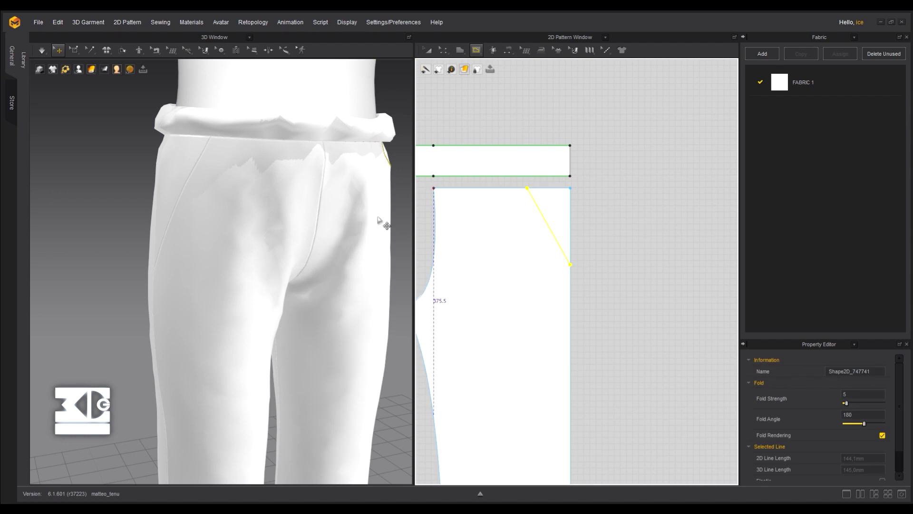
Shift the upper endpoint of the left front pattern's slanted line slightly inward along the waist edge
right_click_drag(383, 224, 225, 216)
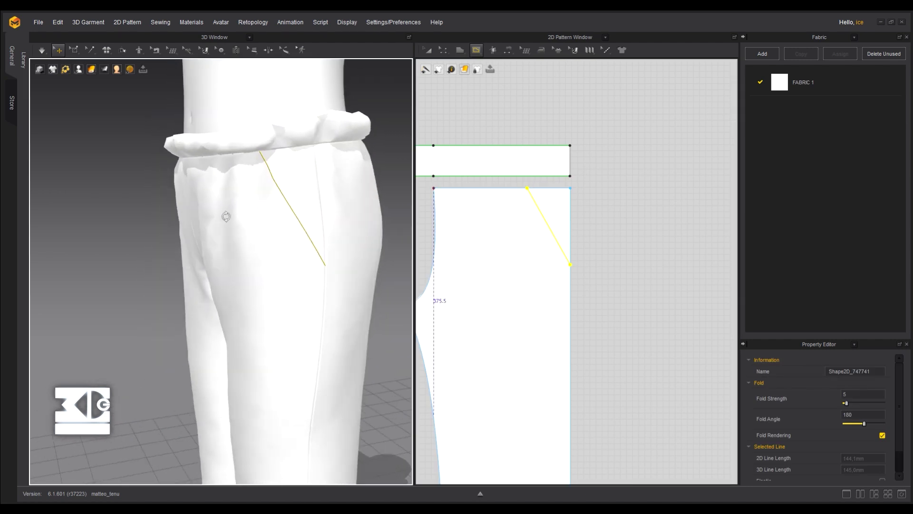
left_click(444, 50)
left_click(447, 69)
left_click(597, 128)
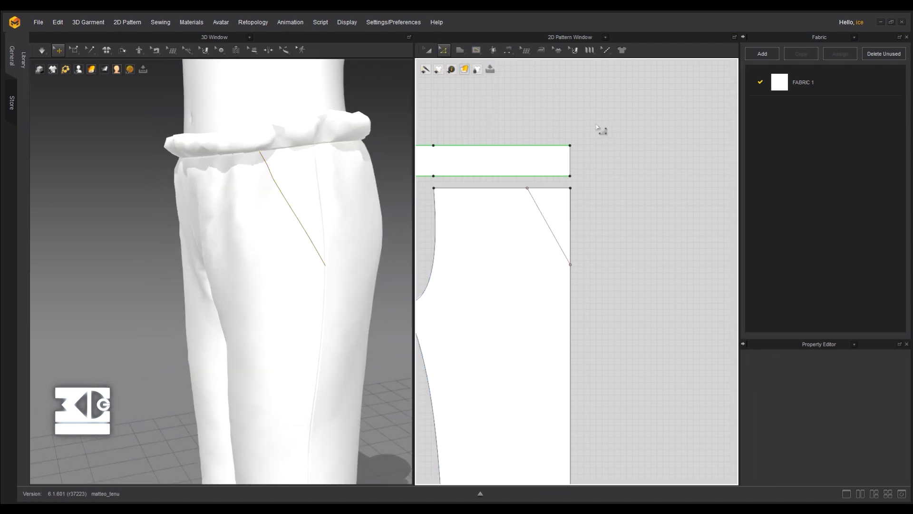
left_click_drag(527, 189, 524, 188)
right_click_drag(233, 192, 255, 164)
scroll(351, 182, "down", 3)
scroll(253, 143, "down", 3)
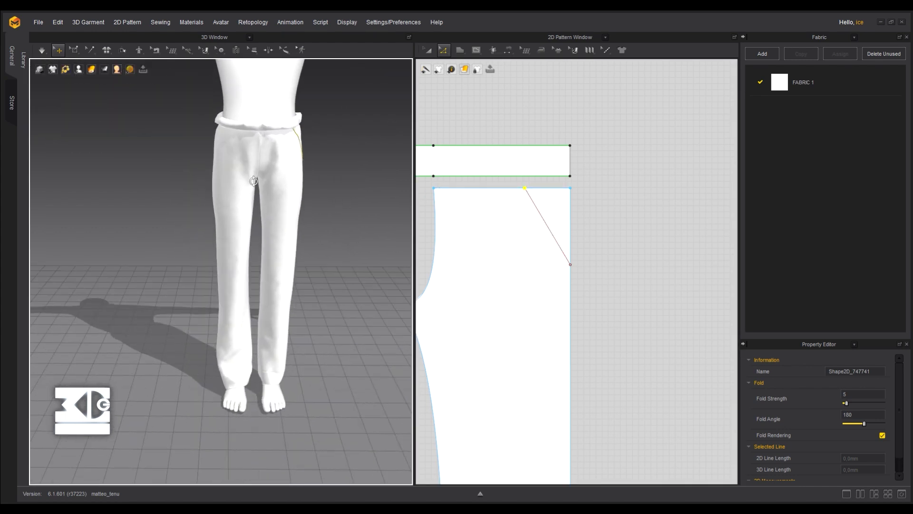
scroll(257, 152, "up", 2)
middle_click_drag(259, 150, 263, 183)
Cut the left front pattern along its slanted line and move the triangular pocket piece away from it
right_click(537, 210)
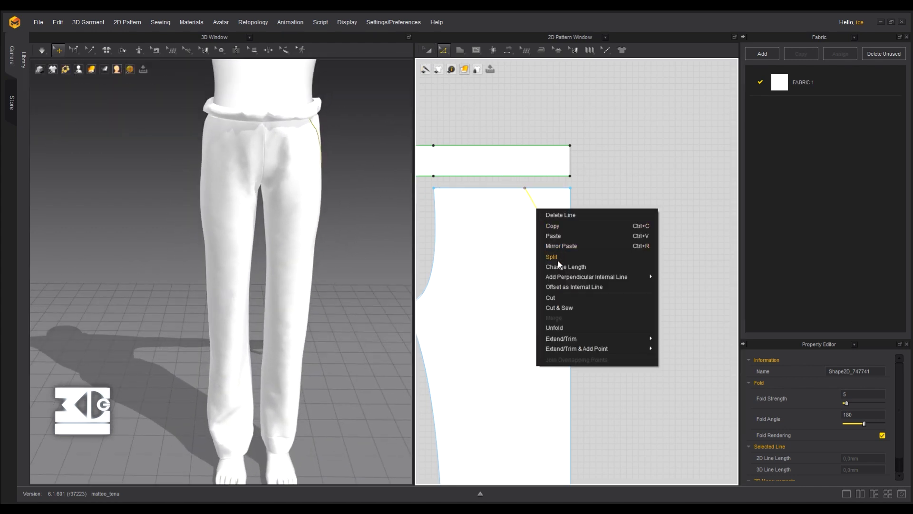
left_click(552, 298)
key("a")
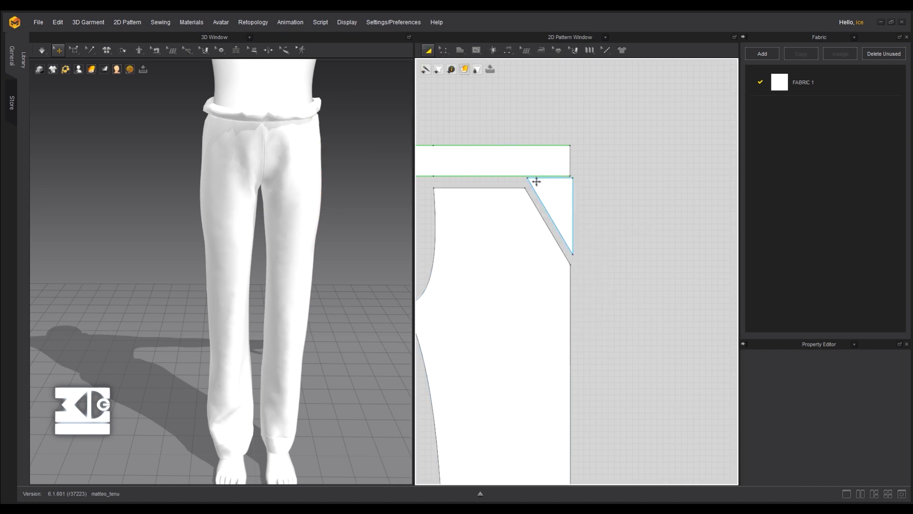
left_click(568, 214)
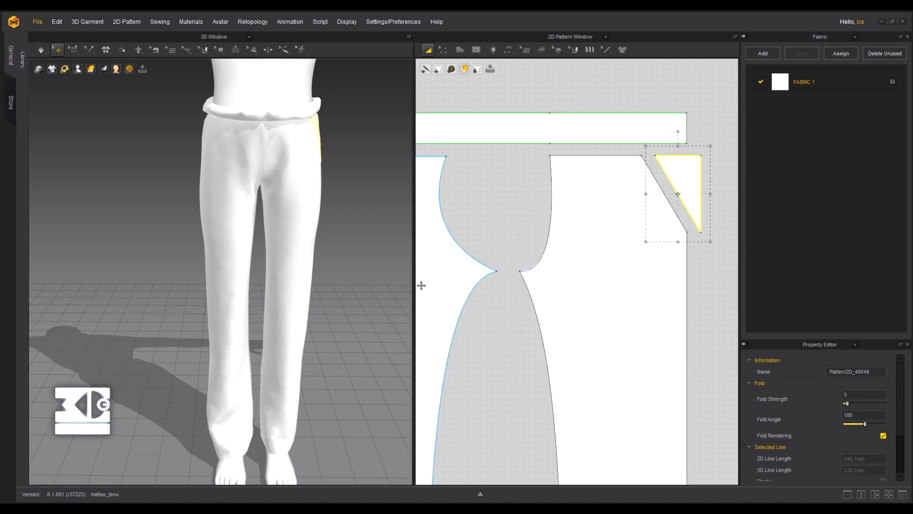
Offset the left front pattern's slanted pocket edge inward by 15 mm as an internal line extended to the pattern outline
right_click_drag(320, 149, 232, 149)
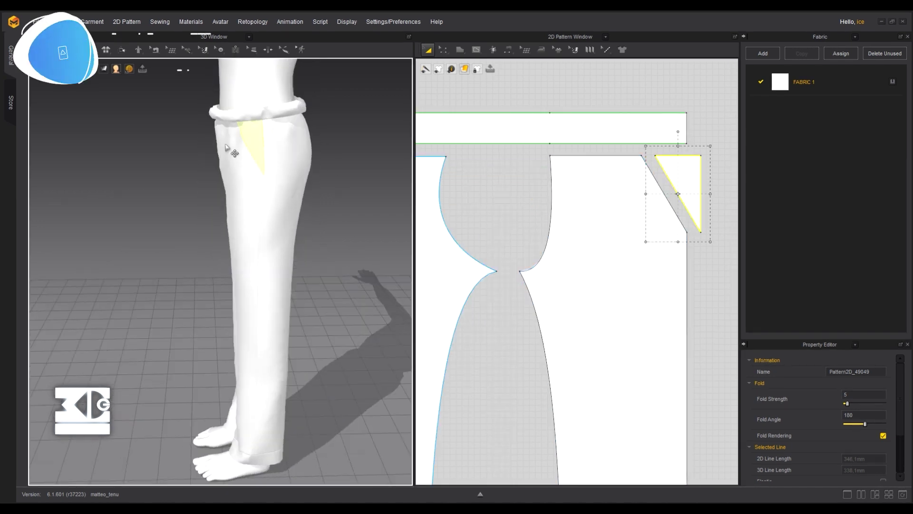
scroll(233, 150, "up", 5)
middle_click_drag(289, 185, 180, 239)
left_click(645, 167)
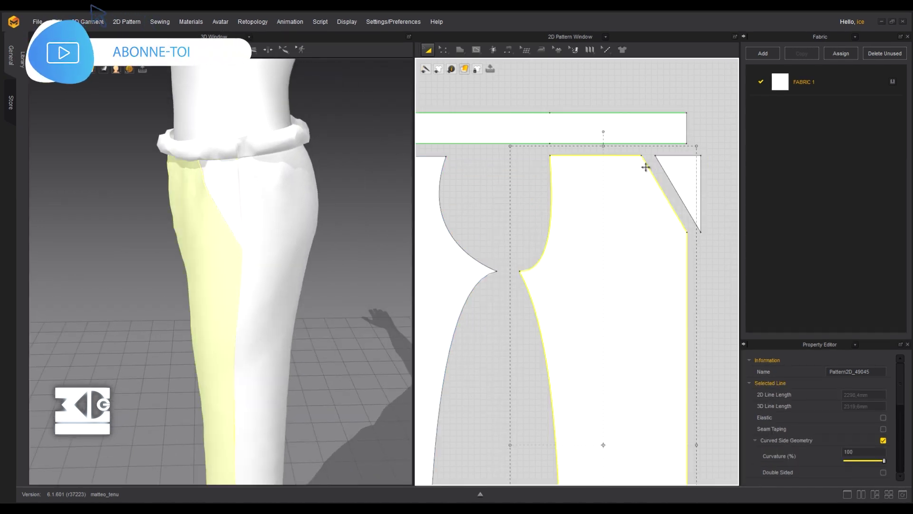
left_click(443, 49)
right_click(661, 189)
left_click(673, 264)
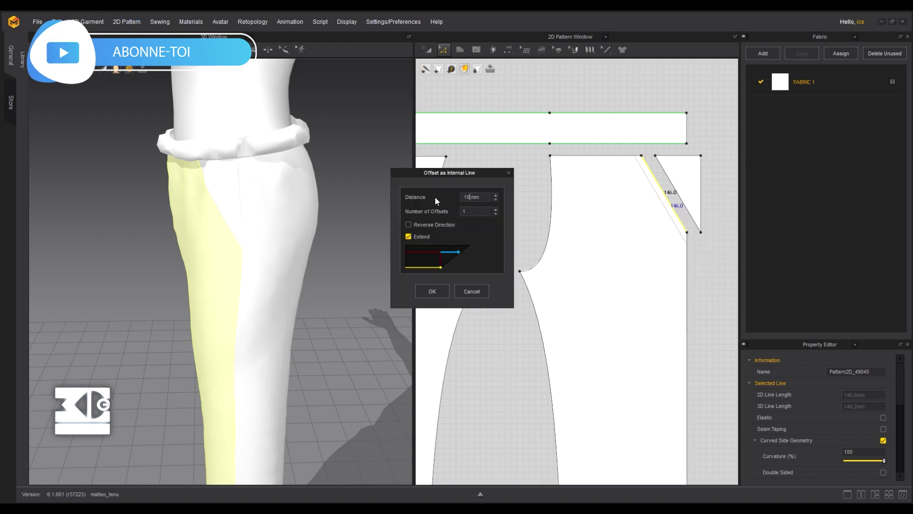
type("15")
left_click(432, 291)
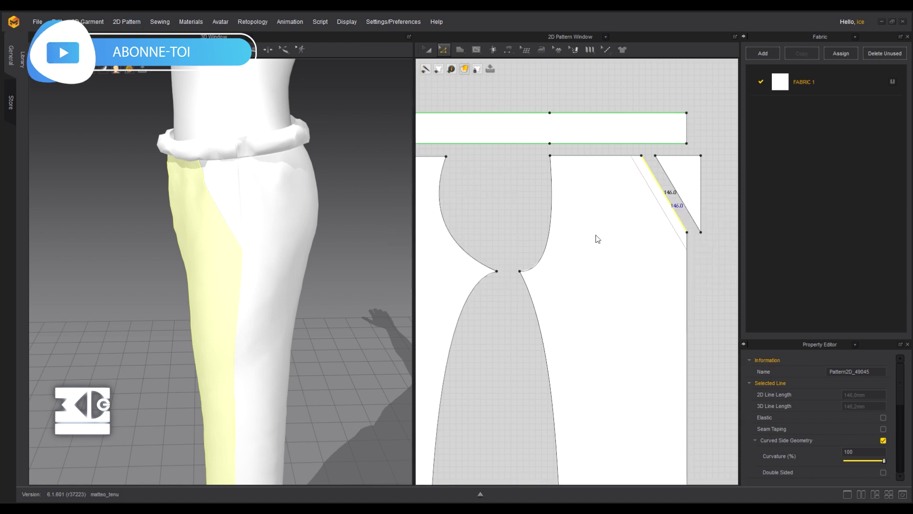
Trace a closed internal shape around the strip between the left front's slanted pocket edge and its offset line
scroll(642, 157, "up", 5)
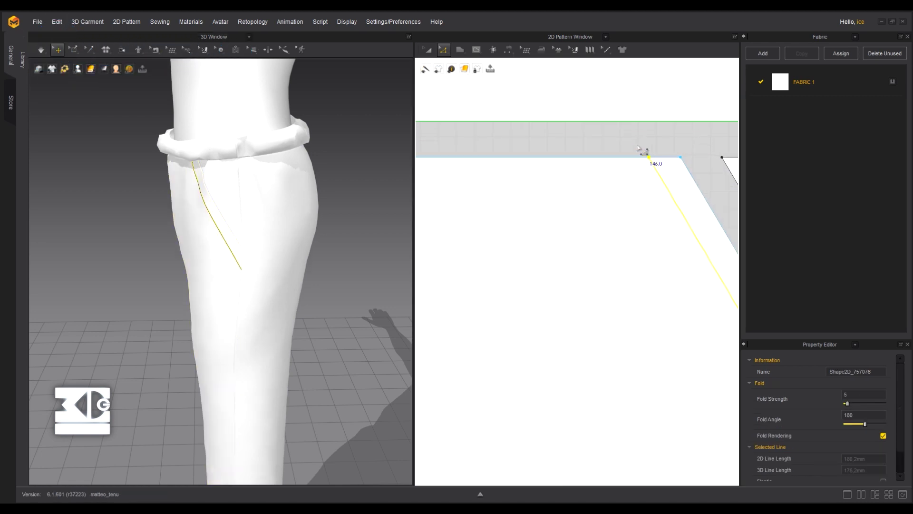
left_click(478, 49)
left_click(507, 69)
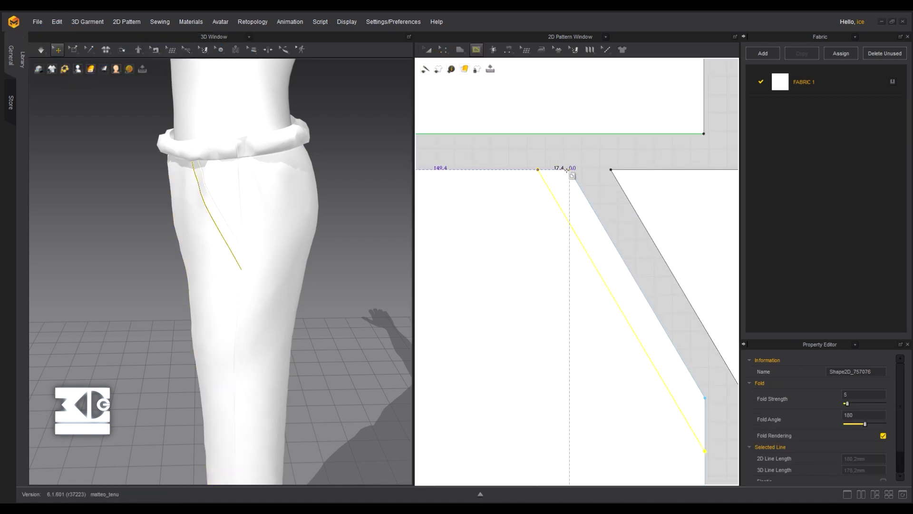
left_click(705, 397)
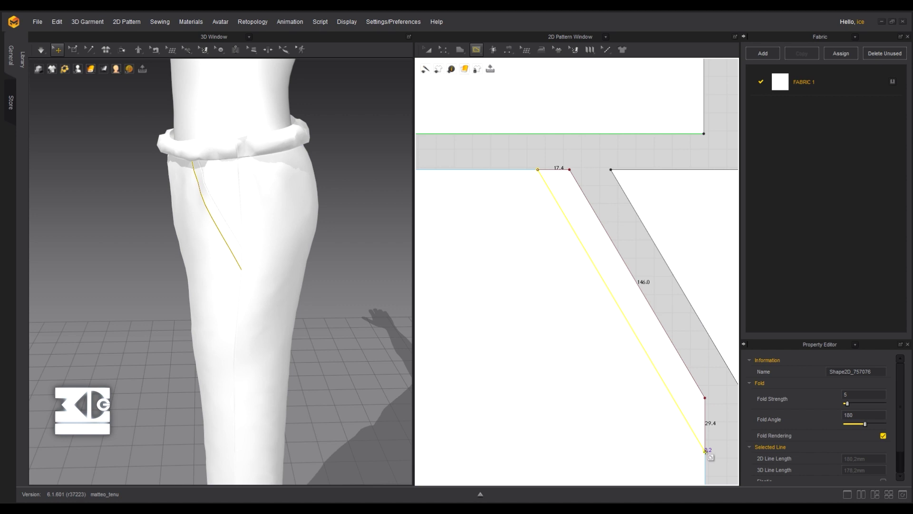
left_click(705, 450)
left_click(538, 170)
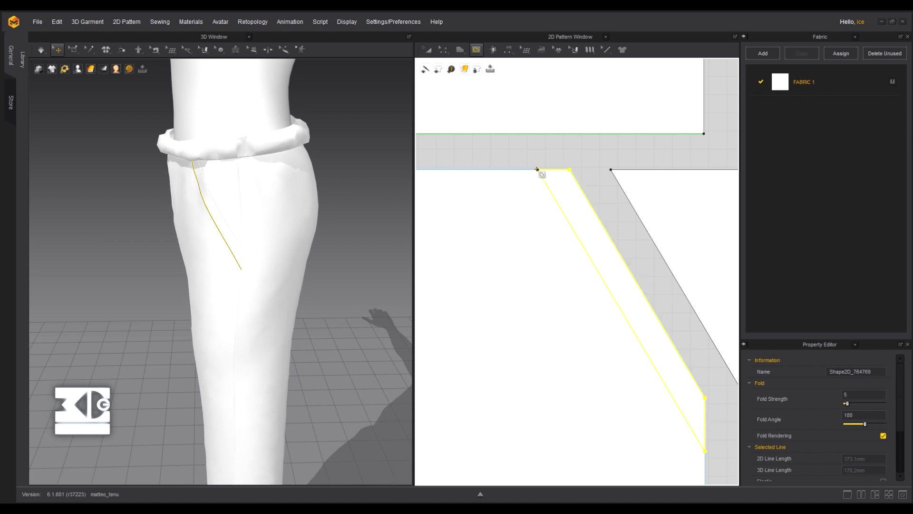
left_click(428, 49)
left_click_drag(583, 228, 615, 223)
scroll(680, 192, "down", 2)
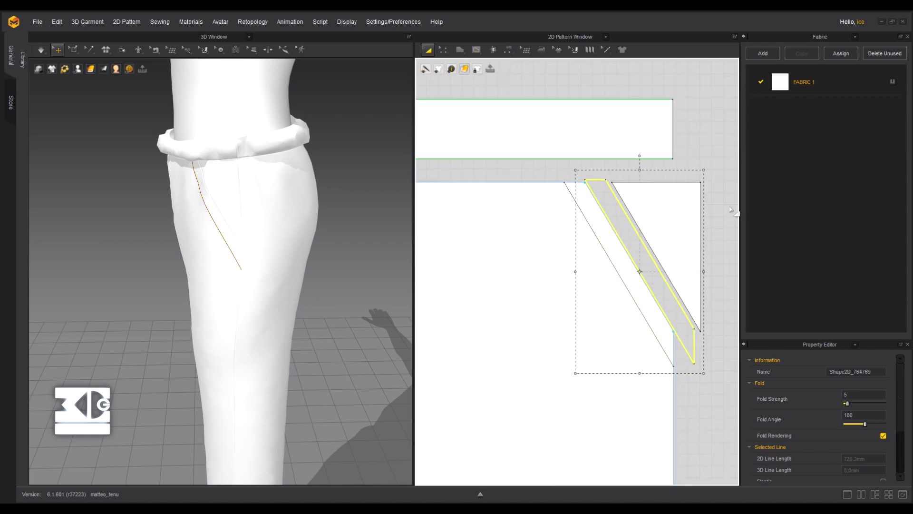
right_click(631, 239)
left_click(667, 313)
left_click(447, 279)
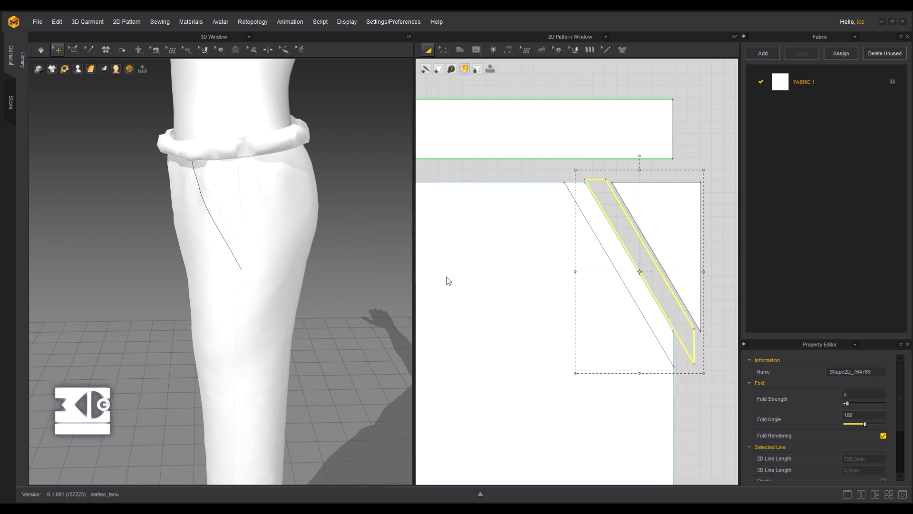
right_click(623, 224)
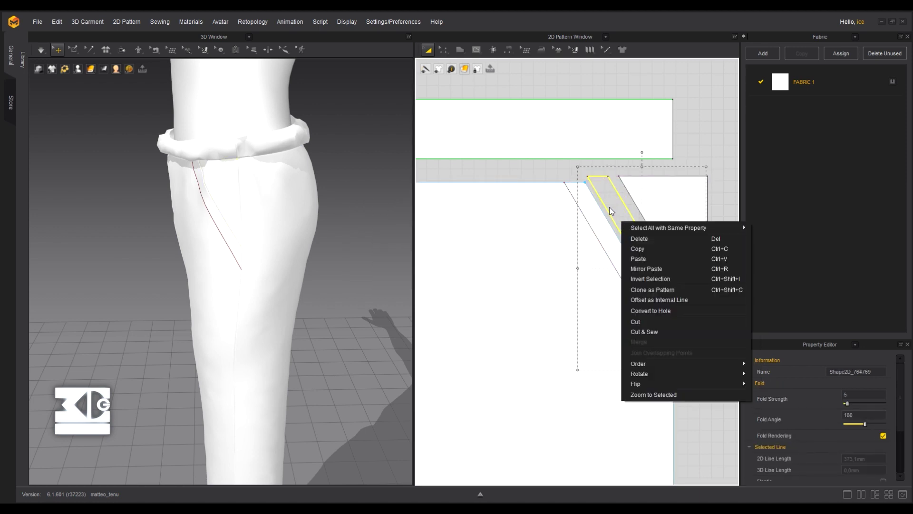
left_click(661, 310)
left_click(452, 277)
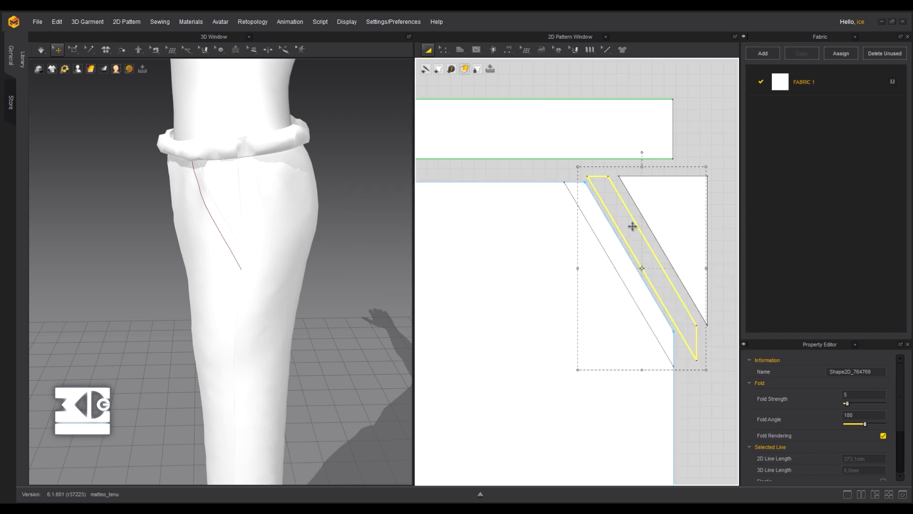
Replace the internal strip shape with a separate polygon pattern traced around the strip between the left front's slanted edge and offset line
key("Delete")
left_click(460, 50)
left_click(463, 71)
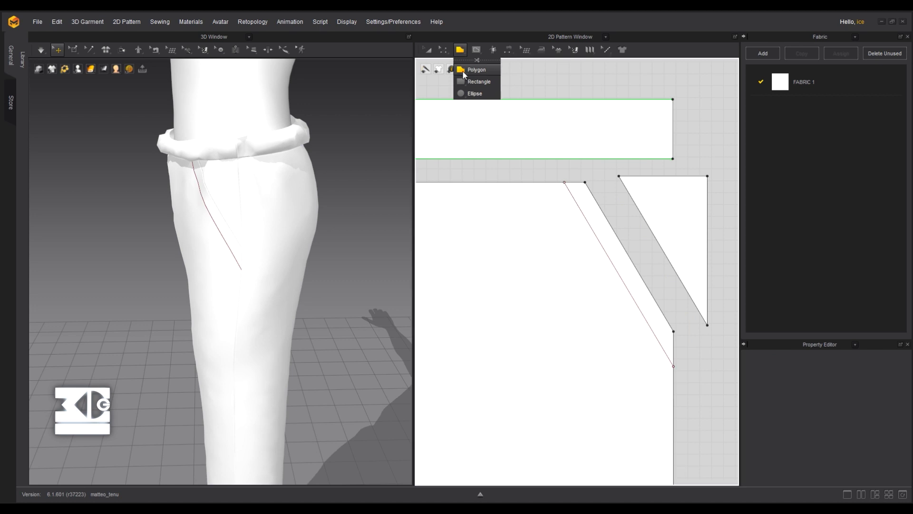
left_click(565, 182)
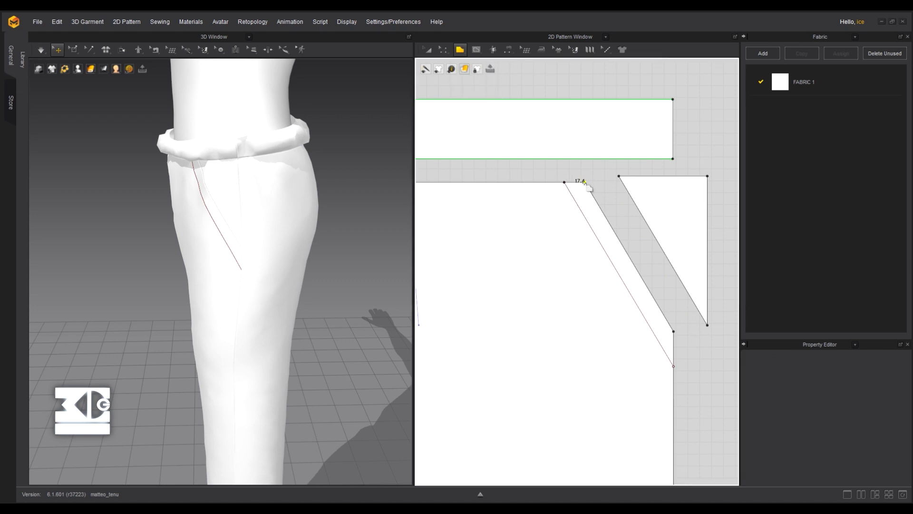
left_click(674, 366)
left_click(564, 182)
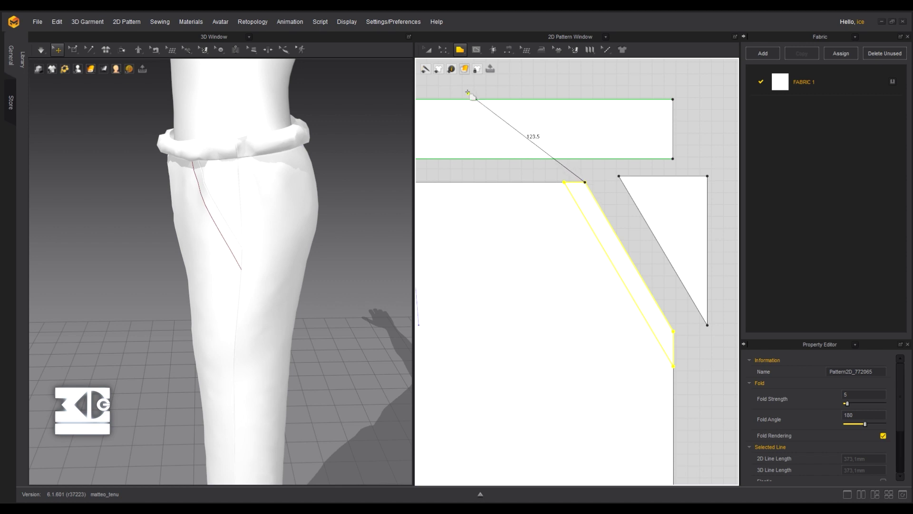
Move the new strip pattern off the left front into the gap beside the triangular pocket piece
right_click(592, 187)
left_click(474, 294)
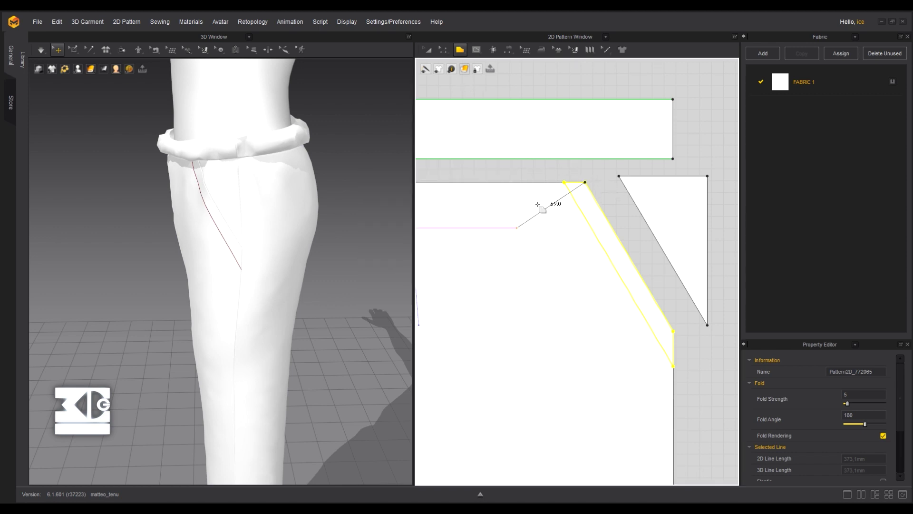
left_click(428, 49)
left_click_drag(585, 204, 614, 212)
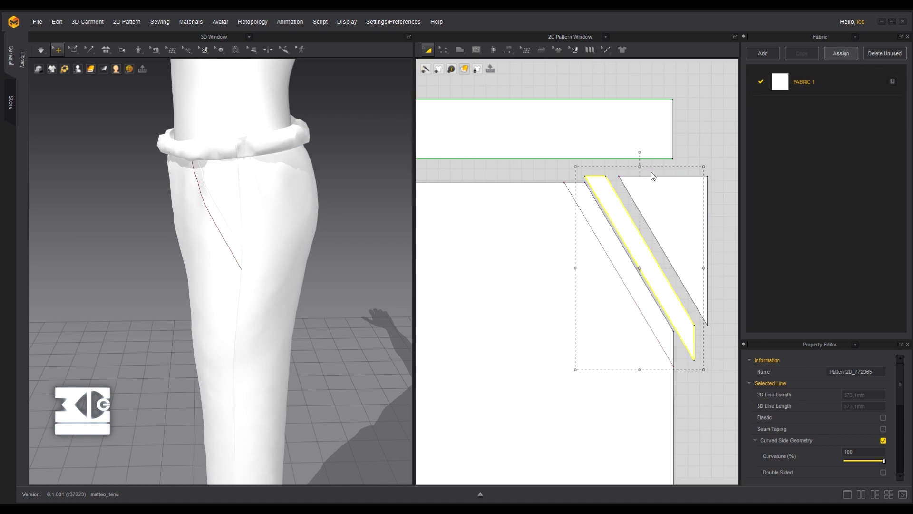
Create a second fabric named inside and assign it to the strip pattern
double_click(760, 54)
right_click(793, 133)
left_click(818, 145)
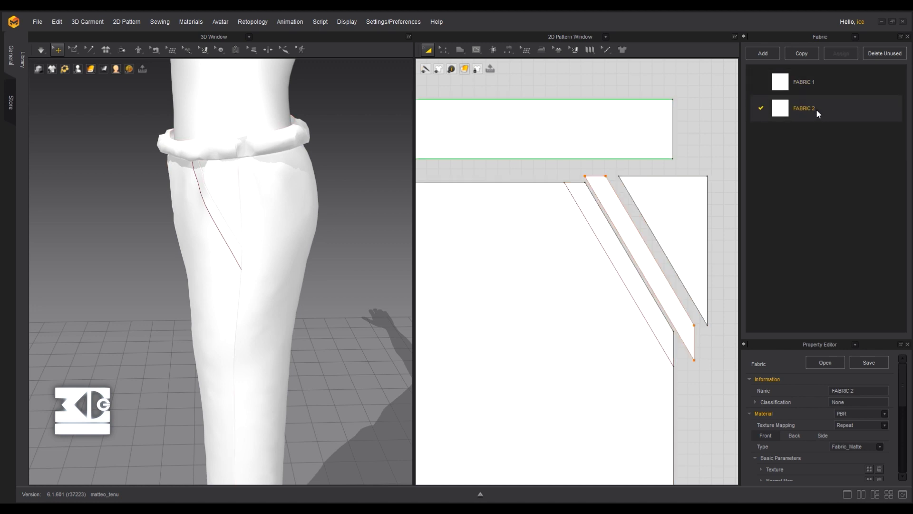
double_click(816, 109)
Set the inside fabric's color to dark gray from the default palette
scroll(801, 391, "down", 4)
left_click(879, 390)
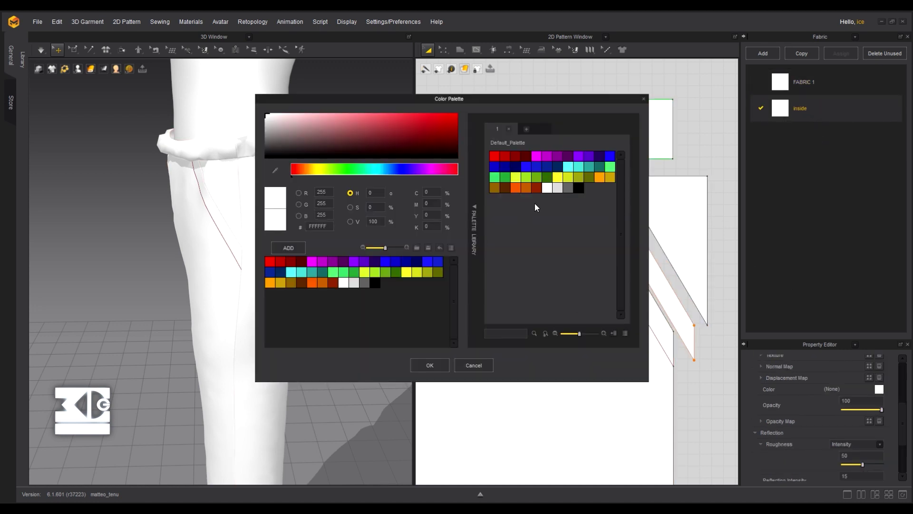
left_click(552, 187)
left_click(468, 364)
left_click(879, 390)
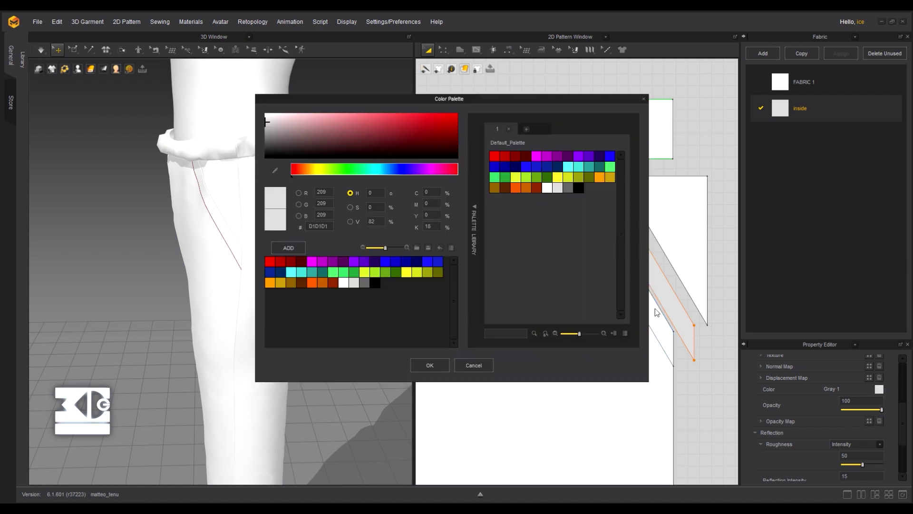
left_click(572, 188)
left_click(430, 365)
Position the strip pattern in 3D just in front of the trousers' left slanted pocket edge
left_click(634, 241)
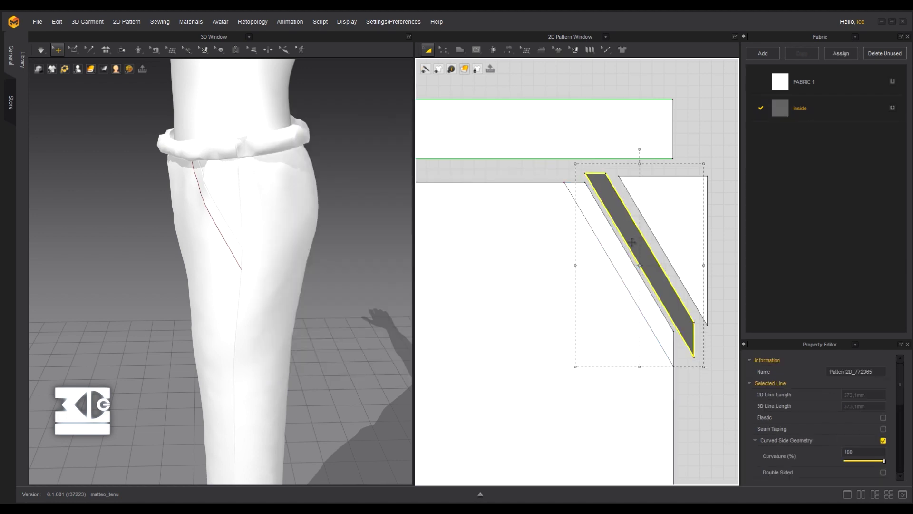
right_click_drag(309, 275, 287, 265)
scroll(179, 277, "down", 3)
right_click_drag(180, 278, 267, 284)
scroll(267, 283, "down", 3)
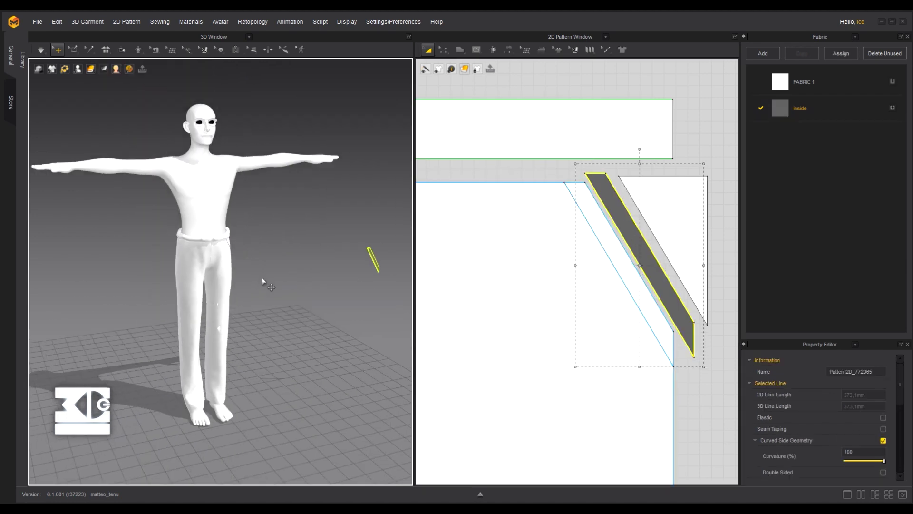
scroll(268, 283, "up", 2)
middle_click_drag(268, 284, 210, 285)
right_click_drag(237, 216, 332, 268)
left_click(371, 250)
left_click_drag(384, 247, 190, 180)
key("2")
scroll(189, 228, "up", 5)
right_click_drag(188, 229, 102, 164)
middle_click_drag(88, 171, 122, 227)
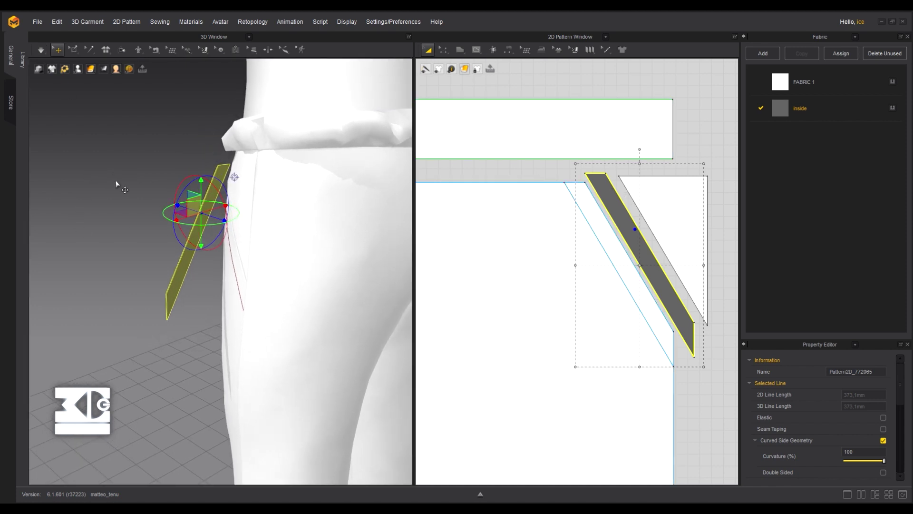
Freeze the strip pattern in 3D
right_click_drag(116, 184, 210, 208)
right_click(165, 252)
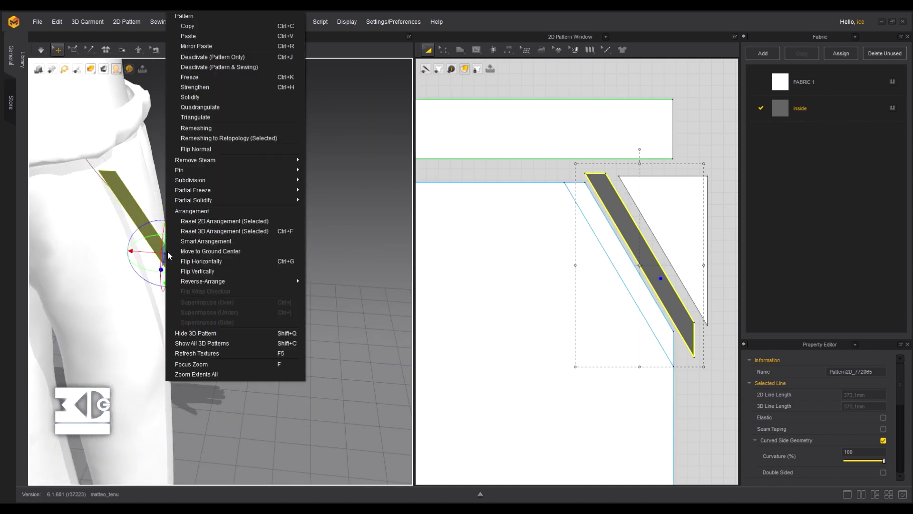
left_click(221, 78)
right_click_drag(256, 139, 209, 147)
Simulate the trousers and pull on the left front's slanted edge to test the pocket area
left_click(47, 49)
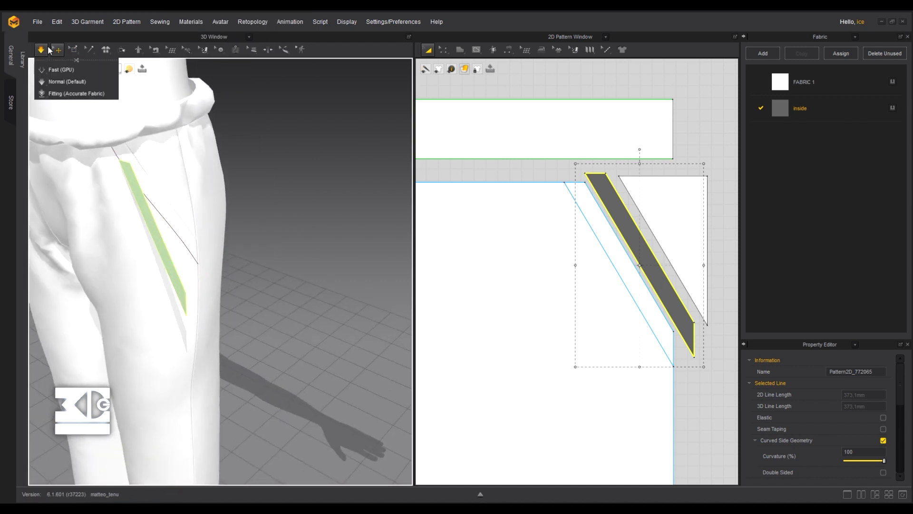
left_click(340, 181)
right_click_drag(341, 181, 254, 189)
middle_click_drag(229, 190, 335, 190)
left_click_drag(282, 198, 270, 200)
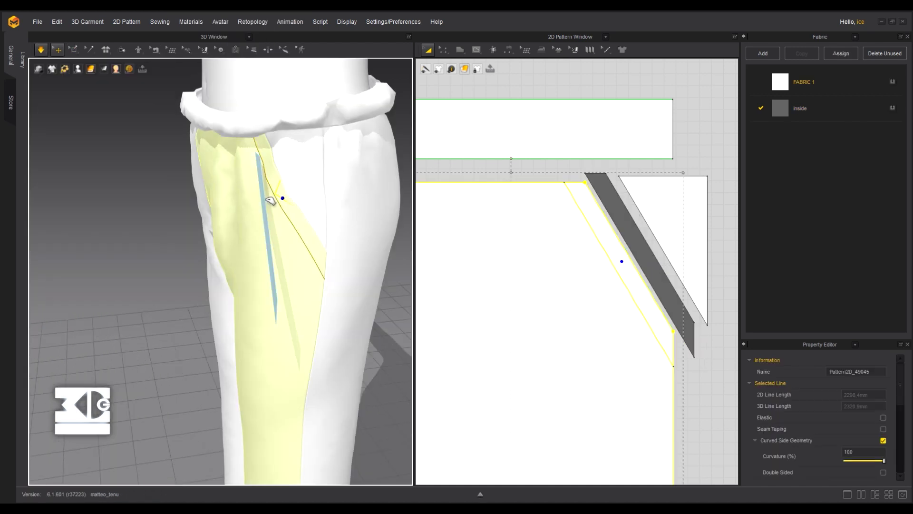
left_click(315, 176)
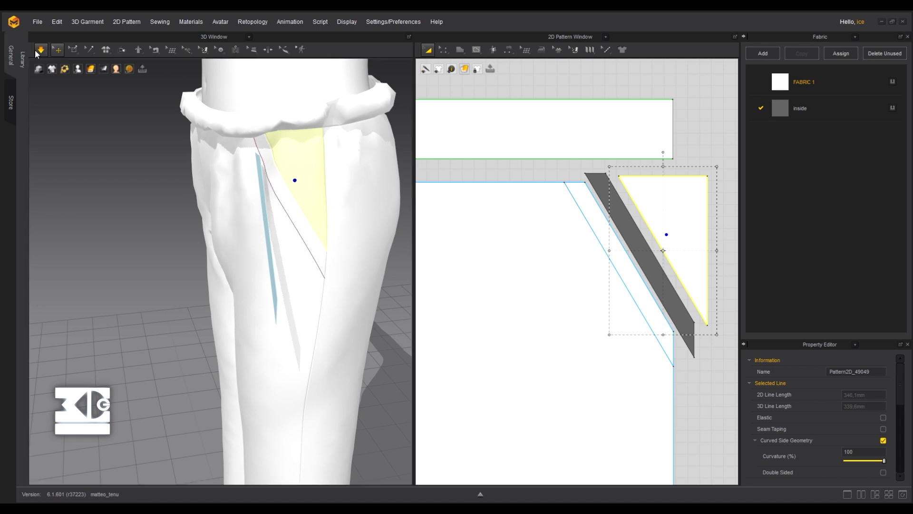
Delete the sewing between the left front's slanted edge and the triangular pocket piece
left_click(542, 51)
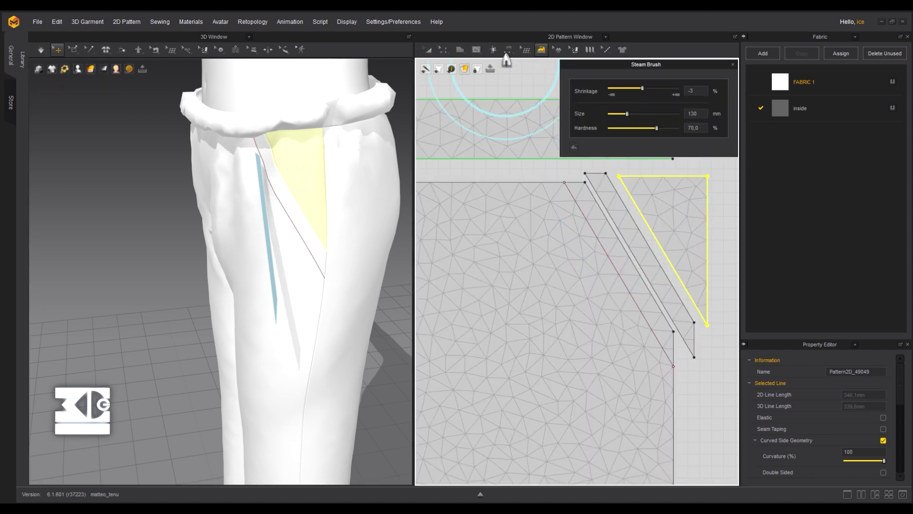
left_click(508, 50)
left_click(523, 69)
right_click(652, 241)
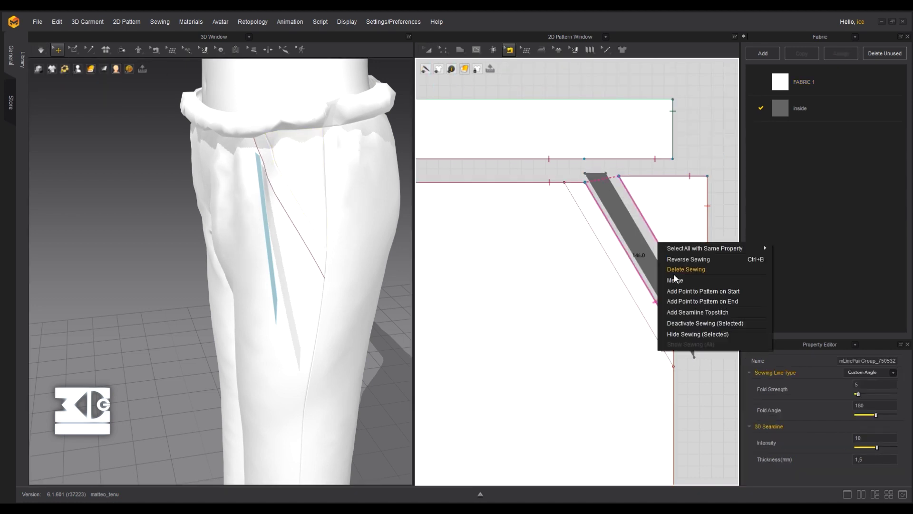
left_click(686, 269)
Simulate the unsewn pocket opening and tug at the pocket piece and the left front's slanted edge
left_click(304, 173)
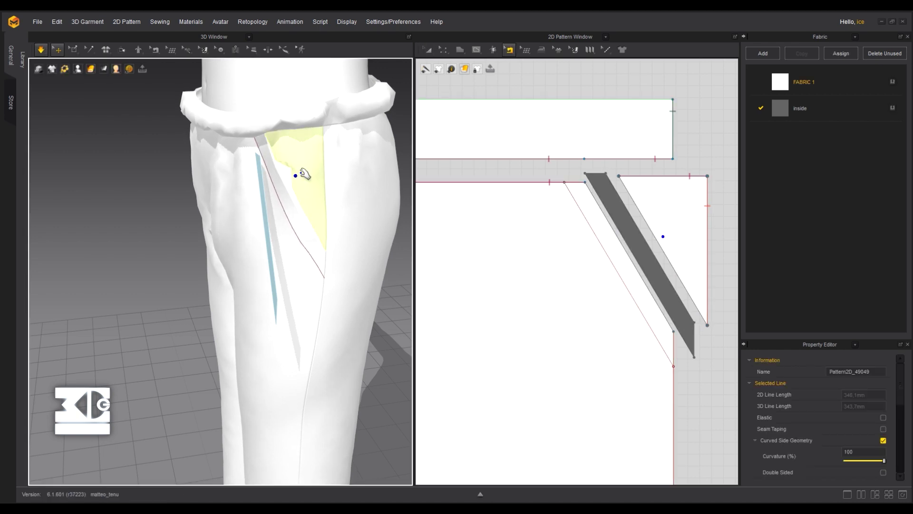
left_click(277, 182)
left_click(41, 49)
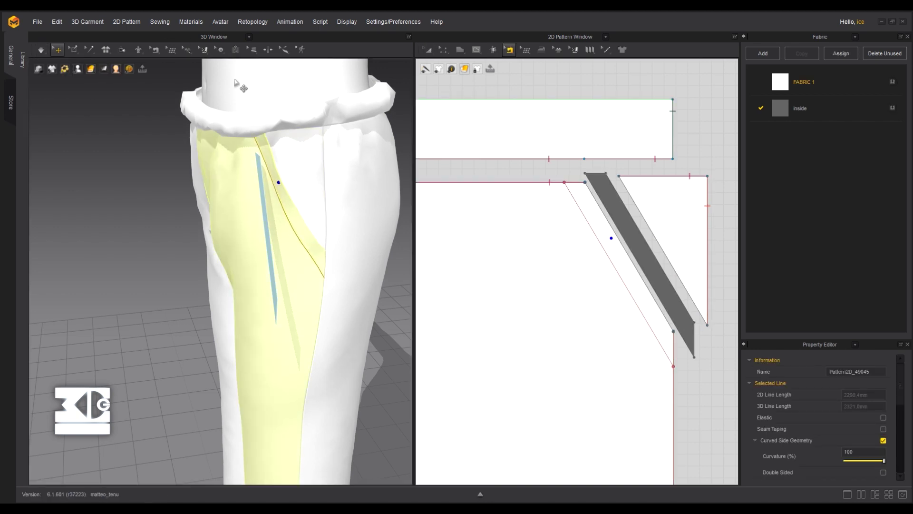
Sew the left front's offset internal line to the matching long edge of the strip pattern
left_click(509, 49)
left_click(518, 79)
left_click(585, 218)
right_click_drag(306, 214, 295, 157)
Activate the frozen strip pattern and simulate it onto the left front along its new seam
left_click(428, 50)
left_click(263, 212)
right_click(264, 212)
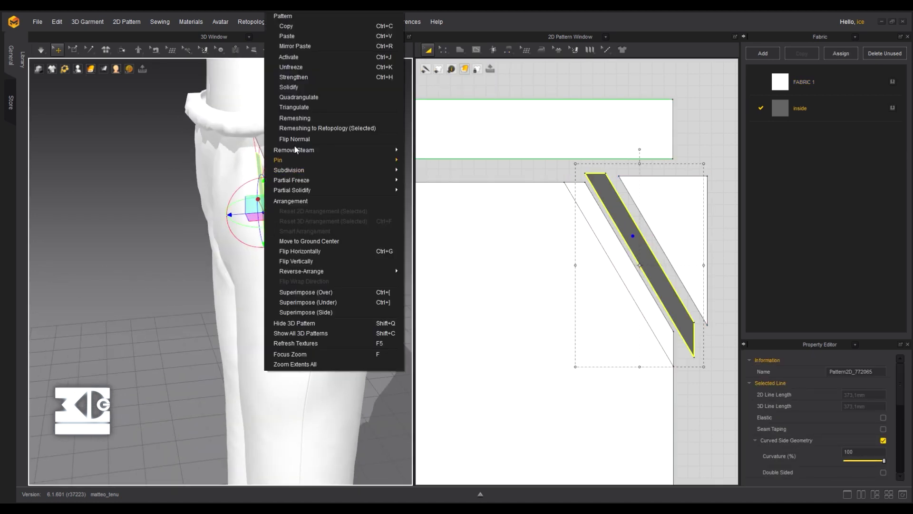
left_click(302, 58)
left_click(41, 50)
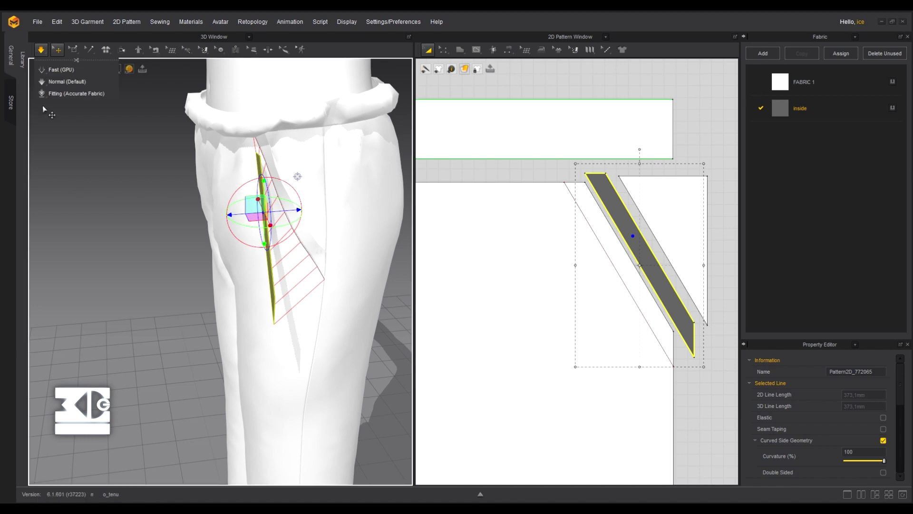
key("space")
Set the strip pattern's simulation layer to 1
right_click_drag(175, 246, 186, 235)
scroll(828, 411, "down", 5)
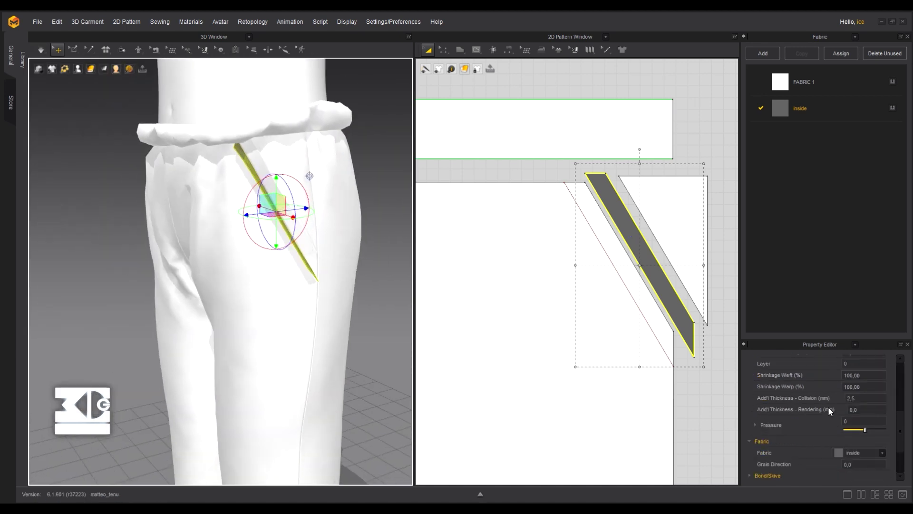
scroll(832, 433, "down", 3)
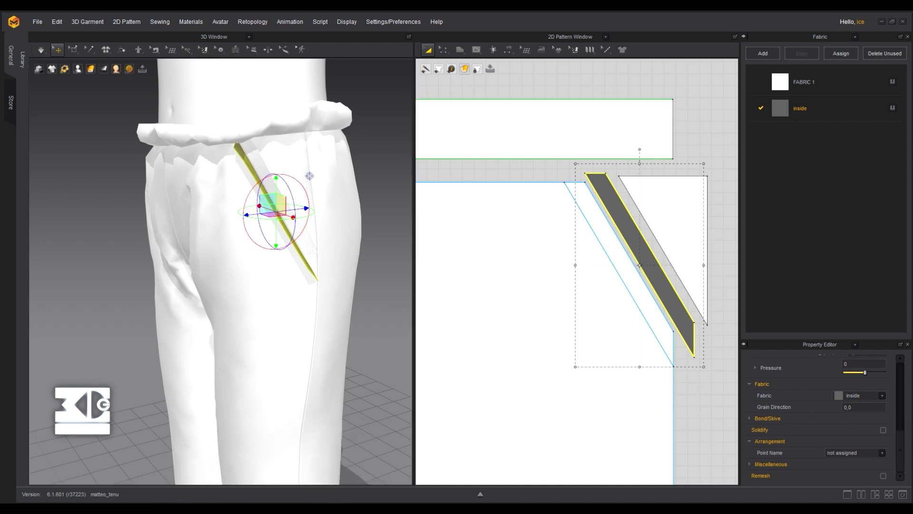
scroll(830, 427, "up", 3)
scroll(779, 417, "down", 2)
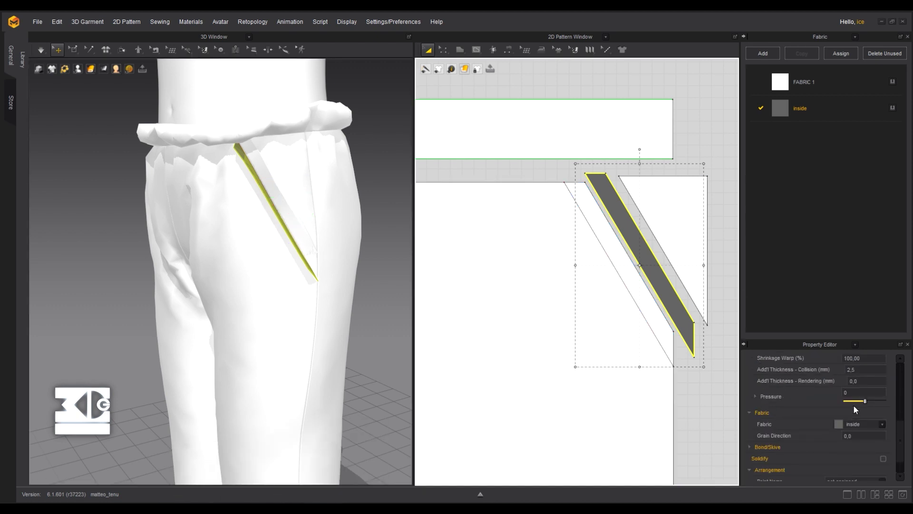
double_click(849, 392)
type("1")
key("Return")
scroll(835, 417, "down", 1)
scroll(836, 417, "up", 3)
scroll(835, 414, "up", 2)
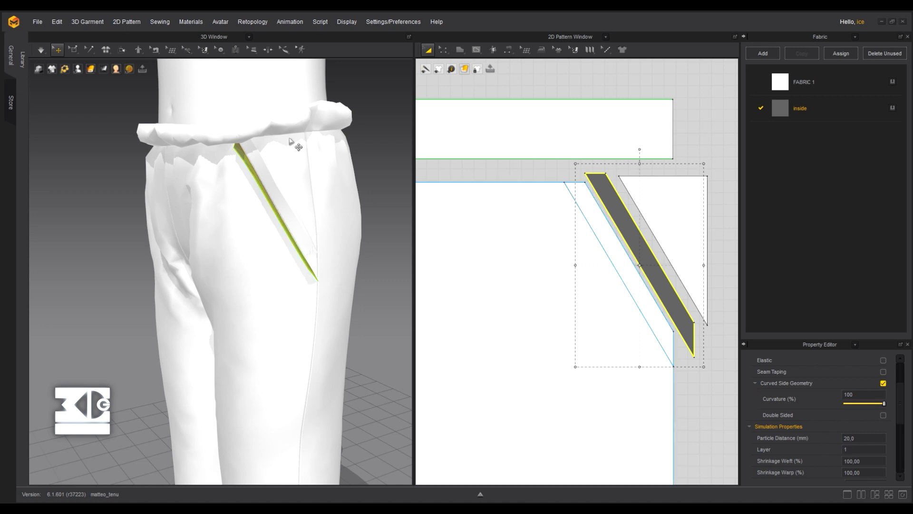
Simulate the garment and pull the strip pattern into place along the left slanted pocket opening
right_click_drag(350, 147, 224, 123)
left_click(41, 50)
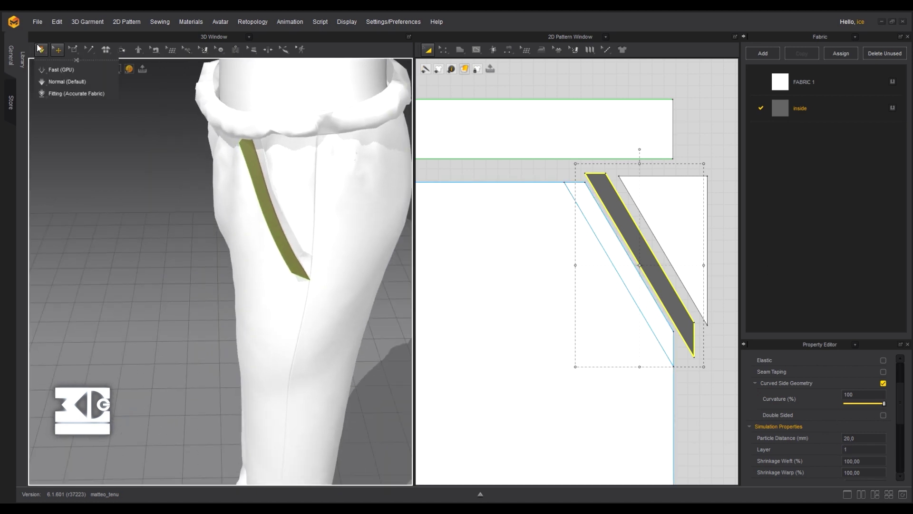
left_click_drag(265, 204, 247, 198)
right_click_drag(247, 198, 328, 199)
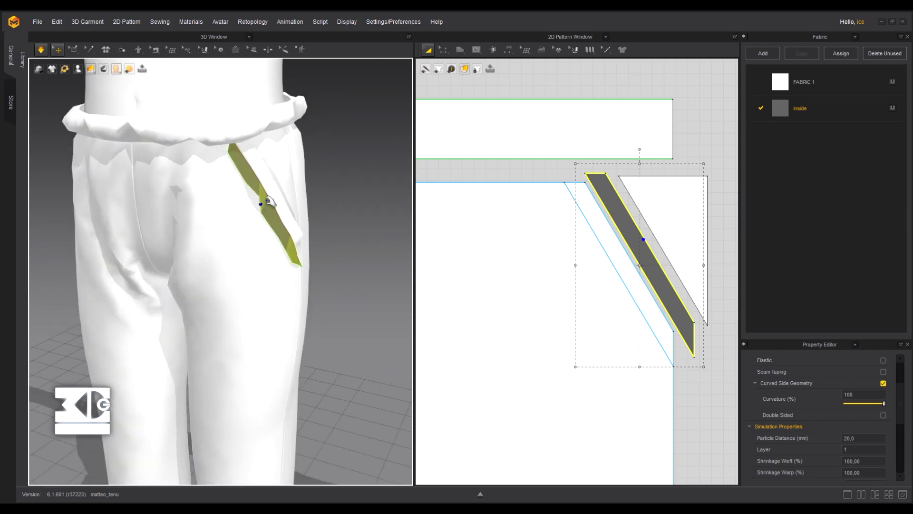
left_click_drag(264, 201, 320, 190)
right_click_drag(298, 196, 247, 197)
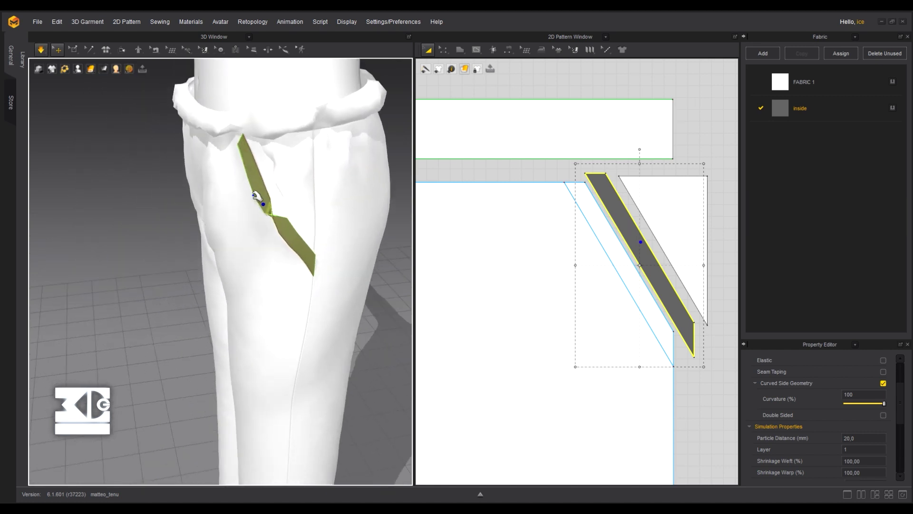
left_click_drag(255, 197, 250, 152)
key("space")
Freeze the front waistband pattern in 3D
left_click(190, 119)
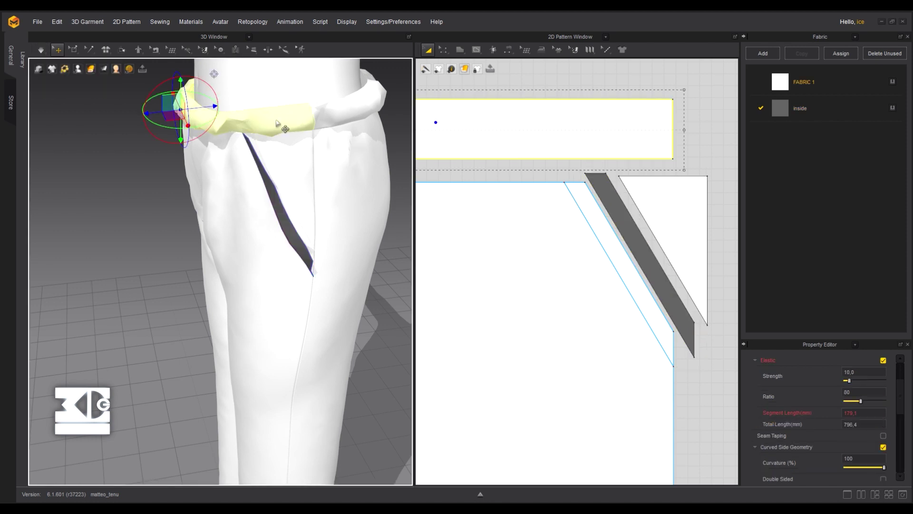
right_click(276, 122)
left_click(304, 187)
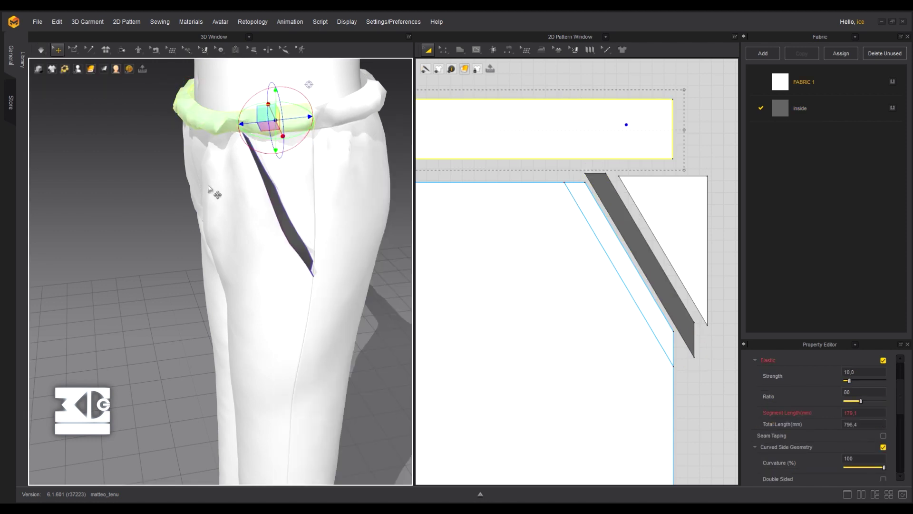
right_click_drag(167, 187, 148, 188)
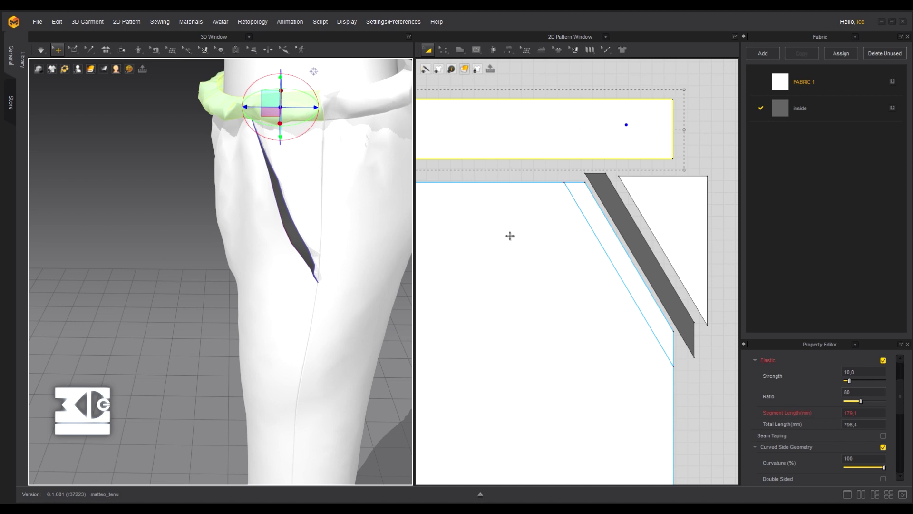
Try to sew the dark strip's free long edge to the left pocket piece's slanted edge and simulate it
left_click(632, 217)
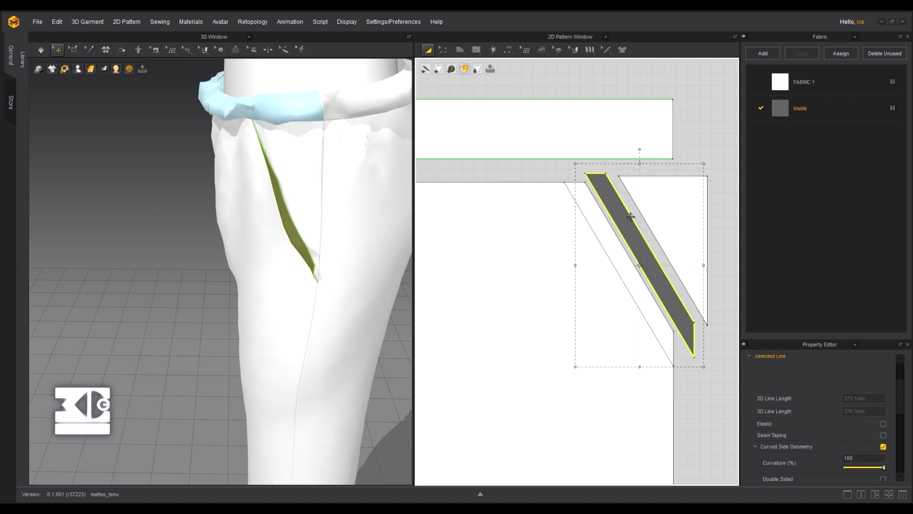
left_click(508, 49)
left_click(639, 209)
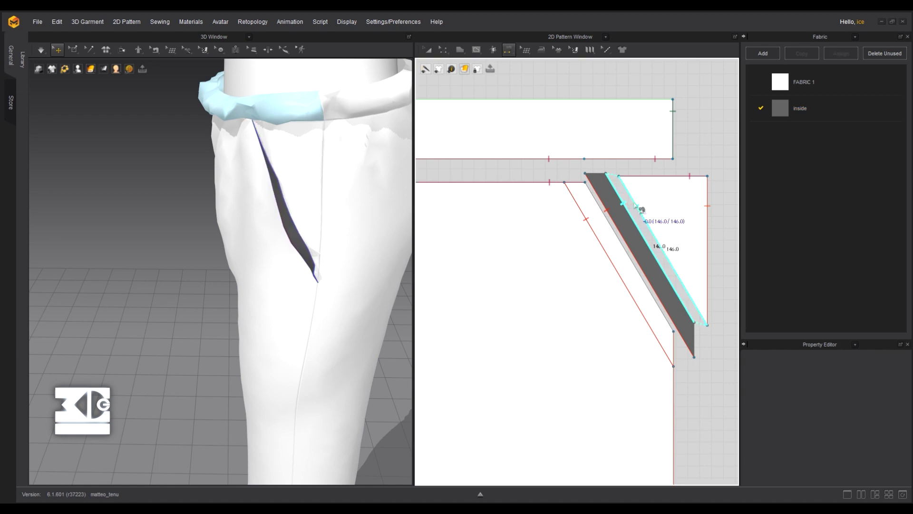
left_click(626, 207)
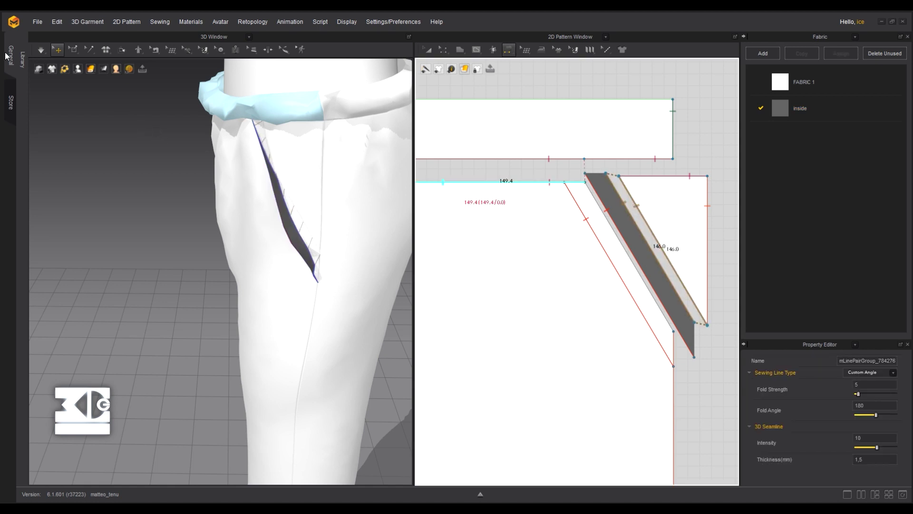
key("space")
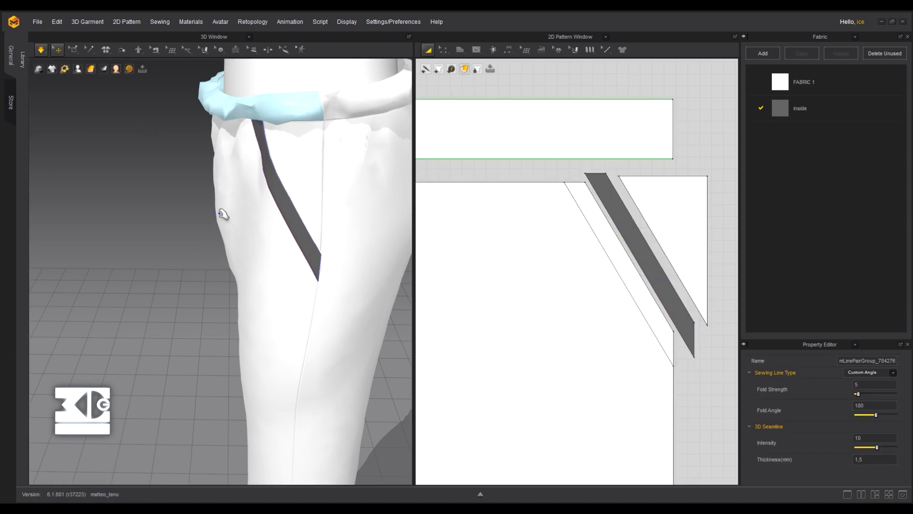
left_click(276, 176)
mouse_move(312, 179)
right_mouse_down()
mouse_move(298, 193)
mouse_move(320, 185)
right_mouse_up()
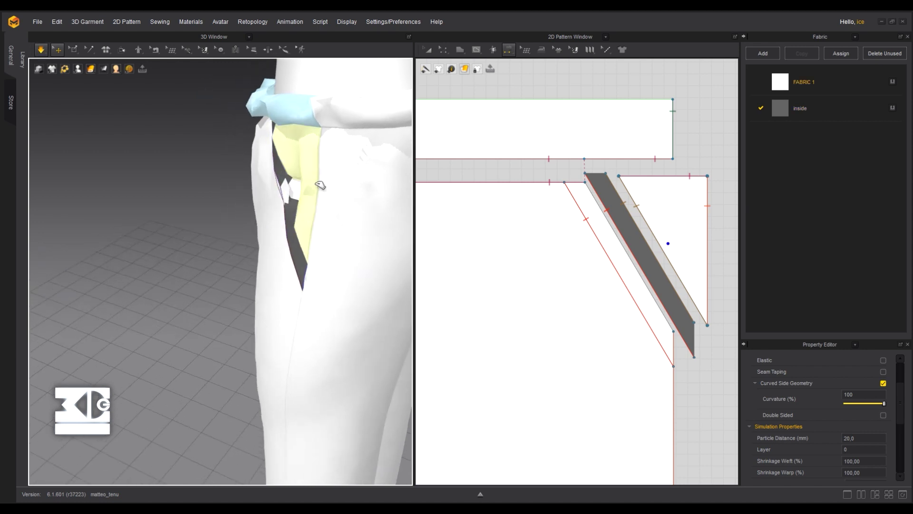
left_click(41, 50)
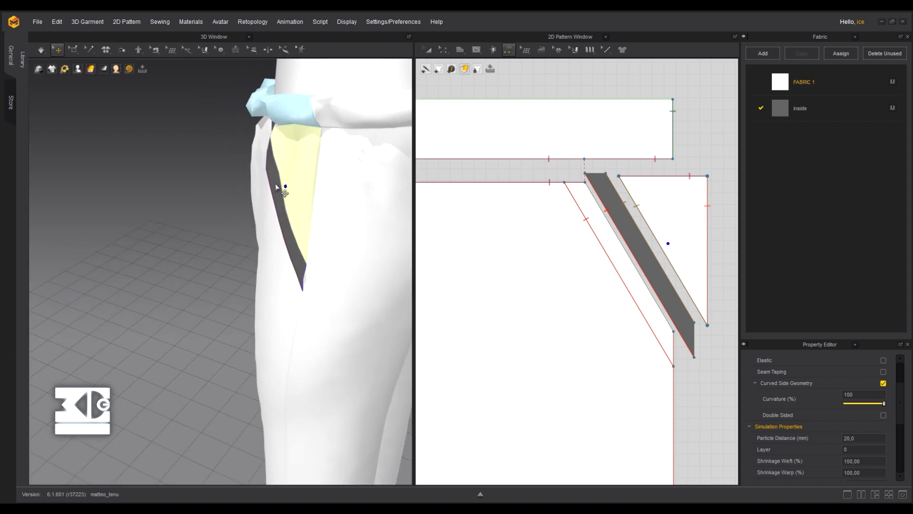
Set the dark strip's simulation layer to 0
left_click(287, 232)
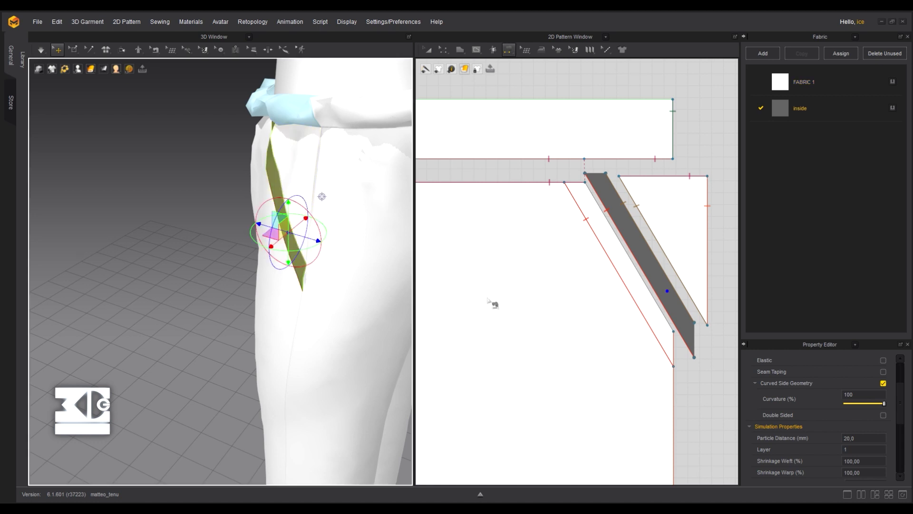
double_click(858, 451)
type("0")
Undo the strip's layer changes, its new pocket seam, the simulation and the waistband freezing
key("ctrl+z")
key("ctrl+z")
key("ctrl+z")
key("ctrl+z")
key("ctrl+z")
key("ctrl+z")
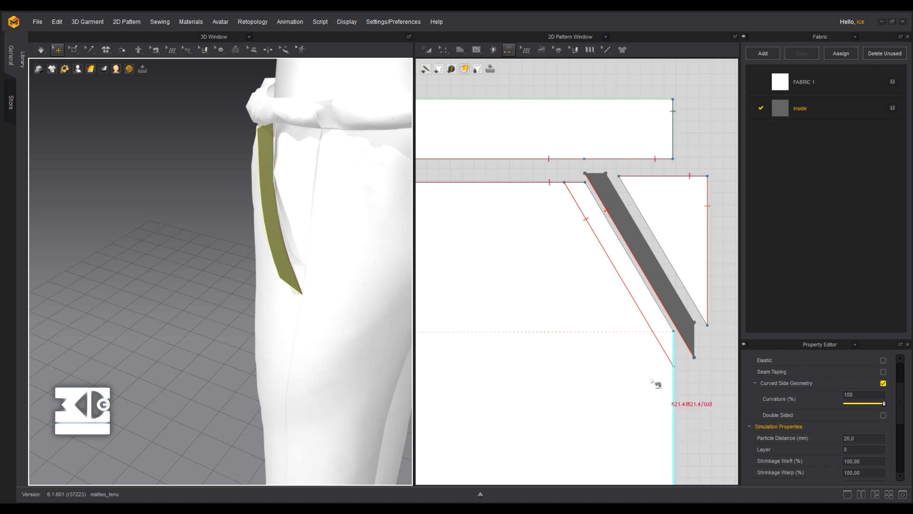
Freeze the front waistband pattern in 3D and set the left front's simulation layer to 1
right_click(268, 105)
left_click(318, 175)
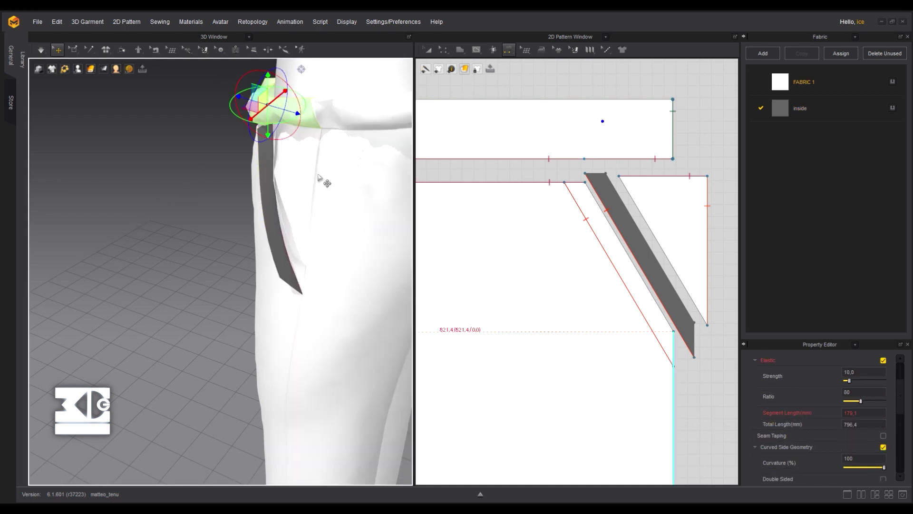
left_click(259, 208)
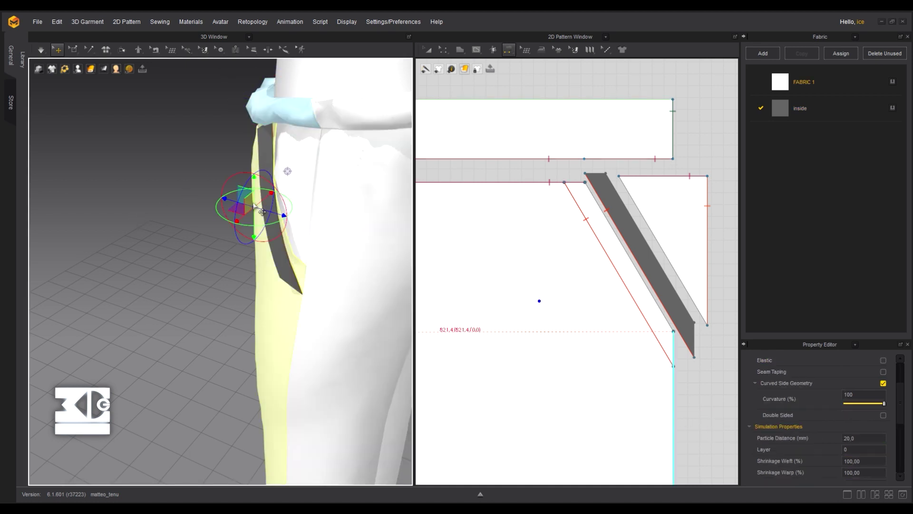
left_click(841, 449)
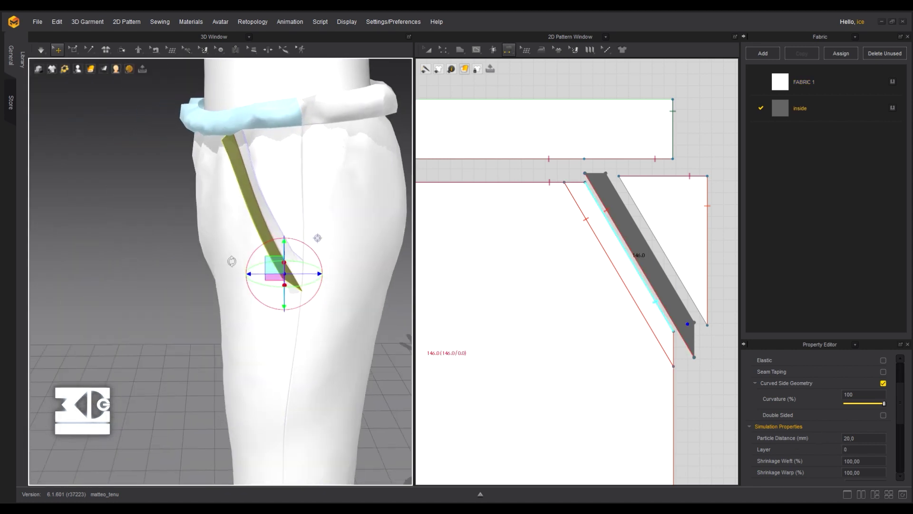
right_click_drag(232, 261, 235, 266)
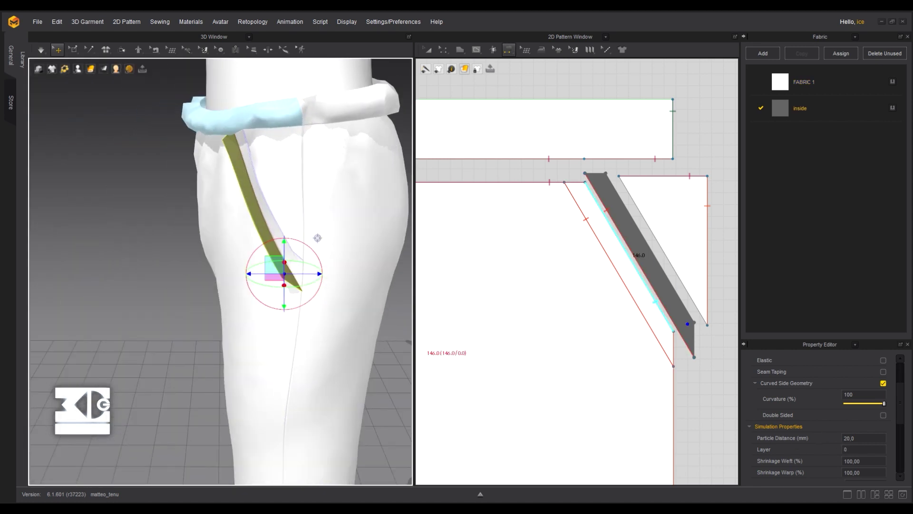
Sew the dark strip's free long edge to the left pocket piece's slanted edge and simulate it behind the left front
left_click(46, 49)
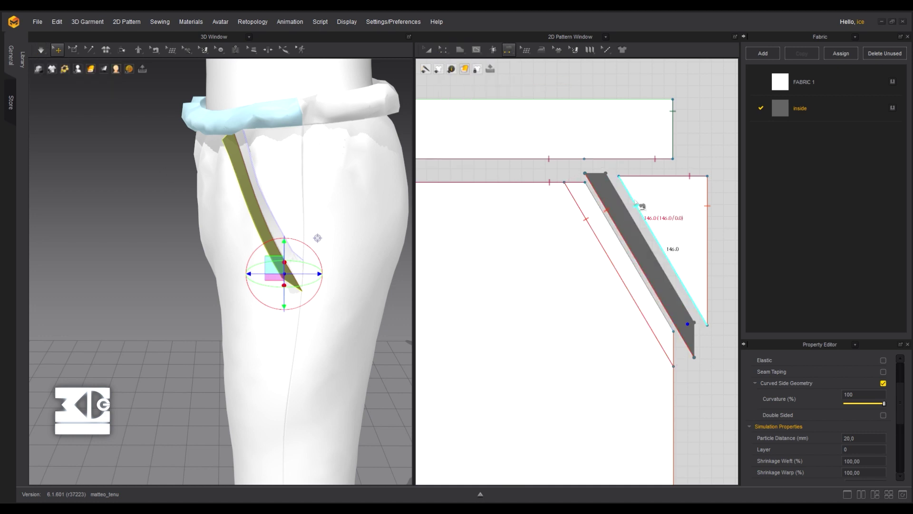
left_click(637, 204)
left_click(41, 50)
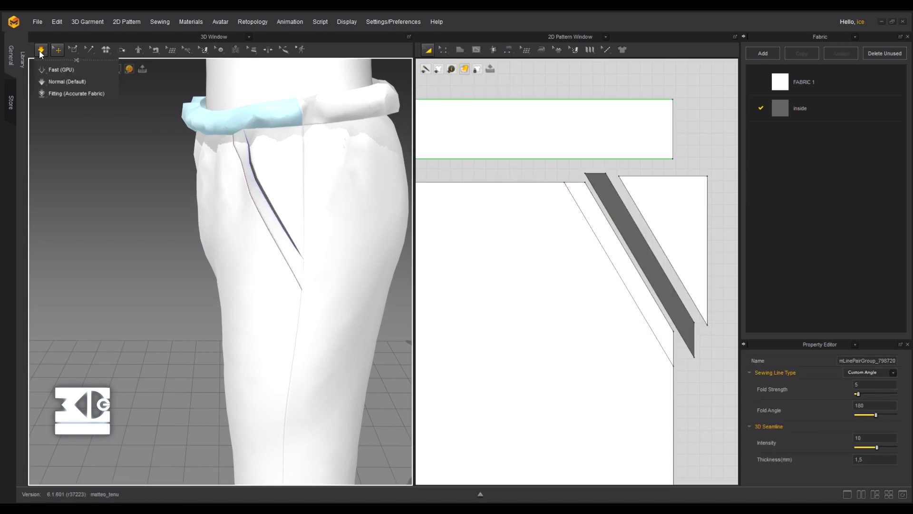
left_click(40, 52)
Simulate again and pull the left front into place along the slanted pocket opening
mouse_move(173, 196)
right_mouse_down()
mouse_move(268, 176)
mouse_move(174, 179)
right_mouse_up()
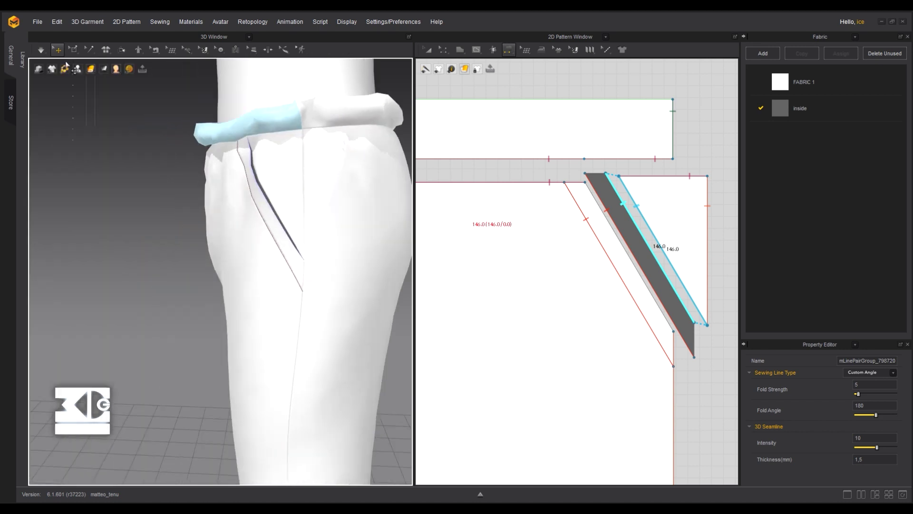
left_click(248, 192)
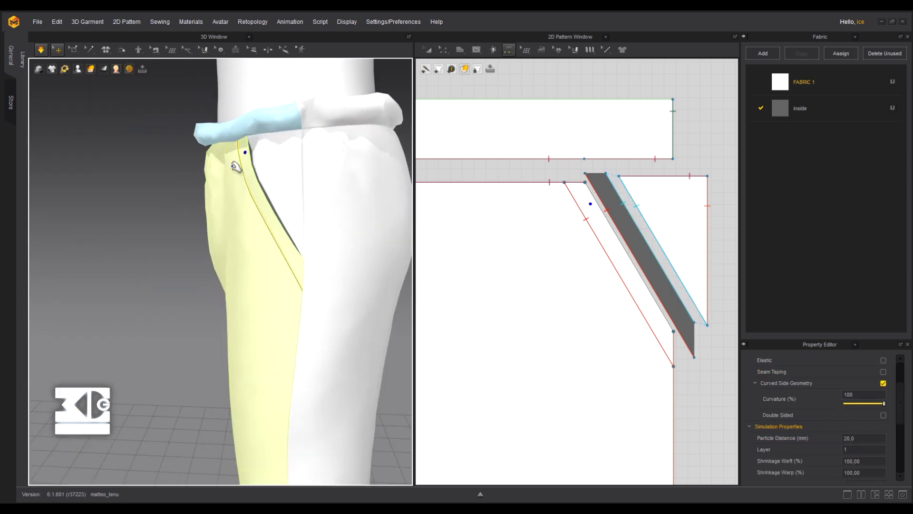
right_click_drag(245, 153, 270, 245)
right_click_drag(180, 227, 280, 225)
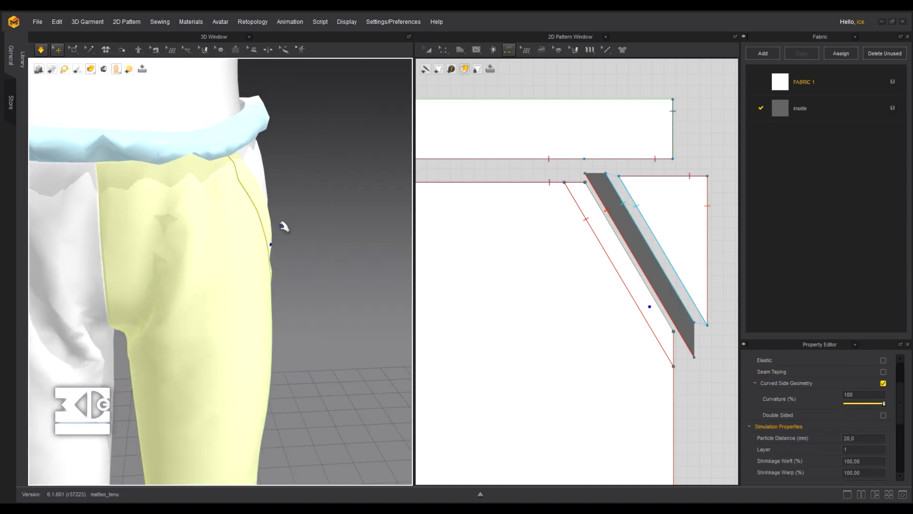
Move the triangular right pocket piece away from the right front's slanted edge in the 2D layout
scroll(383, 247, "down", 3)
scroll(495, 156, "down", 5)
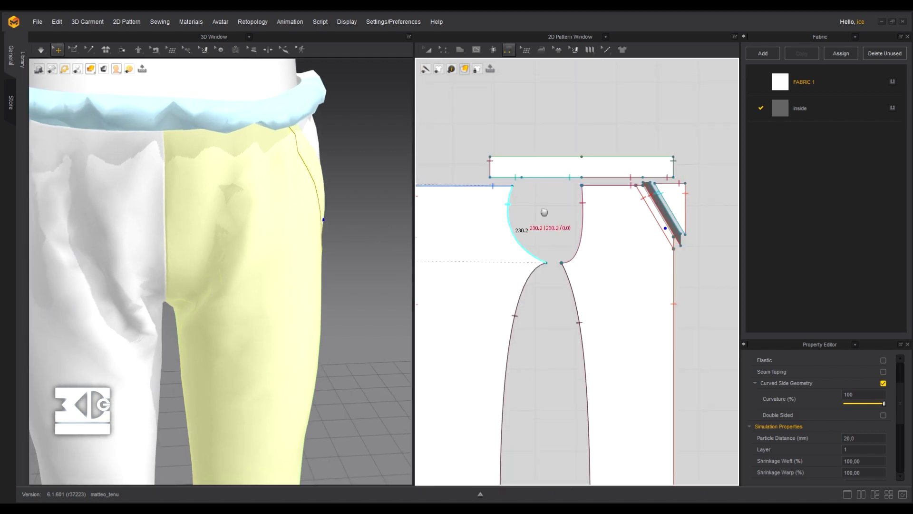
middle_click_drag(492, 153, 633, 160)
mouse_move(464, 139)
middle_mouse_down()
mouse_move(585, 144)
mouse_move(489, 138)
middle_mouse_up()
scroll(645, 144, "up", 4)
scroll(666, 169, "down", 4)
middle_click_drag(677, 170, 710, 163)
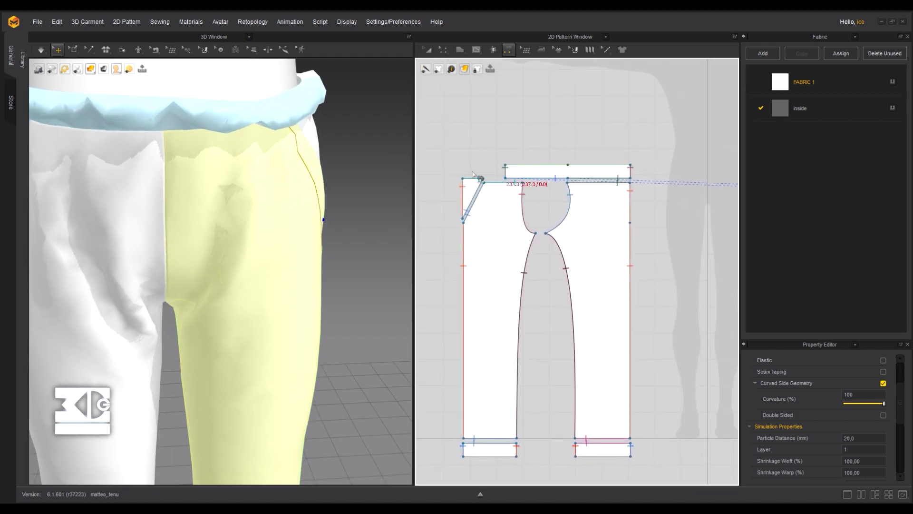
left_click(428, 50)
left_click_drag(471, 191, 458, 190)
Copy the dark strip from the left pocket and paste it mirrored between the right pocket piece and the right front
middle_click_drag(691, 230, 718, 211)
scroll(638, 173, "down", 3)
scroll(624, 169, "up", 8)
left_click(576, 189)
right_click(572, 191)
left_click(585, 227)
scroll(503, 200, "down", 5)
middle_click_drag(421, 200, 614, 205)
scroll(613, 205, "up", 4)
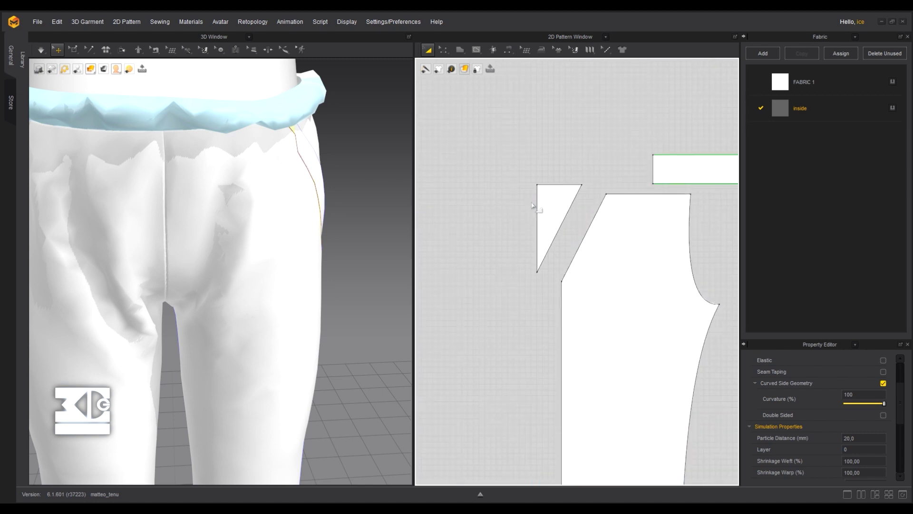
mouse_move(545, 201)
left_mouse_down()
mouse_move(478, 196)
mouse_move(548, 205)
left_mouse_up()
right_click(538, 200)
left_click(557, 215)
left_click(571, 232)
Shift the triangular right pocket piece slightly to leave room for the pasted strip
scroll(569, 204, "up", 4)
right_click_drag(152, 180, 167, 157)
left_click_drag(538, 176, 542, 181)
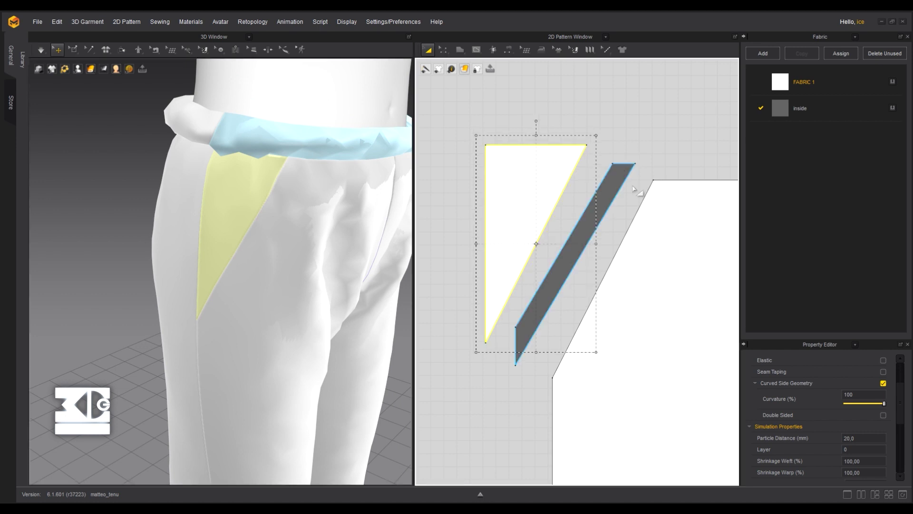
Offset the right front's slanted pocket edge as one extended internal line at a distance of 15 mm
left_click(622, 251)
left_click(444, 49)
left_click(600, 251)
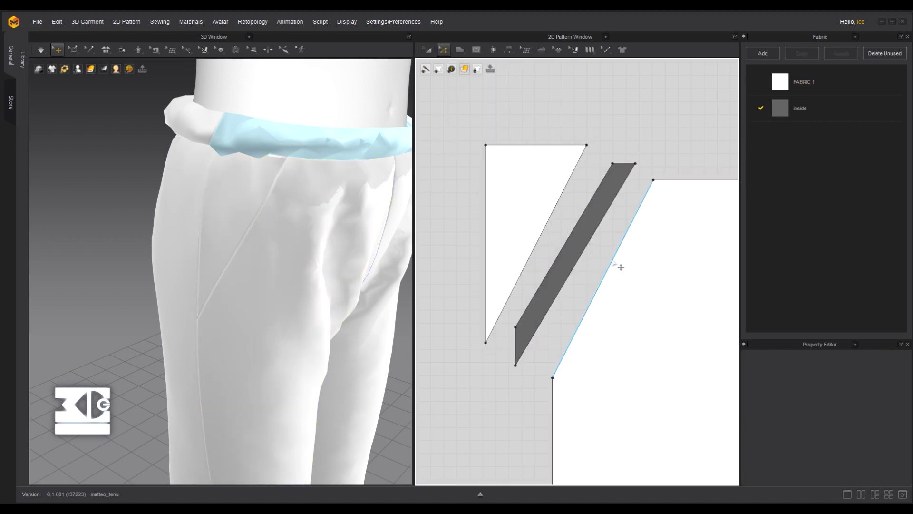
right_click(613, 260)
left_click(650, 337)
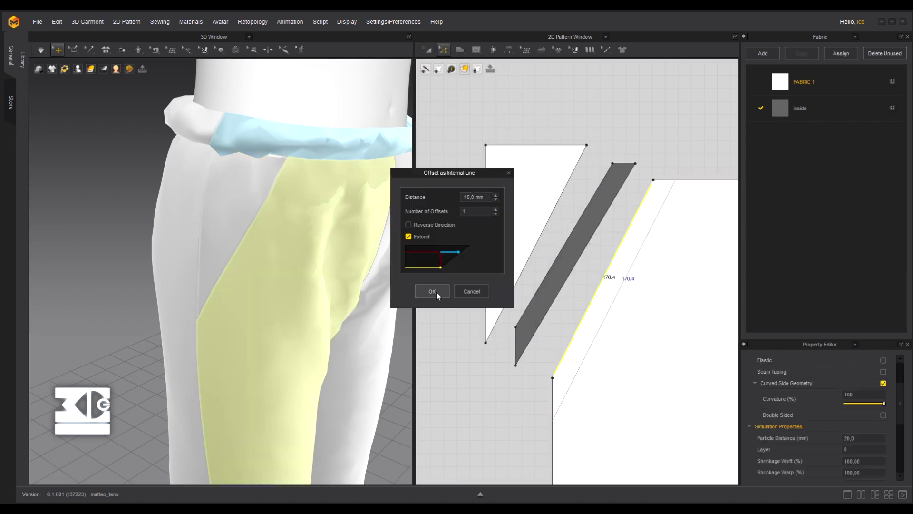
left_click(432, 291)
Delete the seam joining the right pocket piece's slanted edge to the right front
left_click(535, 49)
left_click(520, 68)
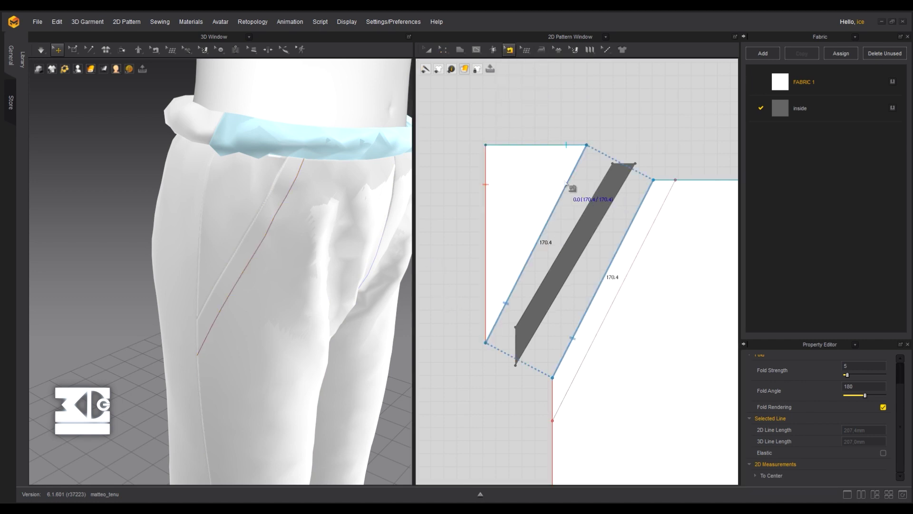
right_click(564, 187)
left_click(575, 211)
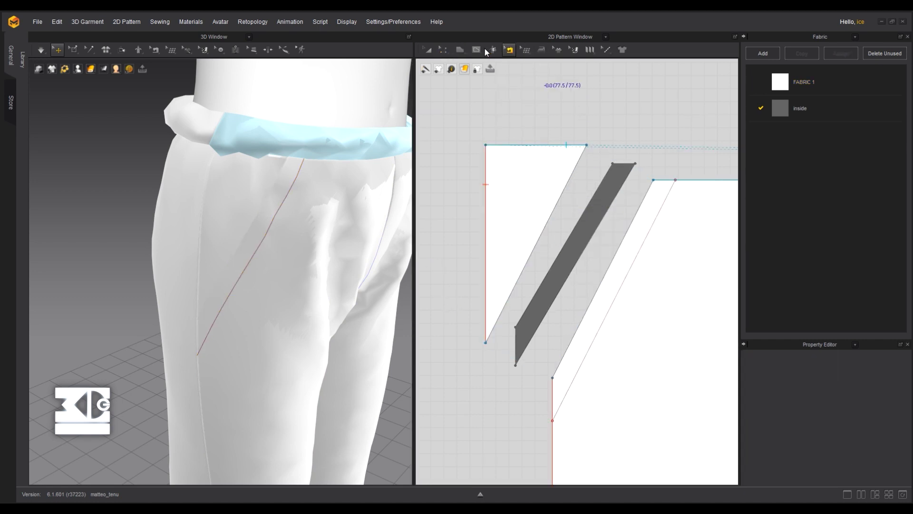
left_click(508, 50)
left_click(514, 81)
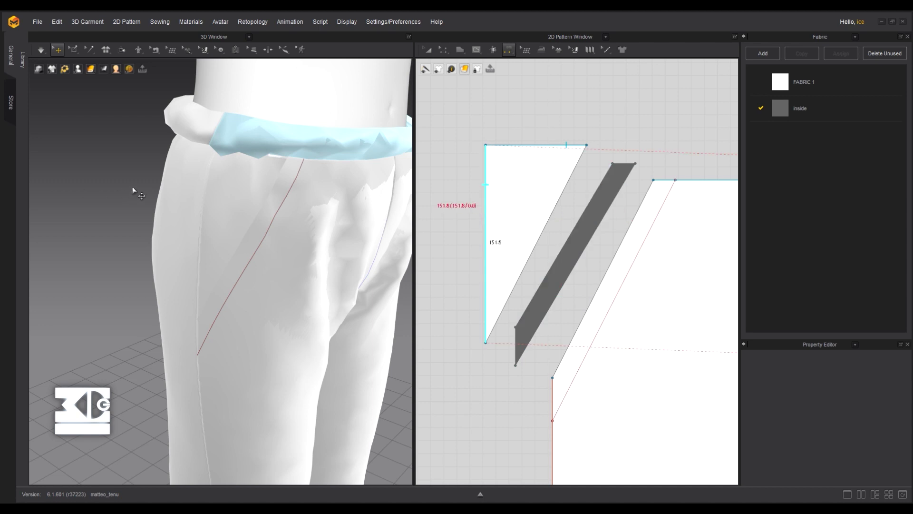
Position the mirrored dark strip in 3D just beside the right hip, next to the right front's pocket opening
scroll(132, 190, "down", 6)
right_click_drag(176, 201, 353, 89)
left_click(428, 50)
scroll(178, 248, "down", 5)
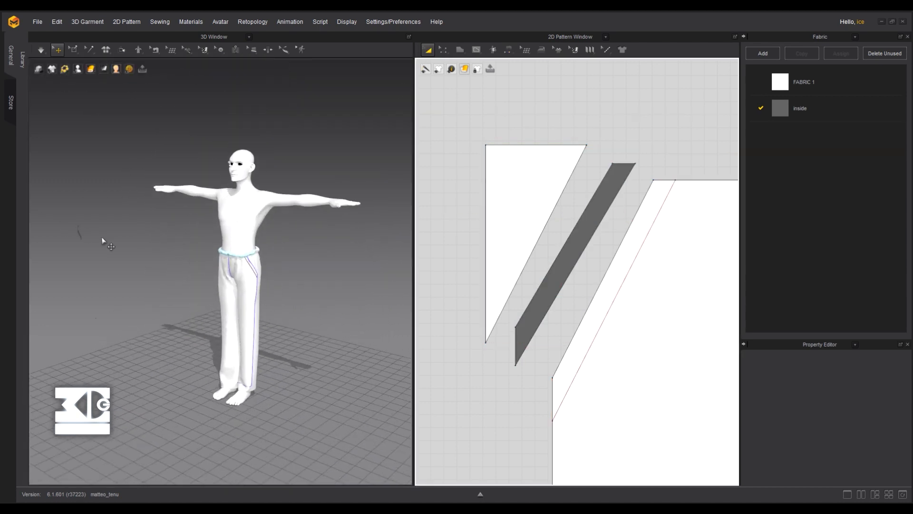
left_click(80, 234)
left_click_drag(97, 238, 214, 259)
scroll(212, 261, "up", 5)
right_click_drag(210, 256, 197, 270)
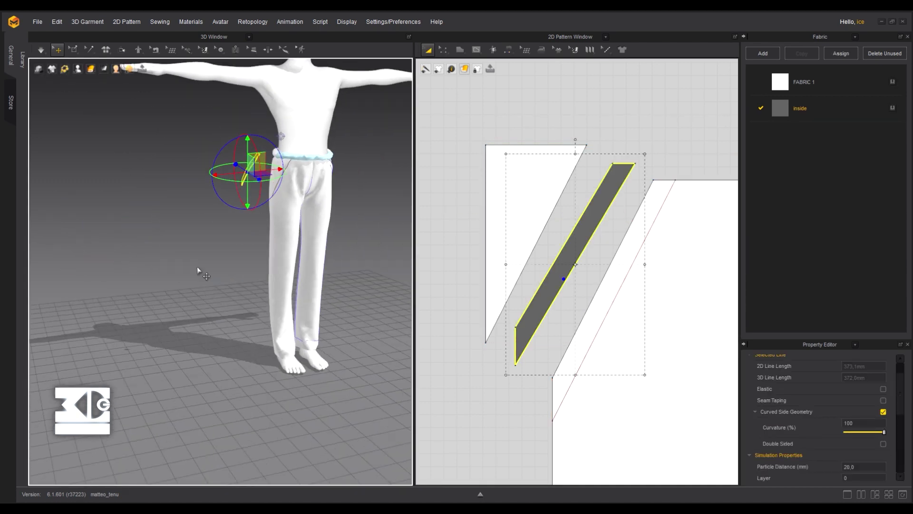
key("f")
right_click_drag(273, 253, 246, 264)
scroll(246, 265, "down", 2)
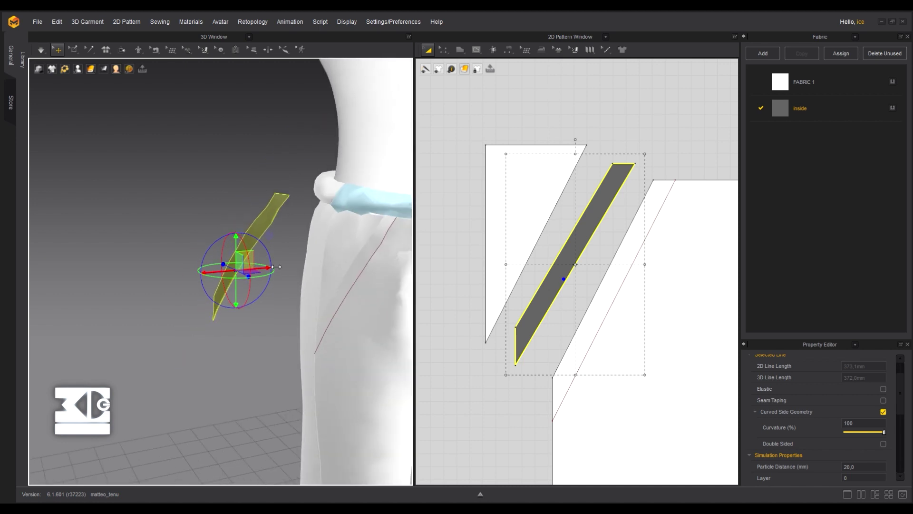
left_click_drag(277, 267, 333, 269)
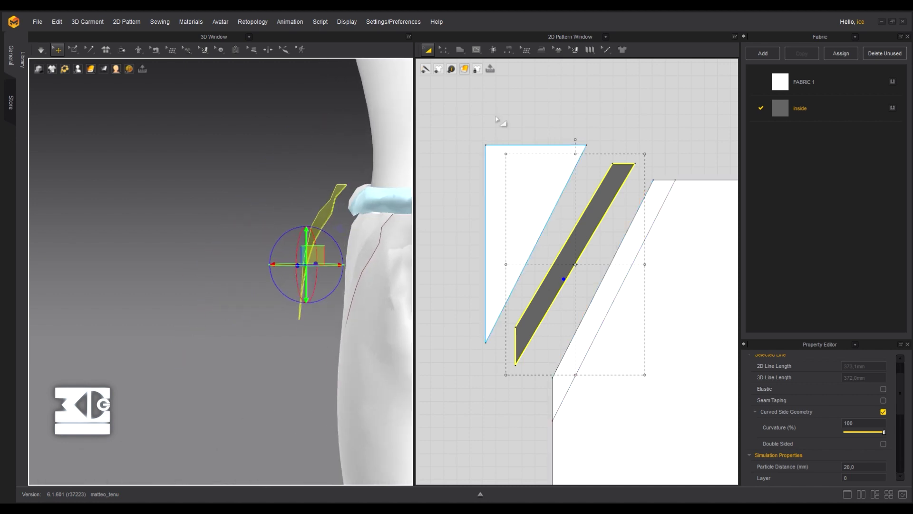
Sew the mirrored strip's inner long edge to the right front's offset internal line and simulate the garment
left_click(508, 49)
left_click(611, 204)
left_click(651, 229)
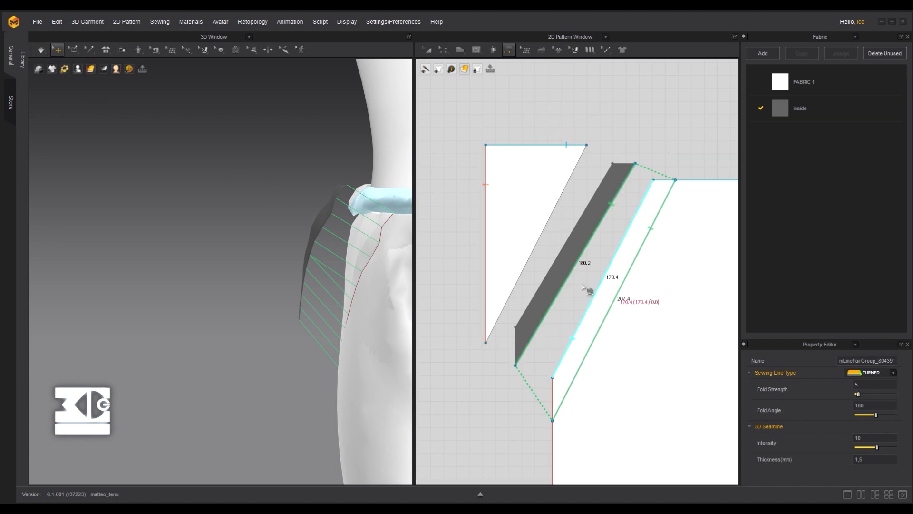
left_click(426, 49)
left_click(677, 333)
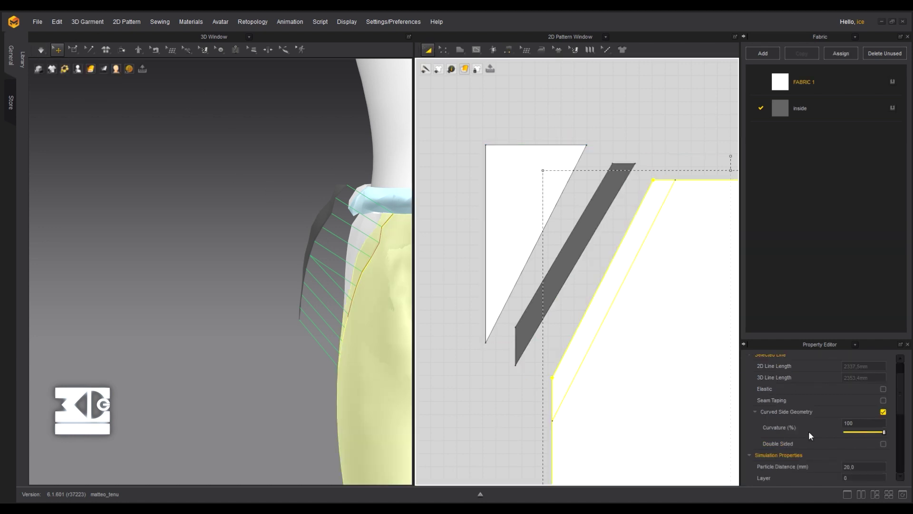
left_click(41, 50)
right_click_drag(247, 228, 572, 230)
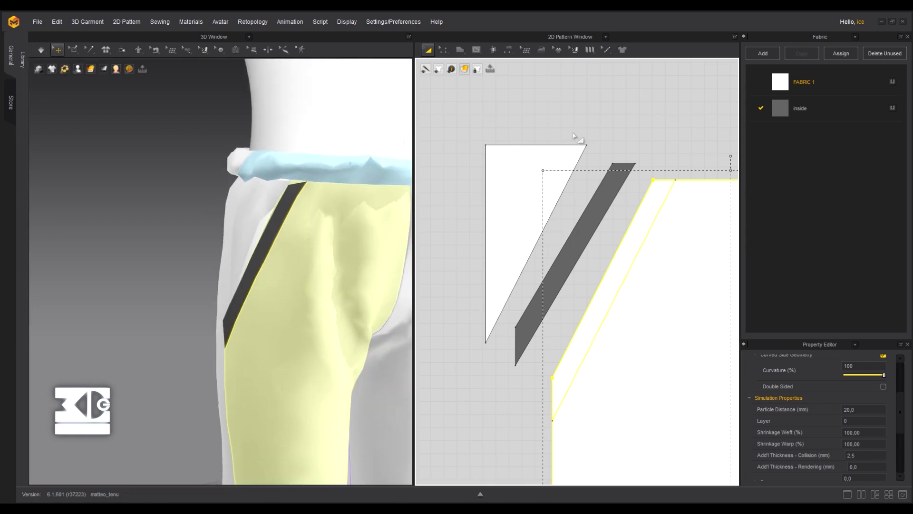
Sew the mirrored strip's free long edge to the right pocket piece's slanted edge
left_click(510, 49)
left_click(596, 191)
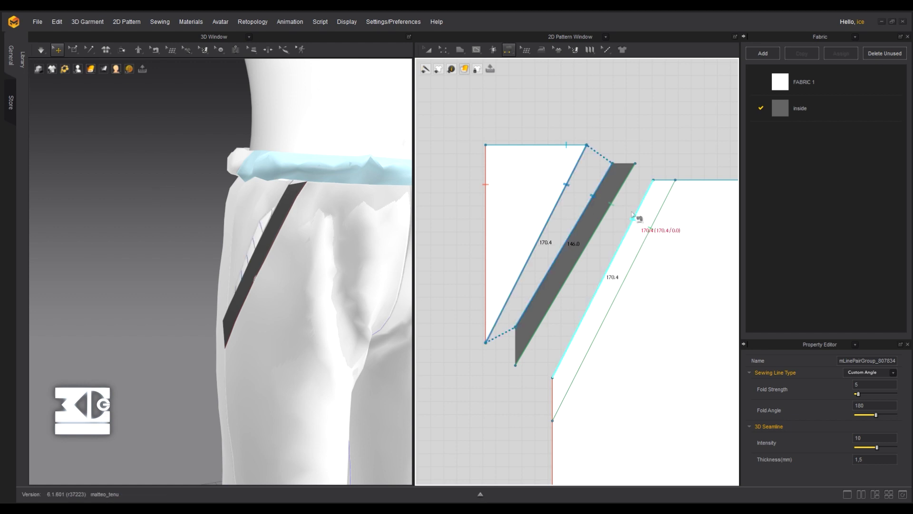
Set the right front piece's layer to 1 and simulate the garment so it settles over the dark strip
left_click(360, 233)
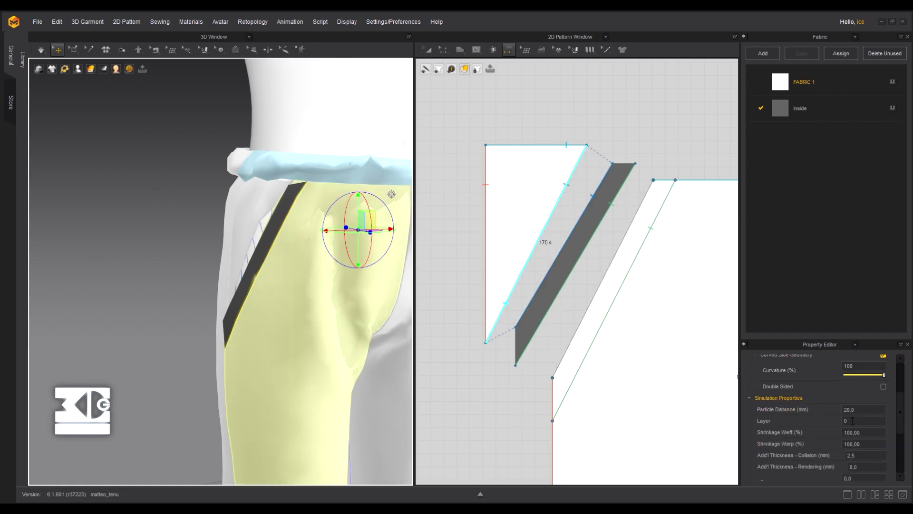
left_click(40, 50)
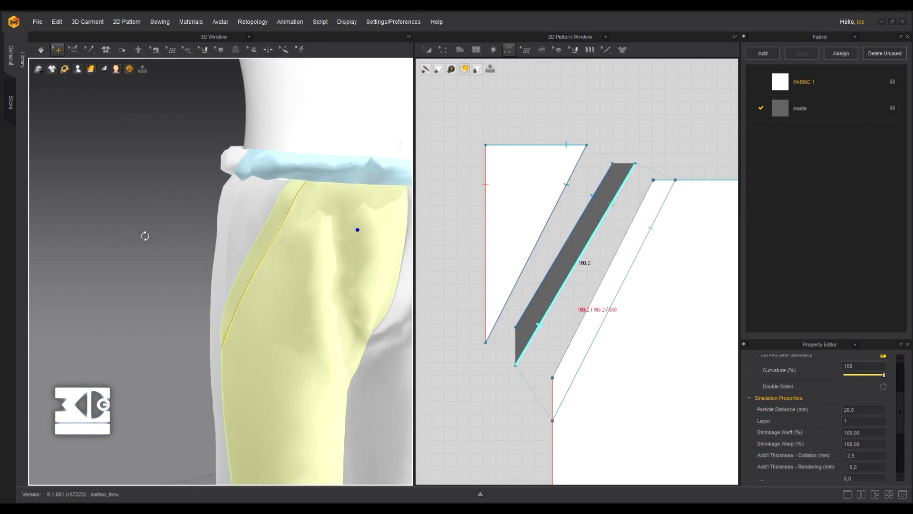
right_click_drag(145, 236, 169, 239)
left_click_drag(328, 250, 336, 252)
left_click(41, 50)
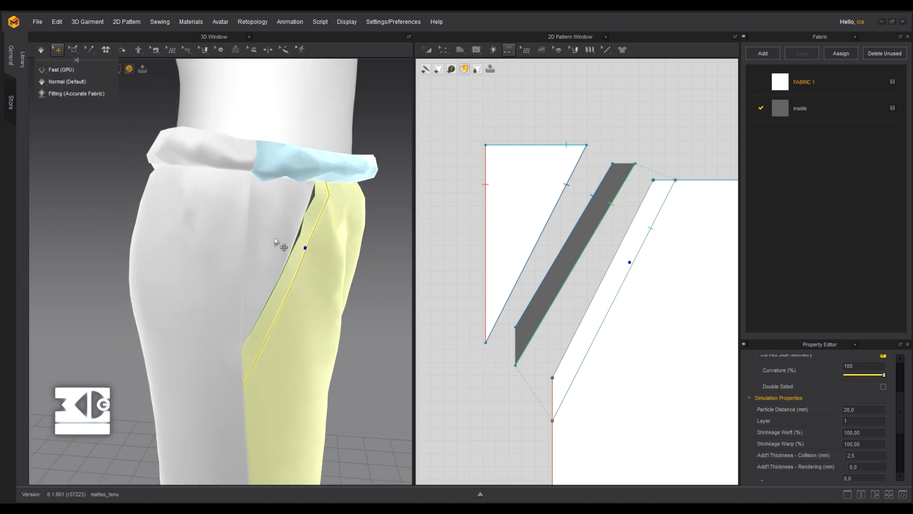
Unfreeze the front waistband and simulate the garment to settle it around the avatar's waist
scroll(285, 247, "down", 4)
right_click_drag(340, 277, 98, 235)
left_click(321, 153)
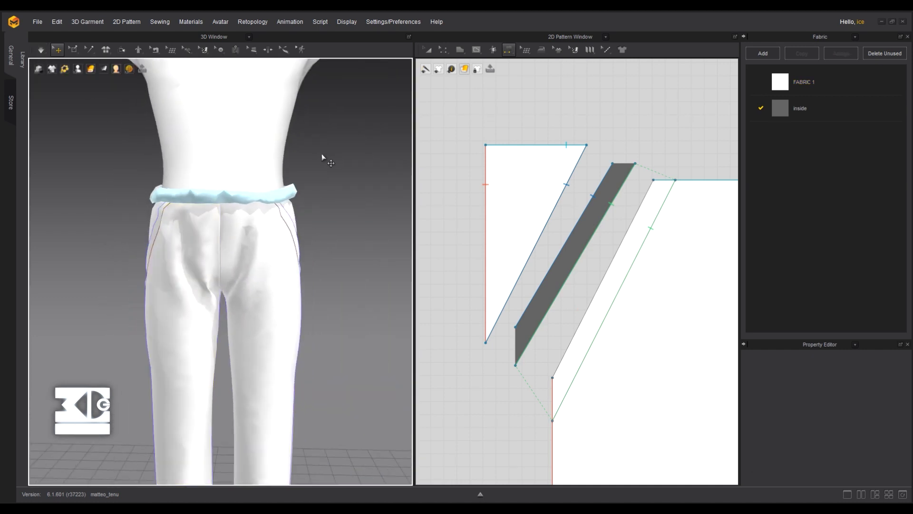
right_click_drag(190, 276, 238, 243)
left_click(278, 233)
right_click(279, 233)
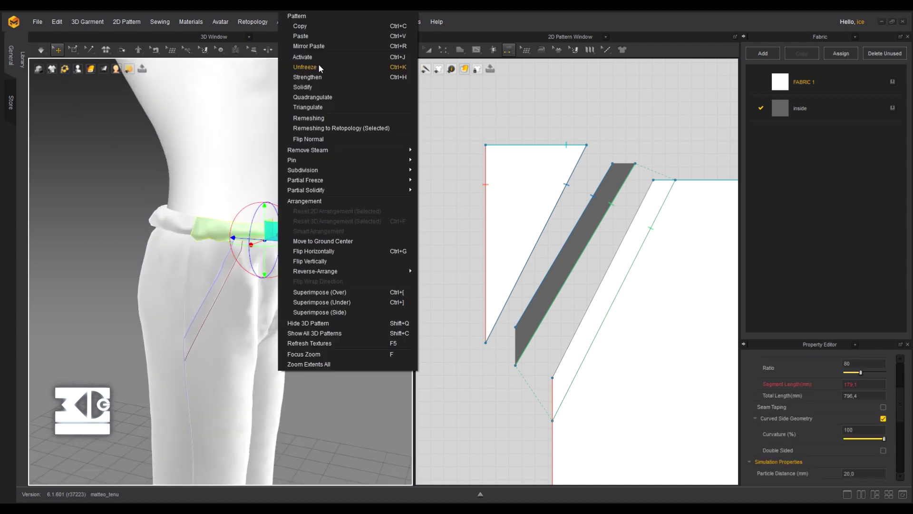
left_click(318, 65)
right_click_drag(338, 193, 142, 157)
middle_click_drag(114, 59, 30, 47)
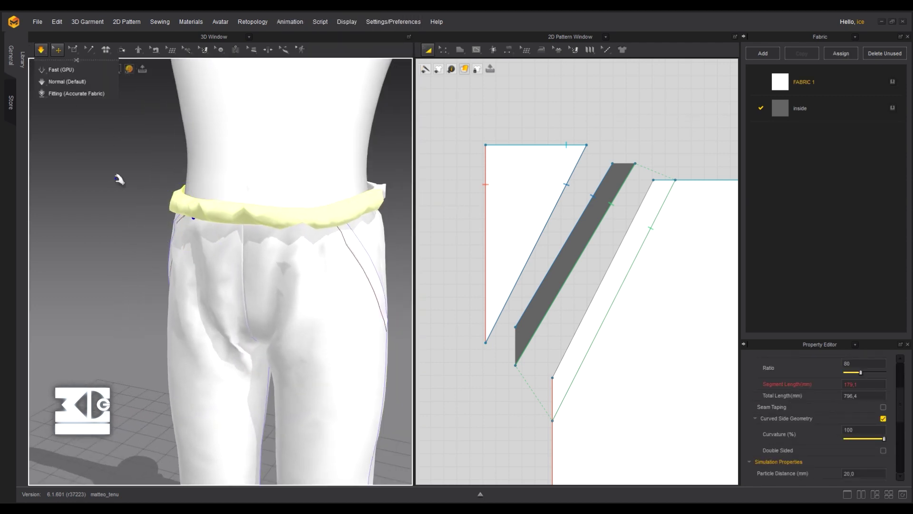
right_click_drag(119, 179, 103, 170)
mouse_move(319, 184)
right_mouse_down()
mouse_move(281, 190)
mouse_move(313, 176)
right_mouse_up()
key("space")
Move the front waistband pattern slightly away from its trouser pieces in the 2D layout
right_click_drag(190, 188, 282, 252)
scroll(458, 152, "down", 4)
middle_click_drag(623, 122, 479, 125)
scroll(665, 289, "down", 2)
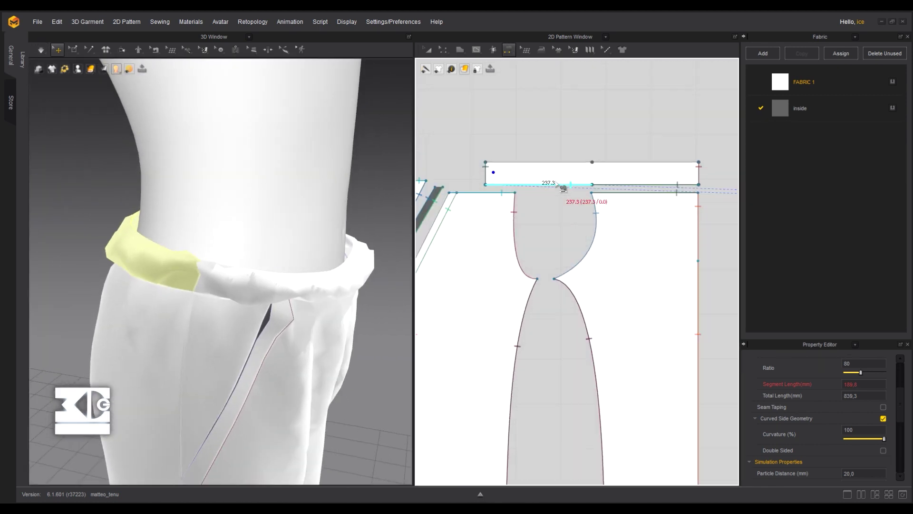
left_click(431, 52)
middle_click_drag(653, 143, 514, 141)
scroll(514, 141, "down", 6)
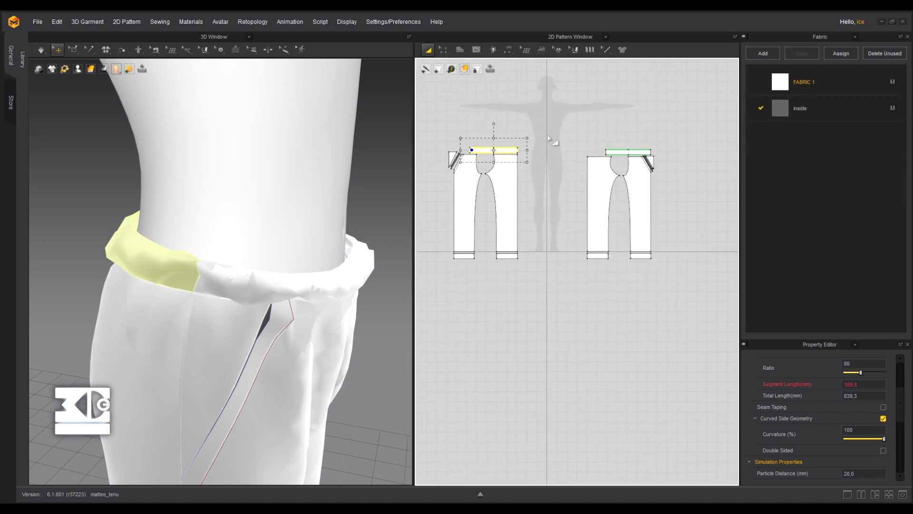
scroll(618, 142, "up", 4)
left_click_drag(597, 152, 610, 157)
Move the whole pattern set with the back waistband closer to the set with the front waistband in 2D
scroll(581, 137, "down", 4)
middle_click_drag(523, 133, 560, 133)
left_click_drag(442, 118, 541, 283)
scroll(575, 212, "up", 5)
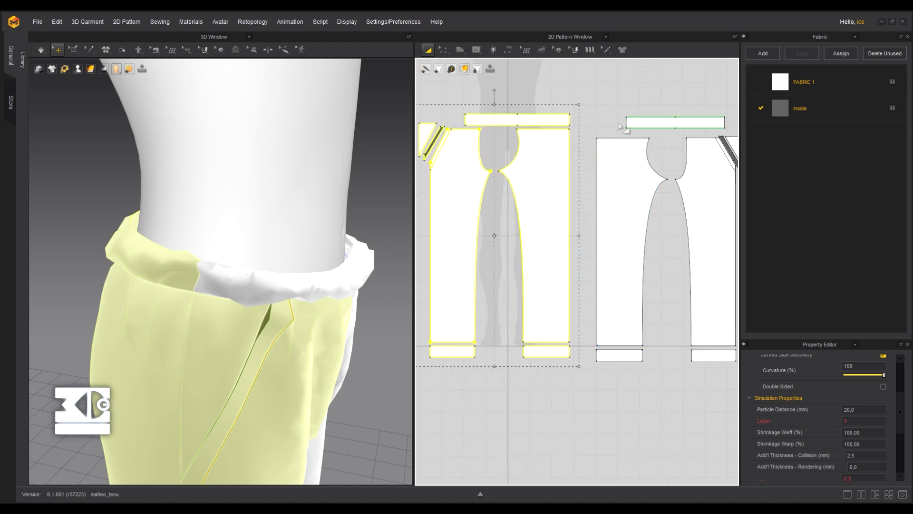
left_click(546, 121)
right_click(460, 151)
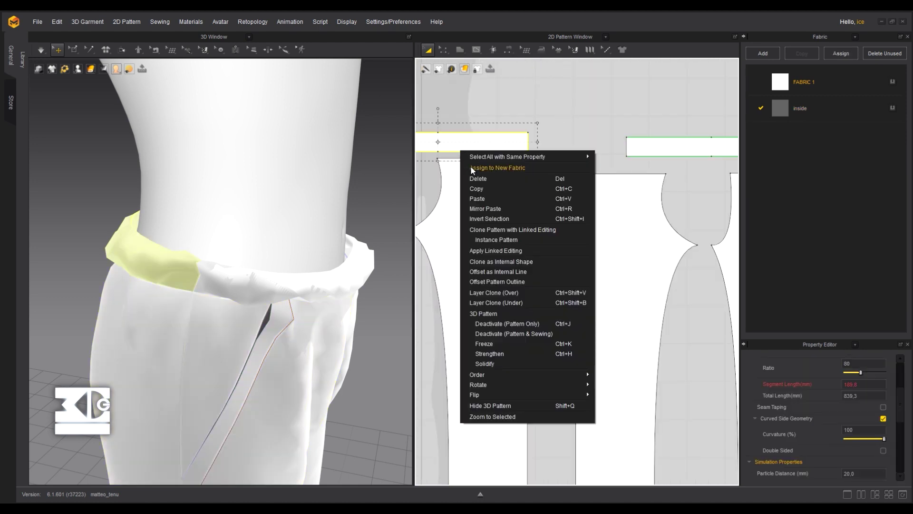
left_click(470, 166)
Delete the midpoints on the back waistband's upper and lower long edges
middle_click_drag(477, 118, 624, 106)
scroll(545, 150, "up", 3)
left_click(443, 50)
left_click(581, 101)
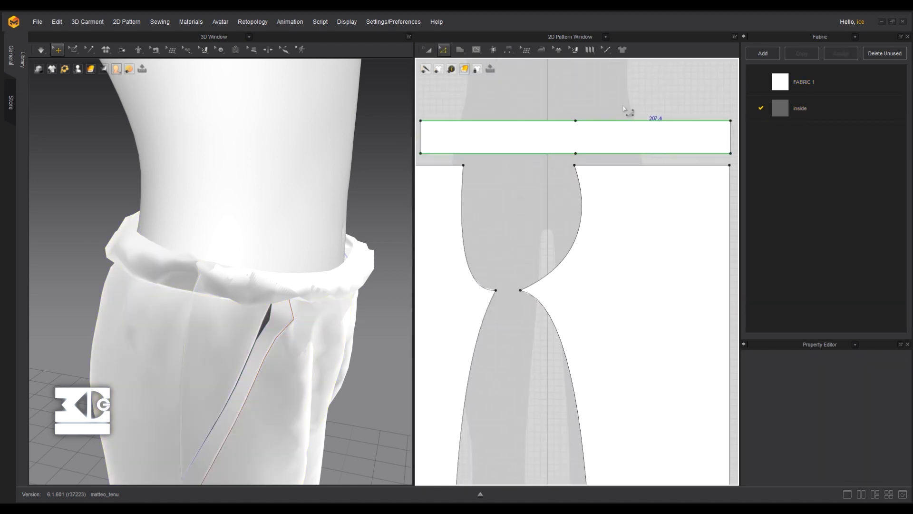
left_click(552, 154)
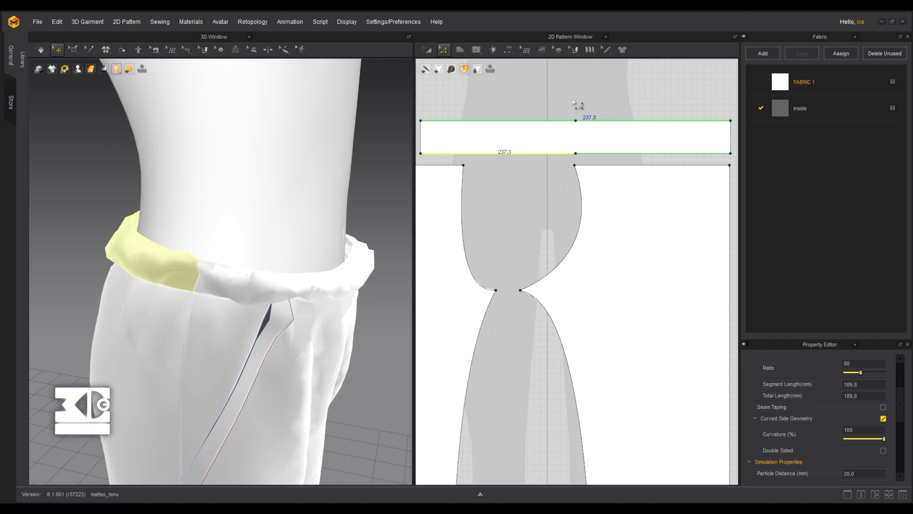
left_click(581, 137)
key("Delete")
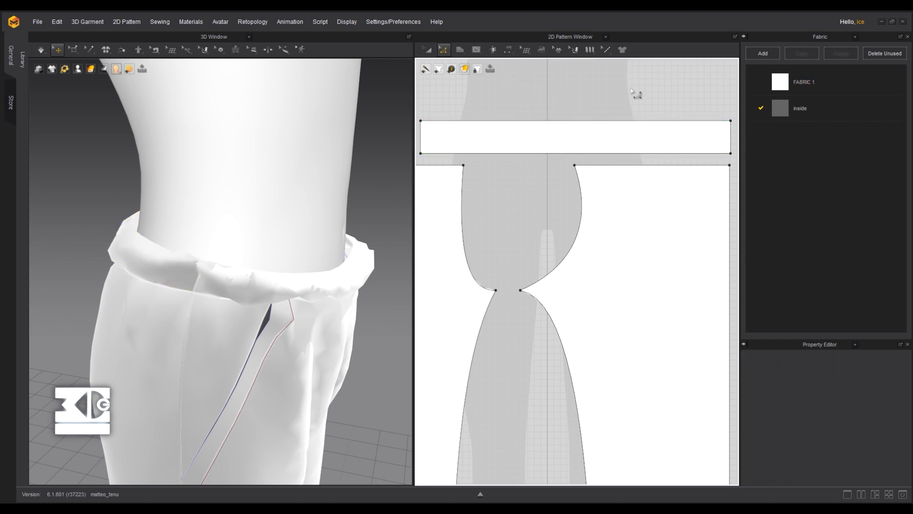
Delete the midpoints on the front waistband's upper and lower long edges
scroll(636, 92, "down", 3)
middle_click_drag(635, 91, 349, 103)
left_click_drag(604, 106, 617, 157)
key("Delete")
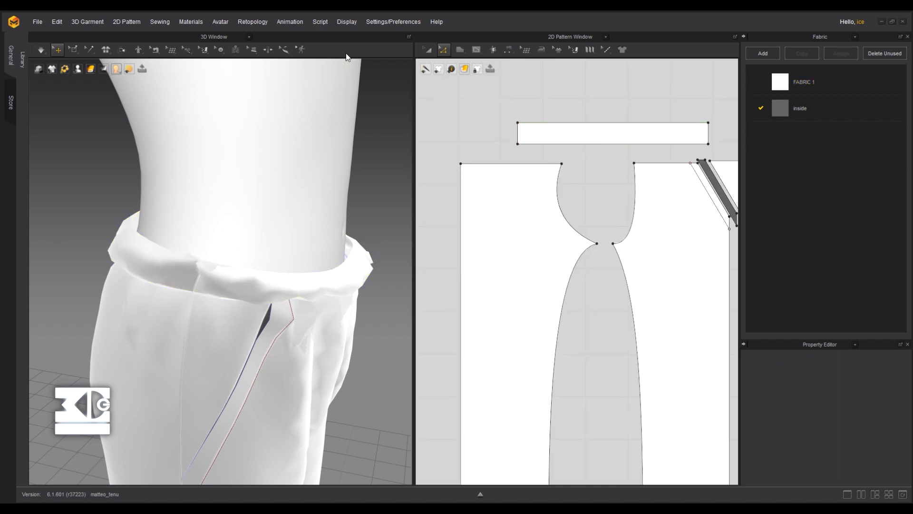
Simulate the garment with the elastic removed from the waistband edges
right_click_drag(376, 165, 208, 129)
left_click(42, 51)
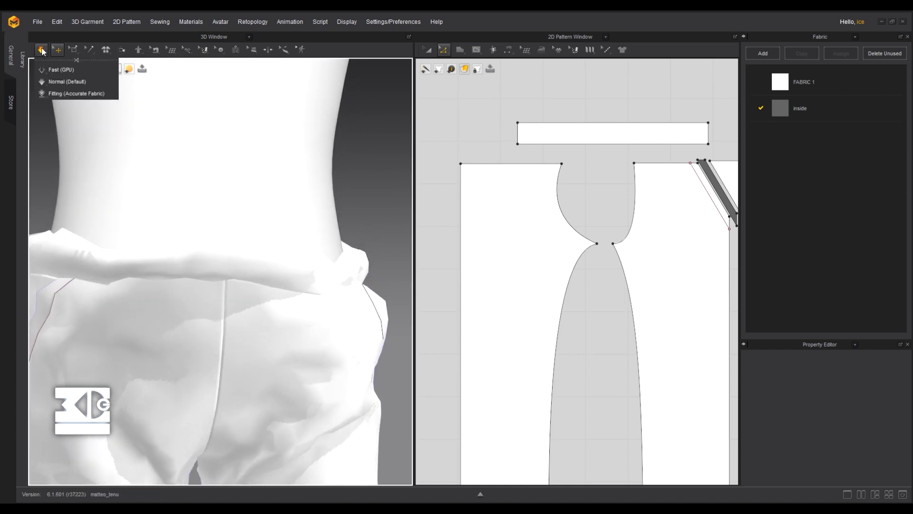
left_click(366, 229)
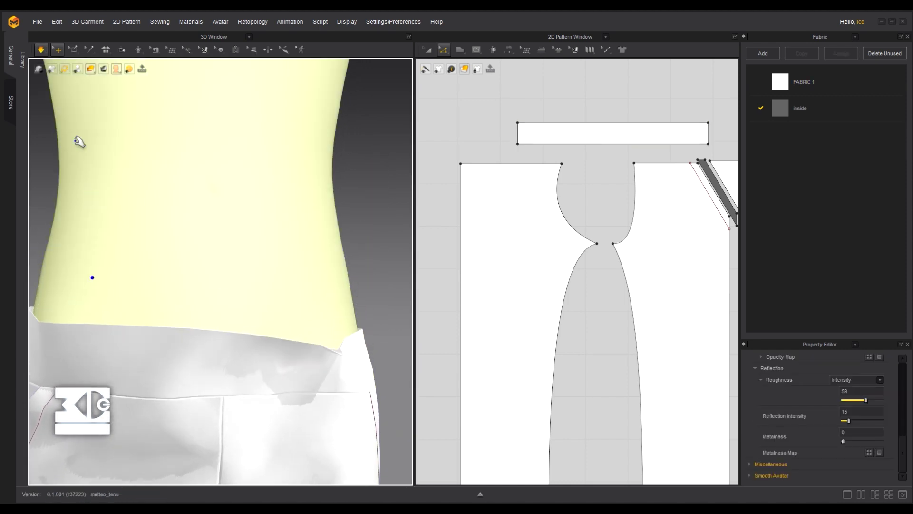
right_click_drag(176, 202, 287, 256)
left_click(286, 251)
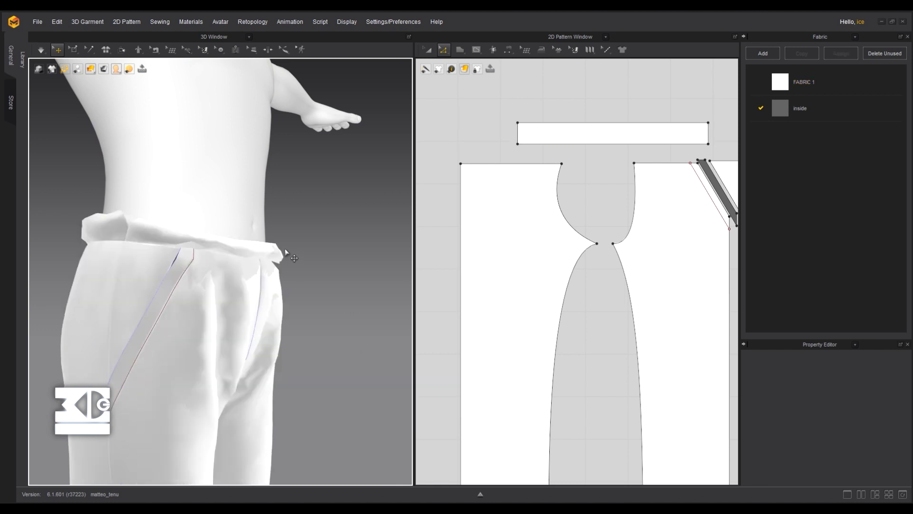
Turn on elastic for both long edges of the front waistband and of the back waistband
scroll(475, 110, "up", 2)
left_click(614, 149)
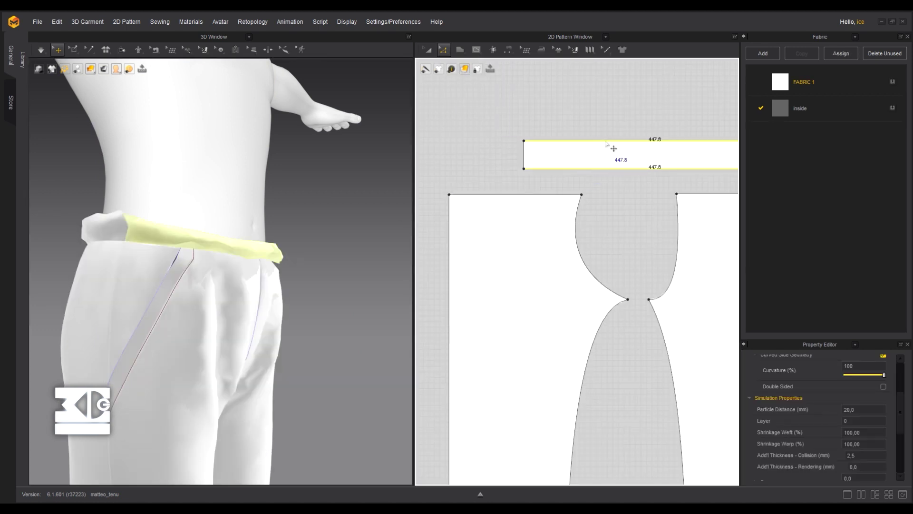
scroll(805, 389, "up", 3)
left_click(883, 418)
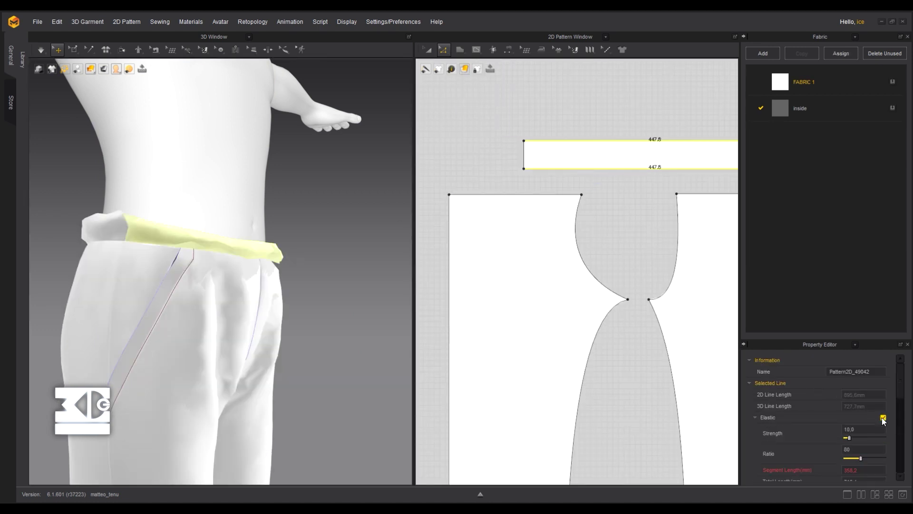
middle_click_drag(495, 156, 647, 157)
scroll(642, 156, "down", 3)
scroll(487, 138, "up", 3)
left_click(577, 175)
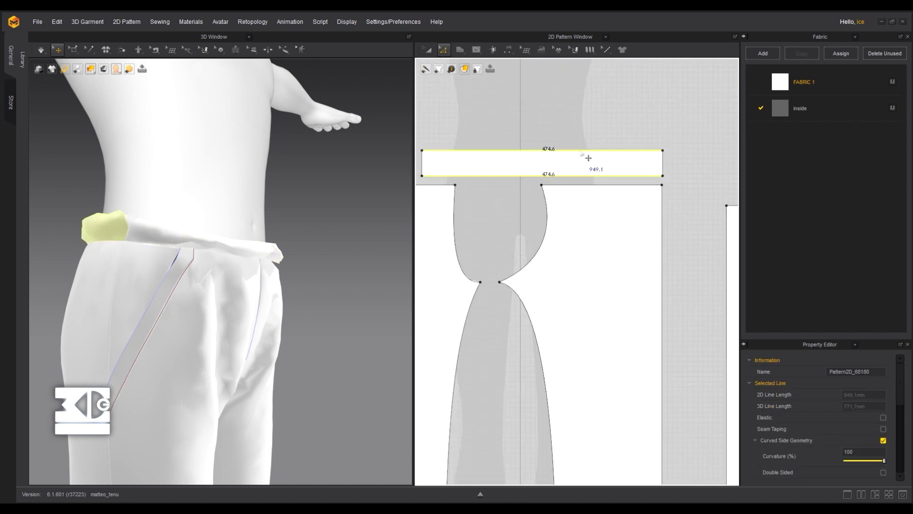
left_click(883, 417)
Simulate the garment and tug the waistband so it gathers evenly around the waist
left_click(41, 50)
left_click_drag(246, 242, 206, 222)
right_click_drag(342, 218, 267, 219)
left_click_drag(193, 259, 196, 269)
key("space")
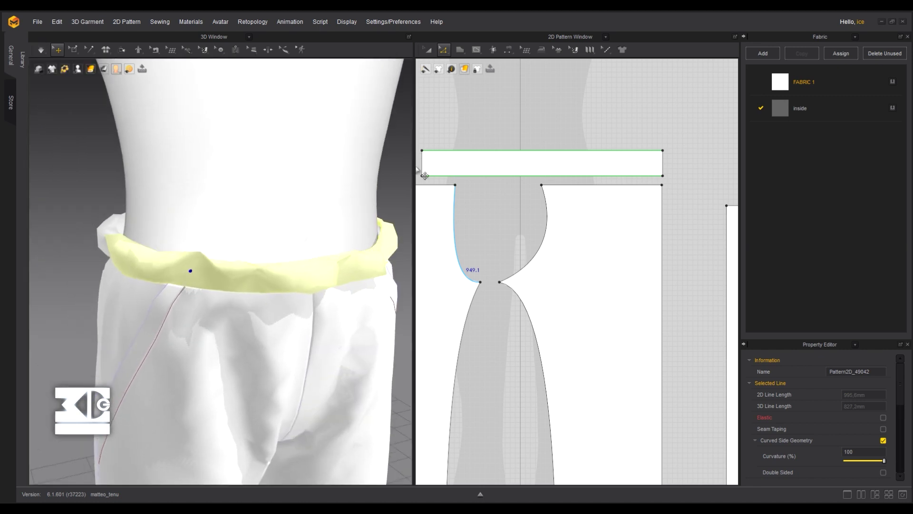
Try to offset the back waistband's lower edge as two internal lines spaced 15 mm apart
right_click(503, 176)
left_click(524, 252)
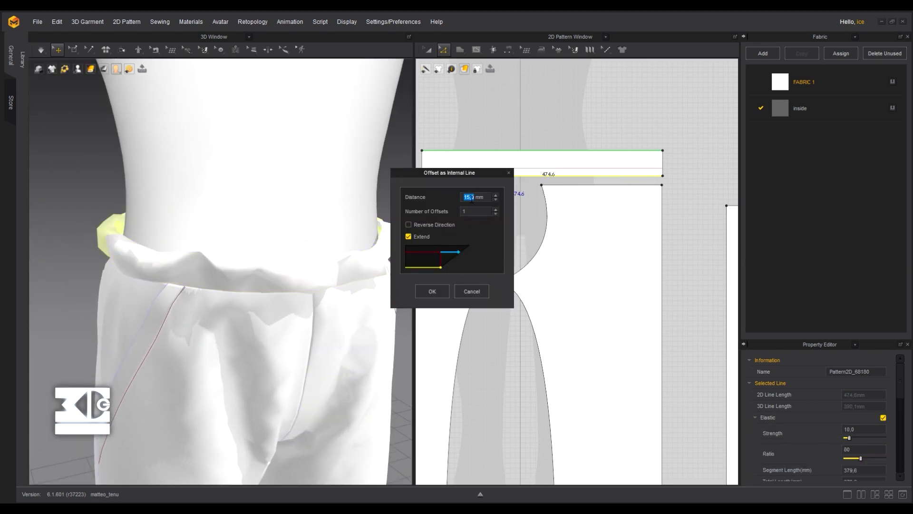
key("Return")
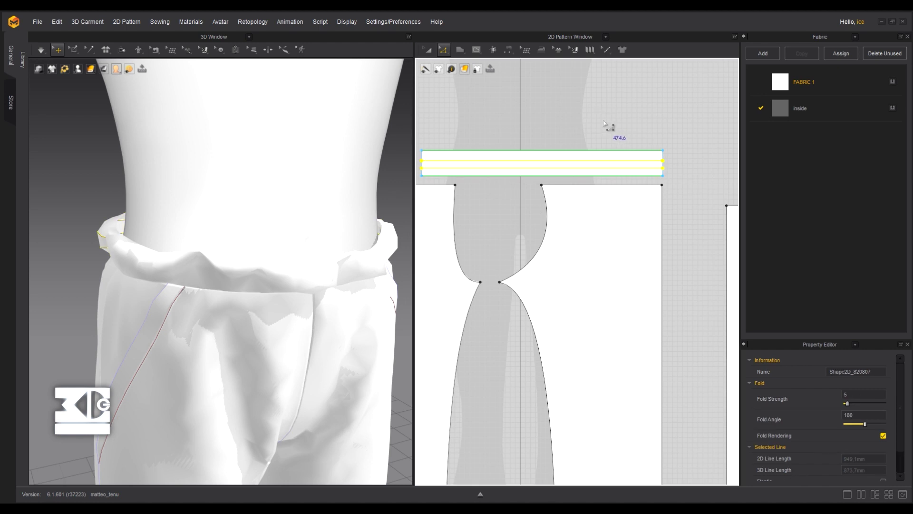
Offset the back waistband's lower edge as two internal lines with a distance of 17 mm
right_click(544, 175)
left_click(581, 253)
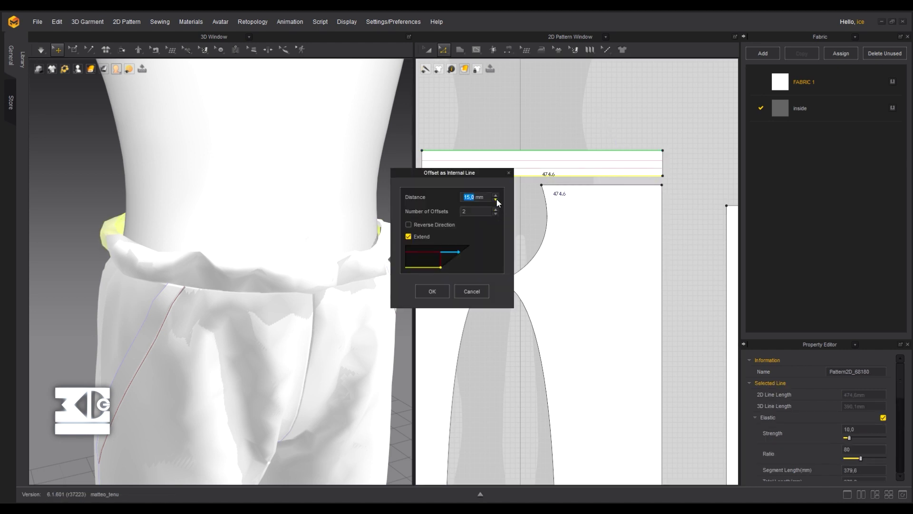
left_click(435, 291)
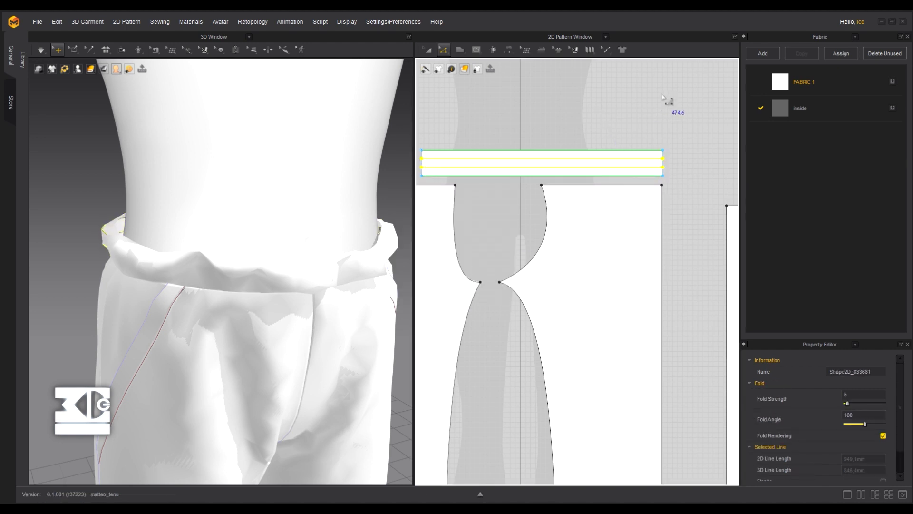
Offset the front waistband's lower edge as two internal lines with a distance of 17 mm
middle_click_drag(666, 100, 620, 97)
scroll(619, 97, "down", 3)
middle_click_drag(685, 131, 573, 144)
scroll(574, 143, "up", 4)
right_click(572, 165)
left_click(592, 242)
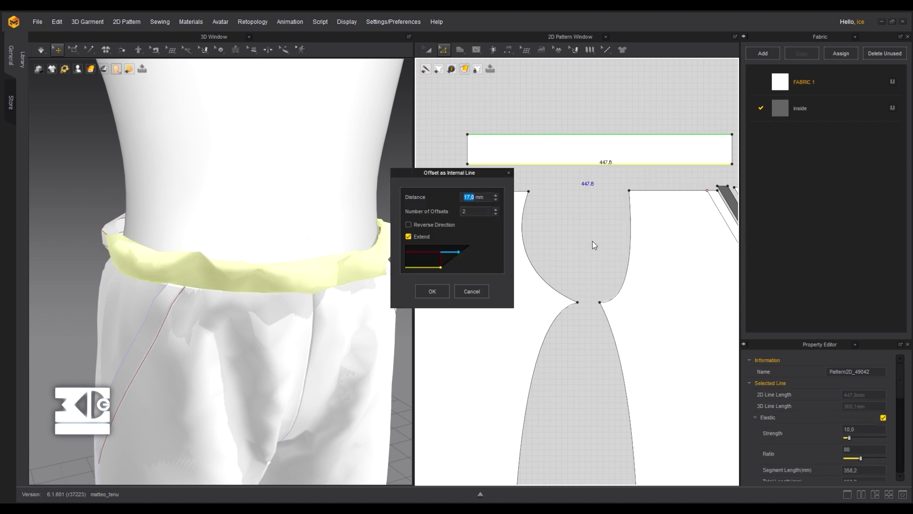
left_click(436, 292)
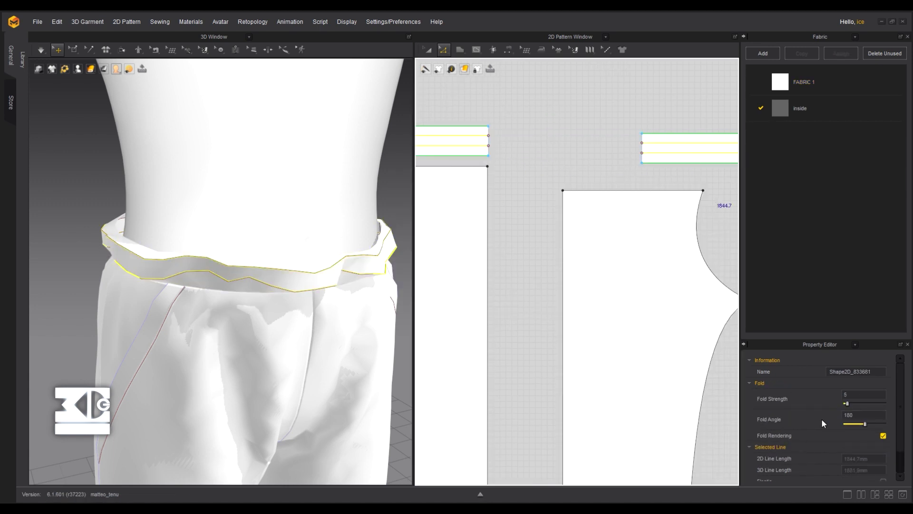
Turn on elastic for the internal lines of both waistbands and simulate the garment
left_click(704, 153)
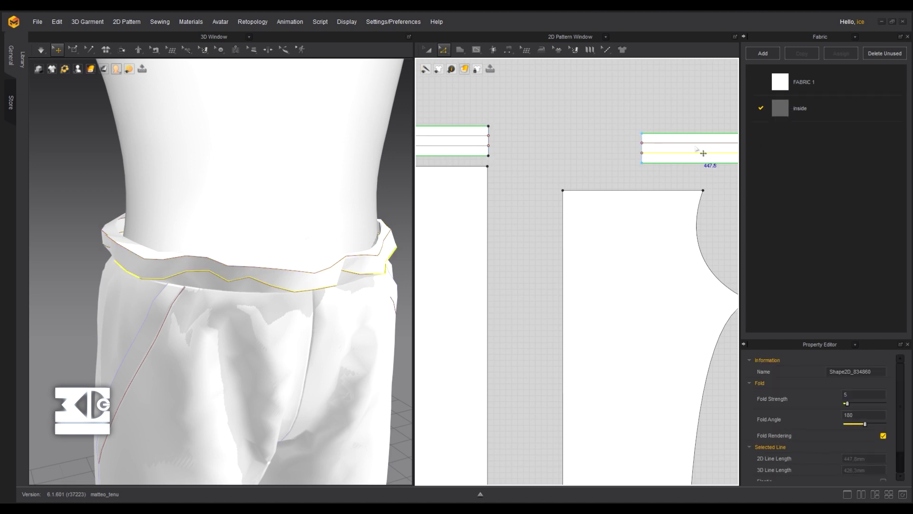
scroll(801, 473, "down", 2)
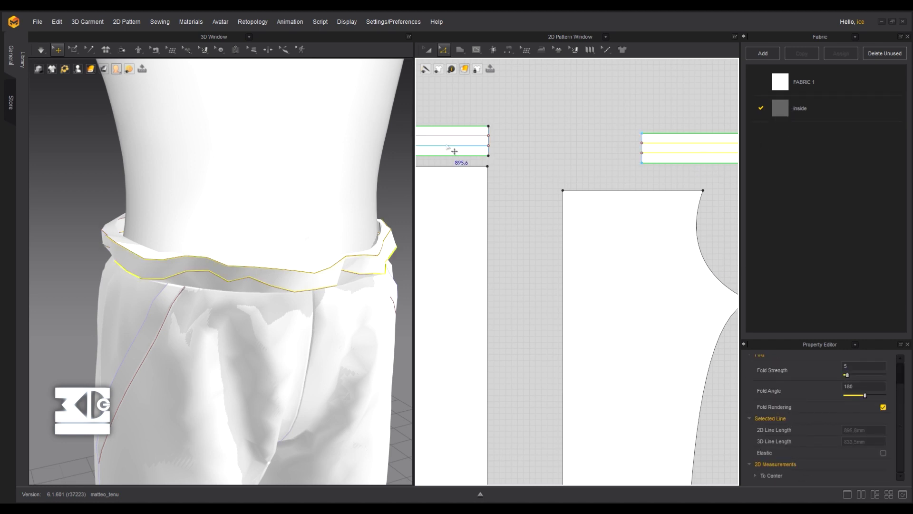
left_click(883, 452)
left_click(41, 49)
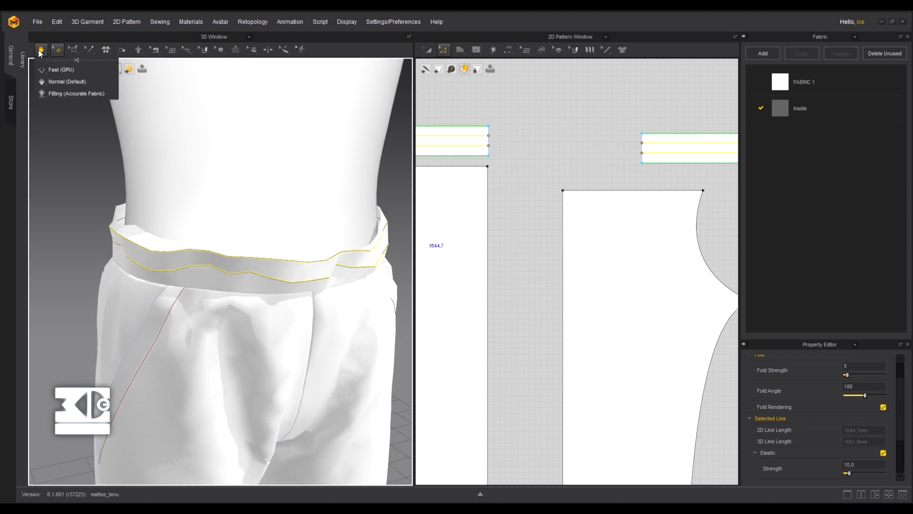
left_click_drag(248, 244, 304, 205)
right_click_drag(305, 209, 351, 261)
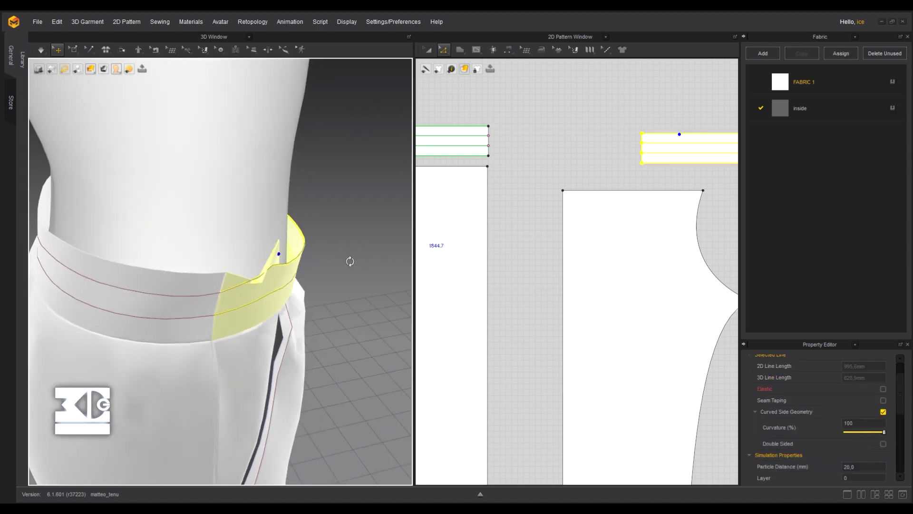
Pull the folded parts of the front waistband's top edge upright around the hips during simulation
left_click(284, 245)
mouse_move(286, 257)
left_mouse_down()
mouse_move(303, 232)
mouse_move(330, 249)
mouse_move(314, 210)
mouse_move(296, 245)
left_mouse_up()
right_click_drag(297, 246, 249, 248)
left_click_drag(281, 247, 328, 265)
right_click_drag(331, 266, 270, 293)
right_click_drag(271, 246, 336, 270)
right_click_drag(285, 246, 262, 337)
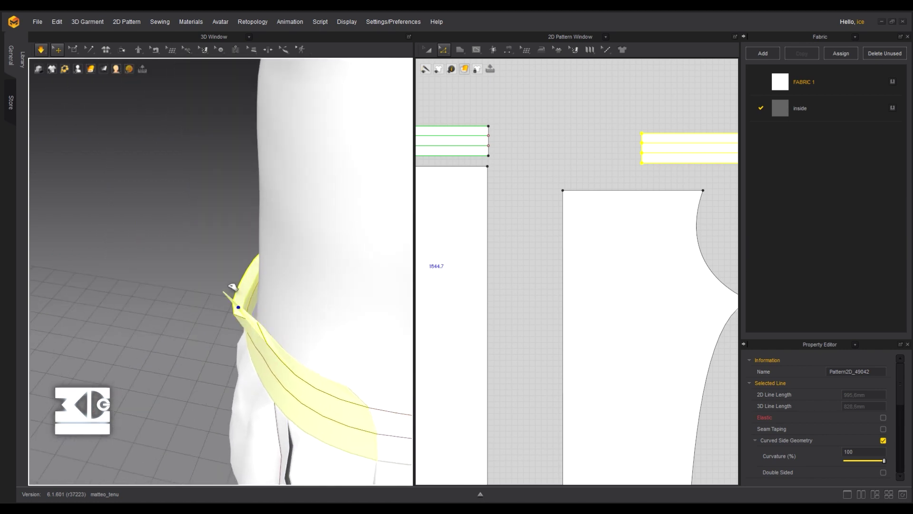
right_click_drag(242, 223, 343, 257)
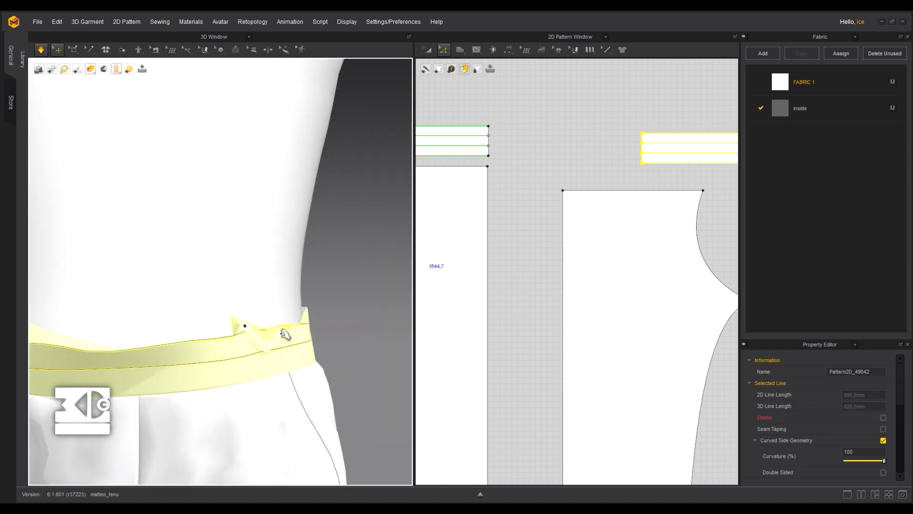
left_click_drag(285, 332, 284, 308)
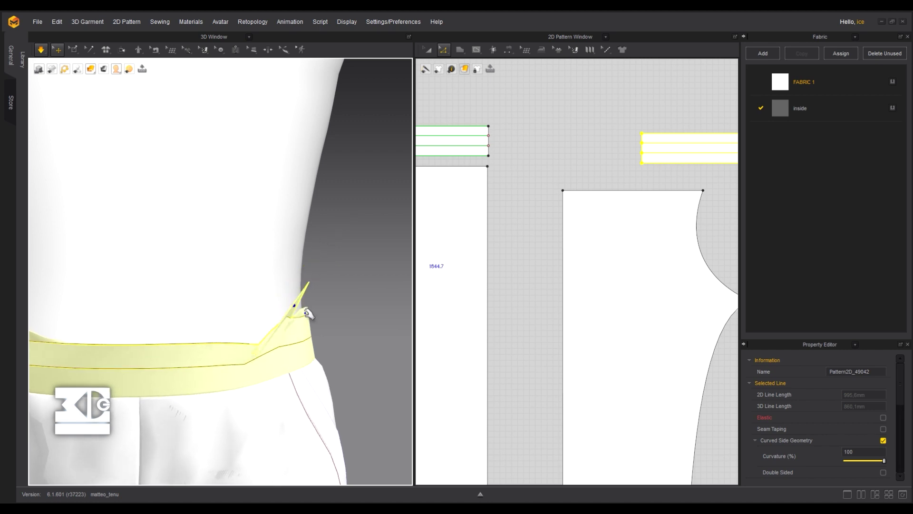
Stop the simulation and hide the avatar to examine the inside of the waistband
right_click_drag(309, 313, 293, 231)
left_click(43, 54)
left_click(348, 308)
right_click(293, 230)
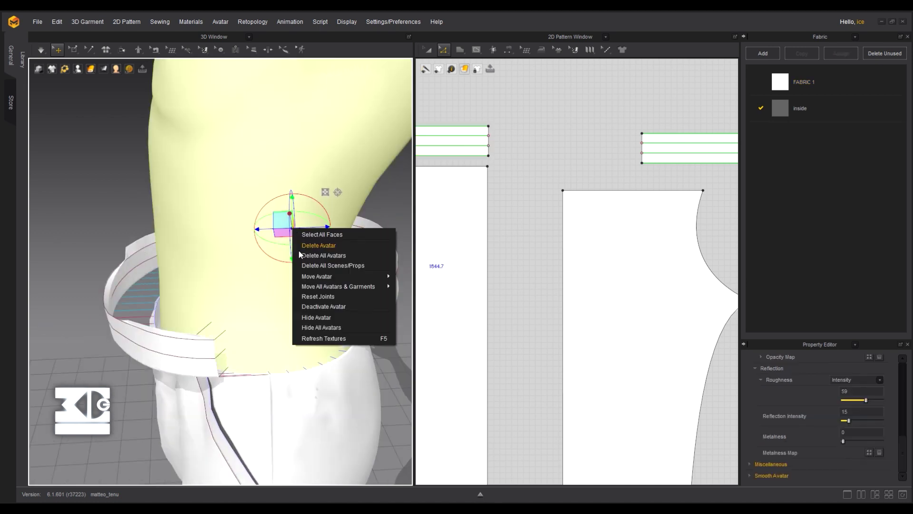
left_click(308, 319)
right_click_drag(277, 269, 190, 204)
left_click(169, 267)
Show the avatar again and simulate the garment briefly so the waistband settles around the hips
right_click(190, 204)
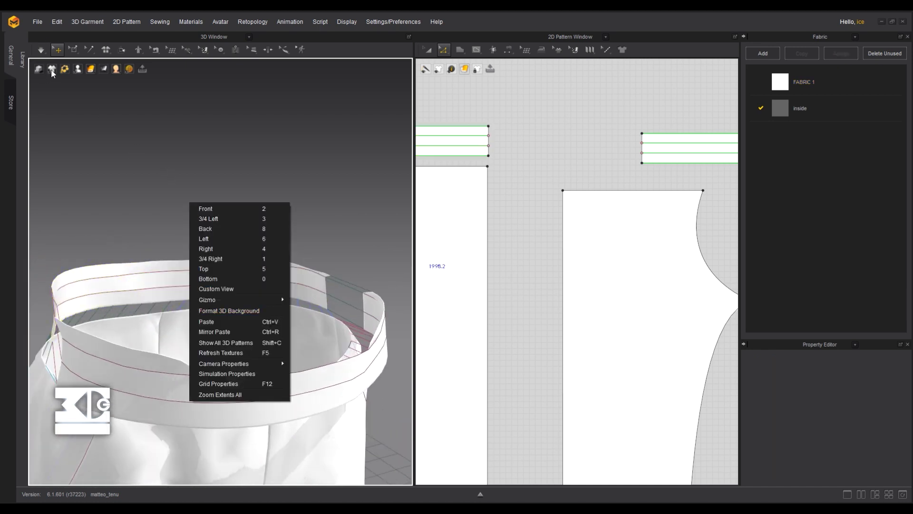
left_click(77, 70)
left_click(79, 80)
left_click(41, 50)
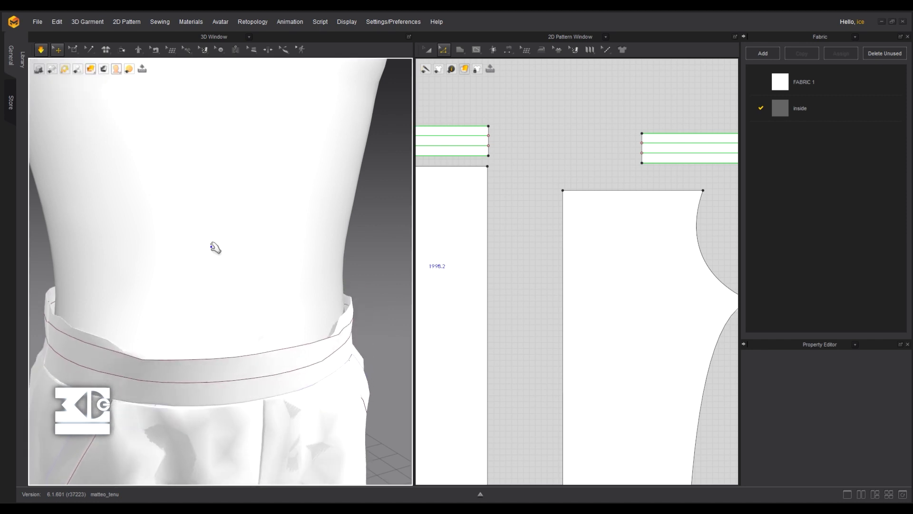
right_click_drag(215, 248, 214, 312)
left_click(41, 50)
Switch to Edit Sewing and examine the seams along the sides and lower edges of the waistband pieces
scroll(451, 213, "down", 3)
left_click(508, 53)
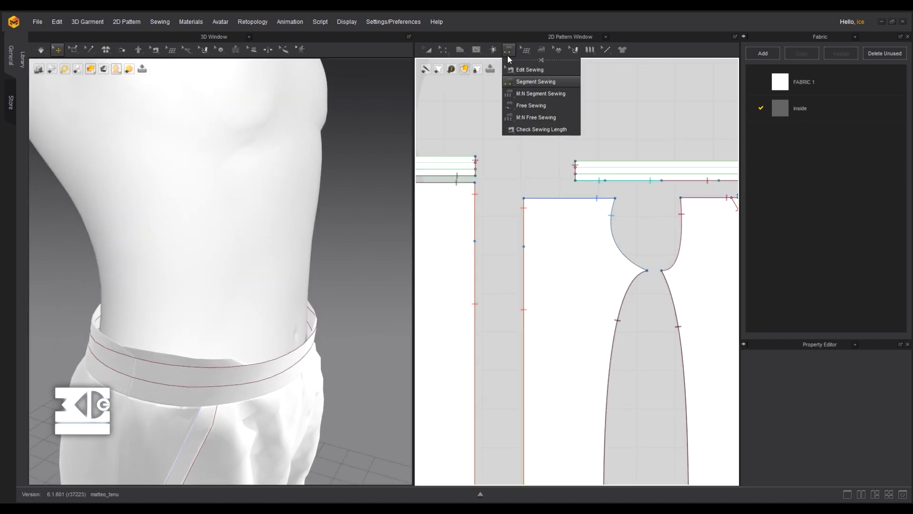
left_click(521, 69)
scroll(625, 163, "up", 5)
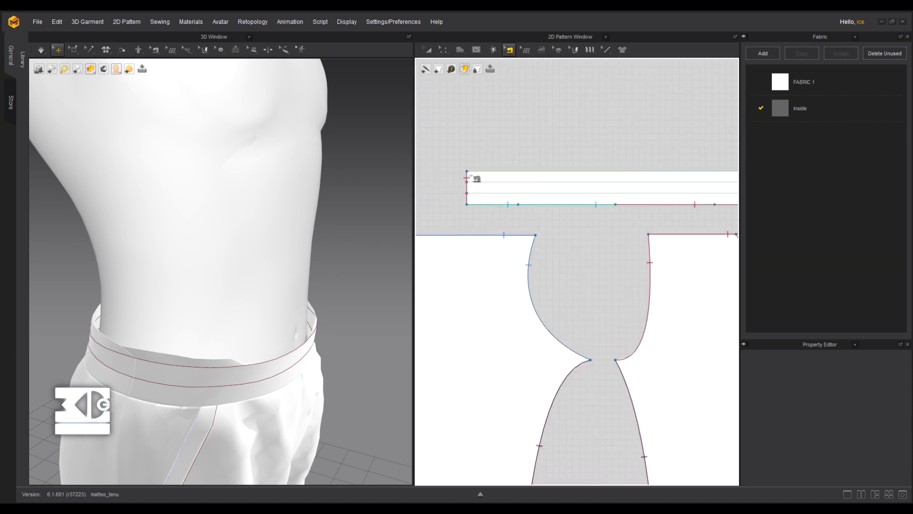
scroll(468, 166, "down", 2)
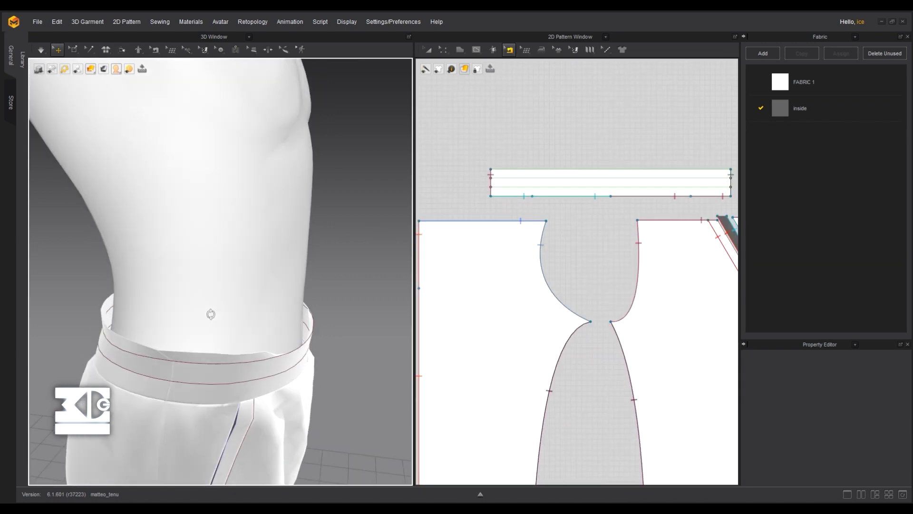
Move the front waistband forward in 3D, away from the avatar's body
right_click_drag(210, 311, 320, 328)
scroll(323, 334, "up", 2)
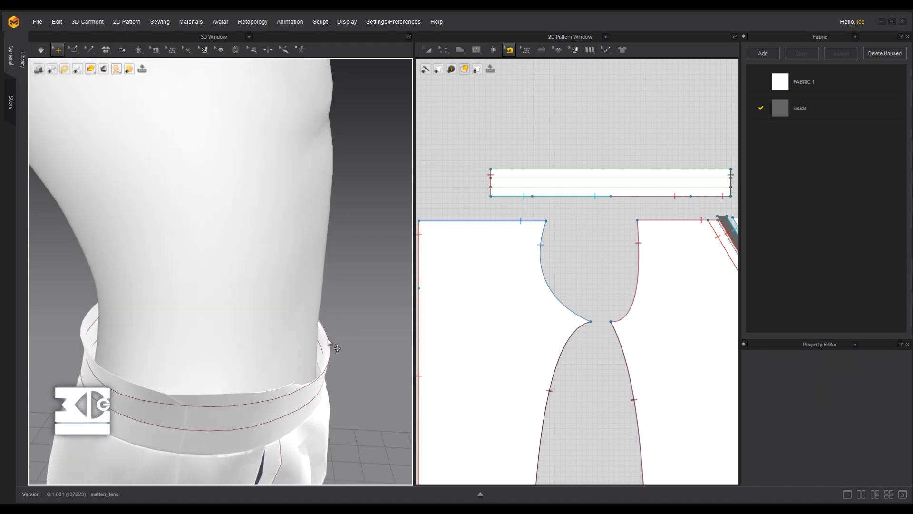
left_click(327, 342)
left_click_drag(363, 340, 388, 342)
right_click_drag(374, 293, 133, 309)
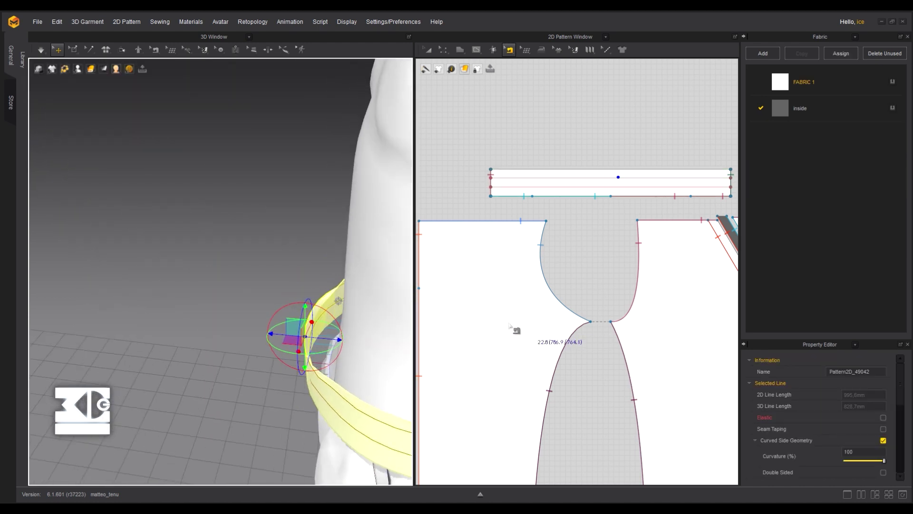
scroll(548, 160, "down", 2)
middle_click_drag(439, 157, 647, 171)
right_click_drag(285, 218, 159, 183)
Simulate the garment in Fast (GPU) mode to draw the front waistband back onto the hips
left_click(41, 49)
left_click(61, 69)
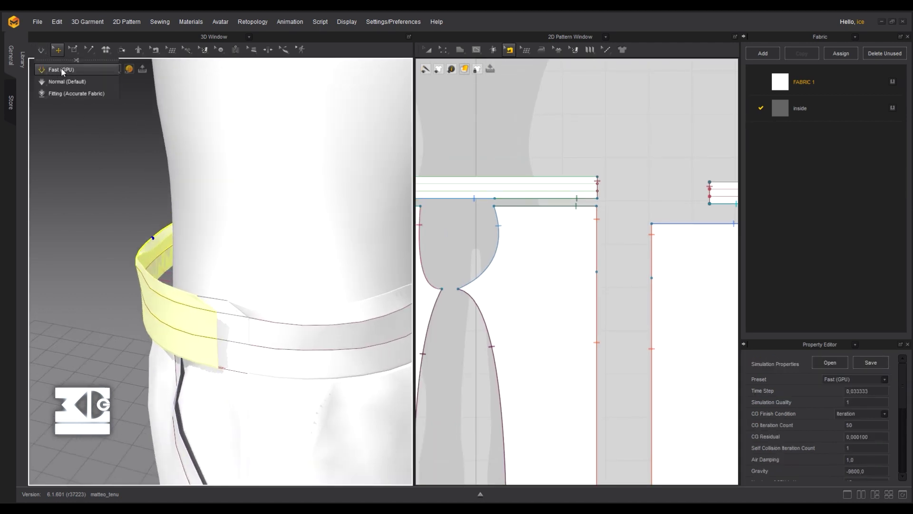
right_click_drag(71, 190, 259, 195)
key("space")
left_click(164, 262)
key("space")
right_click_drag(299, 236, 134, 245)
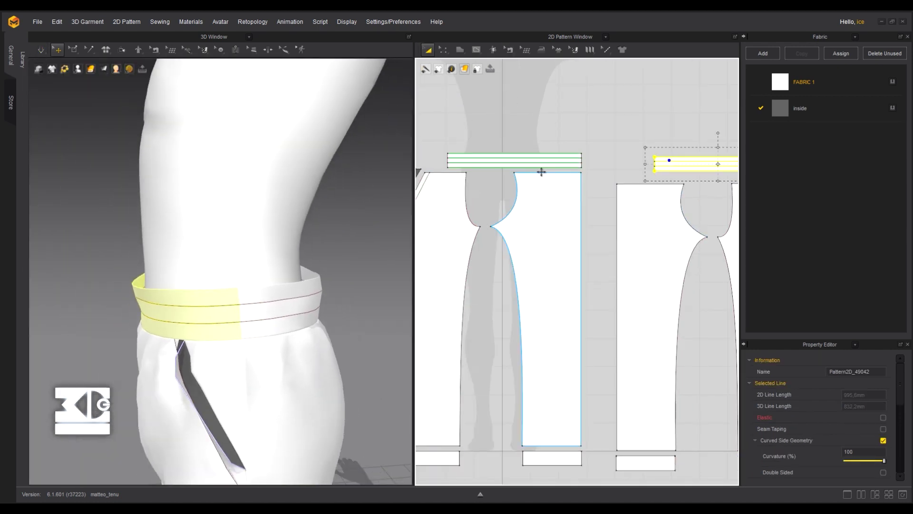
Check the elastic settings of the front waistband's lower internal line
scroll(513, 132, "down", 1)
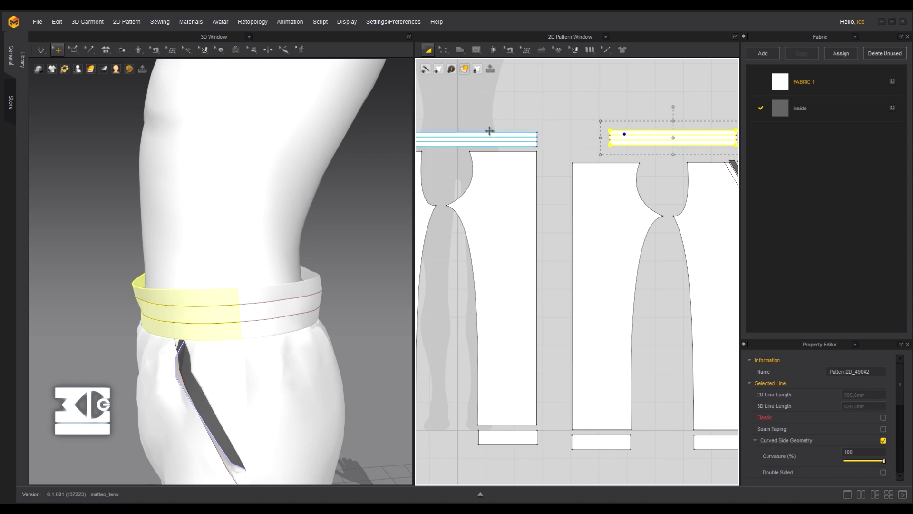
left_click(442, 49)
left_click(661, 141)
scroll(619, 131, "up", 6)
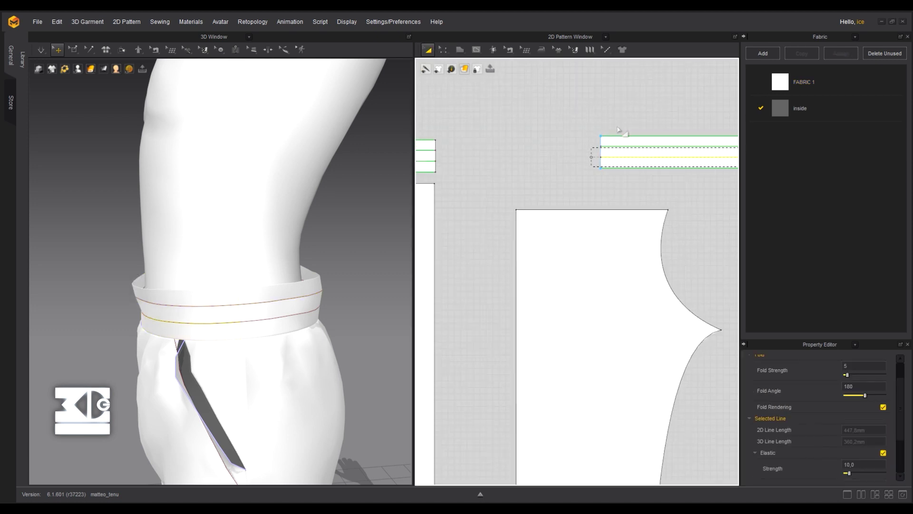
left_click_drag(514, 79, 631, 185)
scroll(625, 176, "down", 9)
scroll(490, 162, "up", 5)
scroll(490, 167, "up", 3)
Select both the back and front waistband pieces and simulate the garment in Fast (GPU) mode
left_click(521, 198)
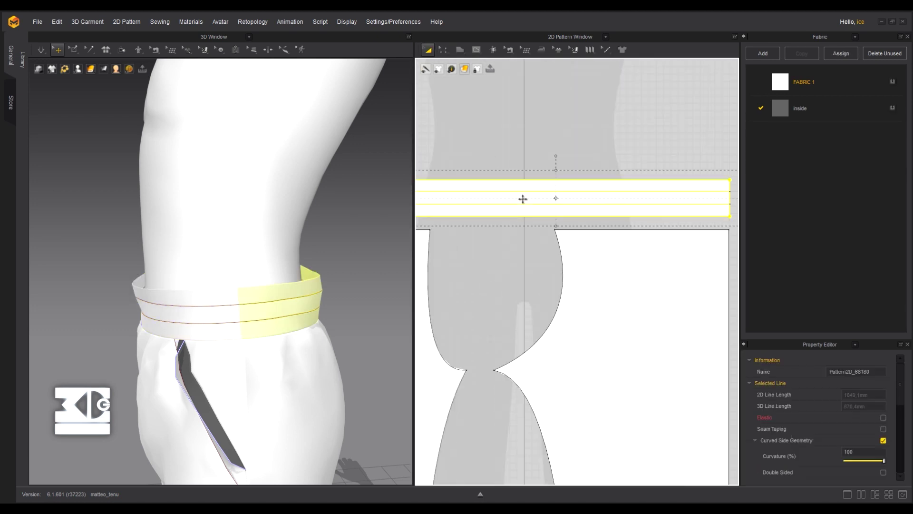
scroll(523, 190, "down", 7)
scroll(621, 157, "up", 7)
left_click(626, 150, "shift")
scroll(578, 131, "down", 7)
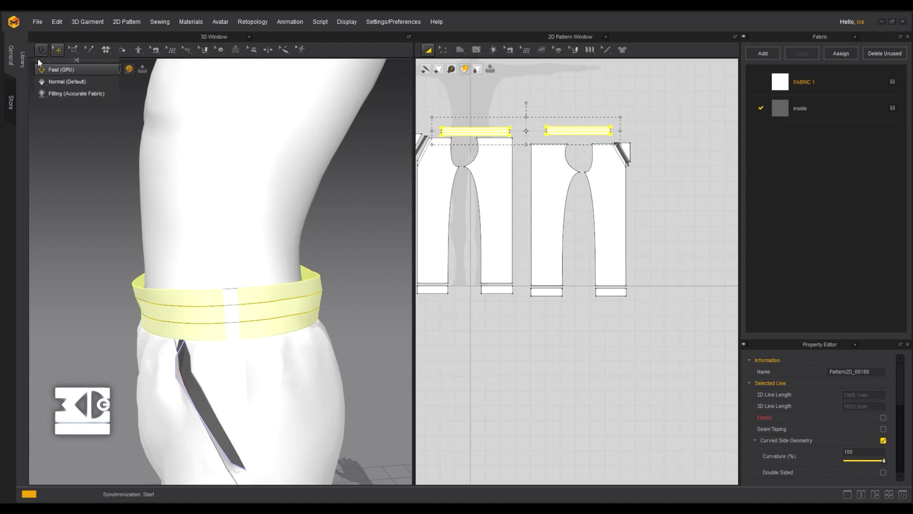
right_click_drag(137, 204, 276, 194)
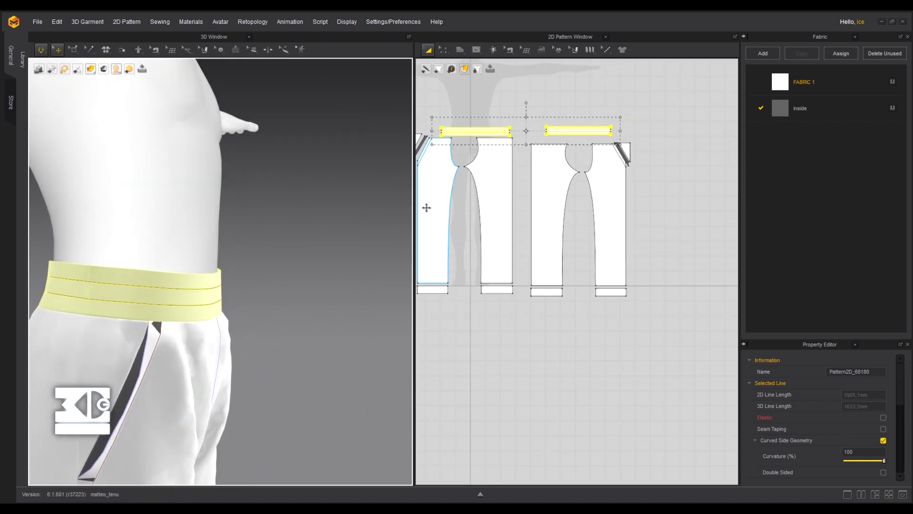
Switch the simulation mode to Normal (Default) and simulate the garment
scroll(491, 114, "up", 5)
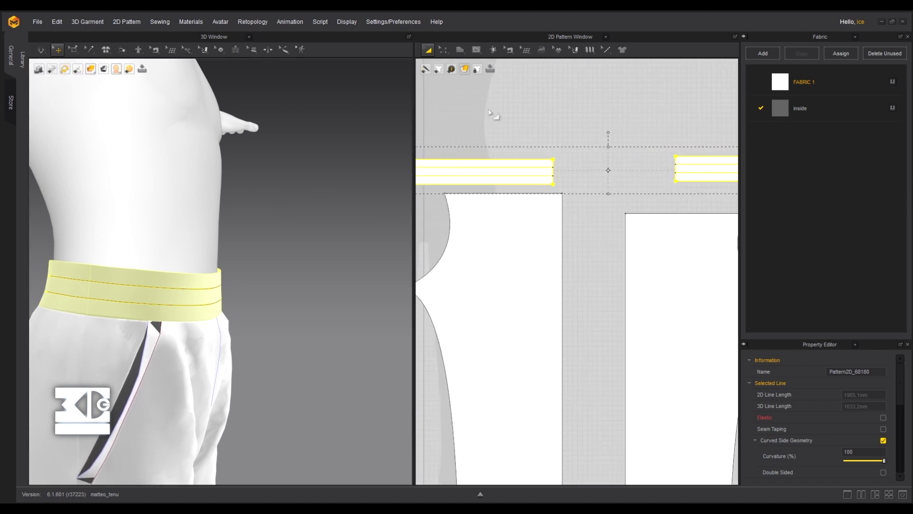
left_click(42, 51)
left_click(50, 82)
left_click(42, 50)
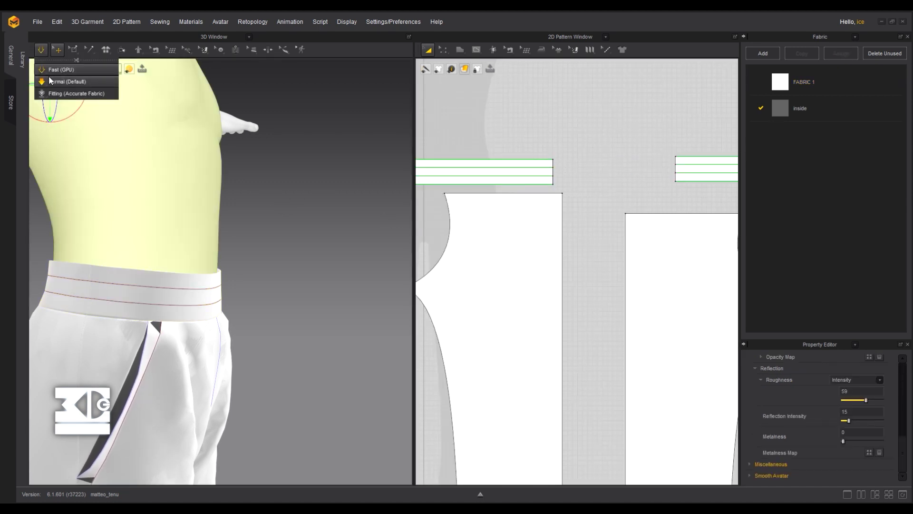
left_click(52, 82)
Pull the garment outward around the waistband and left pocket and simulate it again
scroll(220, 237, "up", 3)
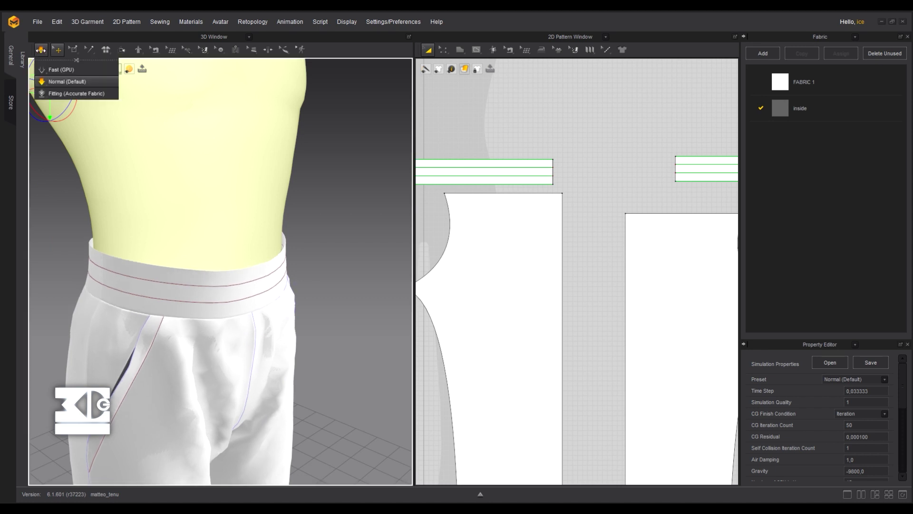
left_click(62, 234)
left_click_drag(272, 272, 337, 255)
key("space")
right_click_drag(369, 257, 214, 259)
left_click_drag(278, 338, 241, 325)
right_click_drag(238, 295, 262, 271)
scroll(345, 314, "down", 5)
scroll(286, 297, "up", 3)
key("space")
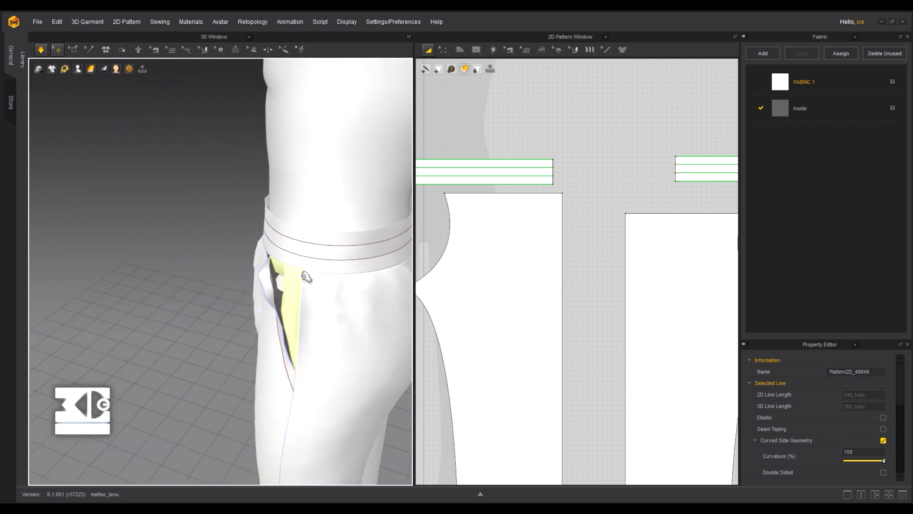
Move the left leg's front panel forward off the pocket and simulate the garment
left_click(43, 51)
right_click_drag(202, 283, 255, 265)
left_click(275, 273)
left_click_drag(247, 266, 237, 265)
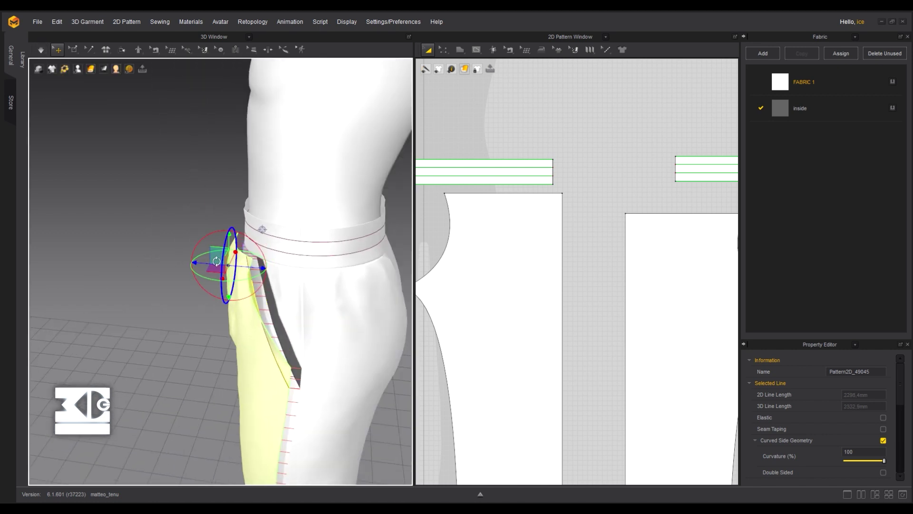
right_click_drag(237, 265, 279, 264)
left_click(40, 49)
left_click(40, 49)
right_click_drag(157, 223, 194, 229)
scroll(193, 228, "down", 3)
middle_click_drag(194, 228, 210, 114)
scroll(210, 114, "down", 2)
key("space")
key("space")
Narrow the right leg's front and back cuff pieces by moving their side edges inward
scroll(114, 328, "down", 2)
middle_click_drag(114, 381, 116, 289)
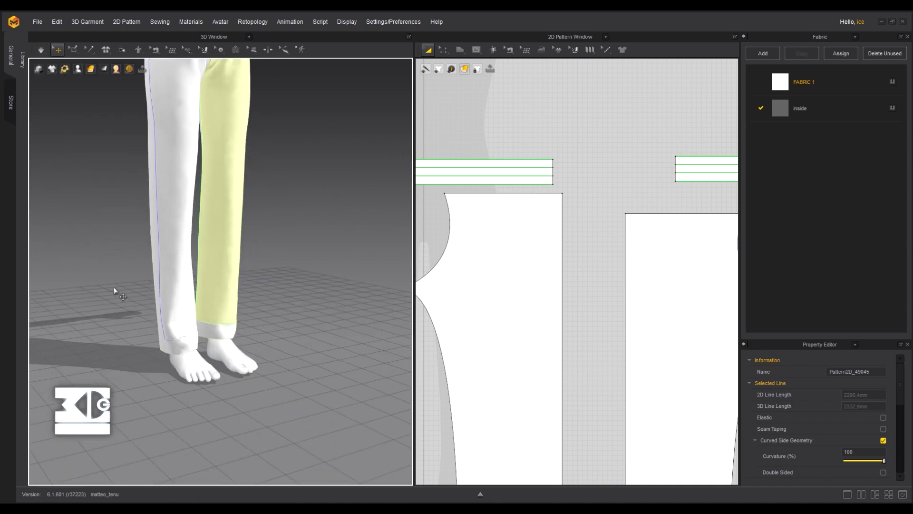
right_click_drag(117, 289, 180, 295)
scroll(231, 364, "up", 4)
middle_click_drag(234, 366, 228, 259)
scroll(531, 236, "down", 5)
scroll(509, 379, "up", 3)
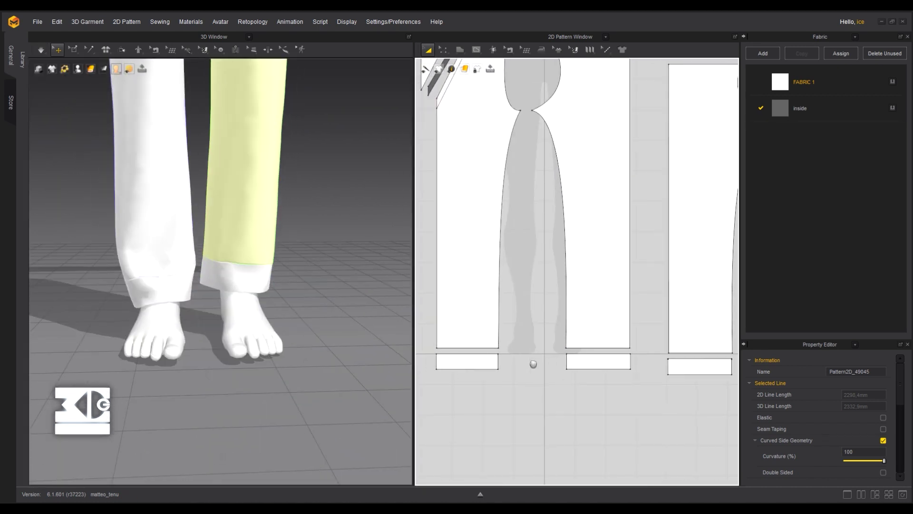
left_click(443, 49)
left_click(451, 69)
left_click(437, 361)
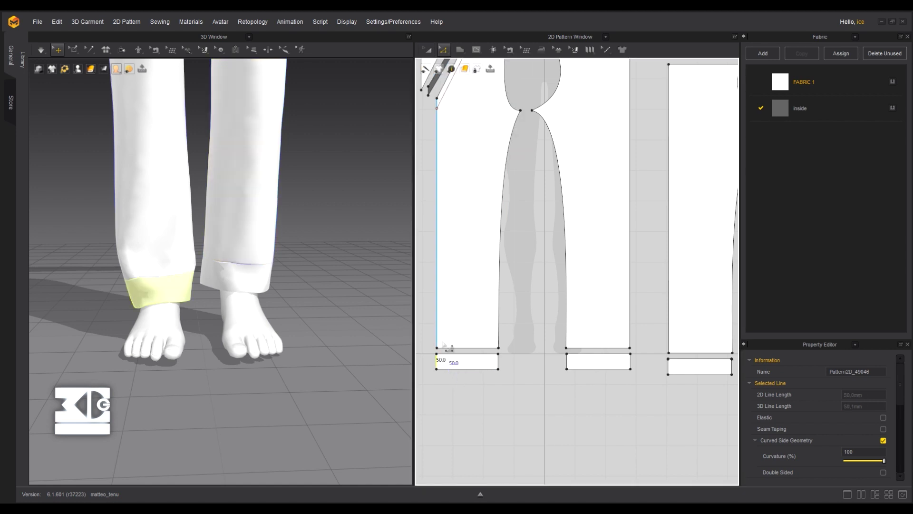
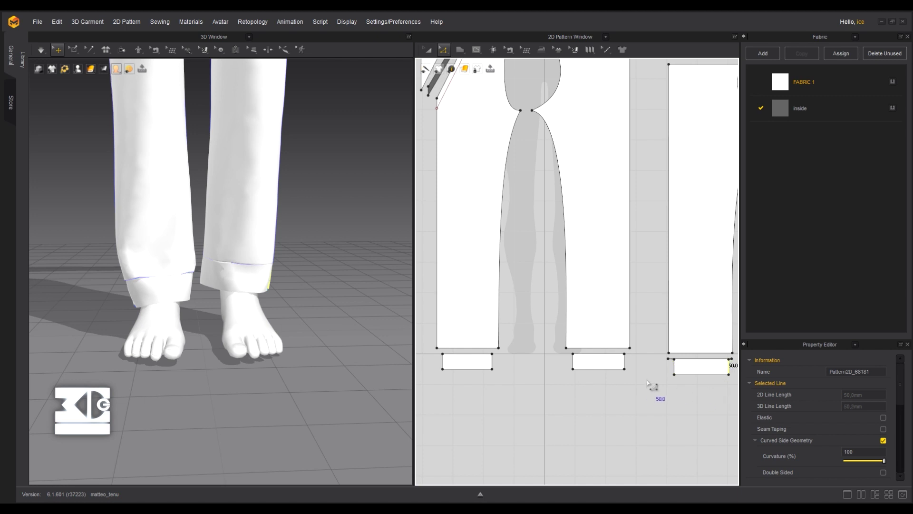
Delete the stray extra points near both upper corners of the left leg's back cuff
scroll(665, 361, "up", 9)
middle_click_drag(666, 362, 498, 306)
scroll(498, 305, "down", 3)
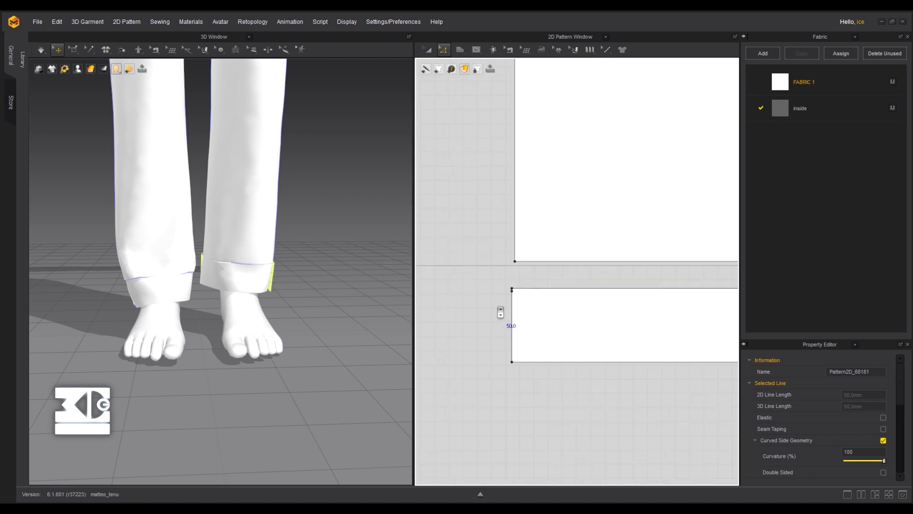
left_click(509, 295)
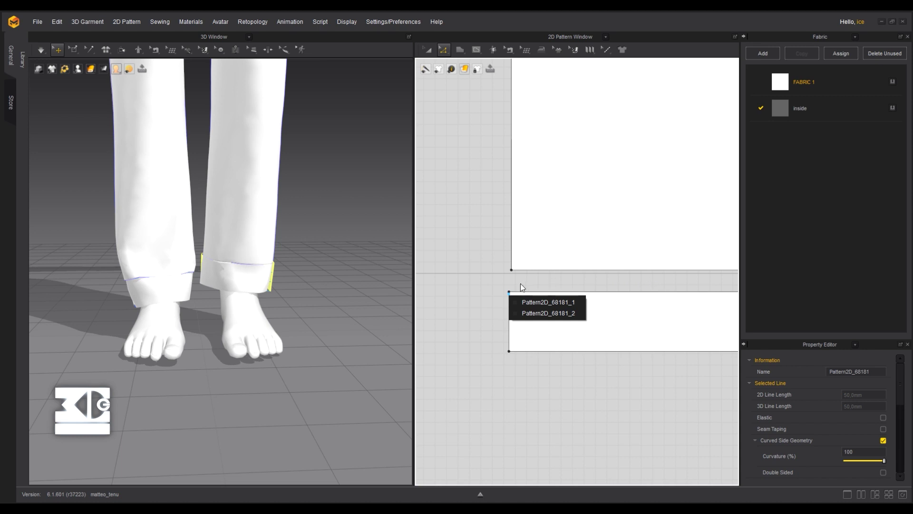
left_click(476, 289)
scroll(507, 323, "up", 4)
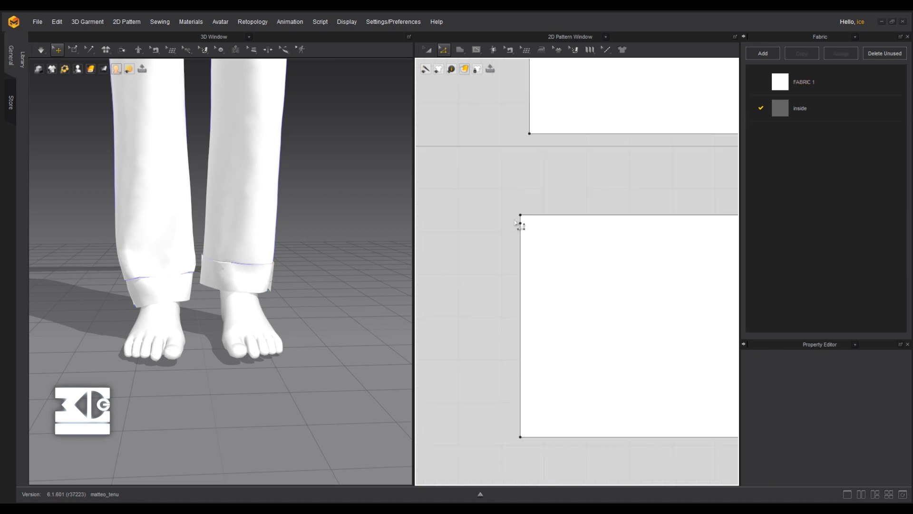
left_click(519, 222)
scroll(595, 181, "down", 3)
scroll(573, 180, "down", 1)
middle_click_drag(573, 180, 452, 182)
scroll(613, 183, "up", 4)
left_click(574, 212, "shift")
scroll(549, 174, "down", 7)
middle_click_drag(587, 239, 592, 249)
right_click_drag(593, 249, 608, 257)
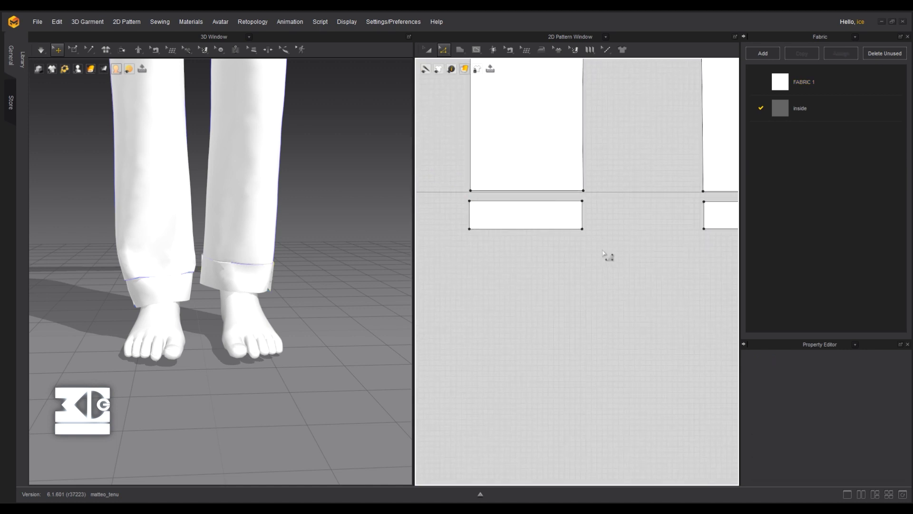
Narrow the left leg's back cuff by moving both side edges inward
scroll(529, 231, "up", 2)
left_click(445, 213)
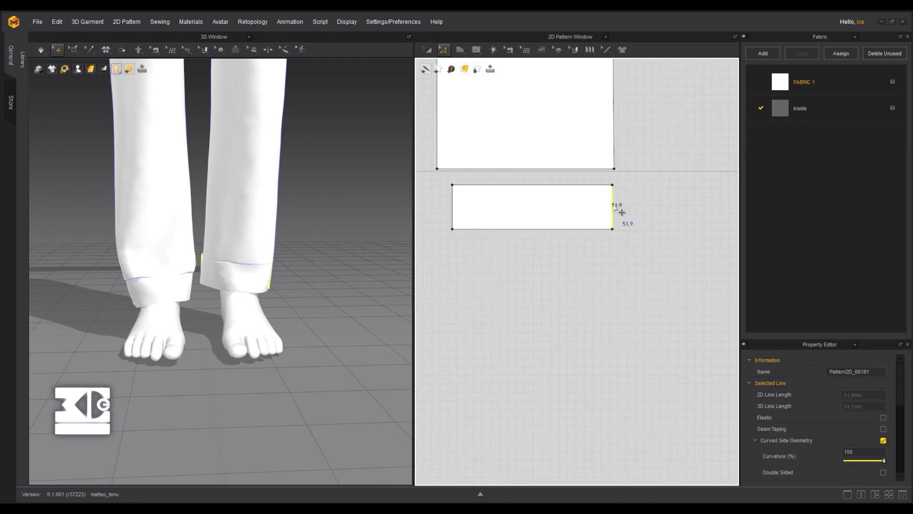
scroll(622, 211, "down", 4)
scroll(632, 228, "up", 1)
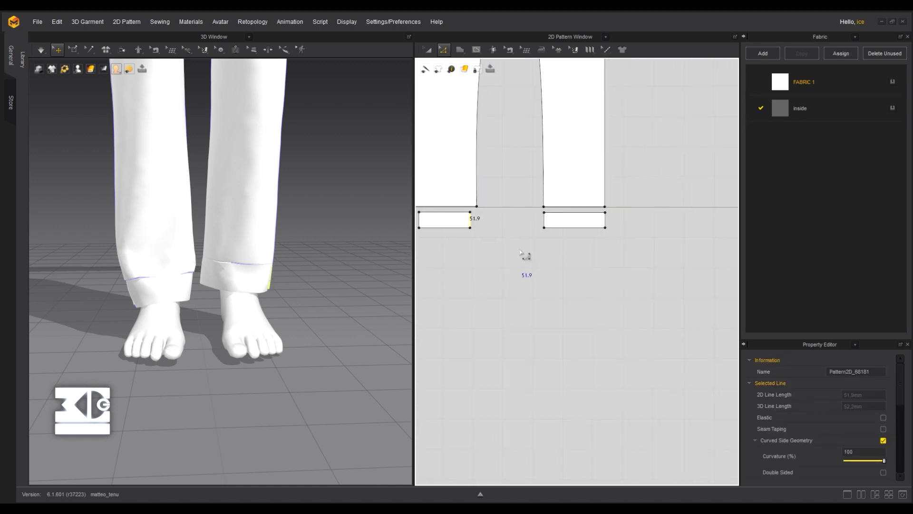
Narrow the left leg's front cuff by moving both side edges inward
scroll(593, 177, "up", 4)
left_click(593, 176)
scroll(495, 204, "down", 4)
scroll(554, 195, "up", 4)
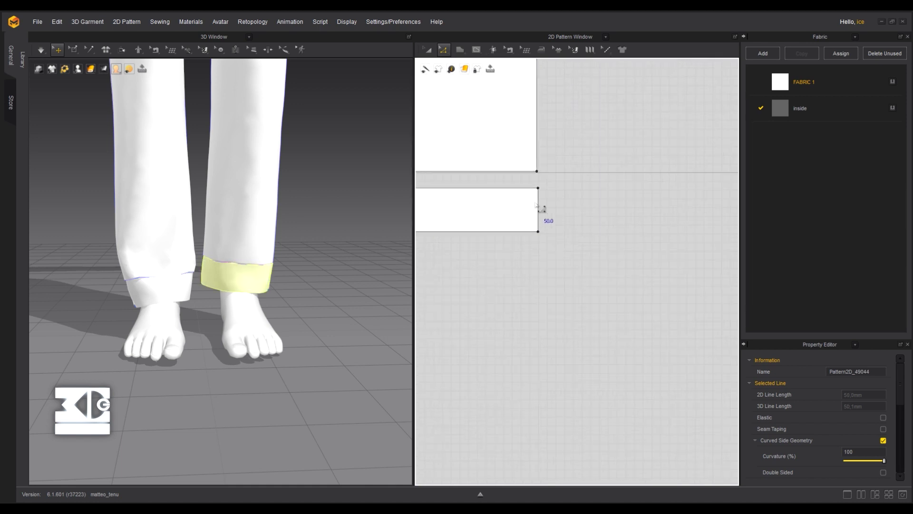
Simulate the garment and pull both trouser legs upward above the narrowed cuffs
left_click(42, 50)
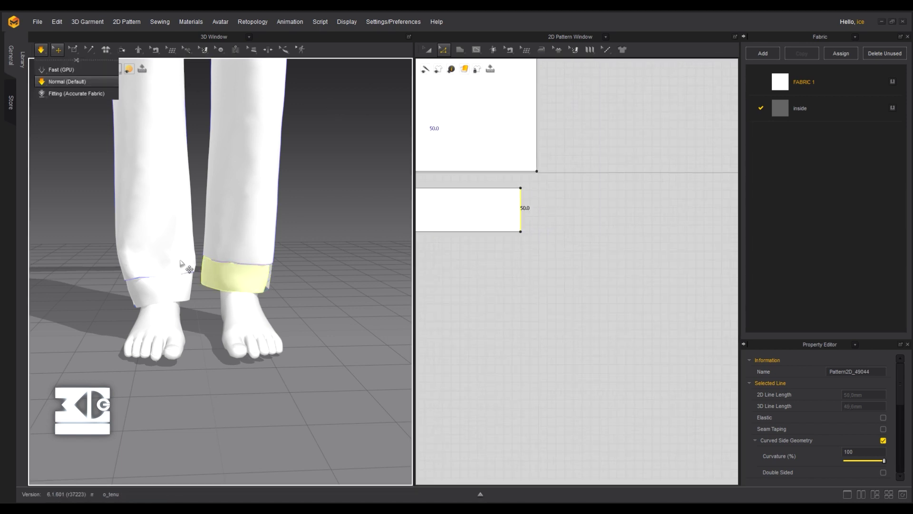
left_click_drag(185, 264, 197, 167)
left_click_drag(251, 180, 195, 112)
left_click(42, 50)
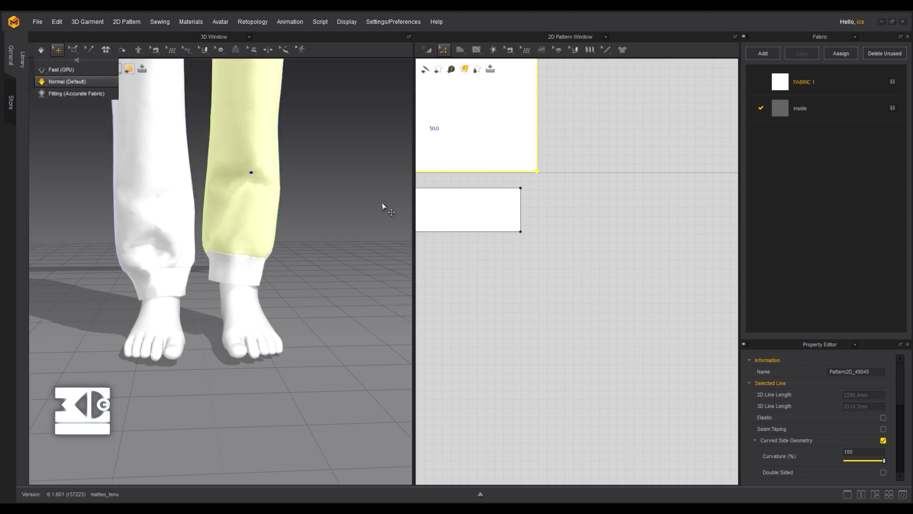
Select the upper and lower edges of all four ankle cuffs and make them elastic
scroll(462, 218, "down", 3)
middle_click_drag(461, 219, 549, 237)
left_click(527, 212)
left_click(543, 220)
left_click(535, 244, "shift")
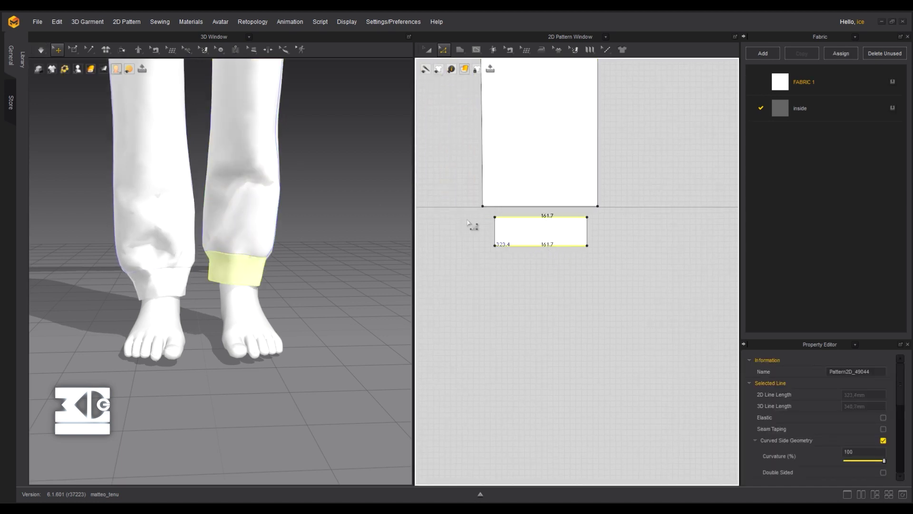
middle_click_drag(468, 220, 637, 223)
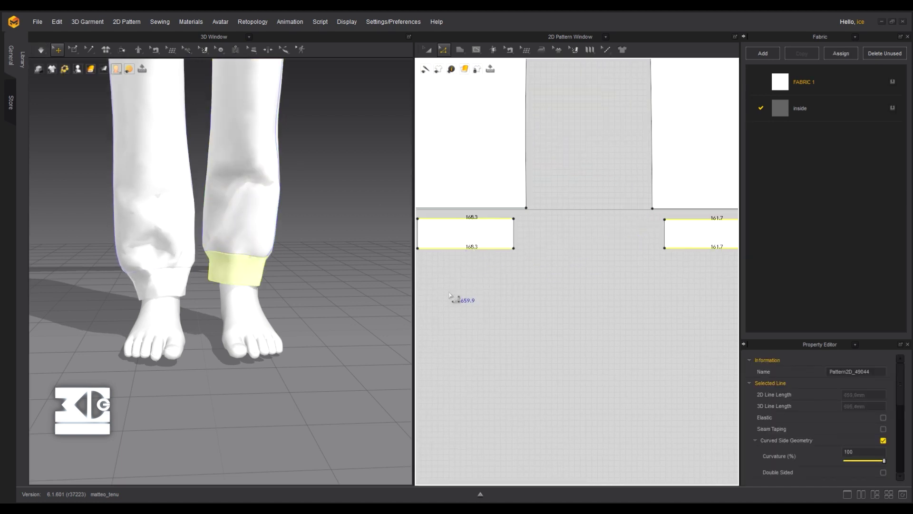
middle_click_drag(450, 295, 650, 303)
middle_click_drag(488, 247, 624, 262)
middle_click_drag(453, 260, 608, 267)
left_click(523, 239, "shift")
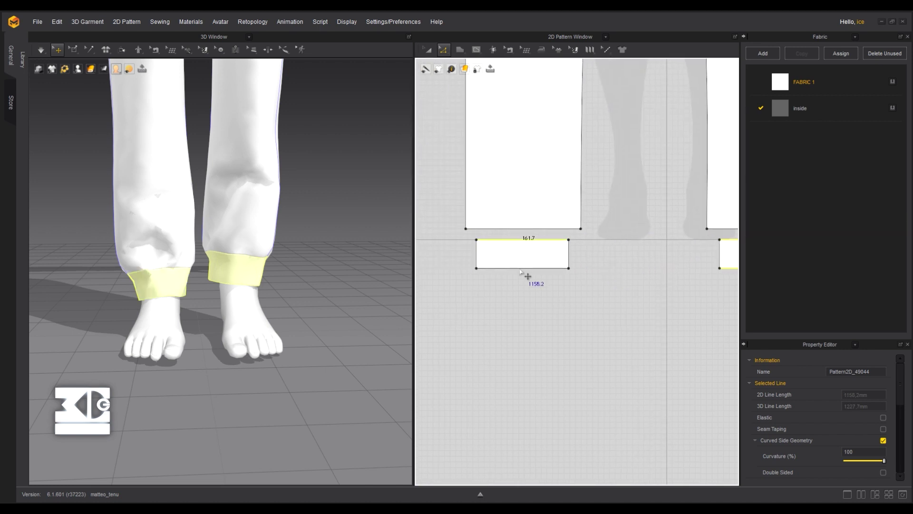
left_click(882, 417)
Simulate the garment, pull the right trouser leg upward above its cuff, and view the elastic cuffs from front and back
left_click(41, 50)
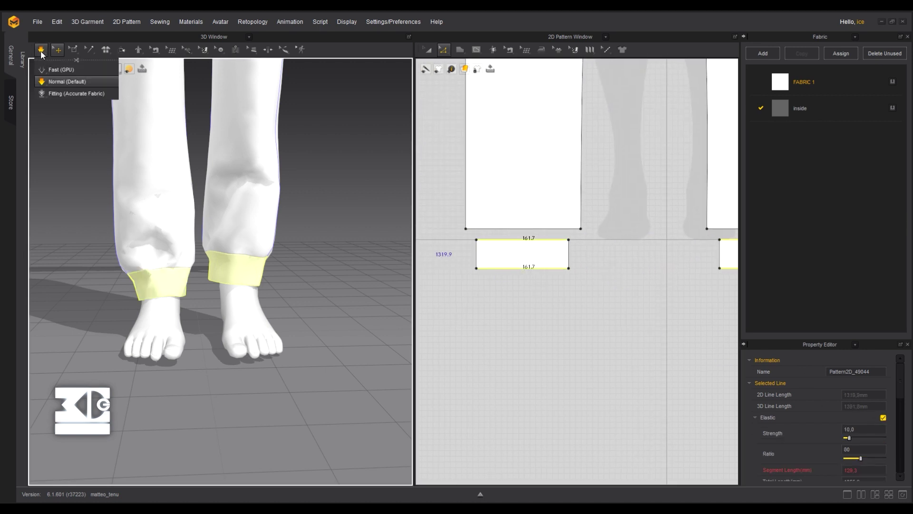
left_click_drag(161, 178, 165, 95)
left_click_drag(175, 240, 183, 162)
left_click_drag(185, 224, 191, 169)
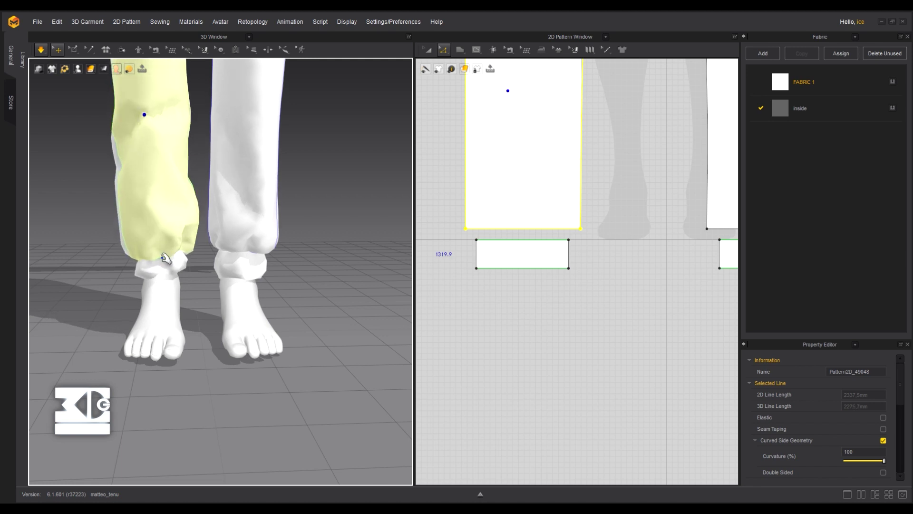
scroll(144, 114, "down", 5)
middle_click_drag(283, 183, 289, 210)
left_click(41, 50)
scroll(173, 284, "up", 5)
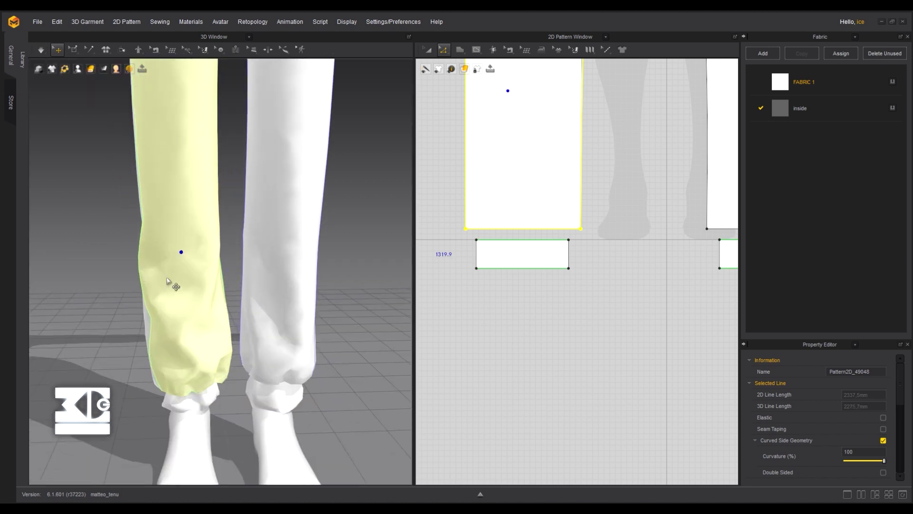
middle_click_drag(173, 283, 167, 204)
right_click_drag(95, 200, 254, 211)
scroll(298, 241, "down", 8)
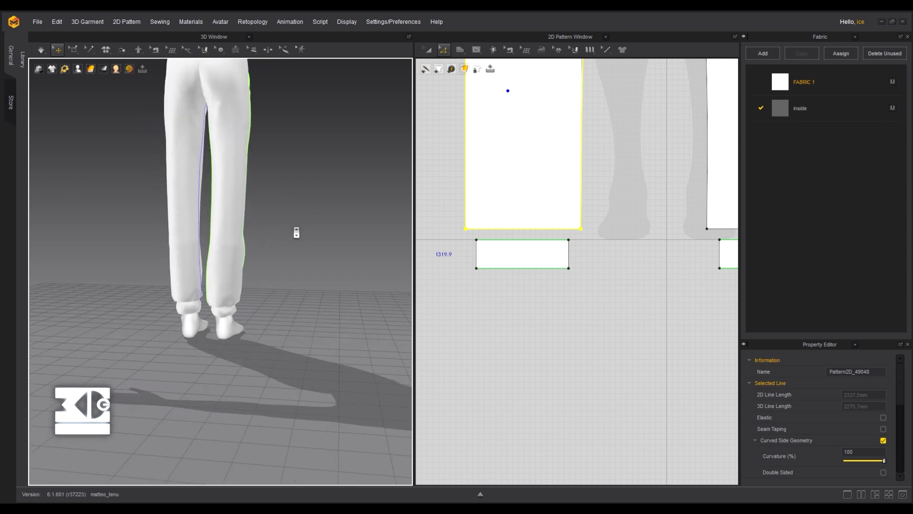
Bow the outer side edges of the right leg's front and back patterns slightly outward with Edit Curvature
scroll(455, 114, "down", 3)
middle_click_drag(453, 119, 481, 315)
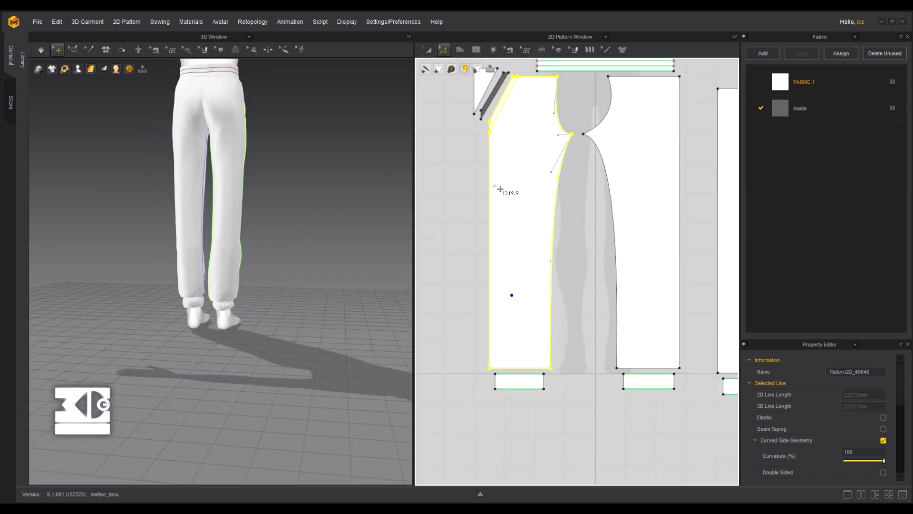
left_click(443, 49)
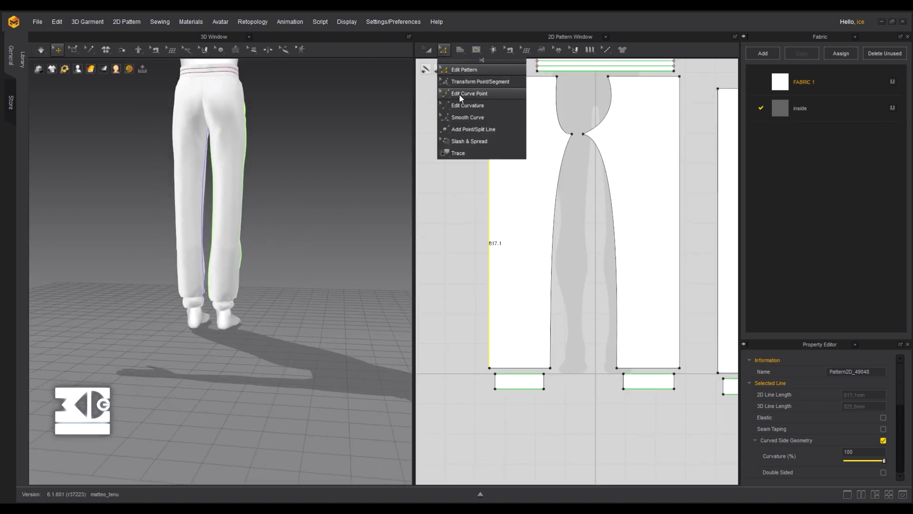
left_click(460, 106)
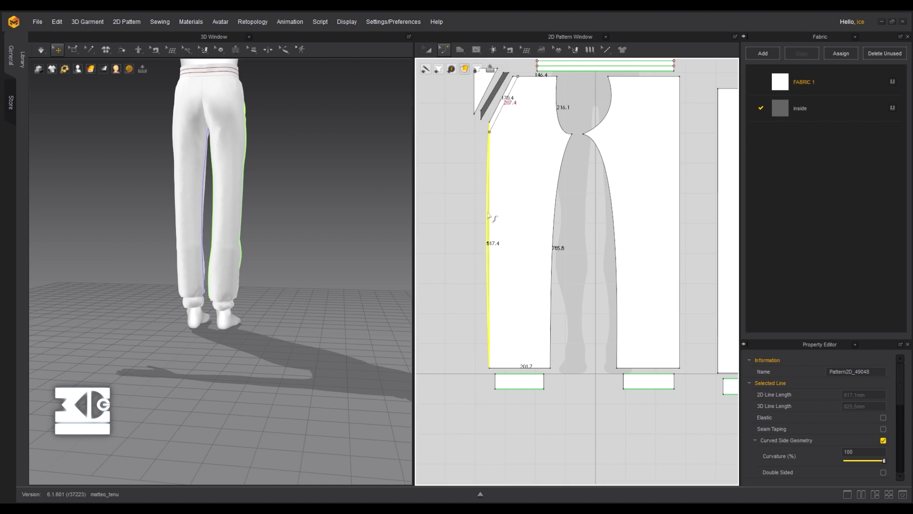
left_click(681, 216)
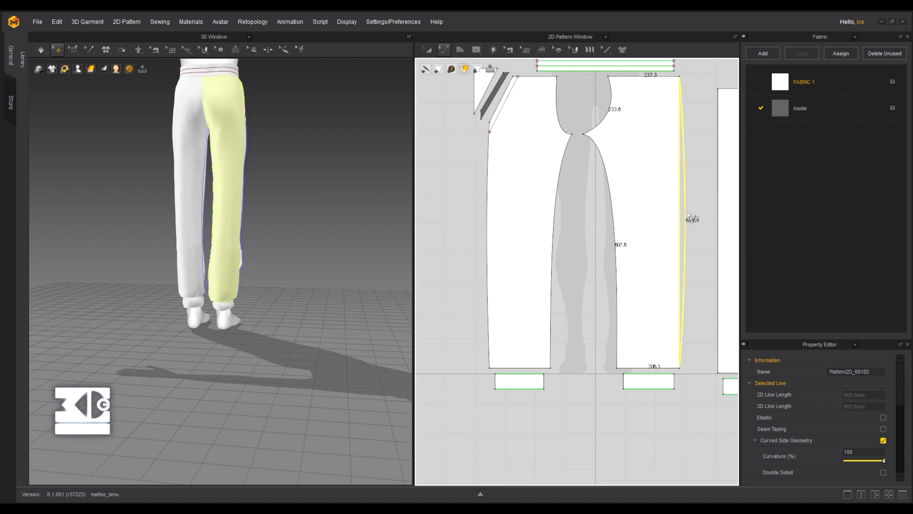
left_click_drag(688, 213, 688, 214)
Bow the outer side edges of the left leg's back and front patterns slightly outward
middle_click_drag(717, 206, 616, 207)
left_click_drag(616, 207, 613, 207)
middle_click_drag(719, 208, 597, 206)
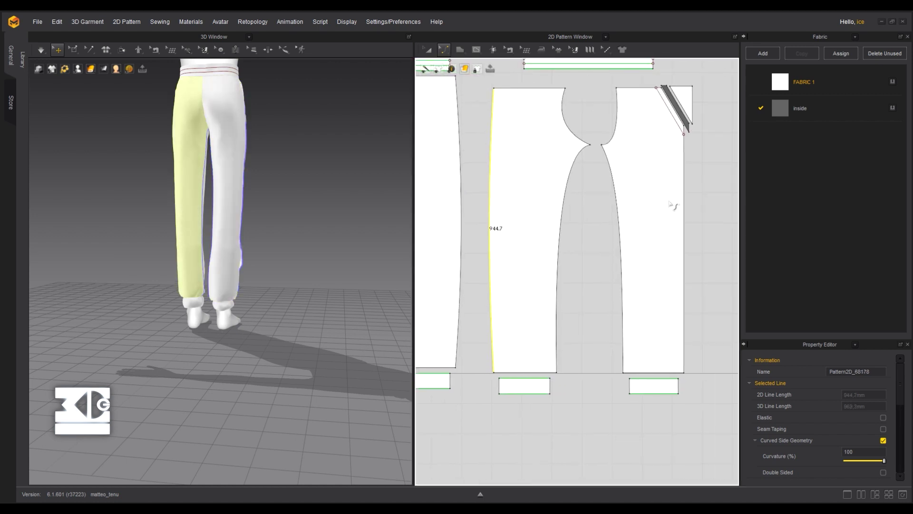
left_click(684, 214)
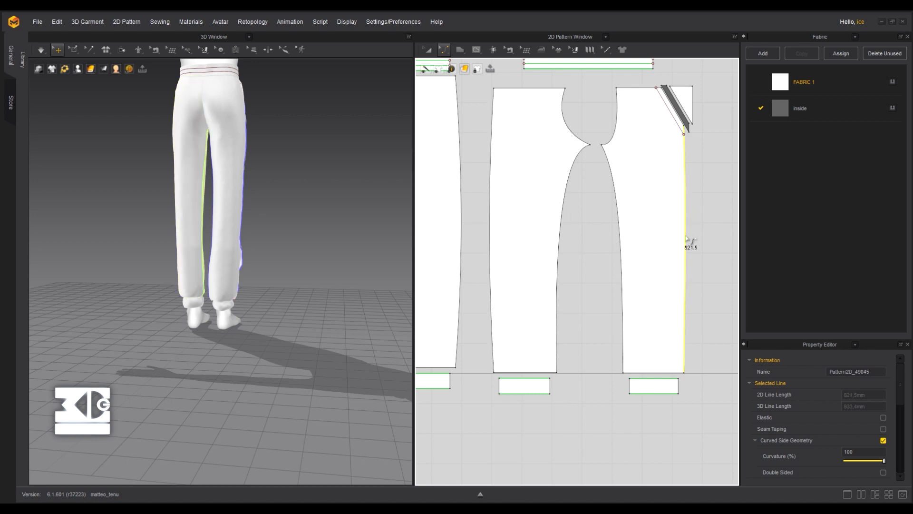
Move the lower end of the left front leg's slanted pocket line onto the newly curved side edge
scroll(687, 173, "up", 6)
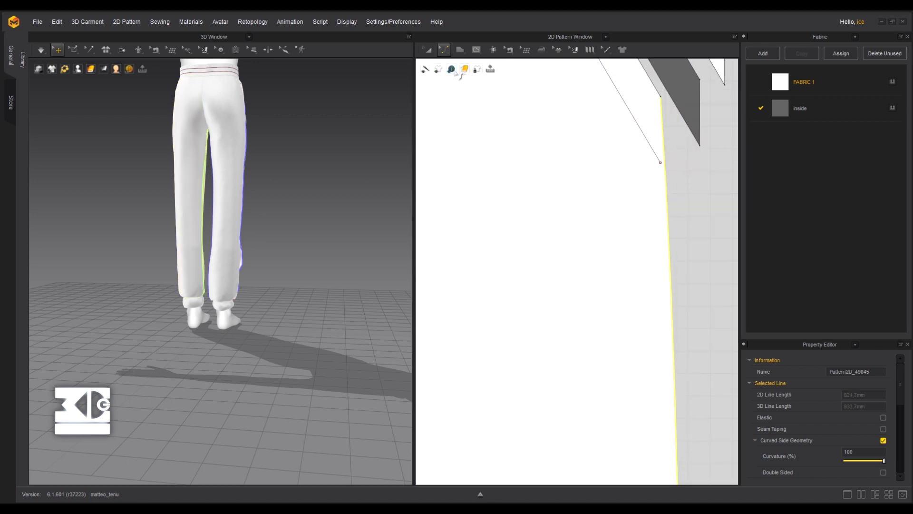
double_click(667, 171)
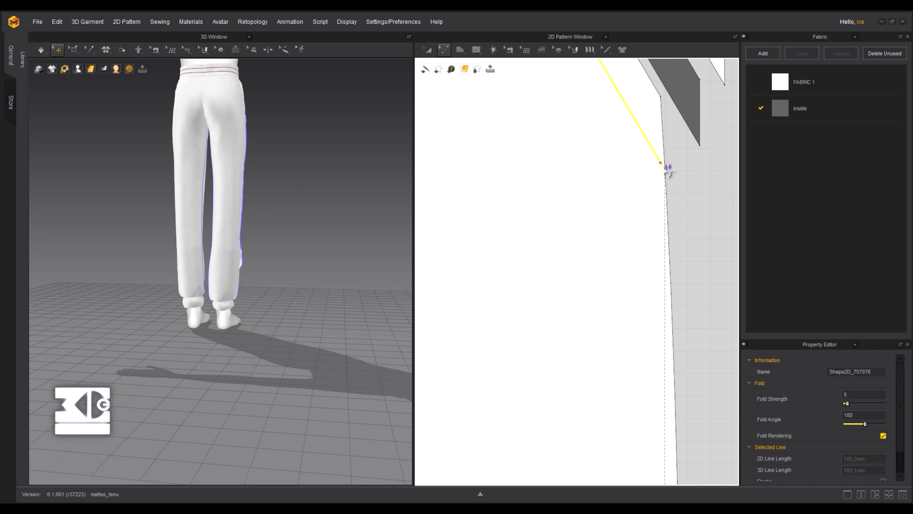
scroll(665, 169, "up", 2)
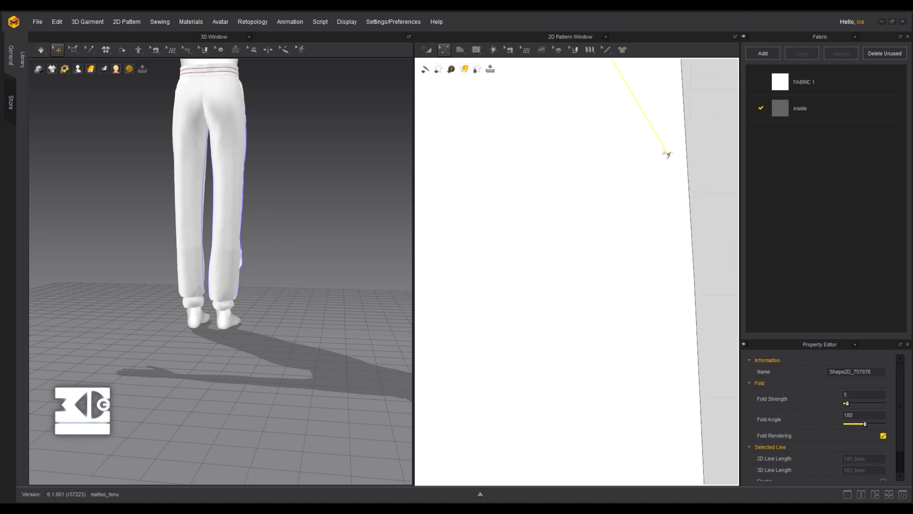
left_click(443, 51)
left_click(451, 67)
left_click(449, 53)
left_click(463, 69)
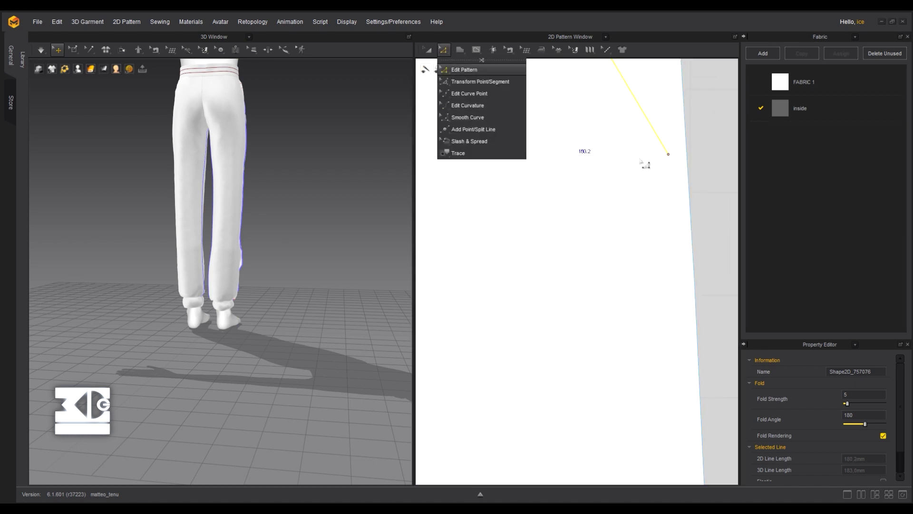
left_click(685, 154)
left_click(680, 165)
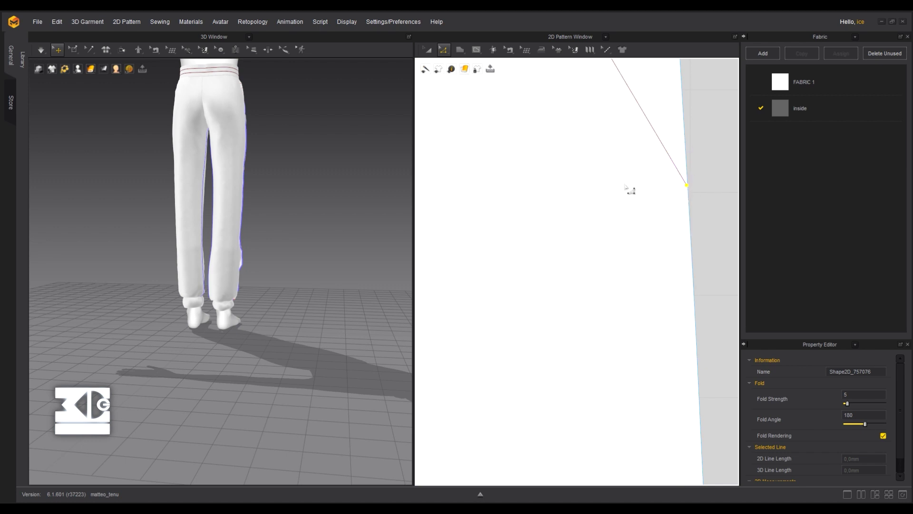
Move the lower end of the right front leg's slanted pocket line onto its curved side edge
middle_click_drag(625, 185, 668, 188)
scroll(668, 188, "down", 5)
middle_click_drag(561, 189, 672, 194)
middle_click_drag(499, 187, 704, 194)
middle_click_drag(432, 173, 523, 273)
scroll(519, 279, "up", 5)
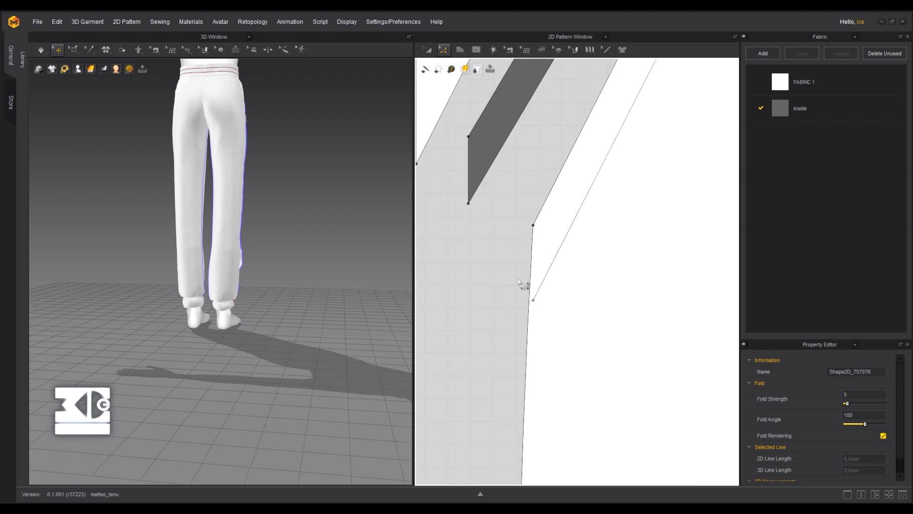
left_click(533, 300)
left_click_drag(528, 307, 528, 307)
Simulate the trousers with the curved side edges and pull the lower legs upward to settle the fabric
scroll(529, 307, "down", 5)
middle_click_drag(529, 307, 481, 261)
middle_click_drag(466, 418, 491, 276)
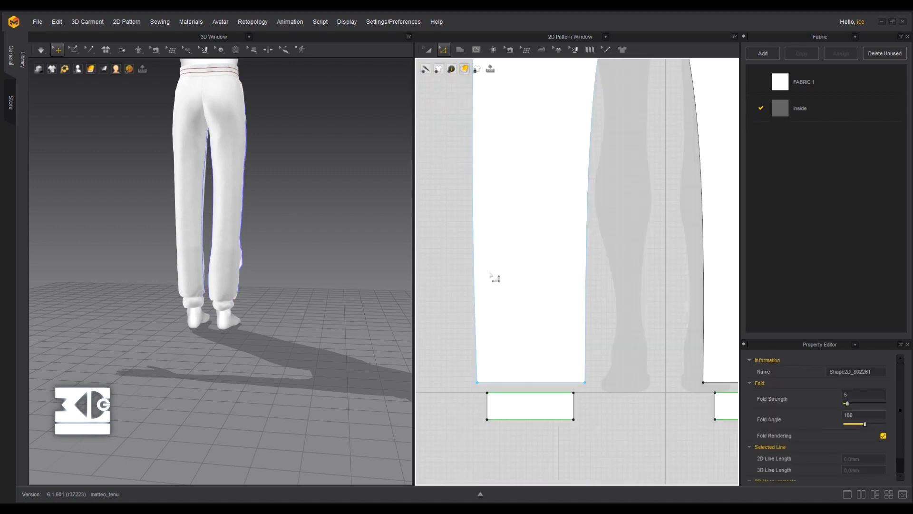
scroll(492, 275, "down", 2)
middle_click_drag(561, 290, 556, 204)
scroll(511, 169, "down", 5)
middle_click_drag(488, 122, 493, 167)
scroll(492, 167, "up", 1)
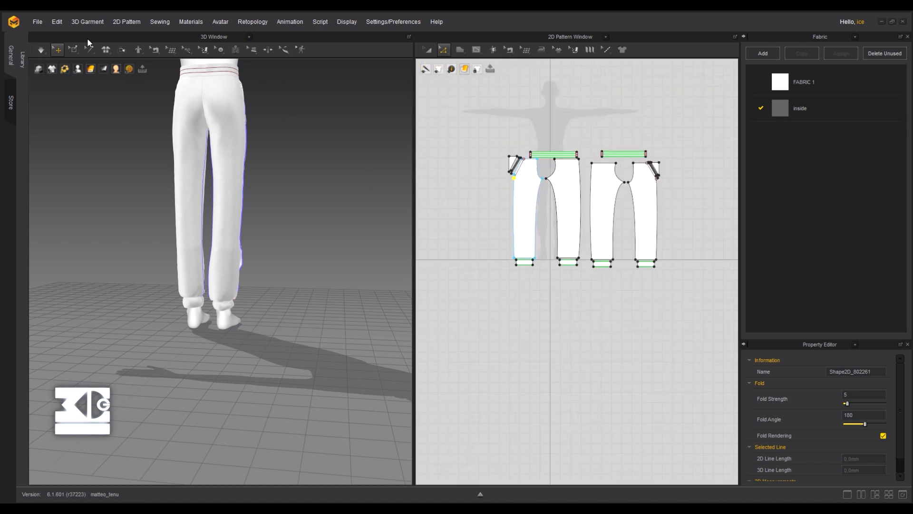
left_click(41, 51)
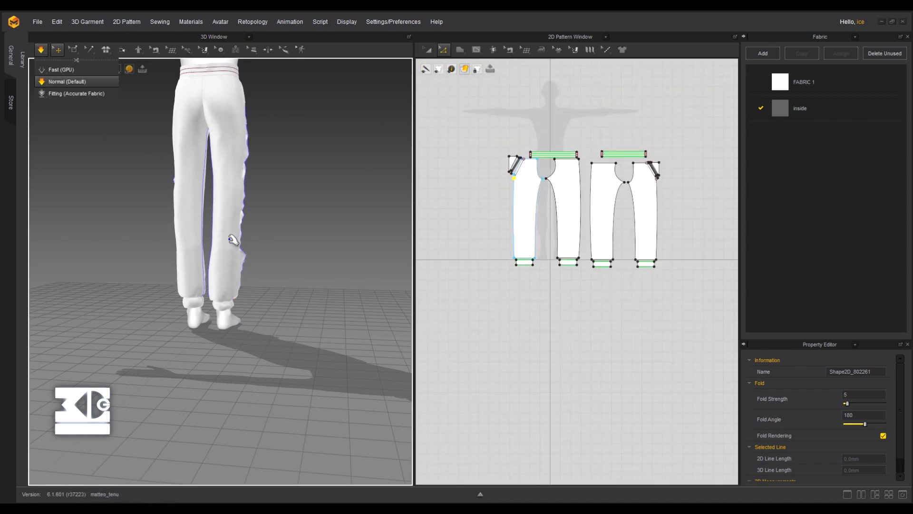
left_click_drag(230, 239, 228, 216)
left_click_drag(193, 255, 184, 224)
key("space")
scroll(200, 247, "up", 3)
right_click_drag(275, 252, 95, 245)
left_click(89, 243)
scroll(226, 263, "down", 4)
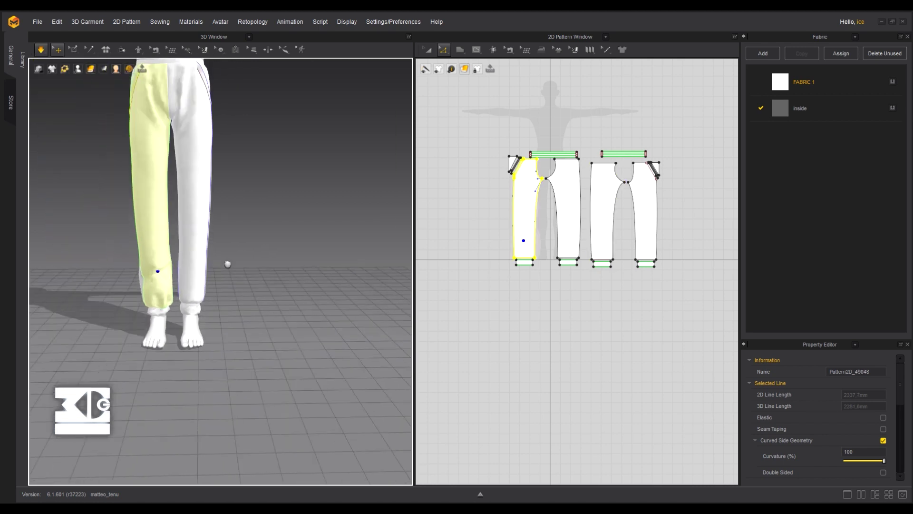
scroll(181, 141, "up", 2)
left_click(41, 51)
Examine the fit of the simulated trousers from the back and the front
scroll(93, 200, "down", 2)
right_click_drag(95, 200, 333, 196)
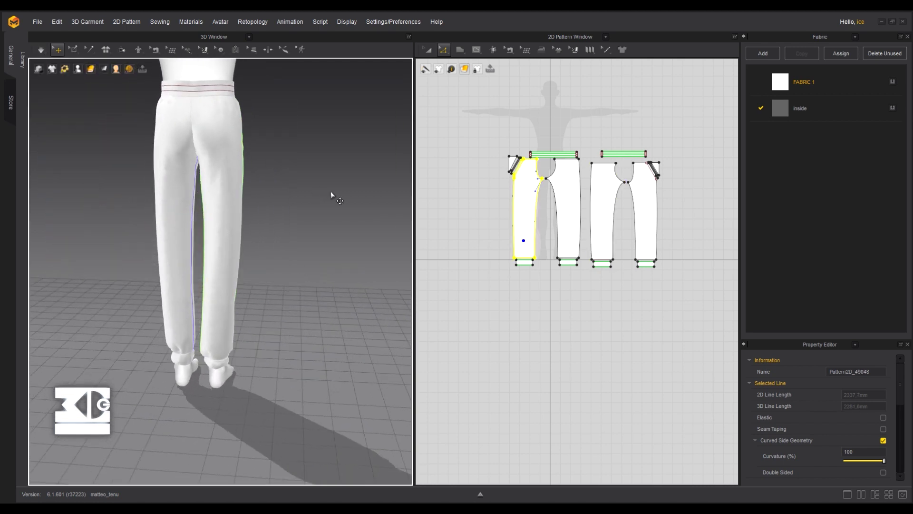
scroll(333, 195, "up", 1)
middle_click_drag(333, 195, 289, 238)
right_click_drag(290, 238, 131, 269)
scroll(107, 229, "up", 1)
mouse_move(130, 269)
middle_mouse_down()
mouse_move(107, 229)
mouse_move(118, 281)
middle_mouse_up()
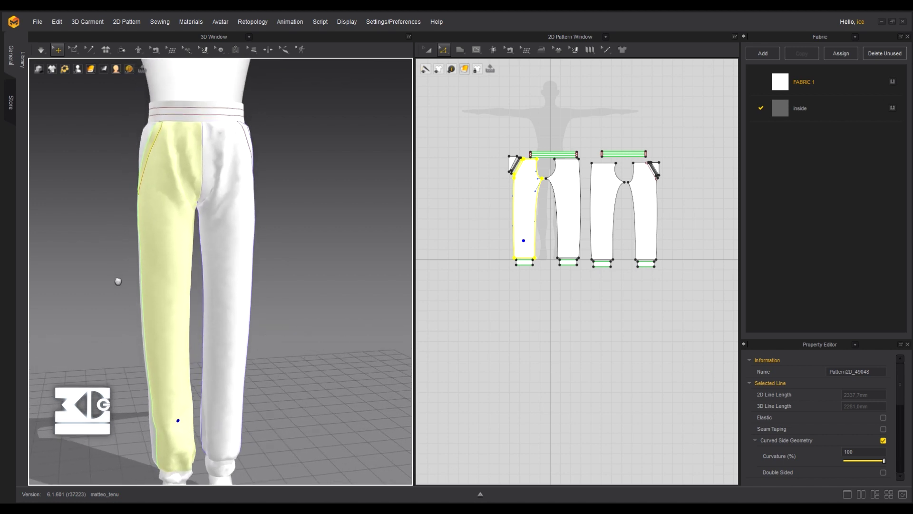
Lower the crotch points of all four leg patterns slightly with Edit Pattern
scroll(563, 212, "up", 3)
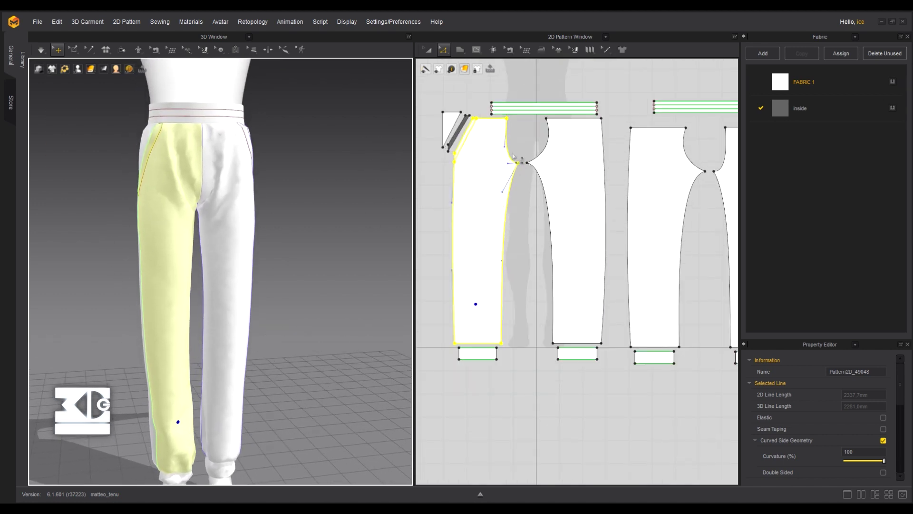
left_click(443, 50)
left_click(461, 69)
left_click_drag(572, 151, 489, 166)
middle_click_drag(690, 177, 626, 155)
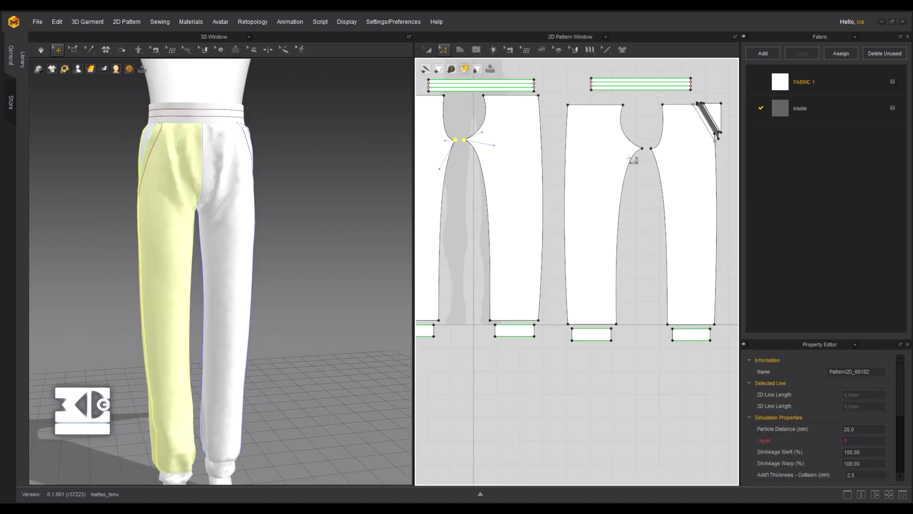
left_click_drag(658, 145, 632, 153, "shift")
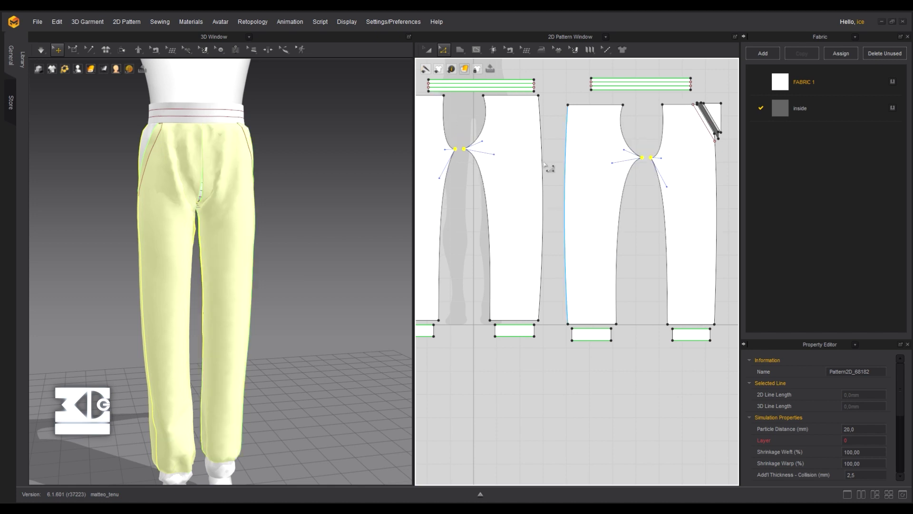
Simulate the lowered crotch and pull the fabric at the left upper thigh to settle it
left_click(42, 49)
left_click_drag(205, 217, 249, 221)
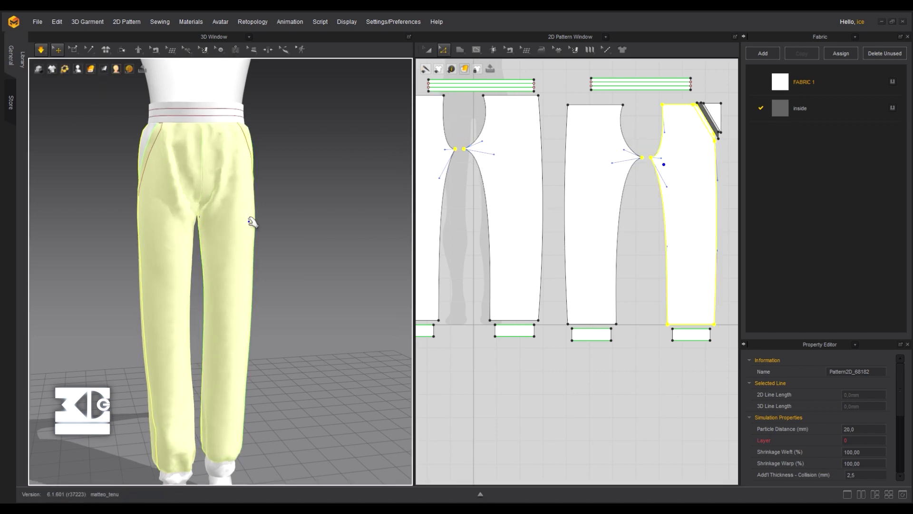
left_click(214, 221)
right_click_drag(261, 222, 209, 188)
scroll(238, 202, "up", 3)
Shorten all four trouser legs slightly by moving their hems upward together with the cuffs
scroll(497, 227, "down", 4)
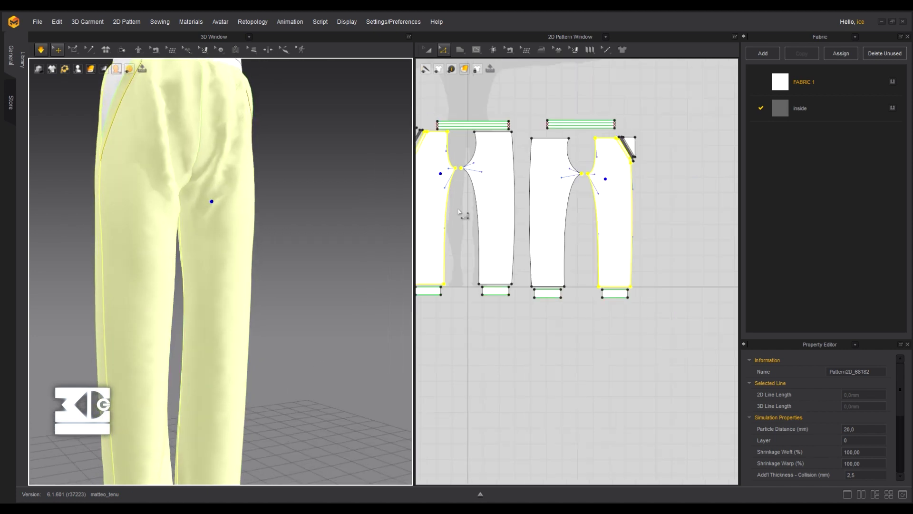
middle_click_drag(496, 228, 517, 219)
left_click_drag(430, 235, 641, 291)
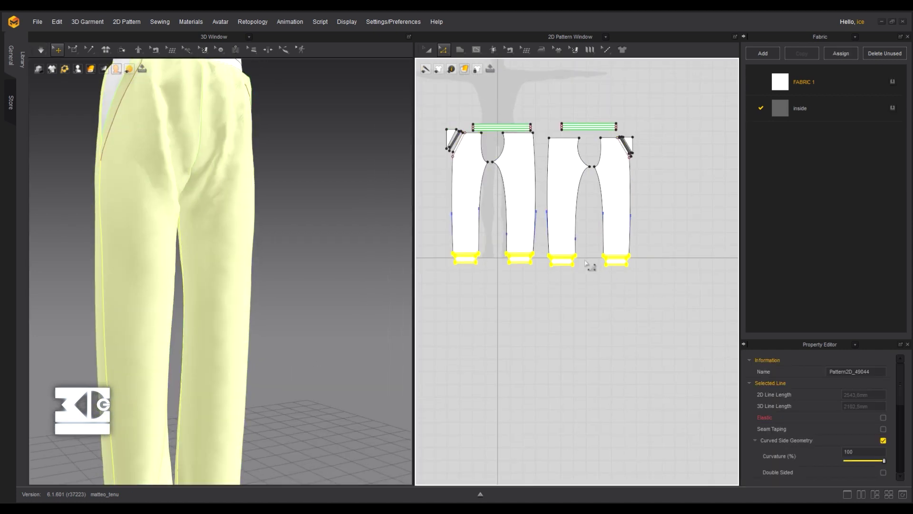
scroll(187, 282, "down", 2)
Simulate the shortened trousers and pull the right leg's fabric upward above the ankle
left_click(41, 49)
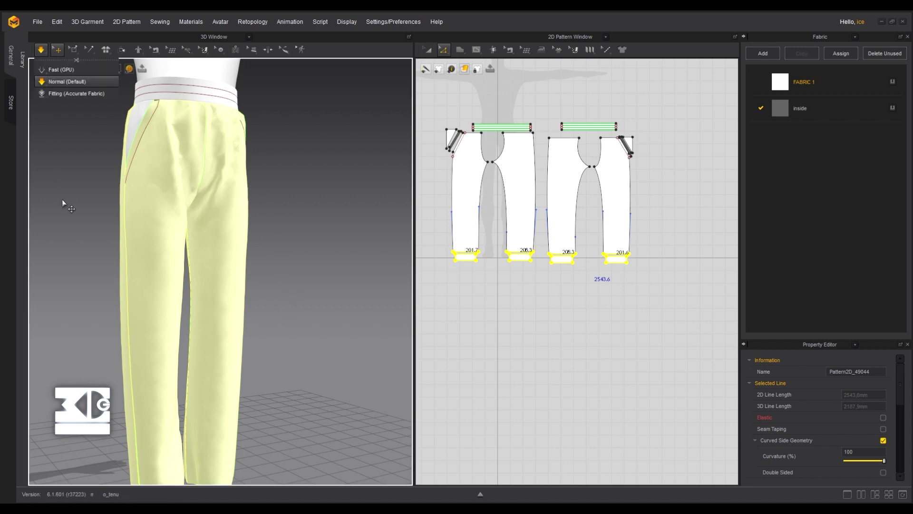
scroll(194, 263, "down", 1)
middle_click_drag(228, 314, 252, 196)
left_click_drag(166, 278, 178, 209)
key("space")
right_click_drag(309, 258, 257, 263)
left_click(257, 262, "shift")
scroll(457, 245, "up", 3)
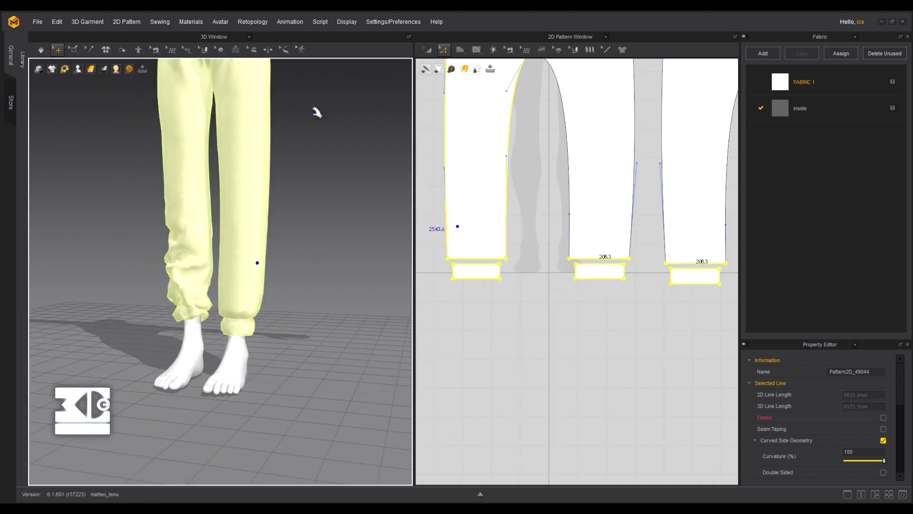
left_click(41, 49)
Narrow the right front leg's hem to its cuff's width by moving both lower corners inward
left_click(438, 257)
left_click(448, 259)
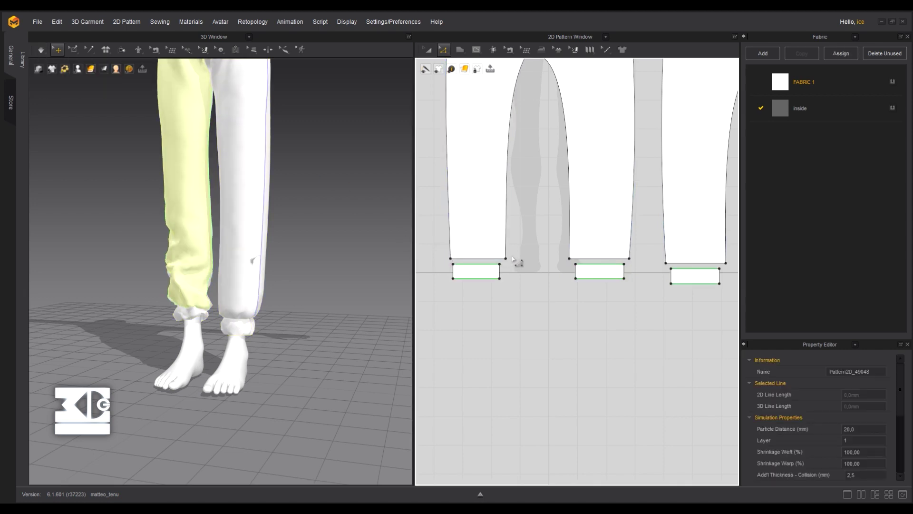
key("Left")
left_click_drag(468, 267, 446, 253)
key("Right")
Narrow the right back leg's hem to its cuff's width by moving both lower corners inward
left_click_drag(582, 263, 564, 253)
key("Right")
key("Right")
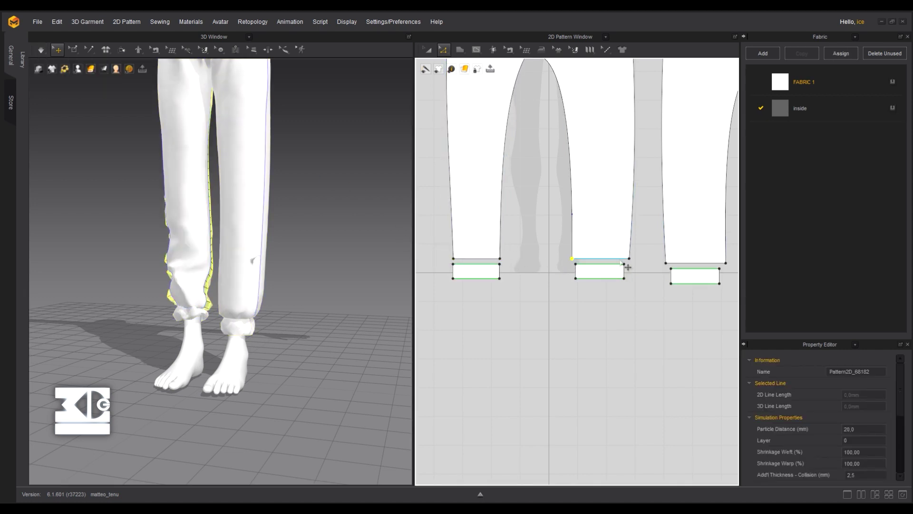
left_click_drag(637, 252, 627, 263)
key("Left")
Narrow the hems of the left back and left front legs to match their cuffs' widths
left_click(726, 264)
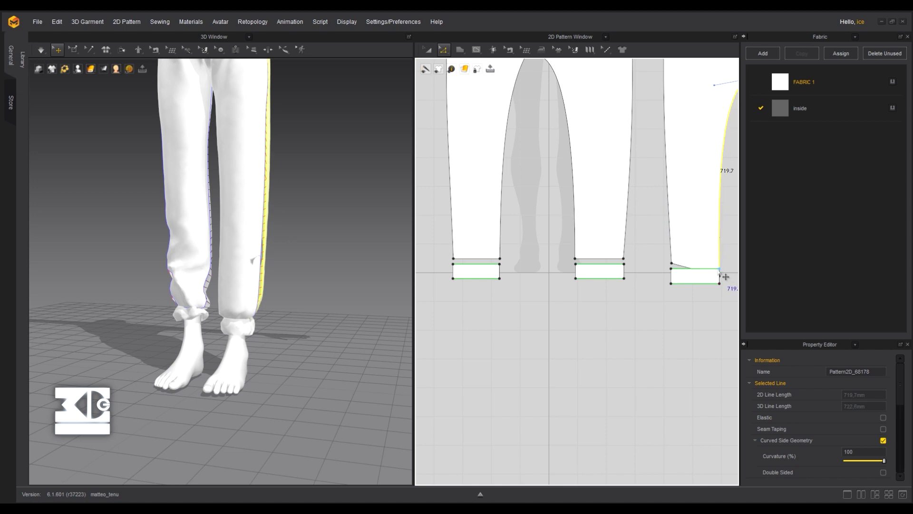
left_click(719, 266)
middle_click_drag(640, 284, 472, 275)
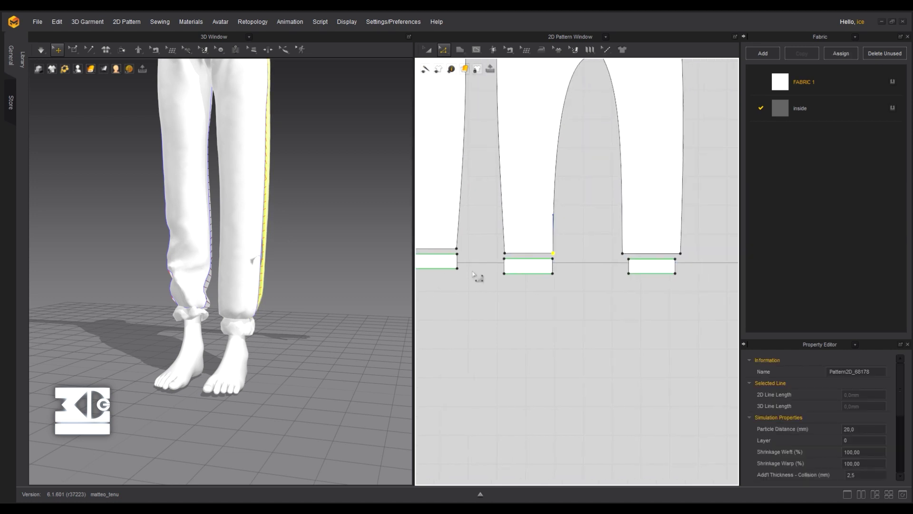
left_click_drag(681, 254, 676, 257)
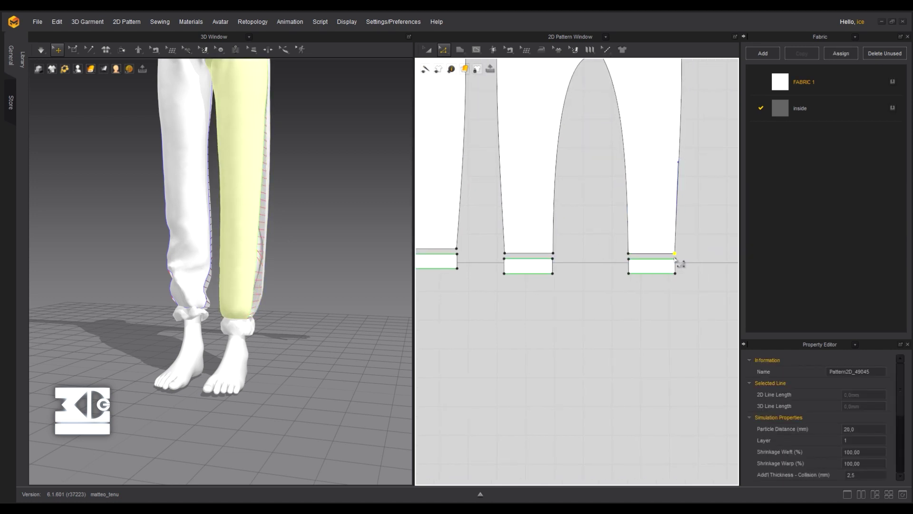
Simulate the tapered trousers and pull the fabric on both front legs and the left hip to settle it
middle_click_drag(497, 149, 531, 261)
scroll(197, 175, "down", 2)
middle_click_drag(195, 171, 200, 259)
mouse_move(306, 200)
right_mouse_down()
mouse_move(244, 186)
mouse_move(299, 190)
right_mouse_up()
left_click(41, 51)
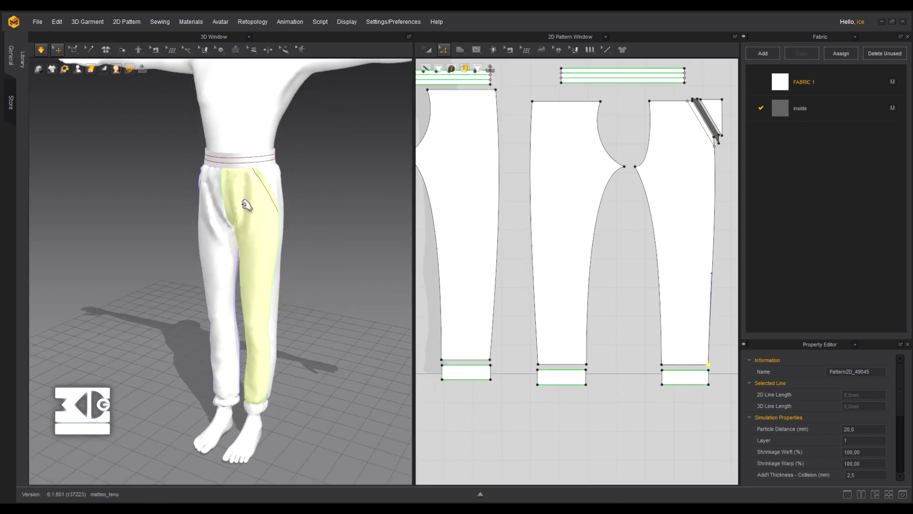
left_click_drag(250, 214, 293, 207)
left_click(275, 325)
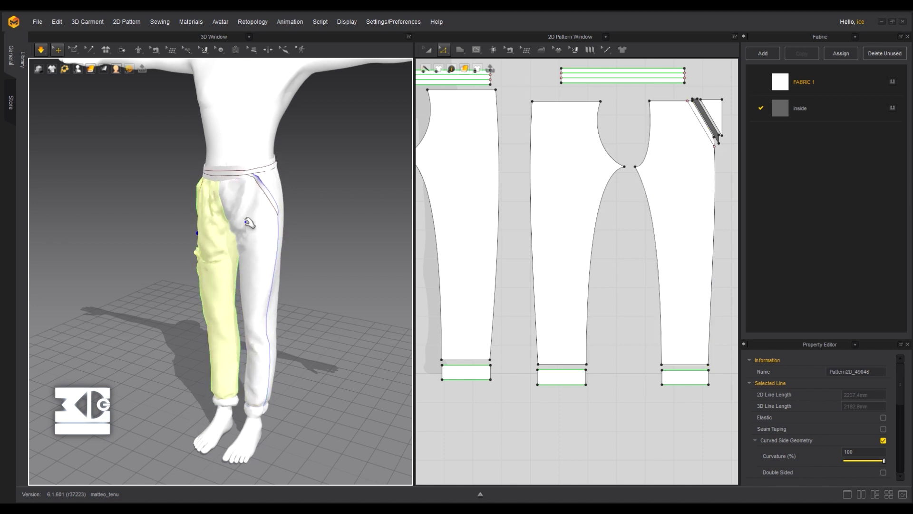
left_click_drag(245, 222, 249, 219)
left_click_drag(249, 220, 261, 363)
left_click_drag(277, 183, 285, 229)
right_click_drag(295, 248, 186, 200)
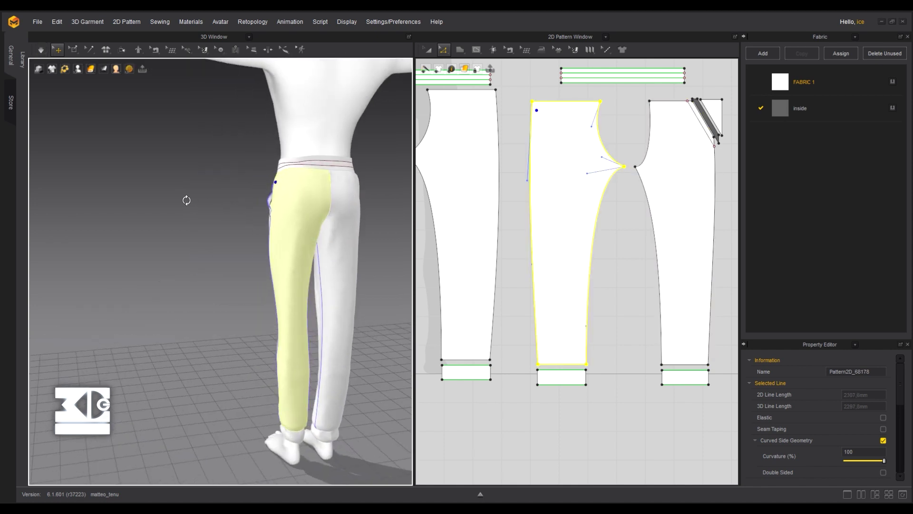
Simulate again in Normal (Default) mode and adjust the left back leg's fabric at the hip
left_click(42, 47)
right_click_drag(247, 220, 286, 178)
mouse_move(42, 49)
left_click(67, 82)
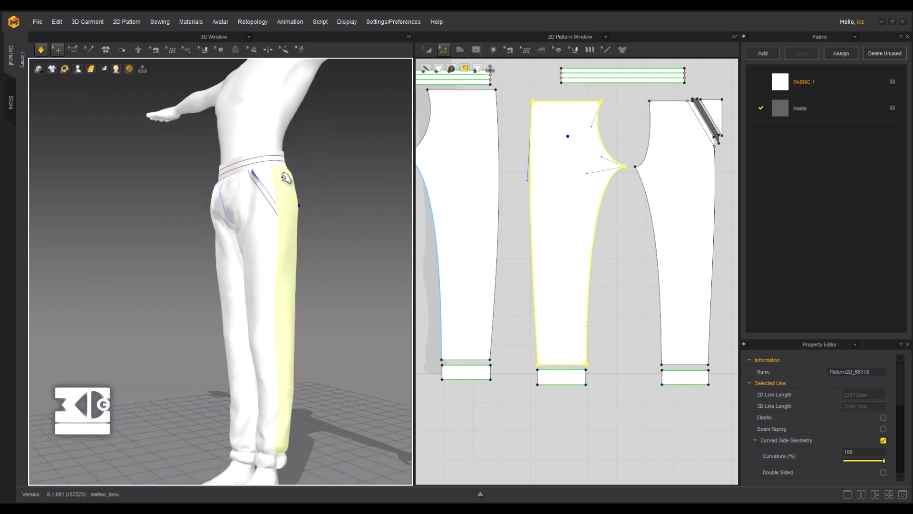
right_click_drag(114, 271, 76, 254)
left_click(42, 50)
Simulate and pull the left front leg's fabric around the pocket opening outward and toward the back to settle it
scroll(267, 197, "up", 3)
middle_click_drag(286, 190, 267, 248)
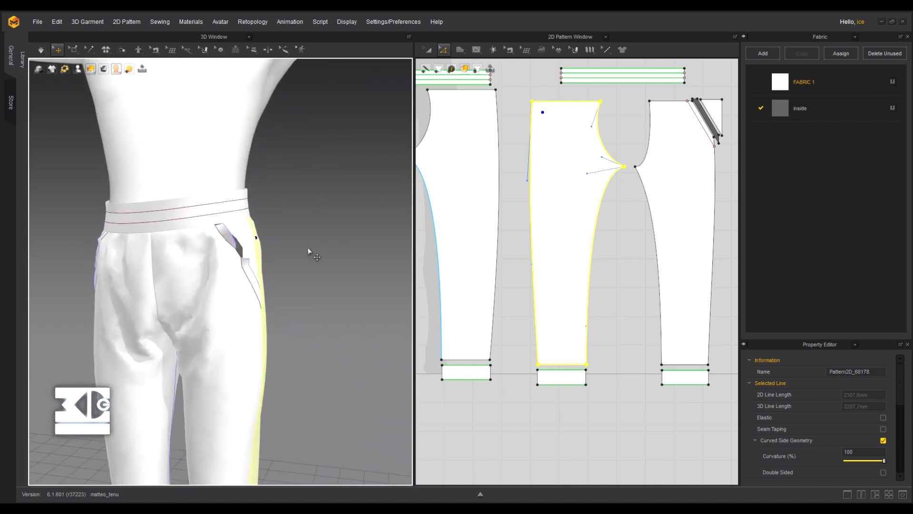
left_click(218, 259)
right_click_drag(310, 250, 305, 226)
left_click_drag(227, 265, 234, 271)
key("space")
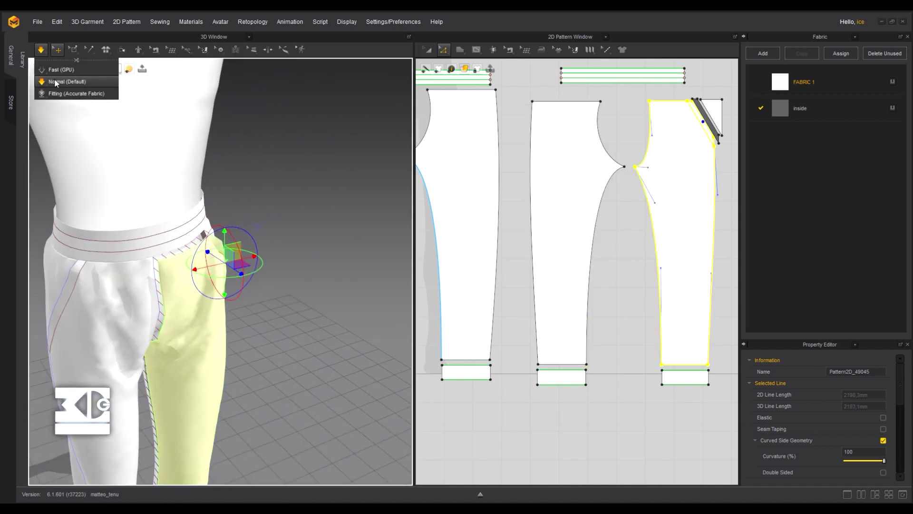
right_click_drag(273, 233, 228, 260)
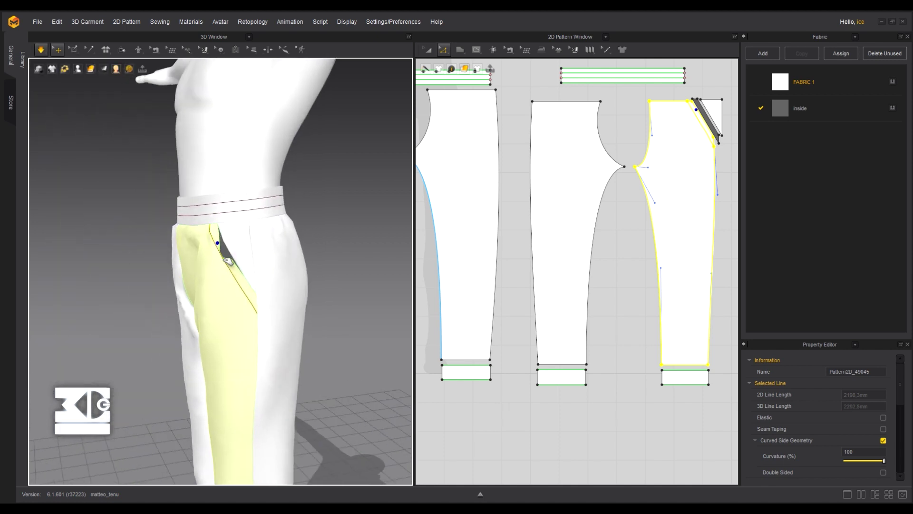
left_click_drag(233, 253, 265, 232)
right_click_drag(265, 232, 221, 250)
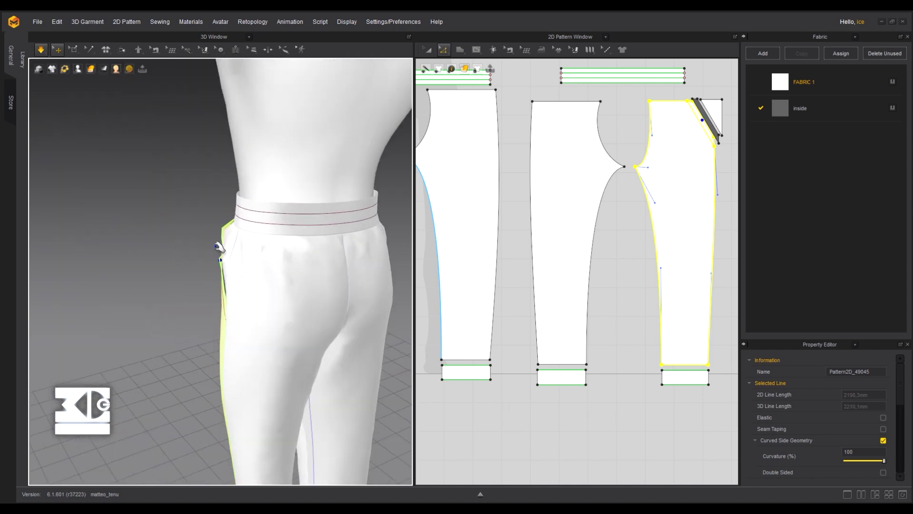
left_click_drag(221, 248, 164, 230)
right_click_drag(163, 230, 316, 196)
left_click(42, 50)
Select both waistband pieces in the 2D pattern and widen them slightly
scroll(471, 105, "down", 3)
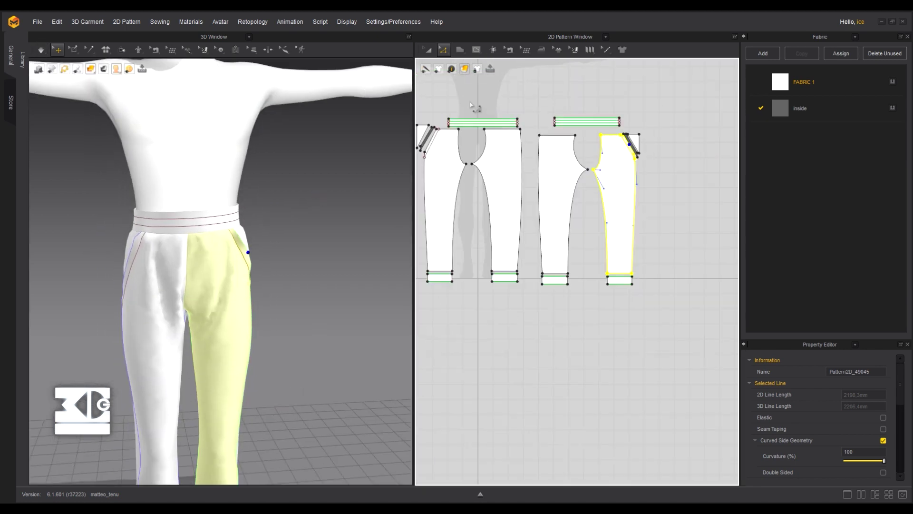
scroll(489, 126, "up", 5)
left_click(479, 127)
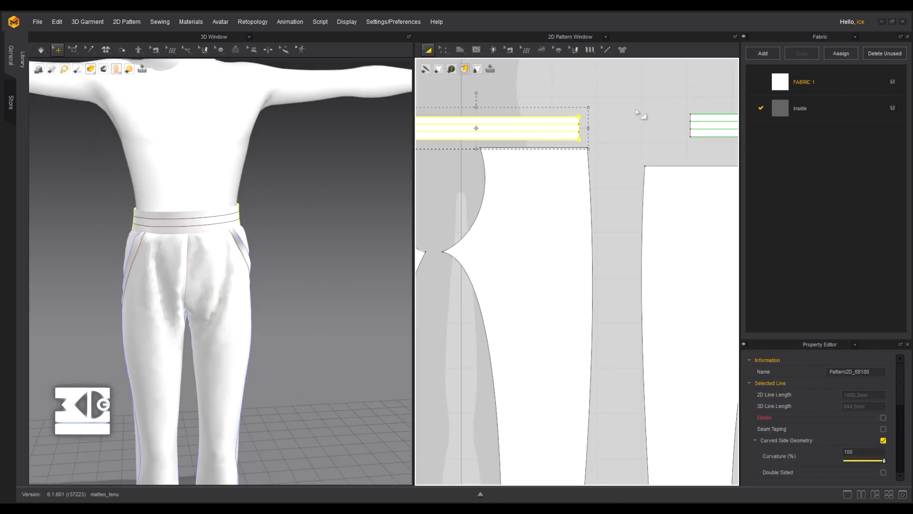
right_click_drag(642, 116, 602, 126)
left_click(603, 126, "shift")
scroll(606, 124, "down", 3)
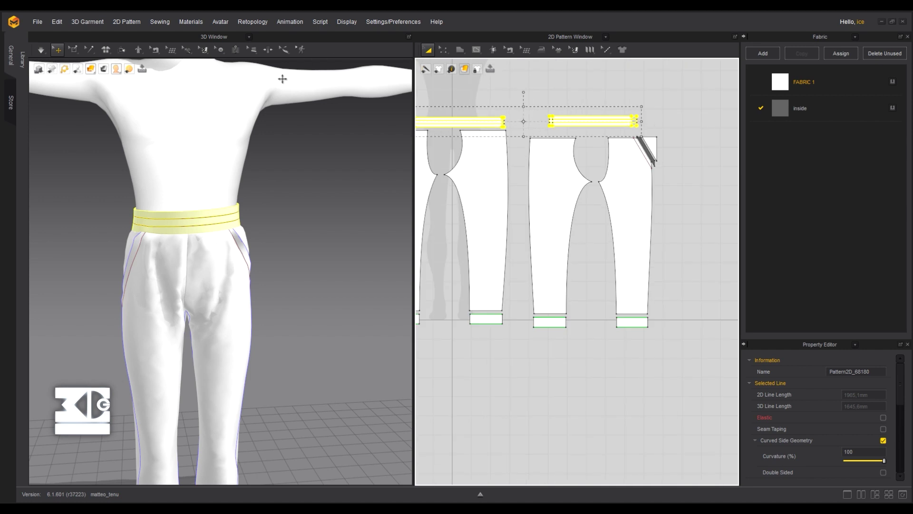
Simulate the trousers with the widened waistband and pull the fabric downward on both legs, front and back
left_click(40, 49)
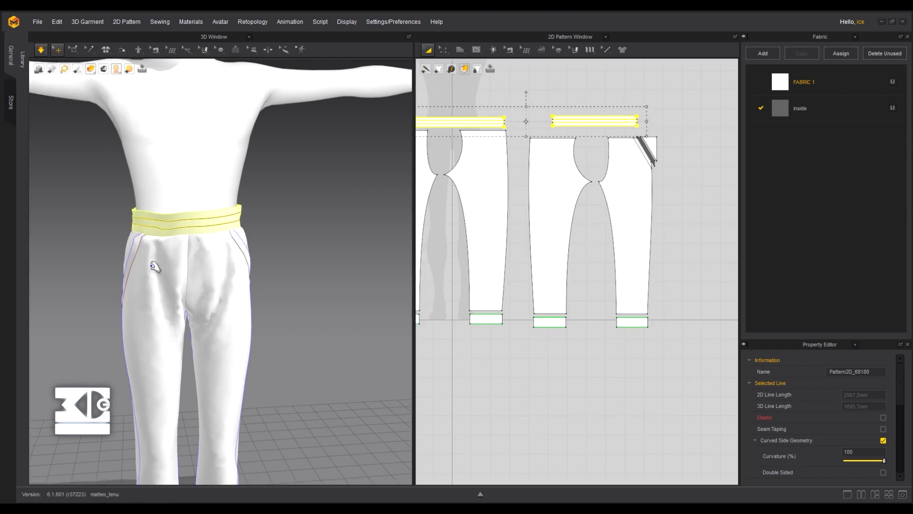
left_click_drag(138, 291, 120, 392)
left_click_drag(240, 296, 257, 382)
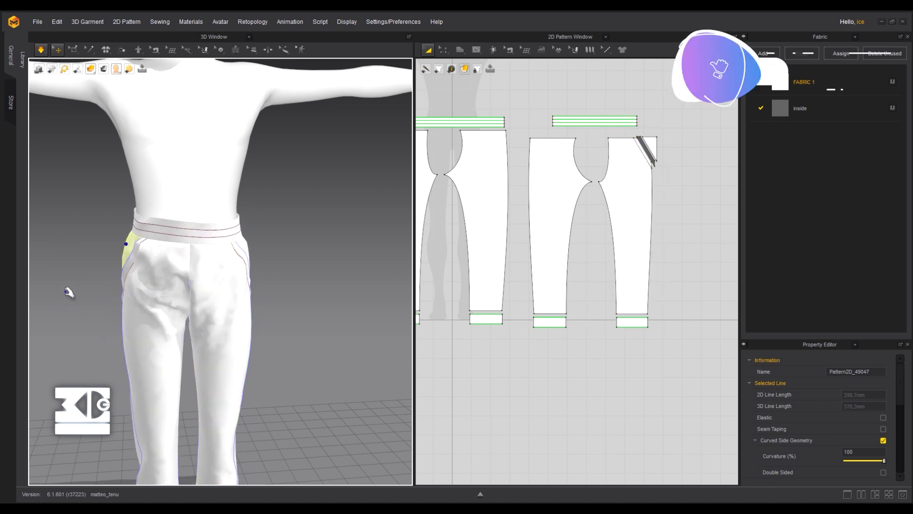
right_click_drag(67, 291, 245, 220)
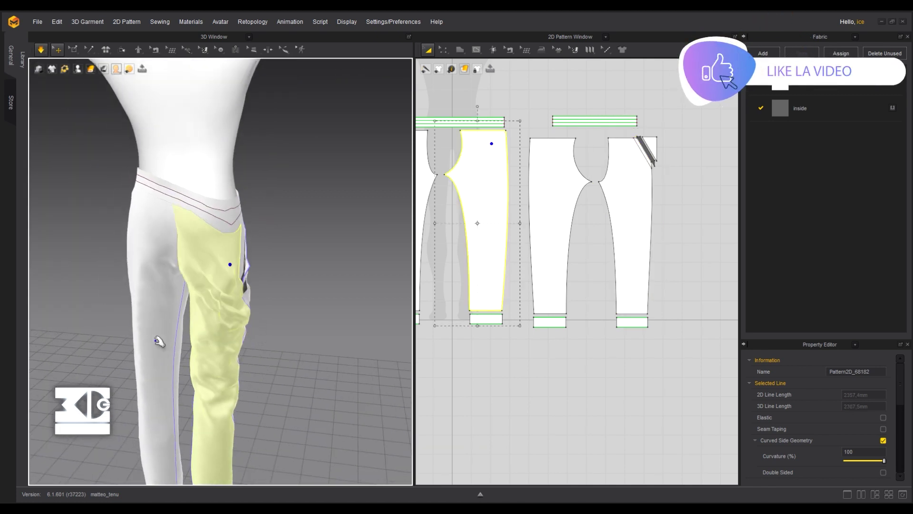
left_click_drag(156, 340, 160, 412)
key("space")
right_click_drag(107, 309, 290, 190)
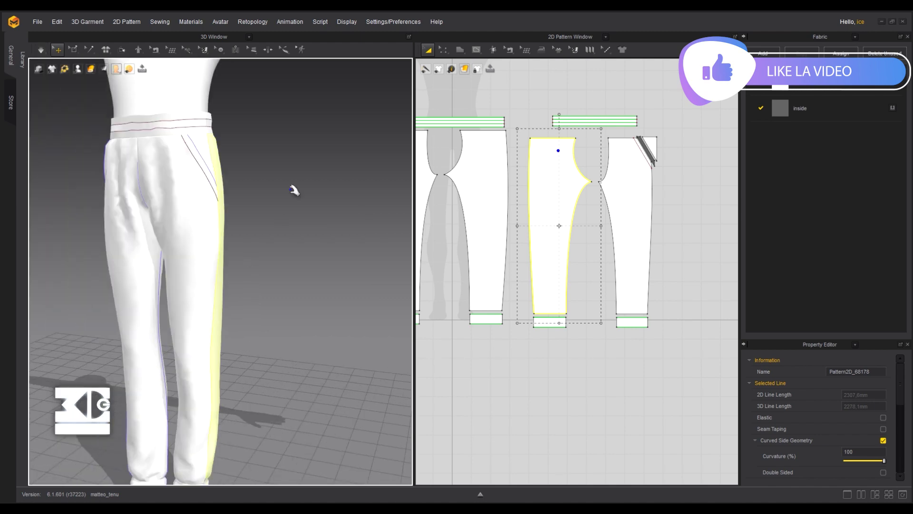
Run the simulation again and pull the upper trouser fabric sideways to smooth it
scroll(285, 200, "down", 3)
right_click_drag(265, 232, 167, 219)
scroll(190, 204, "up", 3)
key("space")
left_click_drag(174, 205, 194, 215)
left_click_drag(215, 219, 206, 219)
key("space")
mouse_move(100, 205)
right_mouse_down()
mouse_move(215, 212)
mouse_move(95, 214)
right_mouse_up()
scroll(107, 195, "down", 2)
middle_click_drag(114, 183, 119, 234)
scroll(118, 235, "up", 2)
right_click_drag(119, 234, 49, 214)
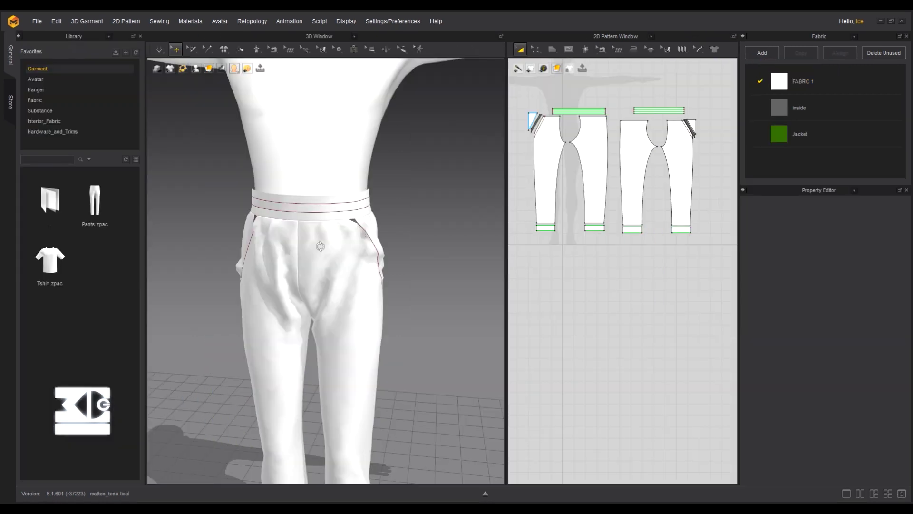
Simulate the trousers in Normal (Default) mode and inspect both pocket openings from the sides
right_click_drag(320, 246, 240, 245)
left_click(159, 49)
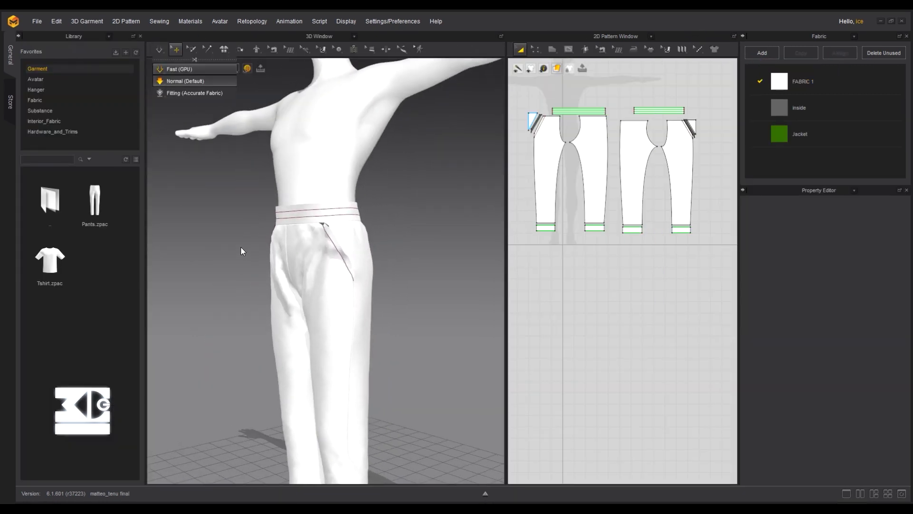
left_click(185, 81)
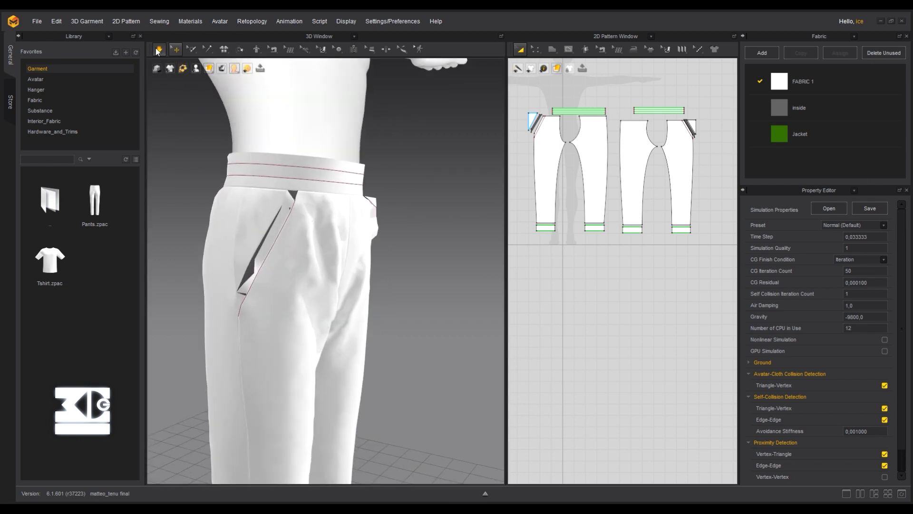
left_click(158, 50)
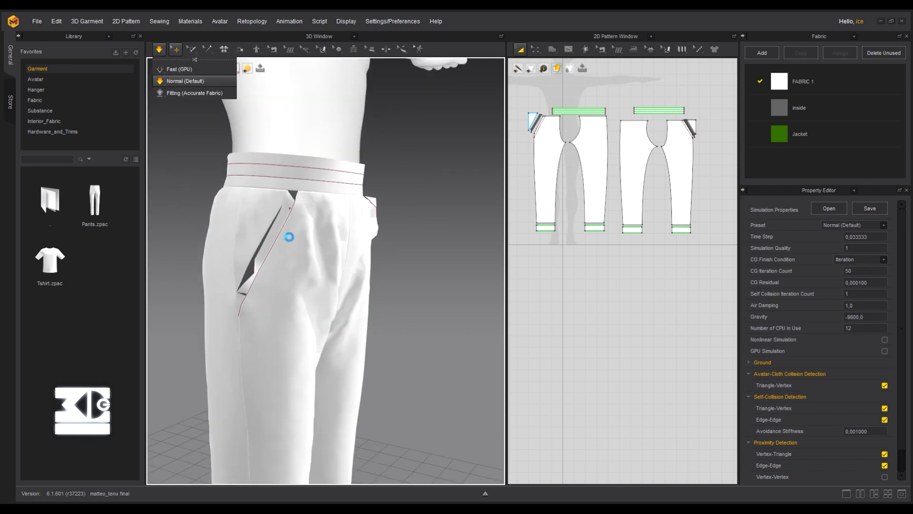
right_click_drag(289, 236, 266, 231)
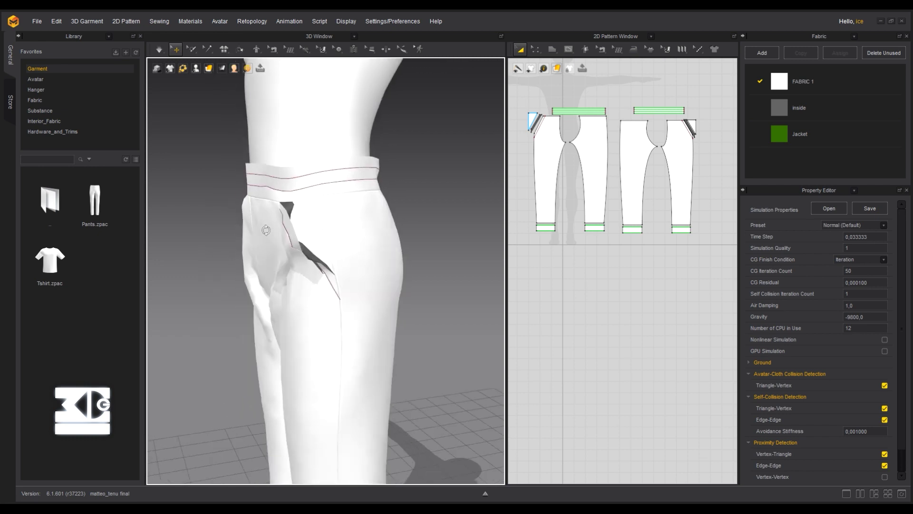
right_click_drag(200, 251, 253, 245)
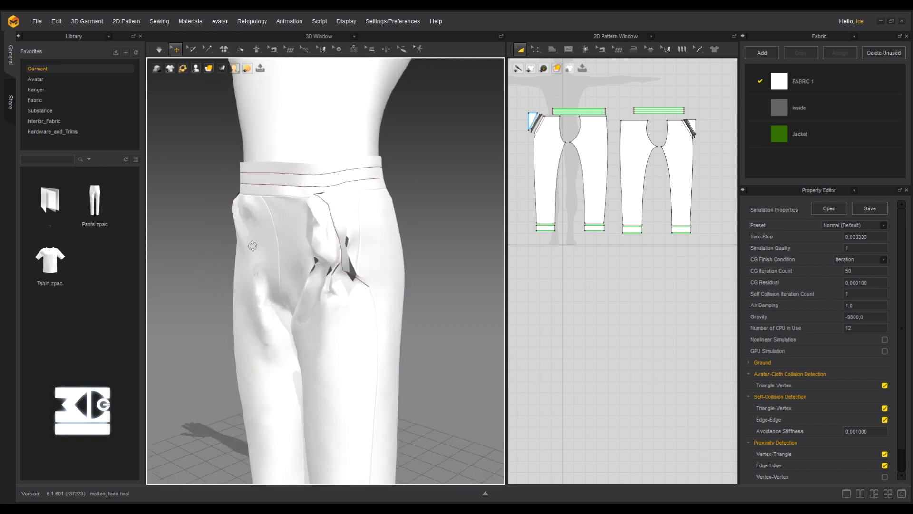
Simulate in Fast (GPU) mode and adjust the right front leg's upper fabric
left_click(158, 50)
left_click(164, 68)
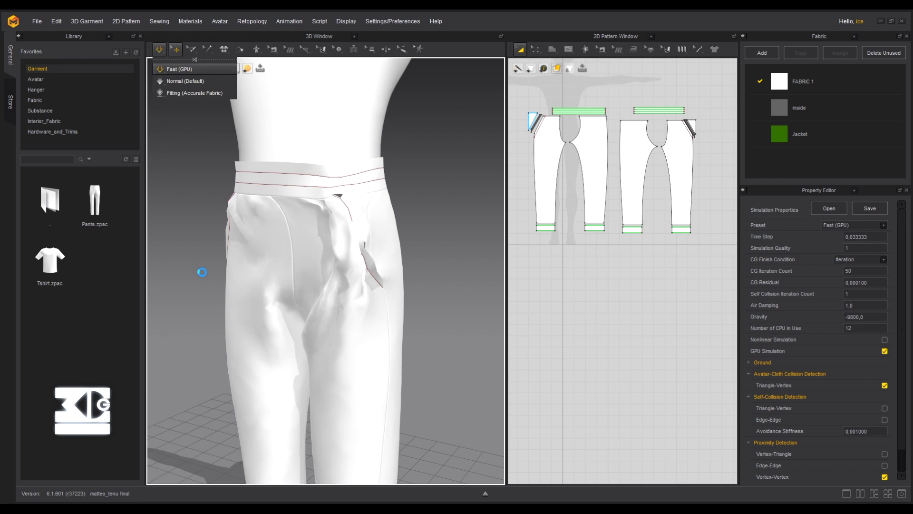
left_click(251, 285)
right_click_drag(264, 271, 375, 296)
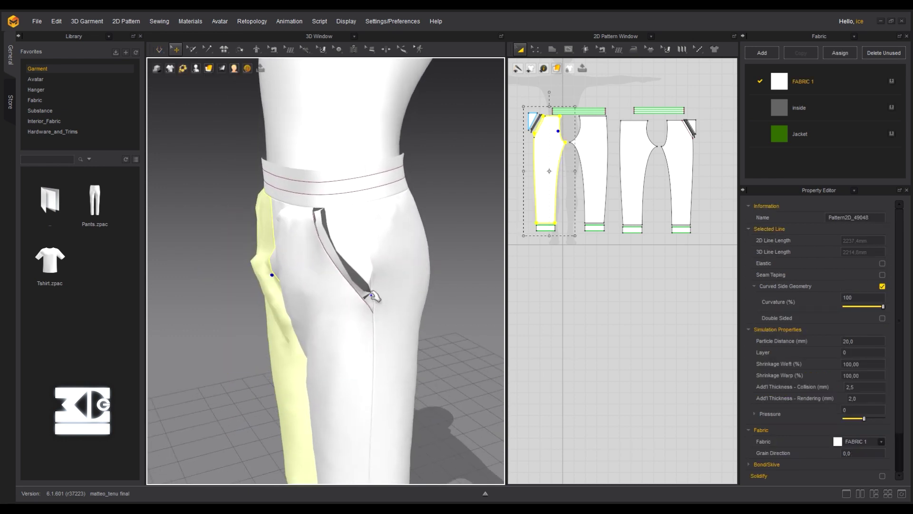
key("space")
Adjust the front waistband and the left pocket area's fabric in the Fast (GPU) simulation
left_click(374, 295)
right_click_drag(296, 238, 355, 185)
left_click(355, 176)
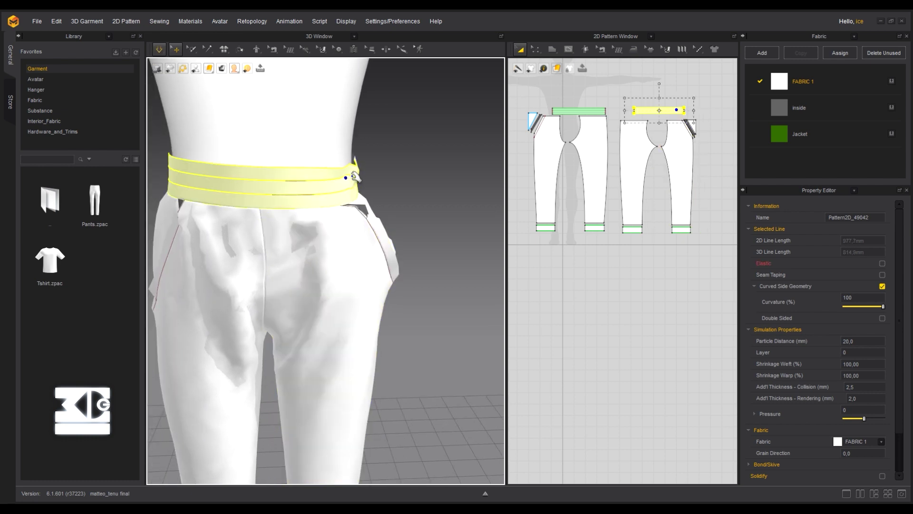
left_click(363, 254)
right_click_drag(363, 255, 266, 295)
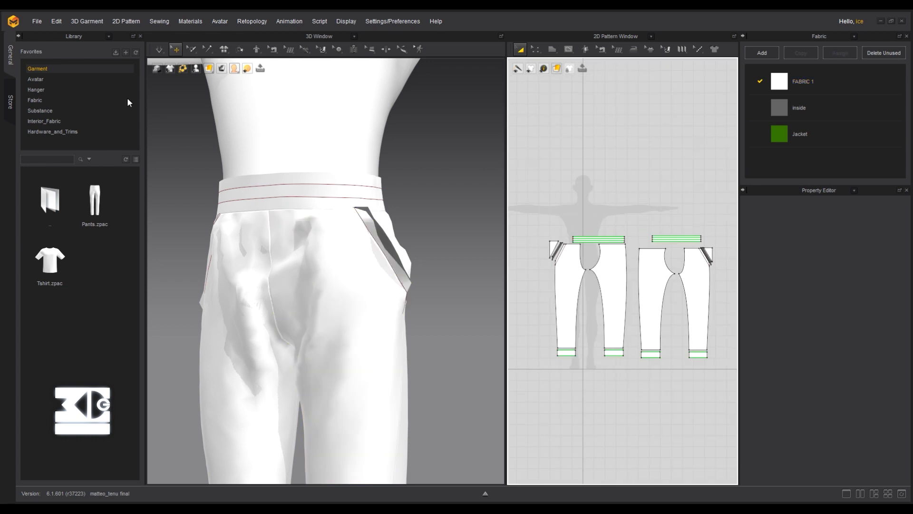
Simulate in Normal (Default) mode and pull the left pocket's triangular panel outward at its upper edge
left_click(159, 48)
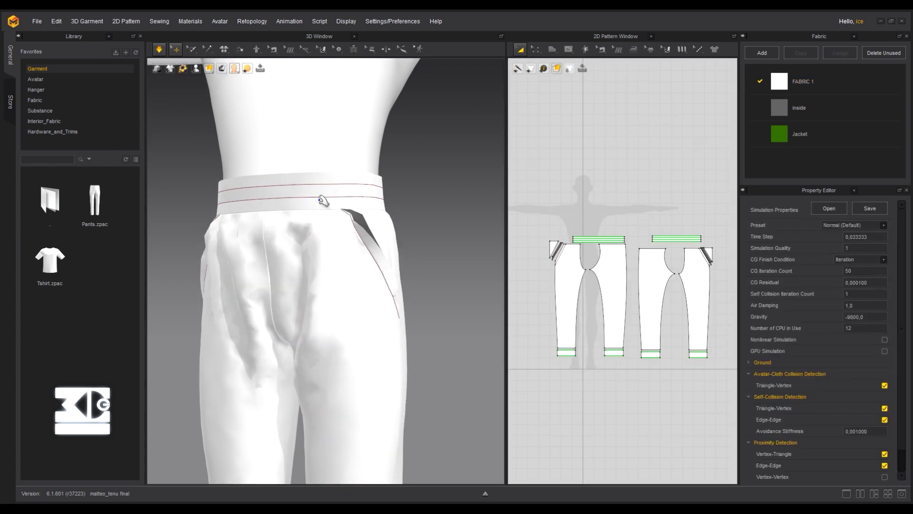
right_click_drag(469, 203, 472, 219)
left_click_drag(355, 205, 395, 193)
right_click_drag(395, 195, 282, 238)
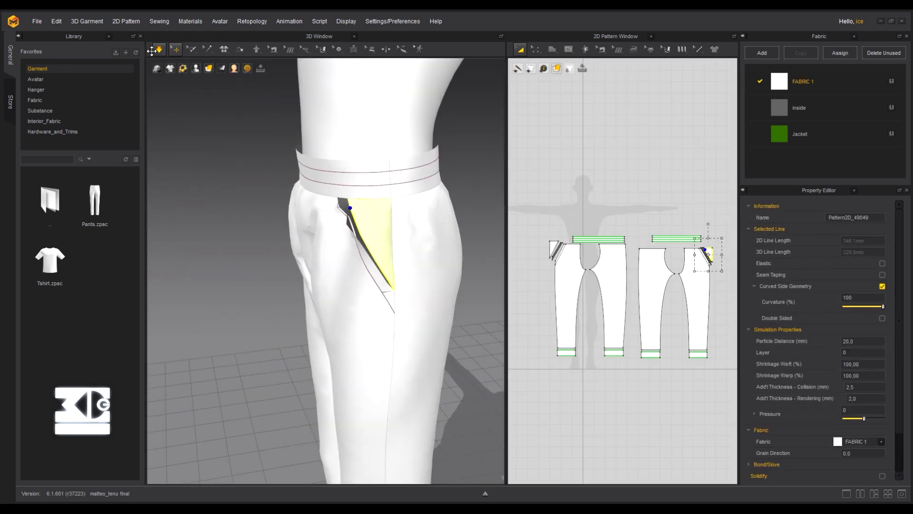
left_click(159, 49)
Select the left pocket opening's grey inner strip in the 2D pattern
right_click_drag(269, 296, 205, 290)
left_click(355, 277)
right_click_drag(295, 248, 379, 266)
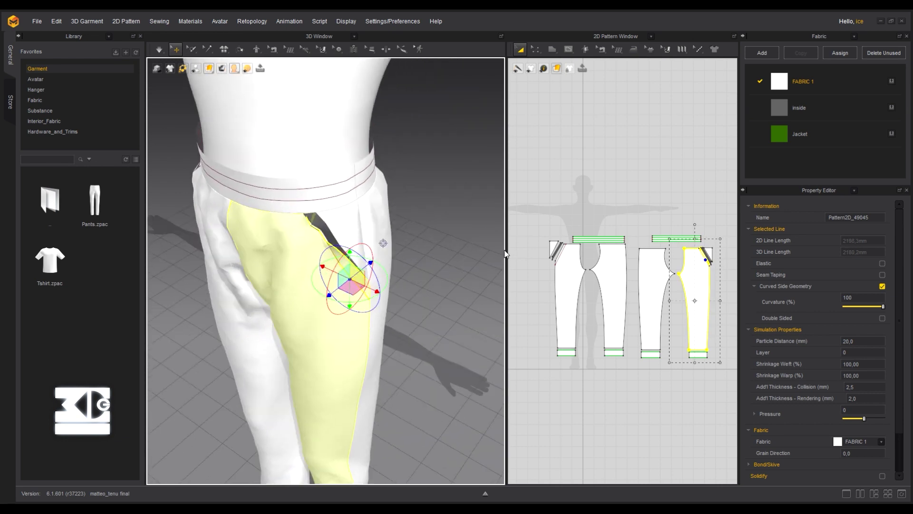
scroll(699, 245, "up", 7)
left_click(700, 249)
left_click(722, 271)
scroll(723, 272, "down", 3)
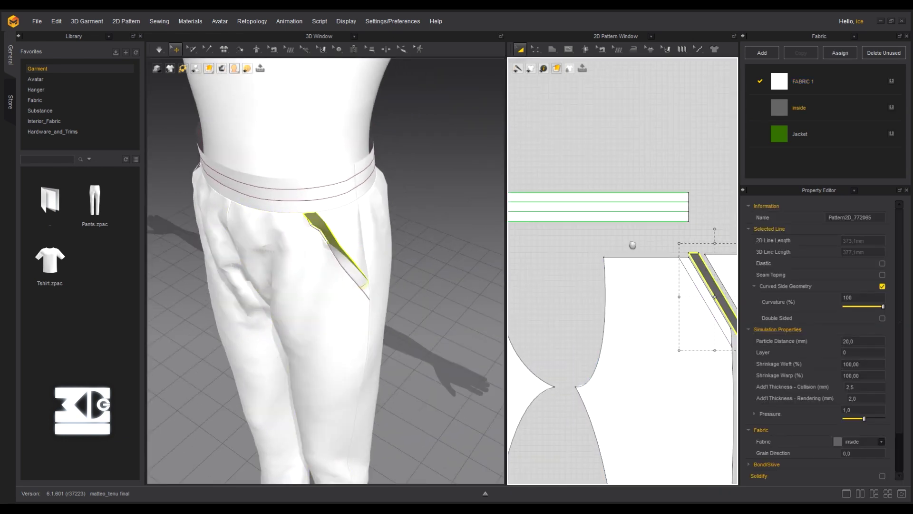
Move the right pocket's grey inner strip outward from the body and simulate in Normal (Default) mode to reseat it
right_click_drag(377, 224, 520, 189)
left_click(286, 219)
right_click_drag(257, 246, 358, 277)
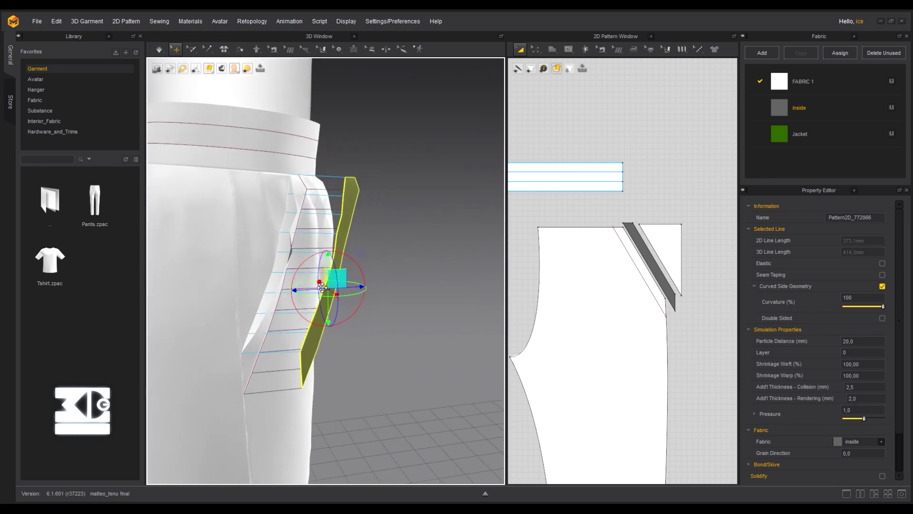
left_click(159, 48)
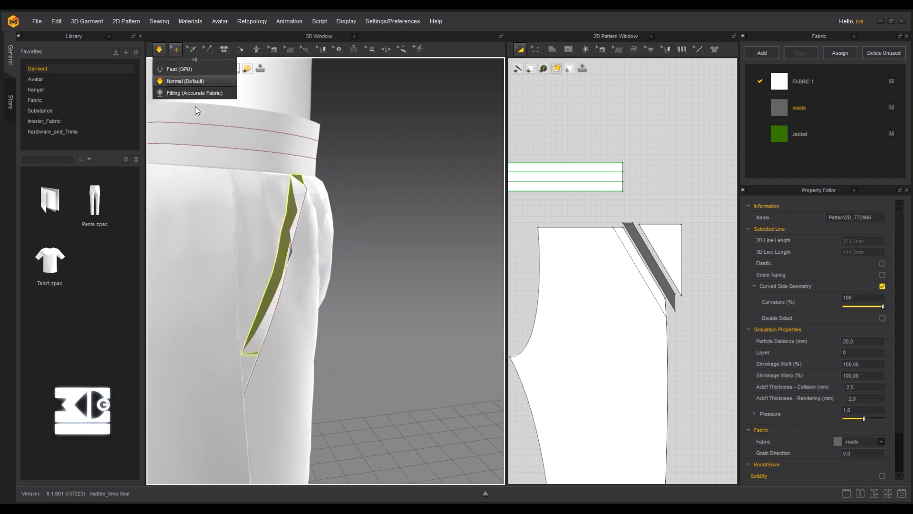
Simulate in Normal (Default) mode and pull the front leg panel's fabric beside the pocket at the avatar's left hip
left_click(303, 180)
right_click_drag(331, 211, 263, 223)
right_click_drag(409, 221, 255, 228)
left_click(159, 49)
right_click_drag(248, 287, 204, 294)
middle_click_drag(203, 293, 280, 274)
left_click_drag(221, 272, 209, 272)
left_click(160, 49)
right_click_drag(179, 209, 266, 214)
scroll(266, 214, "up", 2)
scroll(266, 215, "down", 5)
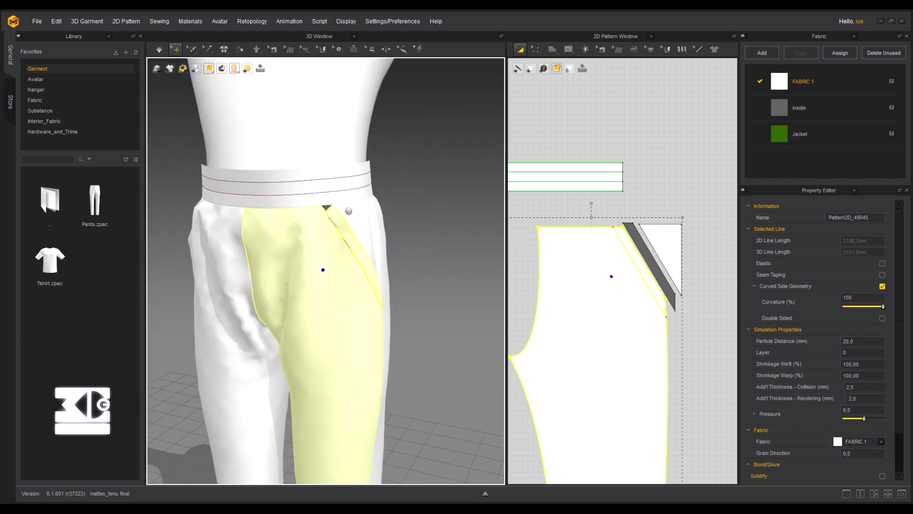
Set the particle distance of all the trouser pattern pieces to 5 mm
scroll(580, 230, "up", 2)
scroll(607, 193, "down", 5)
scroll(607, 193, "down", 3)
middle_click_drag(543, 171, 587, 142)
left_click_drag(521, 134, 703, 298)
left_click(858, 344)
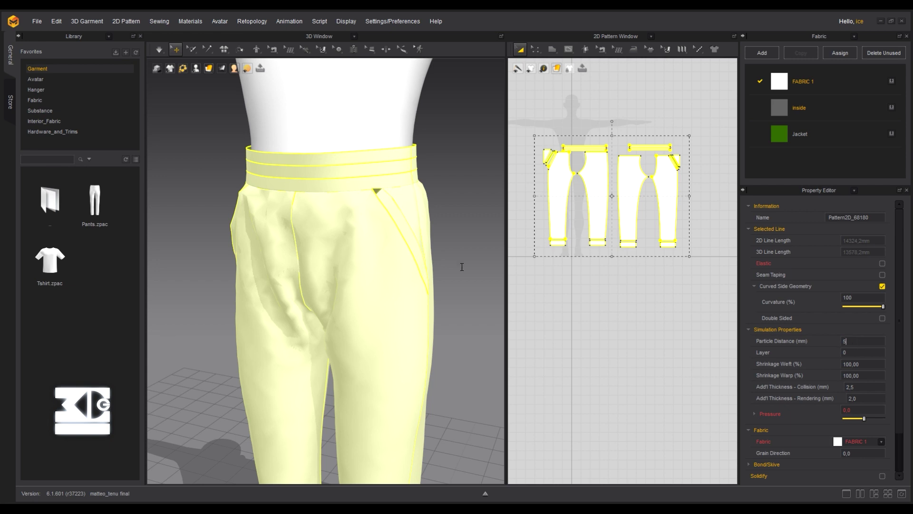
left_click(527, 210)
Simulate the refined trousers in Fast (GPU) mode and adjust the front panel's upper edge near the avatar's left pocket
middle_click_drag(306, 212, 323, 177)
scroll(322, 176, "up", 2)
left_click(160, 51)
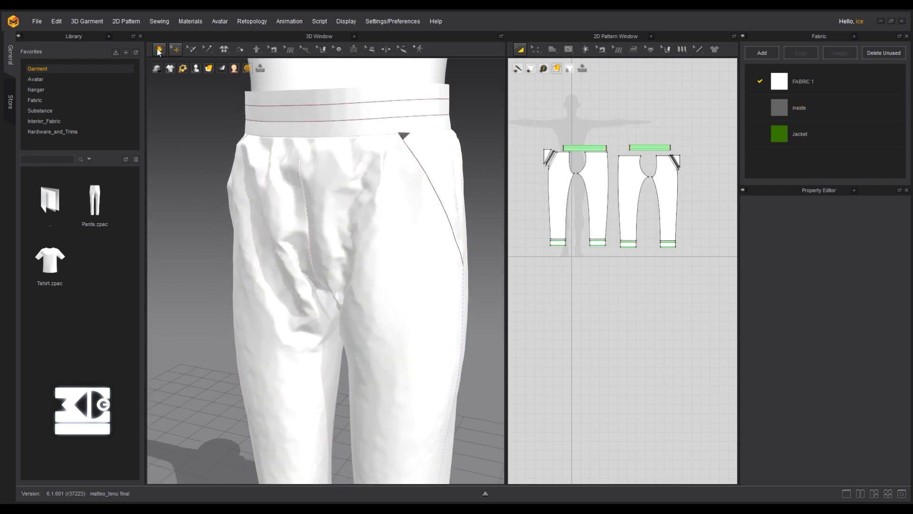
left_click(168, 69)
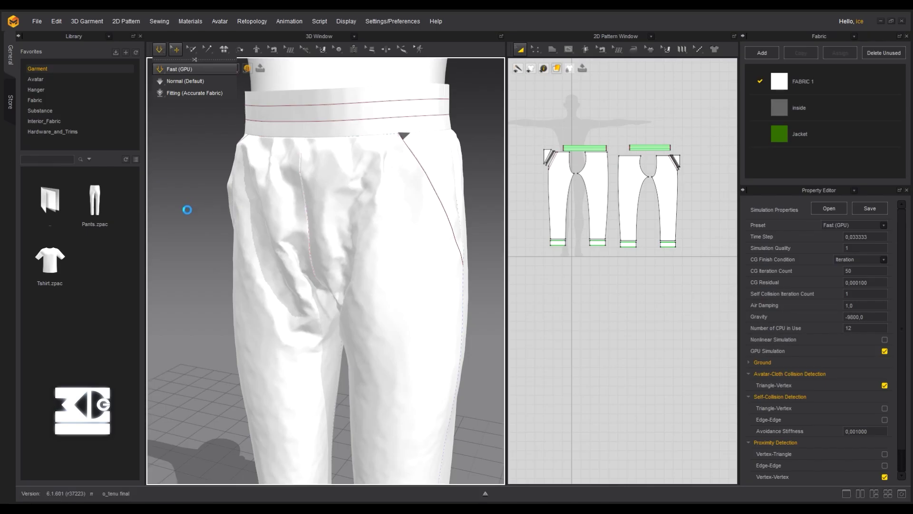
right_click_drag(220, 204, 192, 218)
left_click(323, 219)
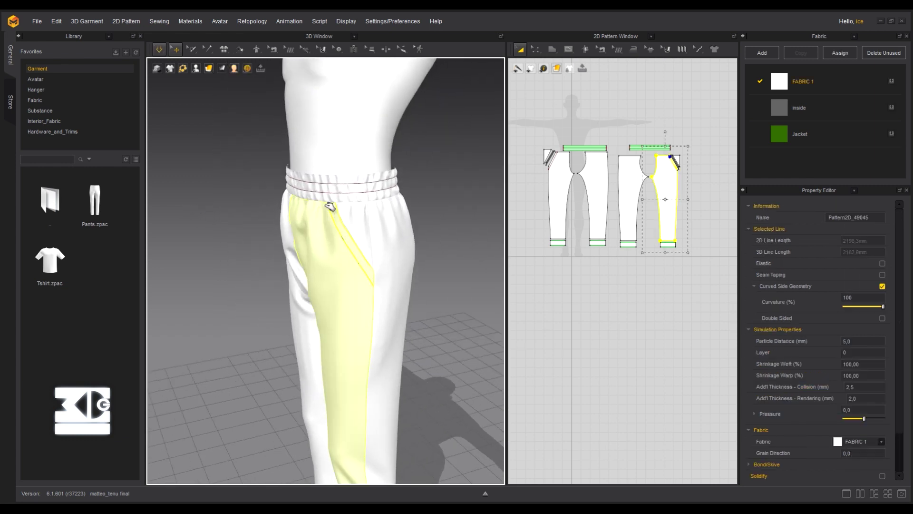
middle_click_drag(326, 208, 353, 224)
scroll(353, 224, "up", 5)
left_click(160, 50)
Pull the front panel's upper corner at the avatar's left pocket opening into place in simulation, starting and stopping it as needed
left_click(354, 280)
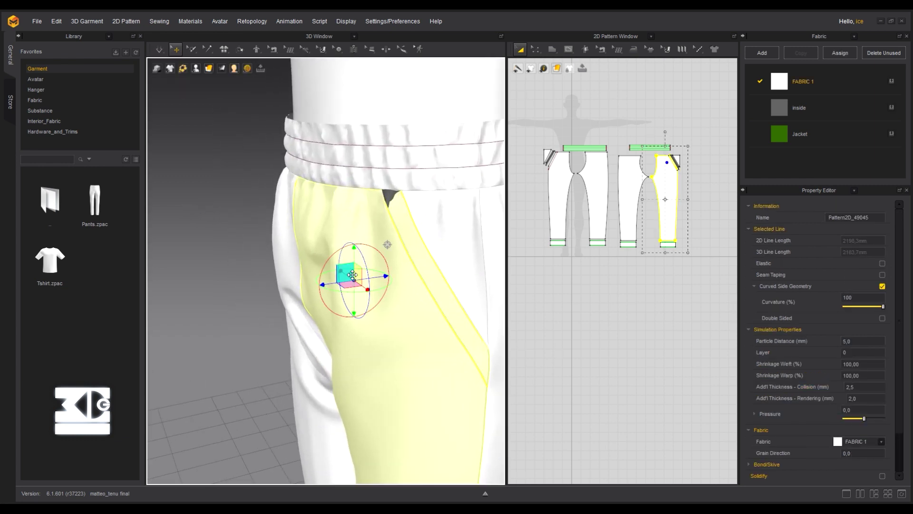
right_click_drag(354, 280, 374, 211)
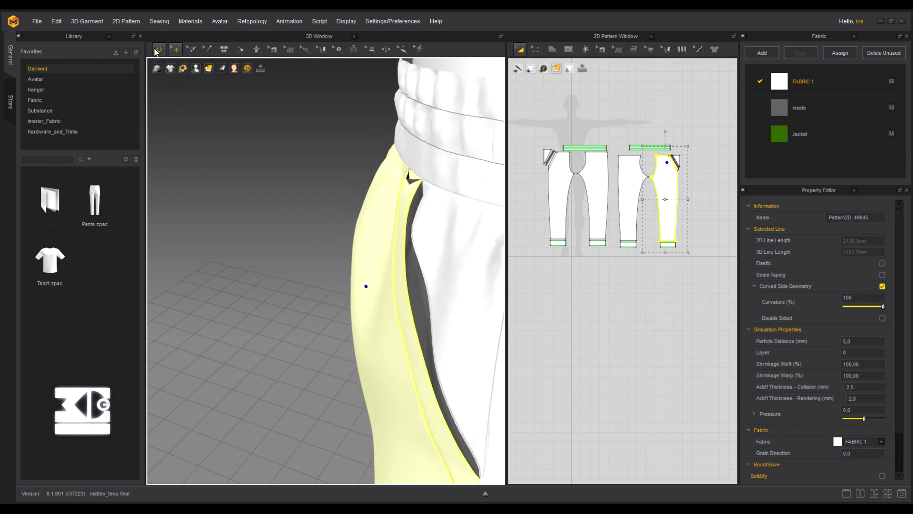
key("space")
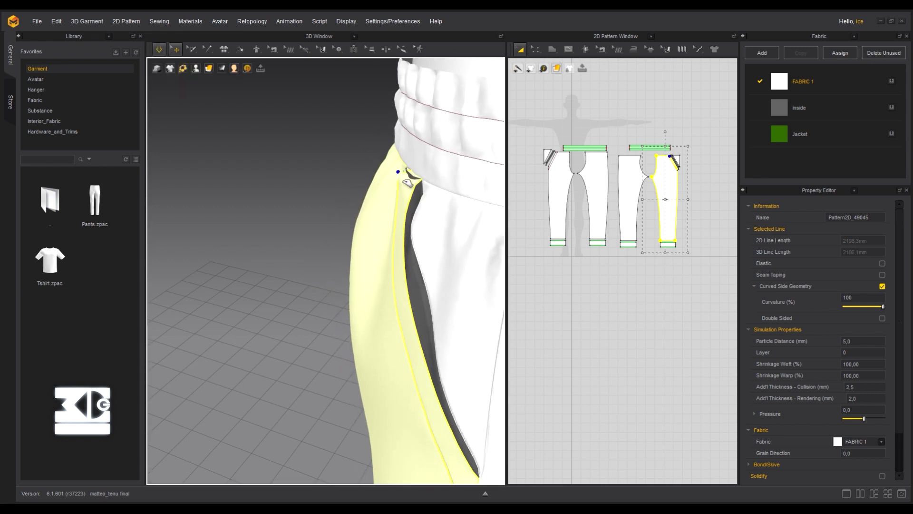
right_click_drag(364, 193, 440, 198)
key("space")
mouse_move(390, 176)
left_mouse_down()
mouse_move(347, 165)
mouse_move(389, 174)
left_mouse_up()
key("space")
scroll(280, 258, "up", 1)
scroll(281, 259, "down", 5)
right_click_drag(404, 280, 348, 280)
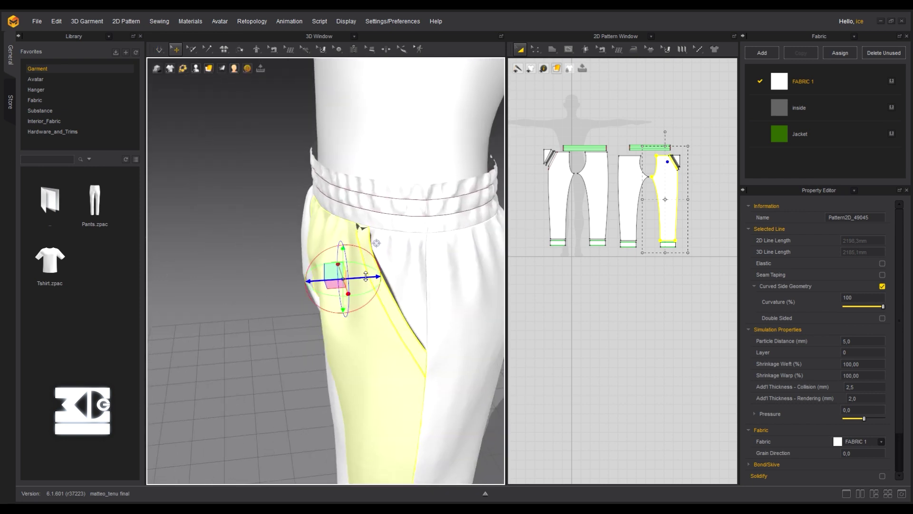
Move the front leg panel on the avatar's left side outward from the pocket and freeze it
left_click_drag(366, 276, 325, 279)
scroll(257, 152, "up", 1)
right_click(272, 237)
left_click(293, 79)
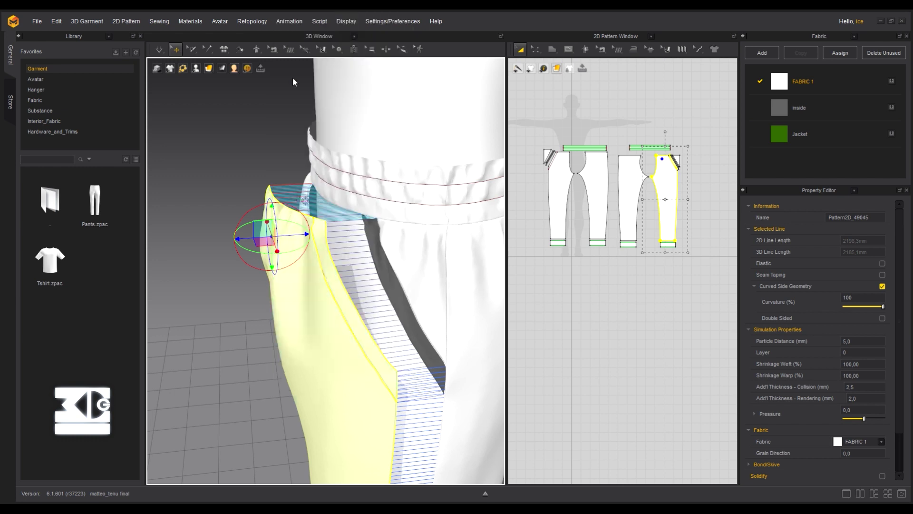
Simulate the other pieces with the front panel frozen, waiting for the program to respond
right_click_drag(329, 290, 336, 244)
left_click(160, 50)
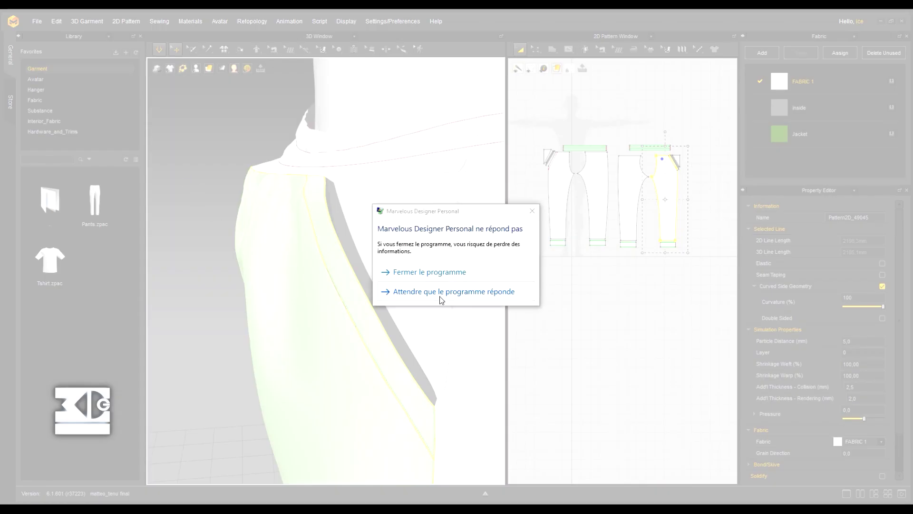
left_click(439, 295)
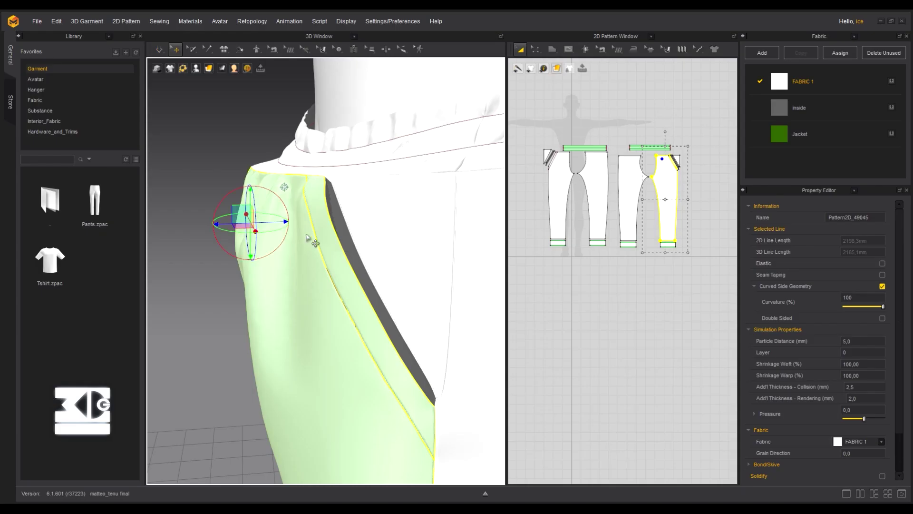
Select the avatar's left pocket's grey inner strip and examine its upper end and seams against the waistband
left_click(55, 22)
left_click(58, 38)
left_click(58, 27)
right_click_drag(428, 214, 302, 232)
left_click(303, 233)
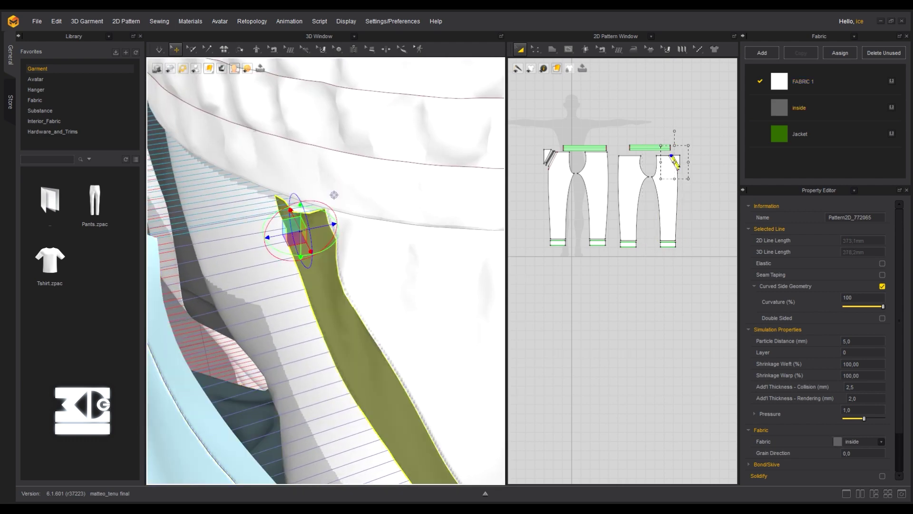
right_click_drag(304, 195, 354, 229)
scroll(704, 154, "up", 8)
scroll(590, 190, "up", 4)
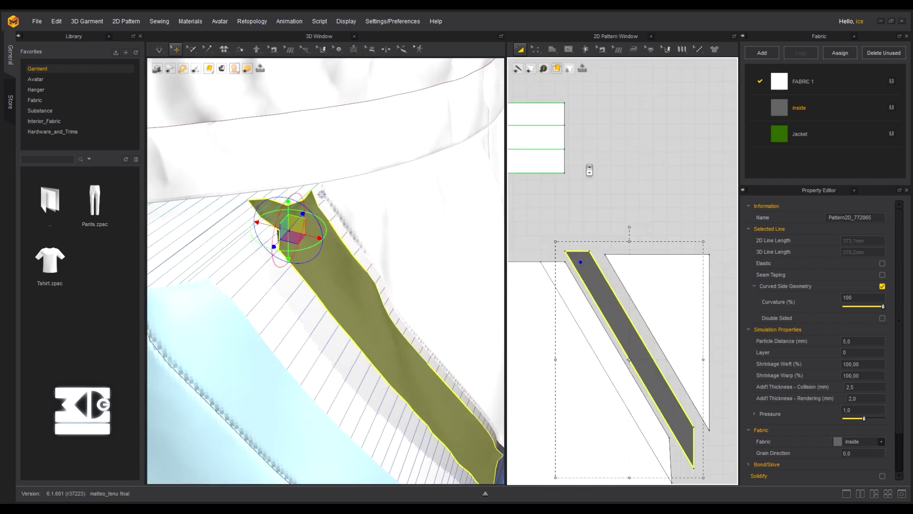
scroll(598, 170, "down", 2)
right_click_drag(309, 143, 296, 152)
scroll(285, 191, "down", 3)
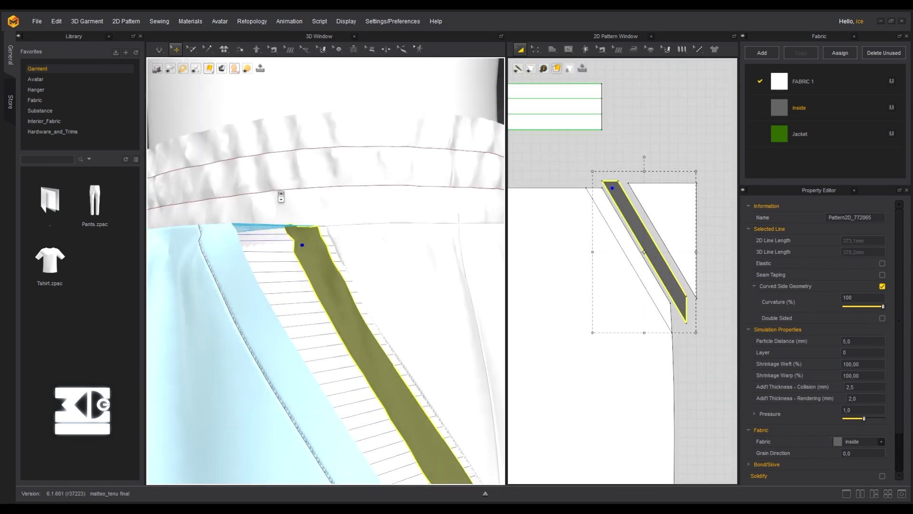
right_click_drag(281, 198, 303, 226)
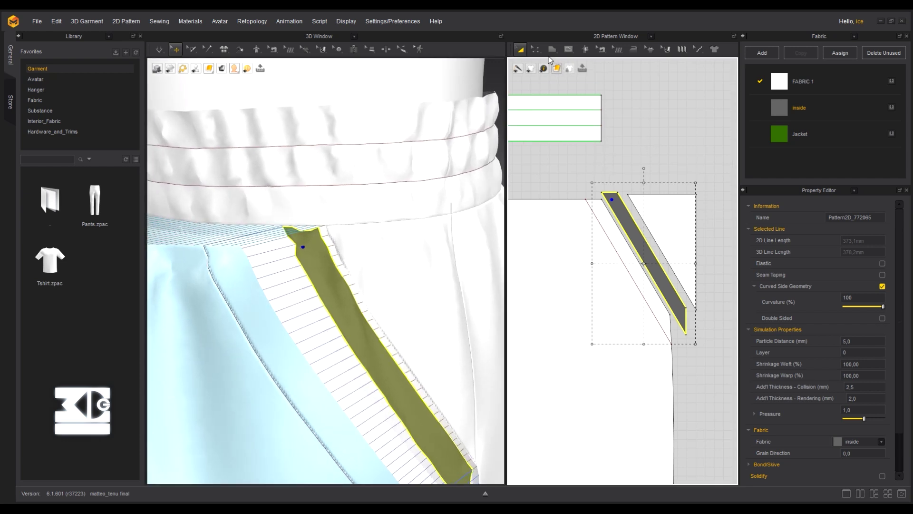
Try to sew the grey strip's upper edge to the outer end of the waistband's lower edge, and undo that seam
left_click(628, 81)
scroll(605, 187, "up", 2)
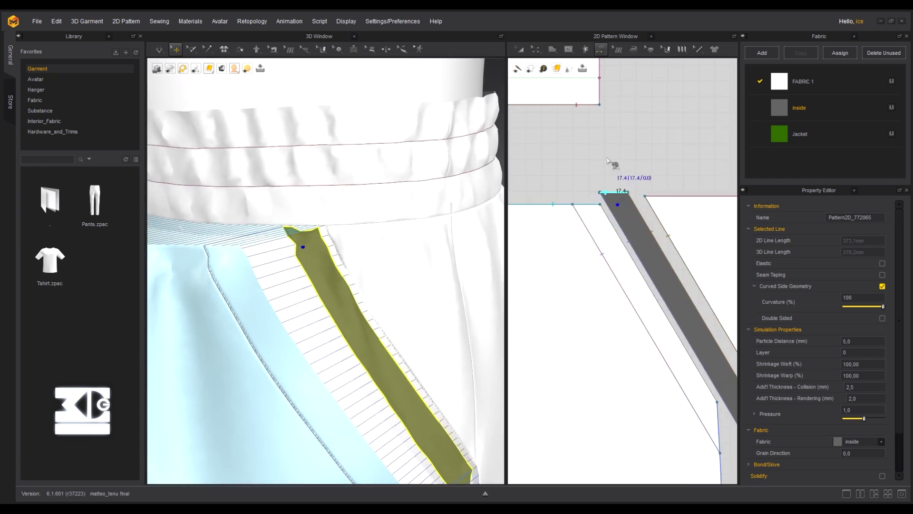
mouse_move(600, 53)
left_click(615, 106)
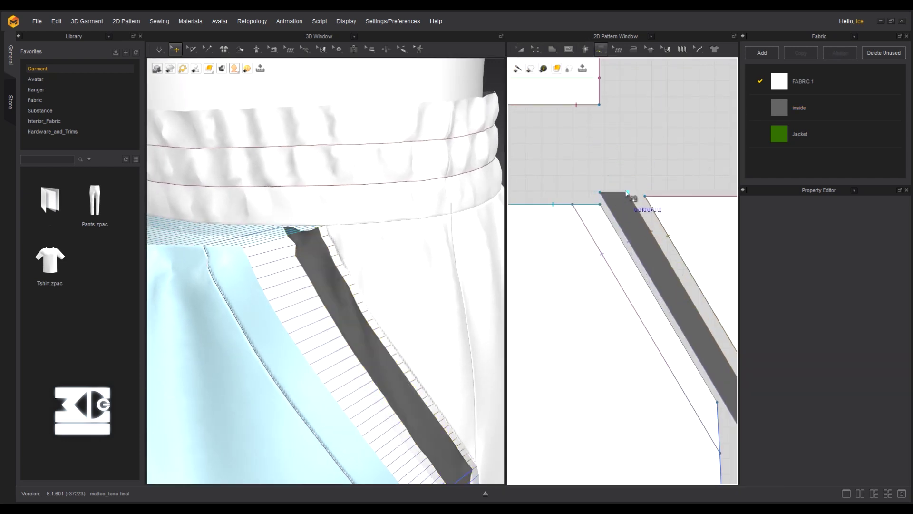
left_click(572, 106)
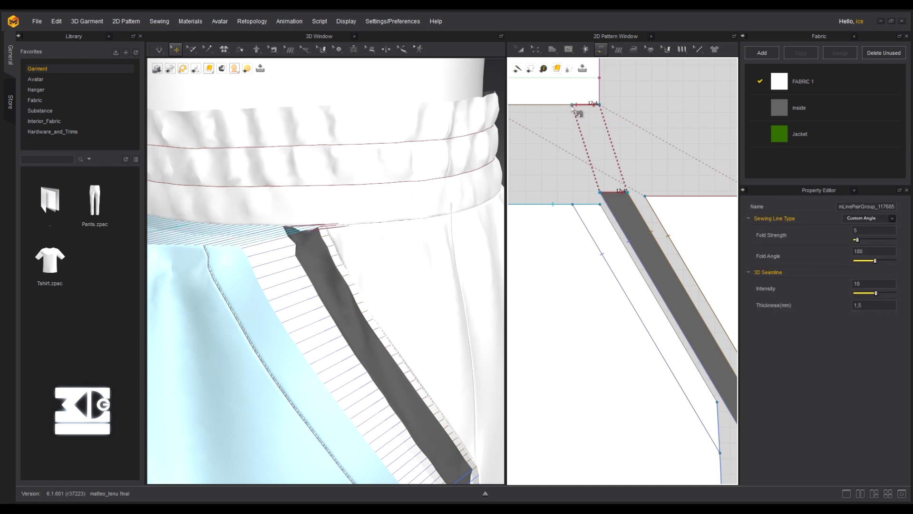
key("ctrl+z")
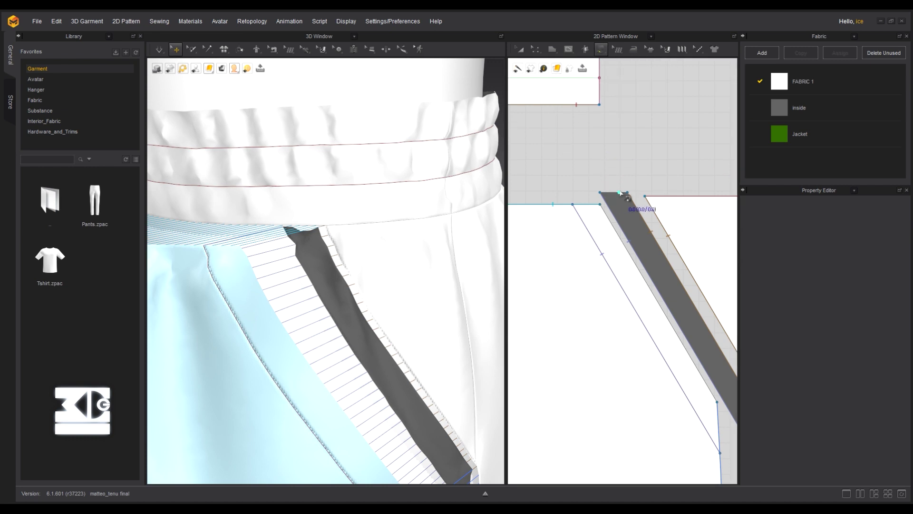
Sew the grey strip's upper edge to the waistband's lower edge, along the segment ending at the existing seam division
scroll(642, 161, "down", 3)
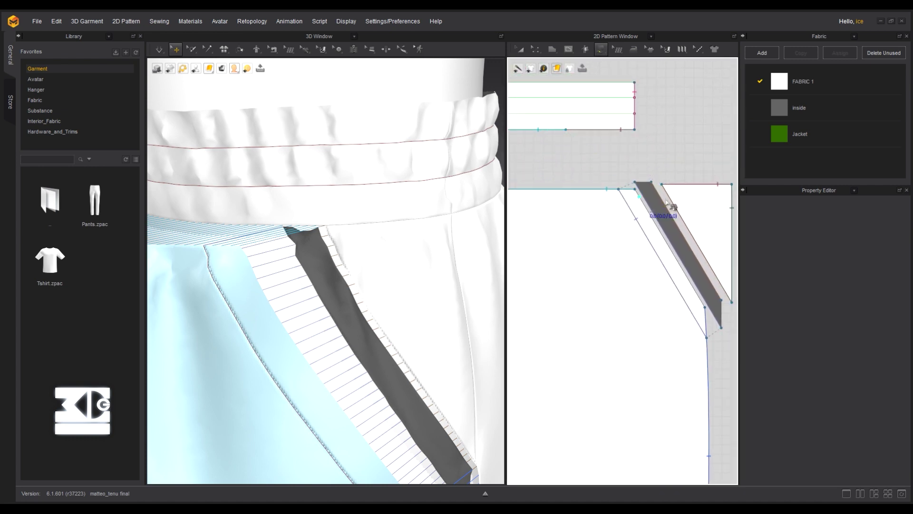
left_click(550, 131)
scroll(338, 223, "down", 5)
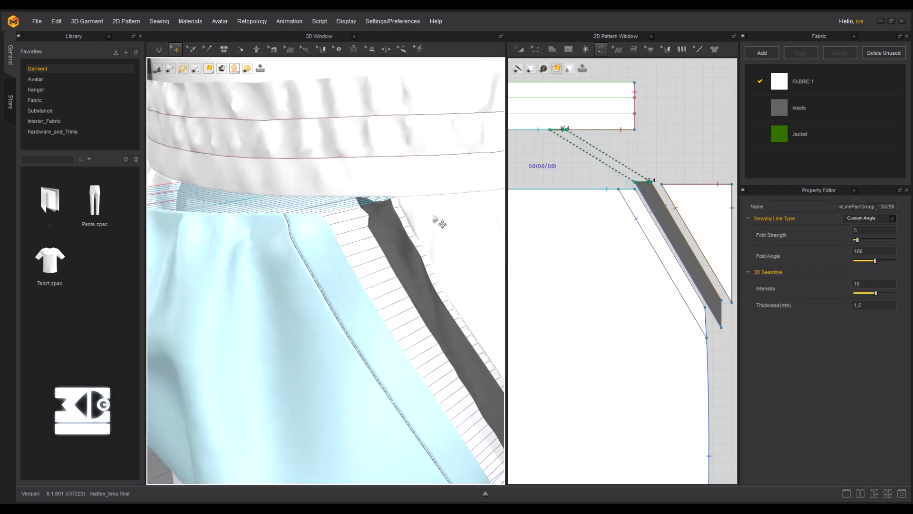
Unfreeze the moved front panel and simulate in Fast (GPU) mode to draw it back onto the trousers
left_click(217, 261)
right_click(224, 265)
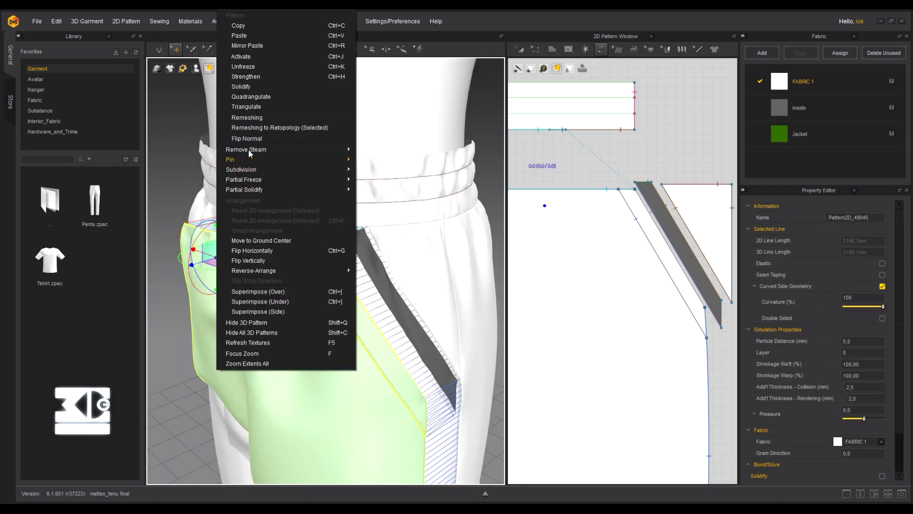
left_click(241, 67)
left_click(153, 45)
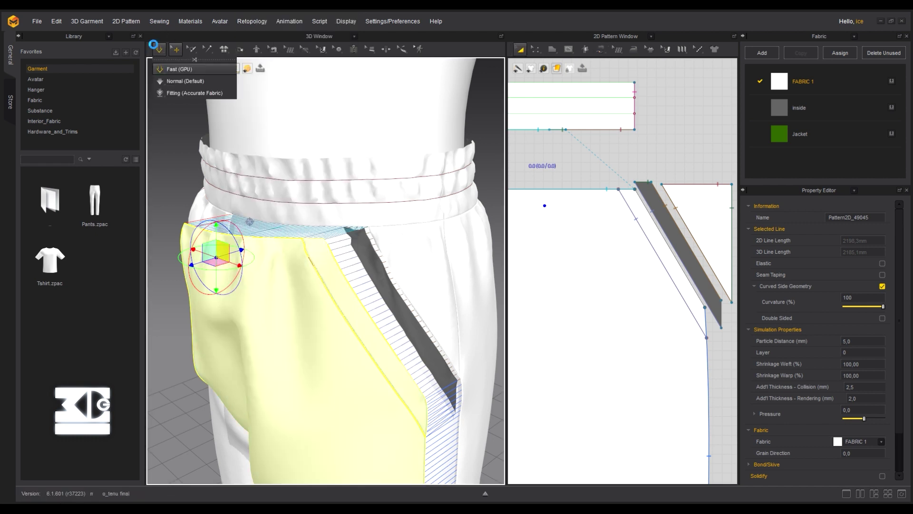
left_click(176, 69)
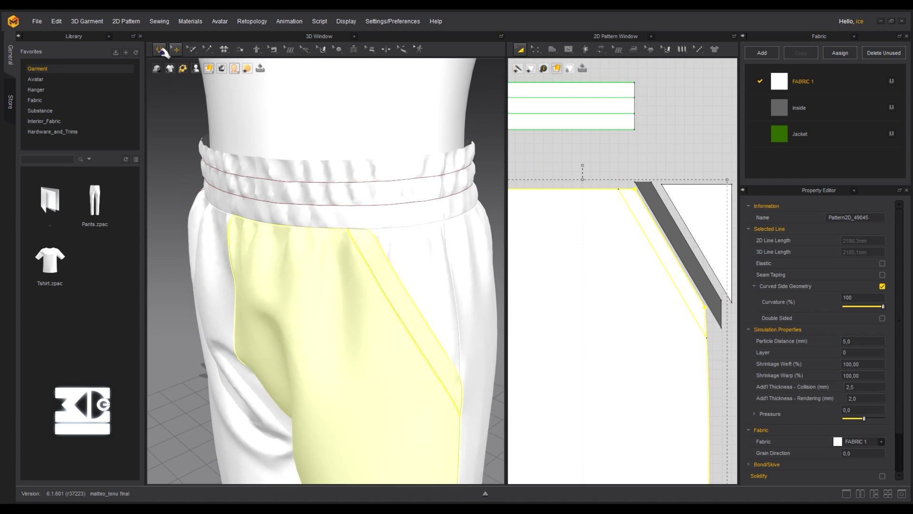
left_click(162, 52)
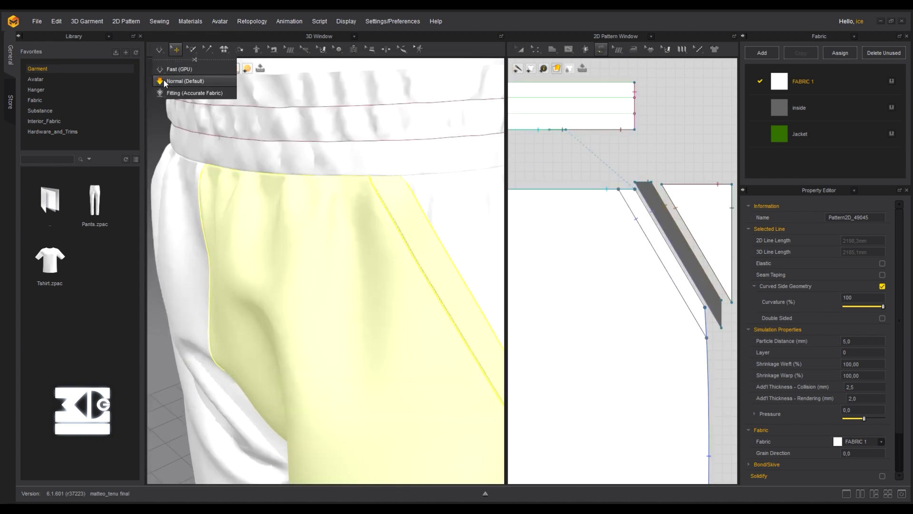
Deselect the front panel and simulate the whole trousers in Normal (Default) mode
left_click(165, 82)
scroll(177, 287, "down", 5)
scroll(178, 287, "down", 2)
middle_click_drag(178, 286, 206, 194)
left_click(205, 194)
scroll(206, 193, "down", 3)
right_click_drag(209, 200, 275, 216)
middle_click_drag(275, 216, 261, 165)
left_click(192, 49)
left_click(175, 48)
left_click(157, 47)
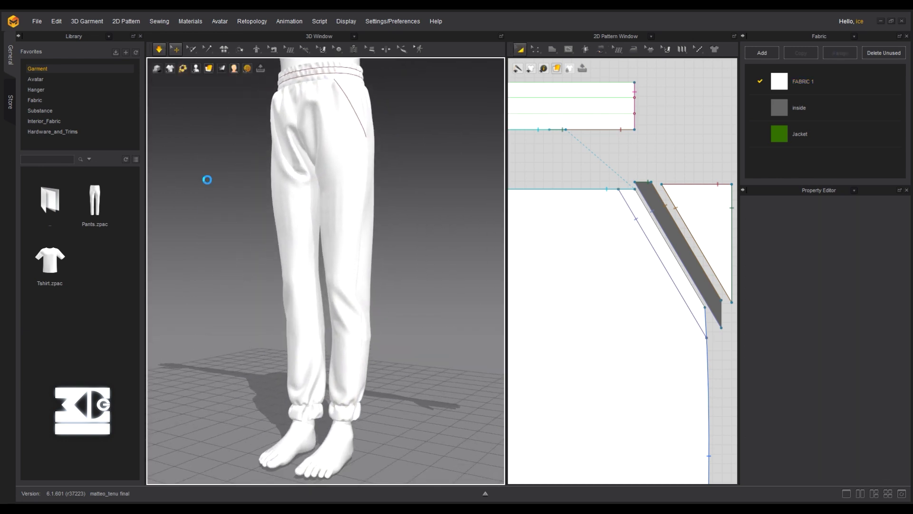
Pull the avatar's left trouser leg outward at the outer thigh during the Normal (Default) simulation
right_click_drag(208, 179, 261, 244)
key("space")
key("space")
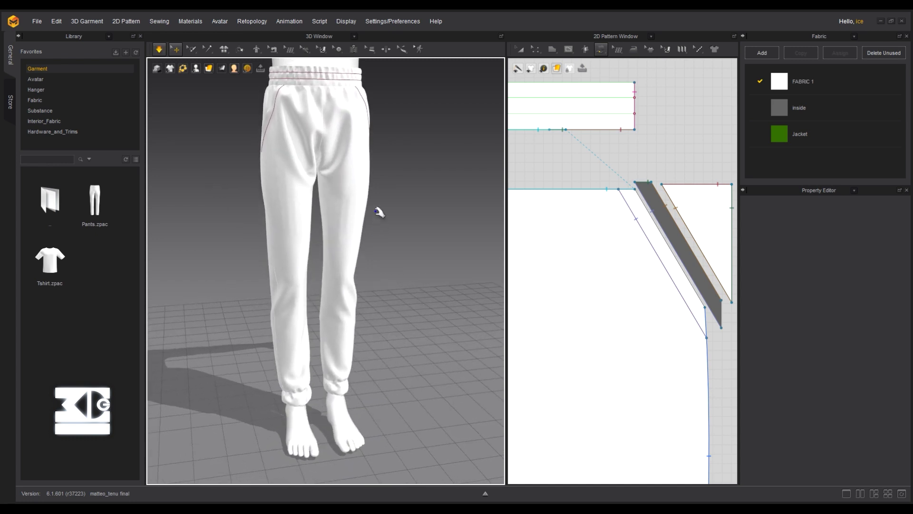
left_click_drag(371, 197, 396, 201)
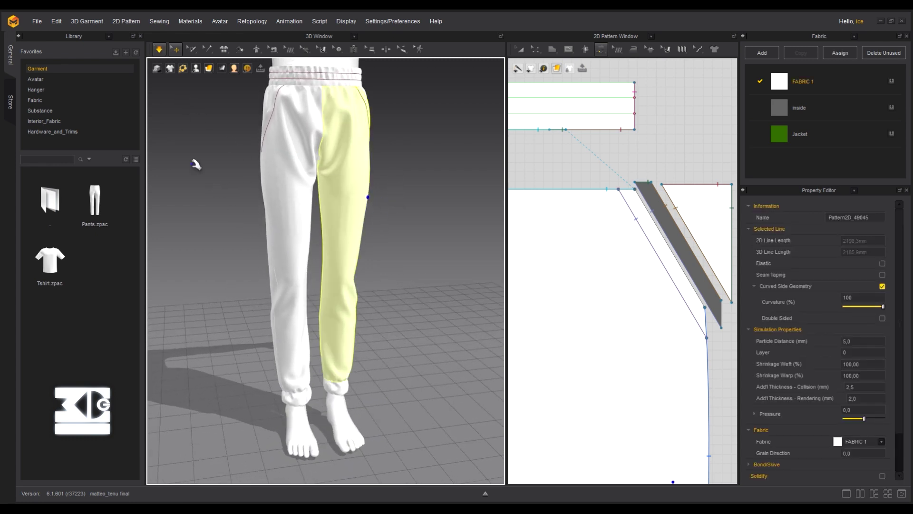